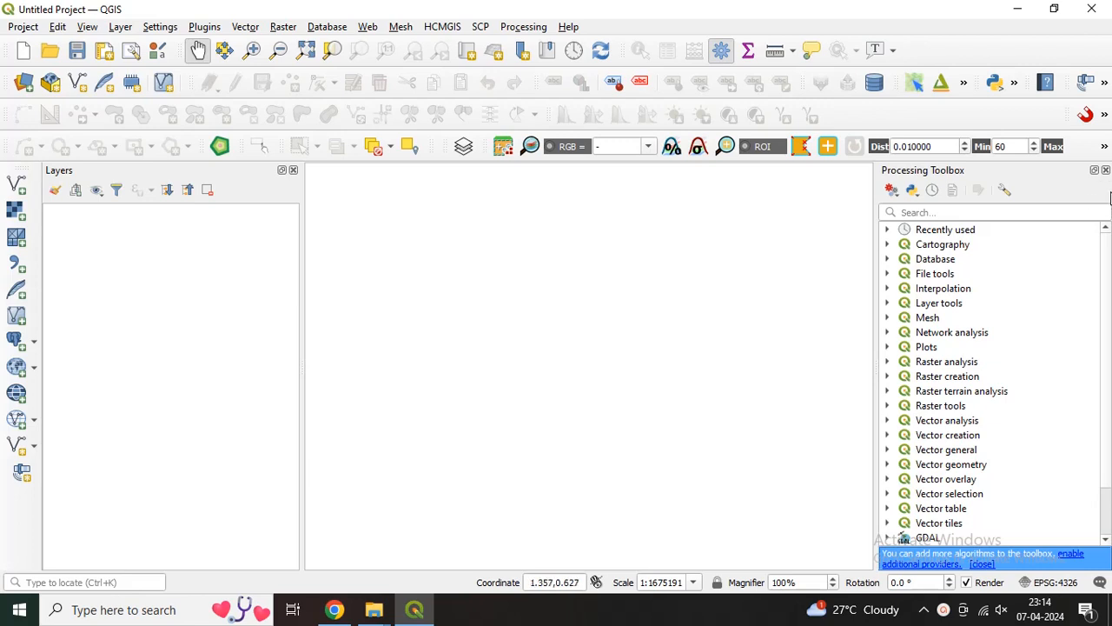
Close the Processing Toolbox and preview the SRTM image in New folder (4) on the Desktop using File Explorer.
click(1106, 170)
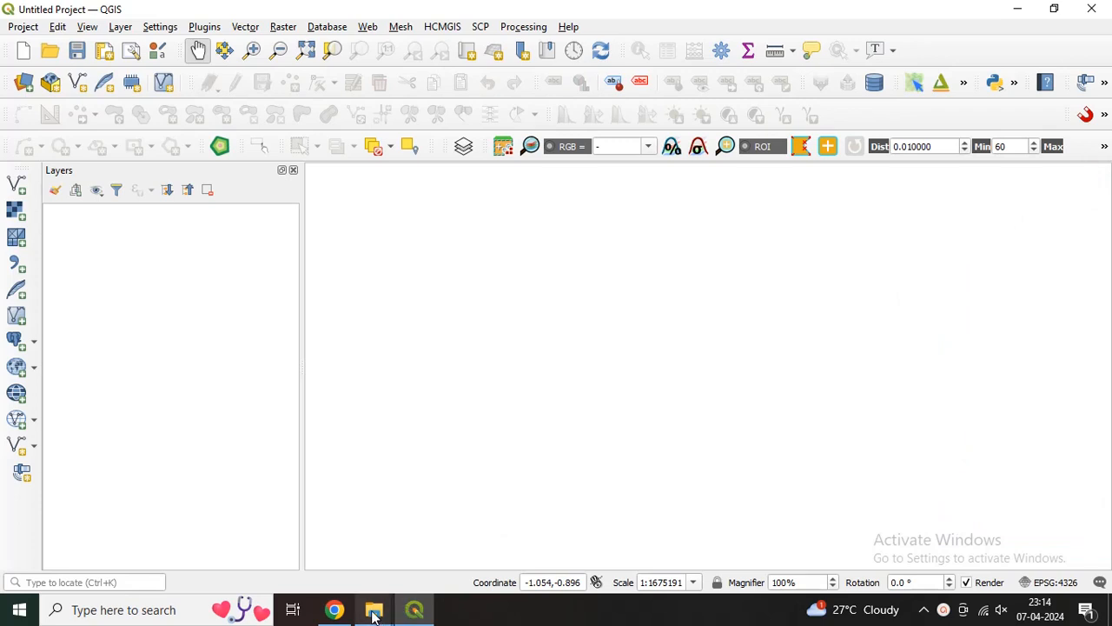
mouse_move(373, 614)
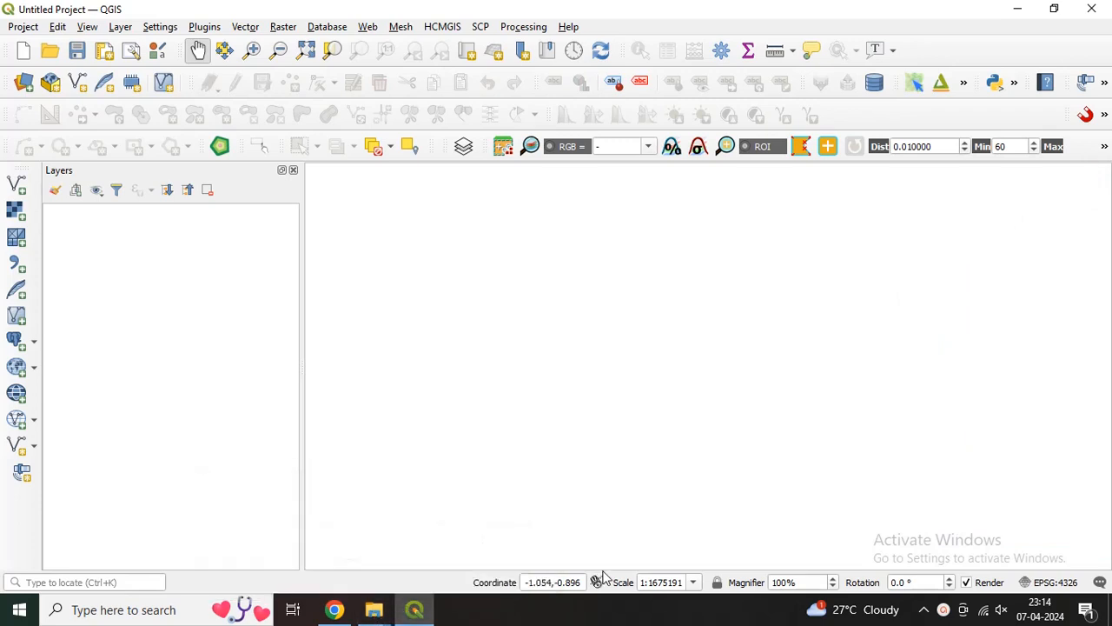
key(super+e)
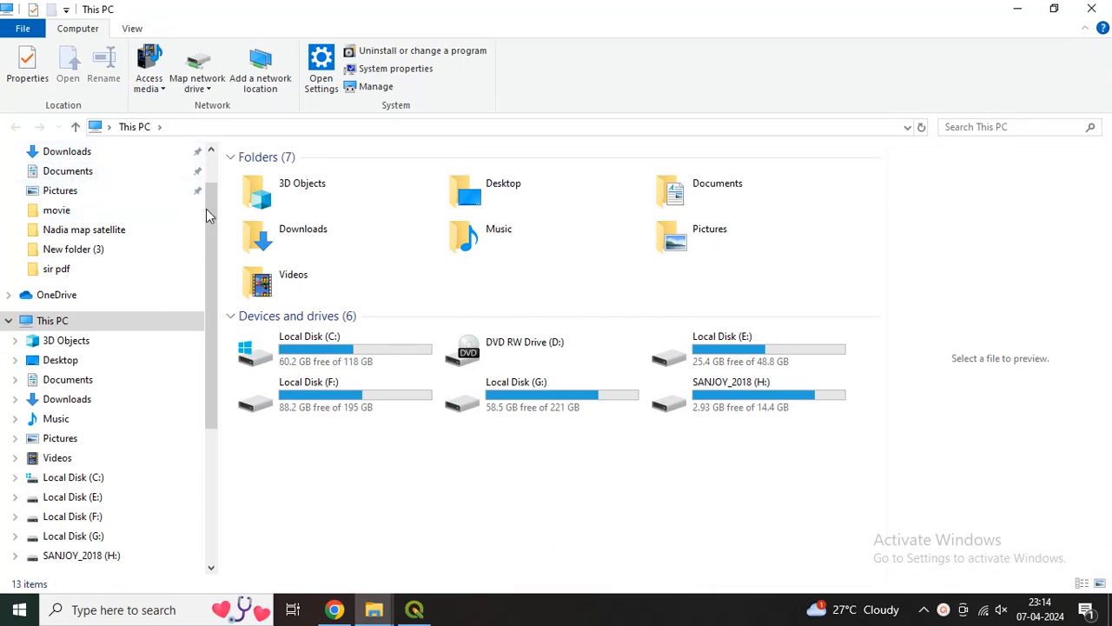
scroll(219, 214, up, 2)
click(114, 190)
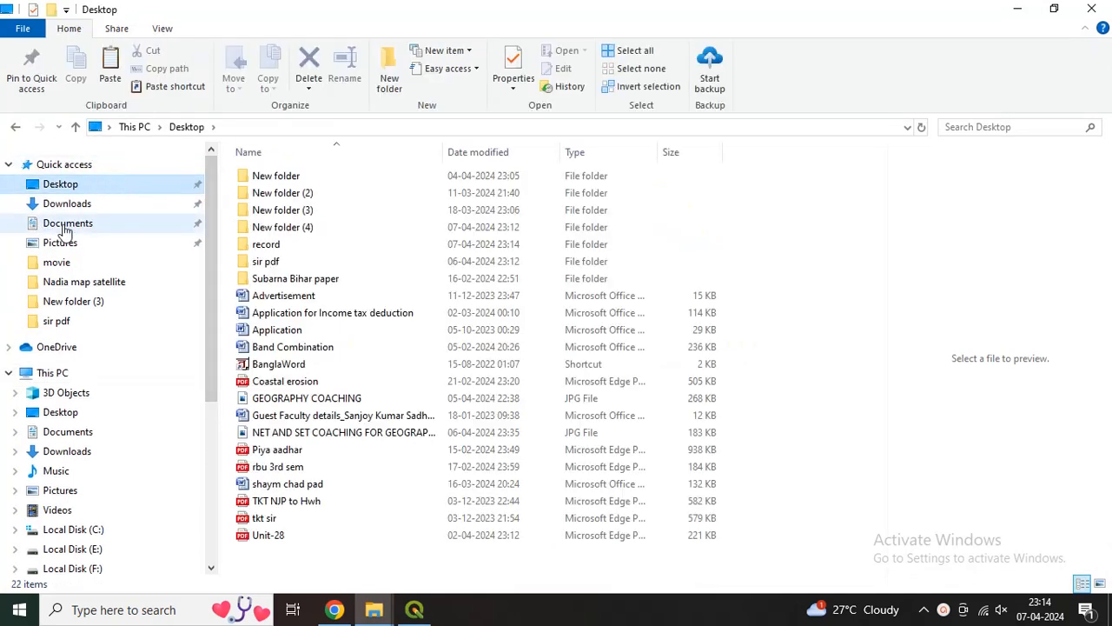
click(273, 231)
double_click(272, 233)
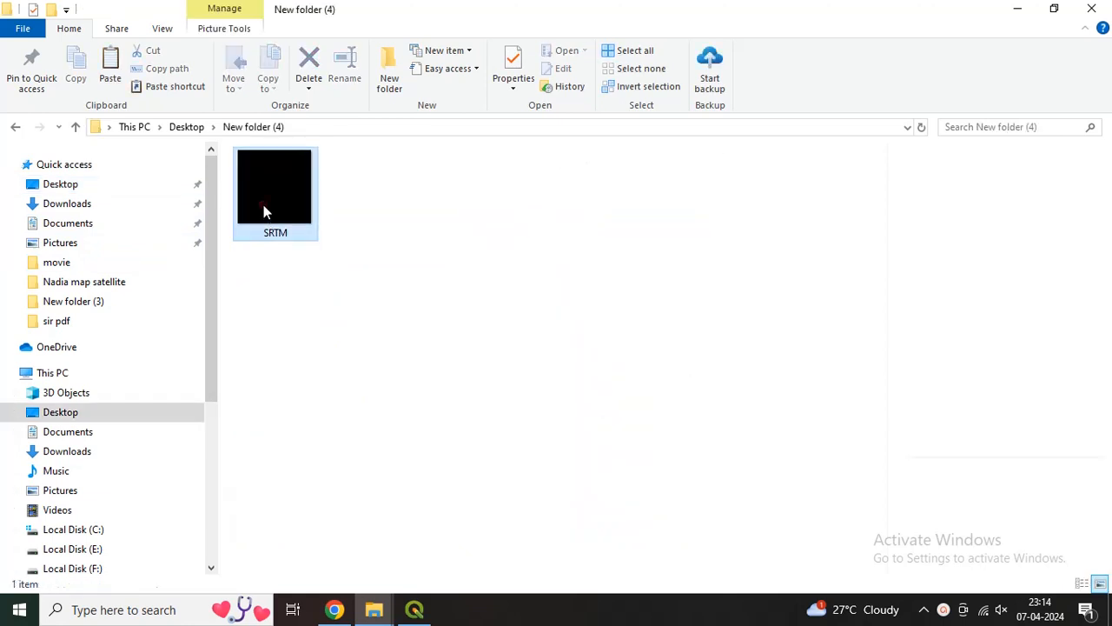
click(270, 213)
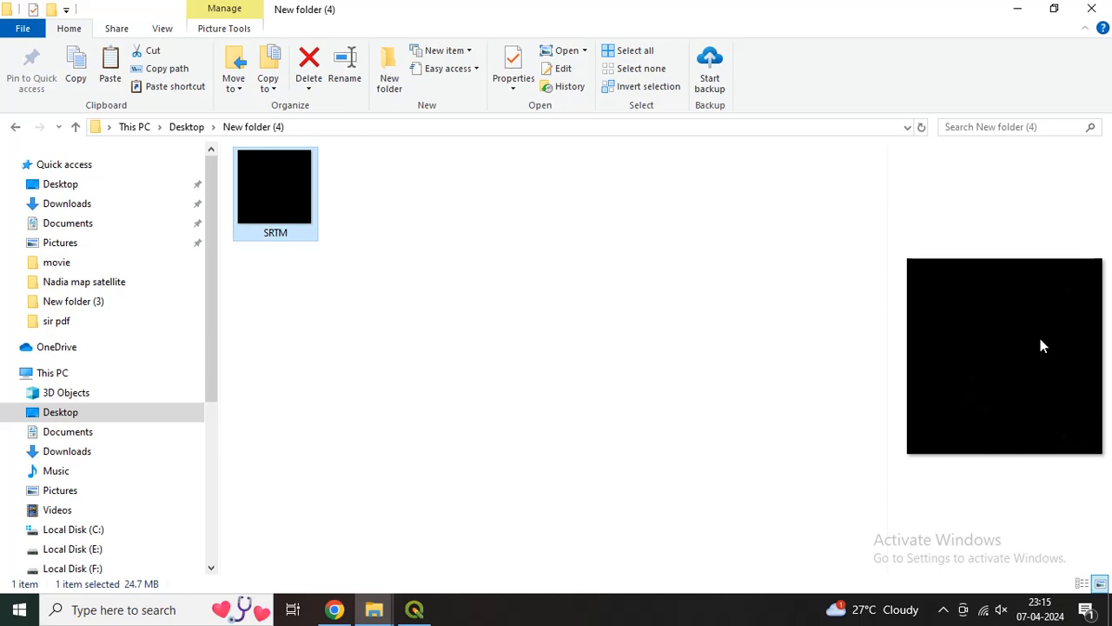
click(1091, 9)
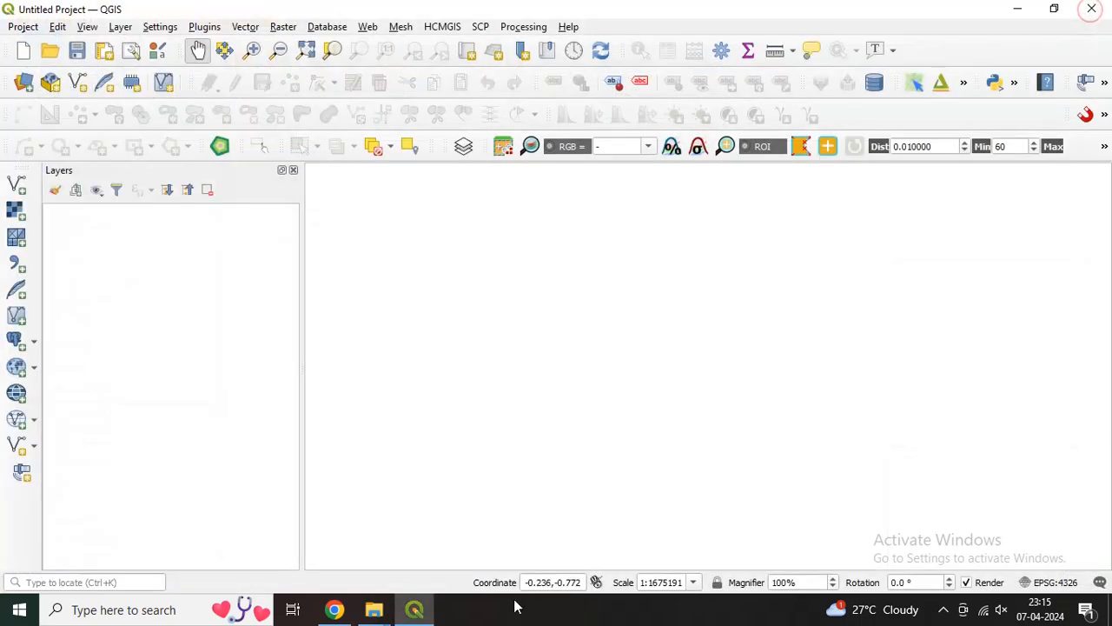
Add the raster layer SRTM.tif from New folder (4) on the Desktop to the project.
click(123, 27)
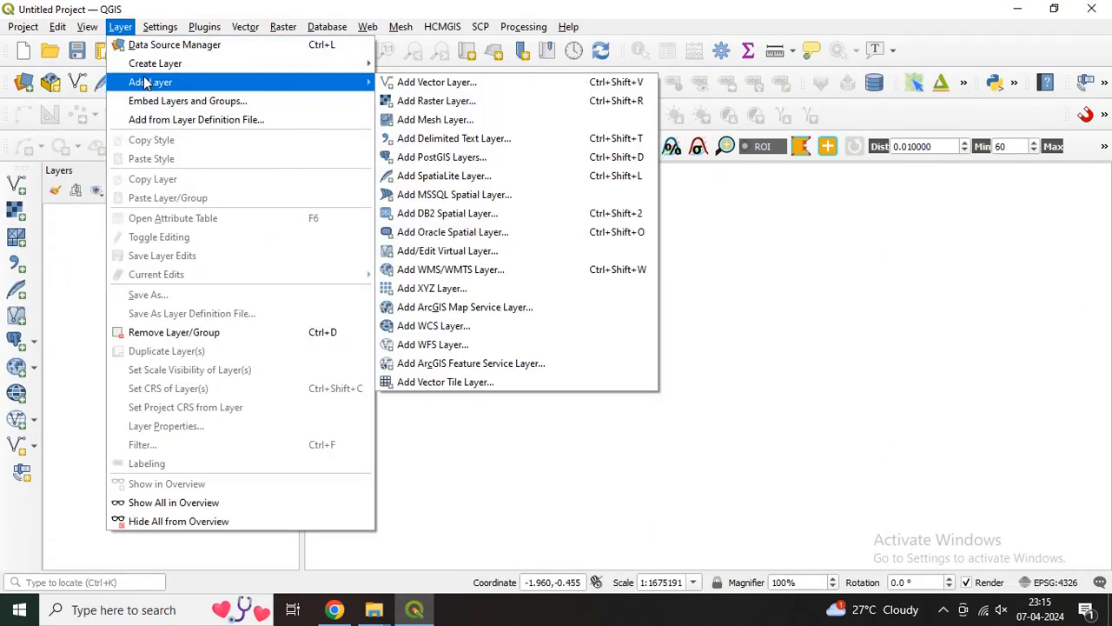
click(403, 85)
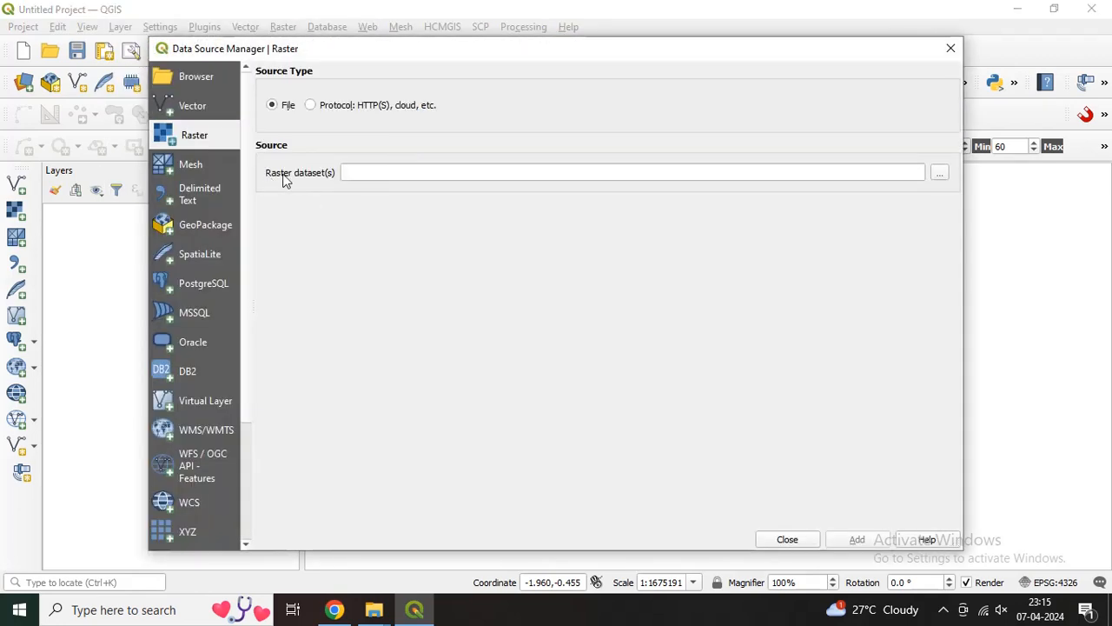
click(936, 175)
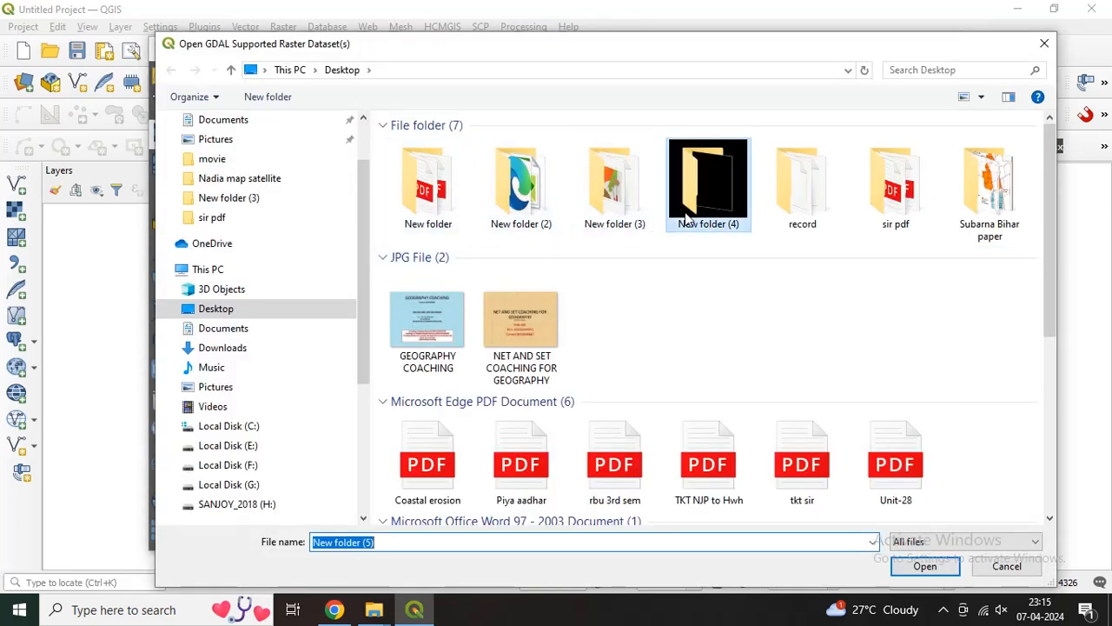
double_click(686, 220)
click(463, 201)
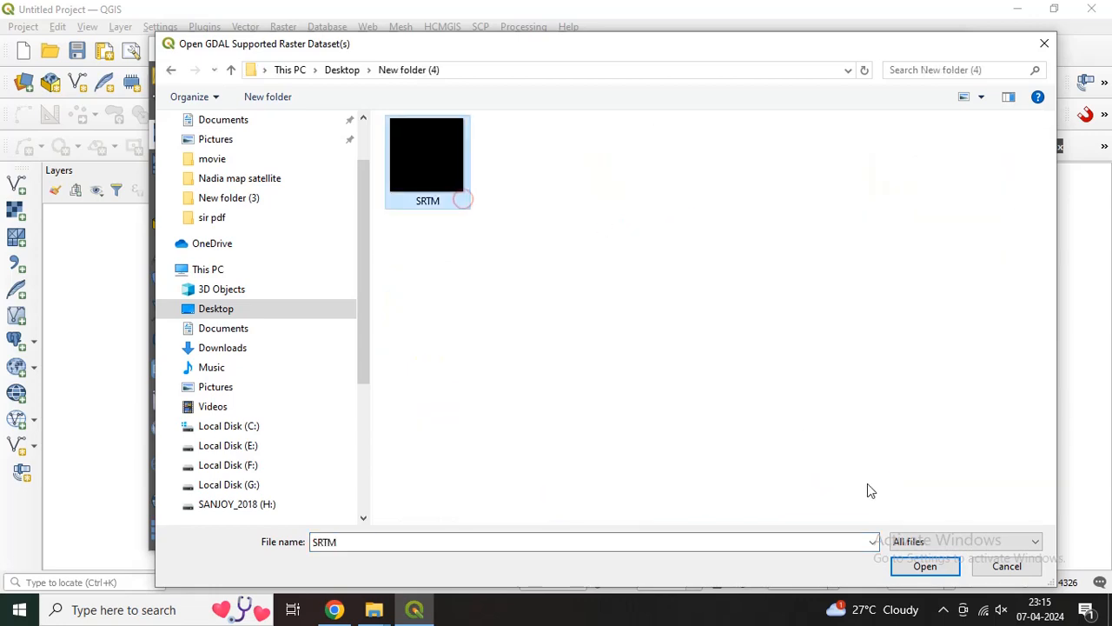
click(925, 566)
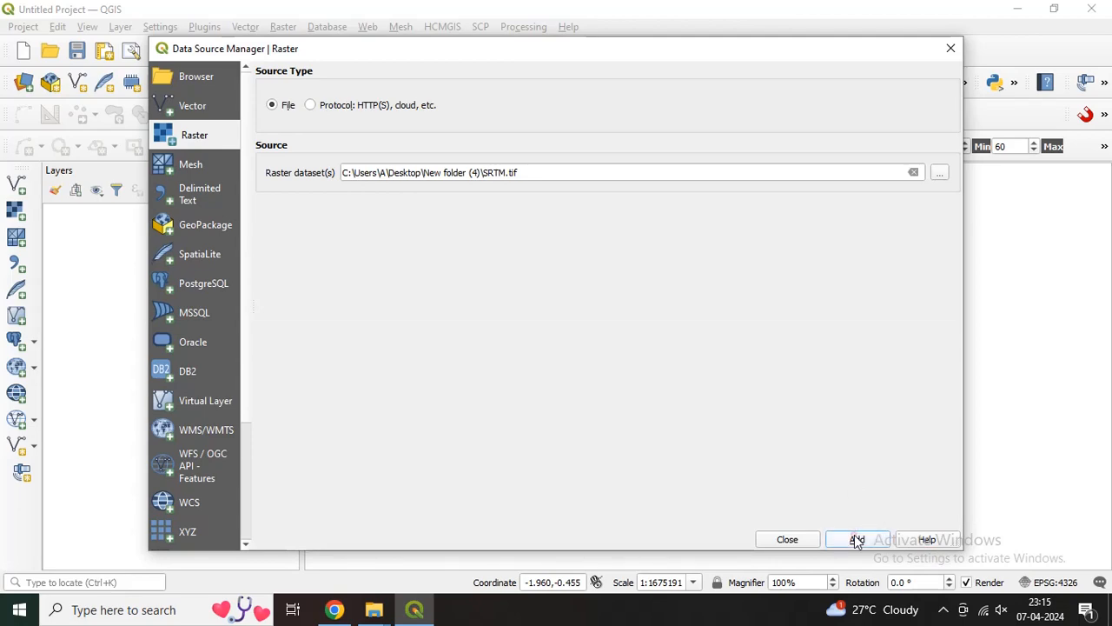
click(857, 539)
click(801, 540)
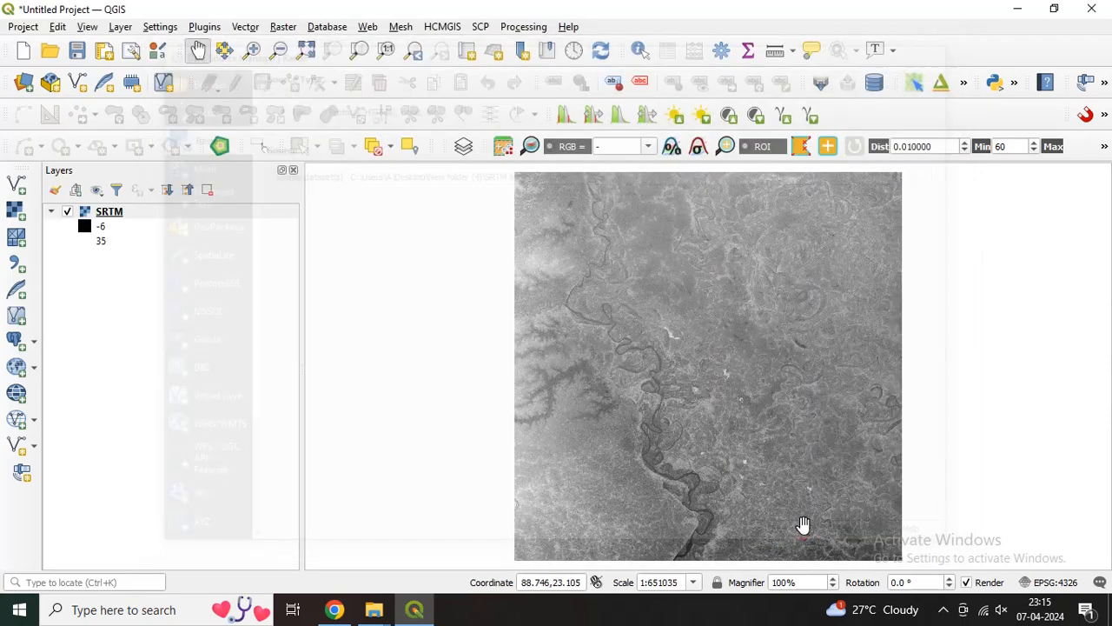
Start a Warp (Reproject) of the SRTM layer with source CRS EPSG:4326 - WGS 84.
drag(633, 328, 496, 328)
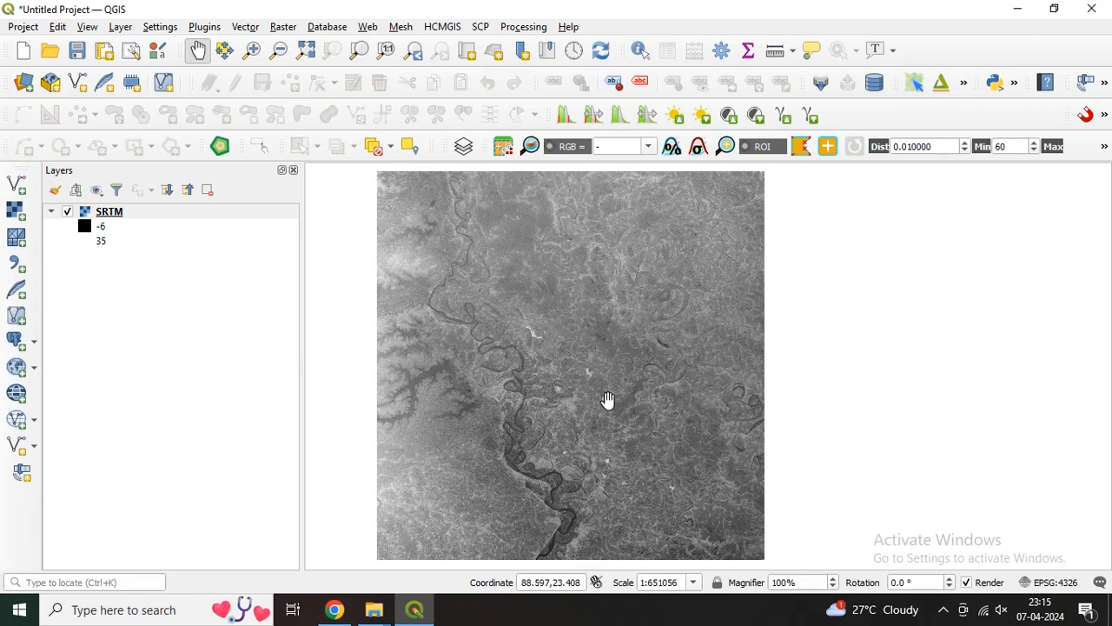
click(280, 27)
mouse_move(304, 161)
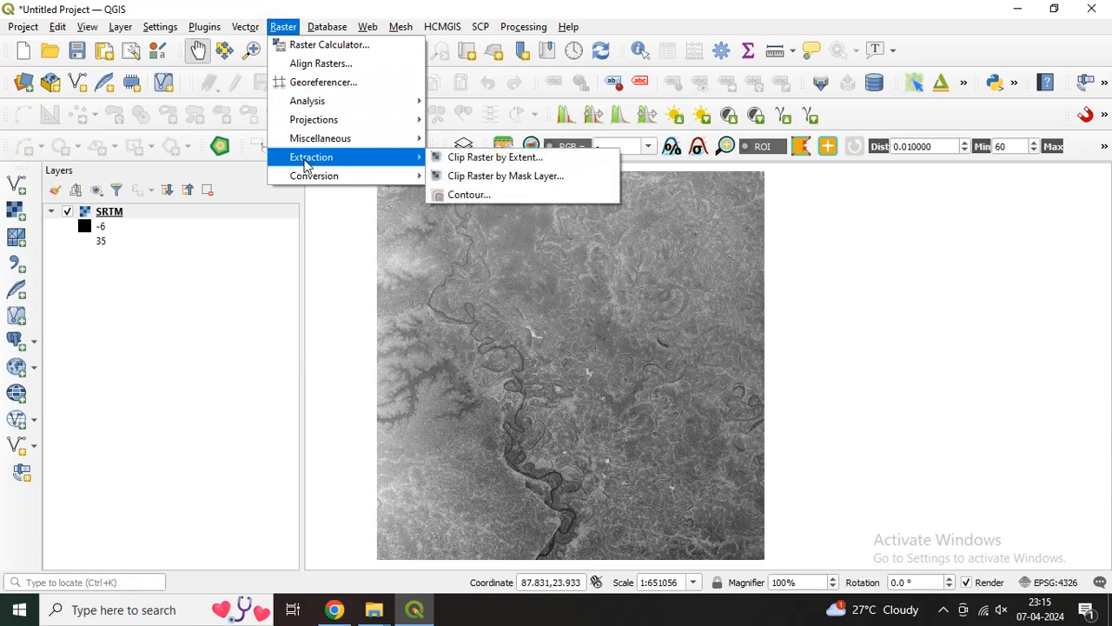
mouse_move(318, 119)
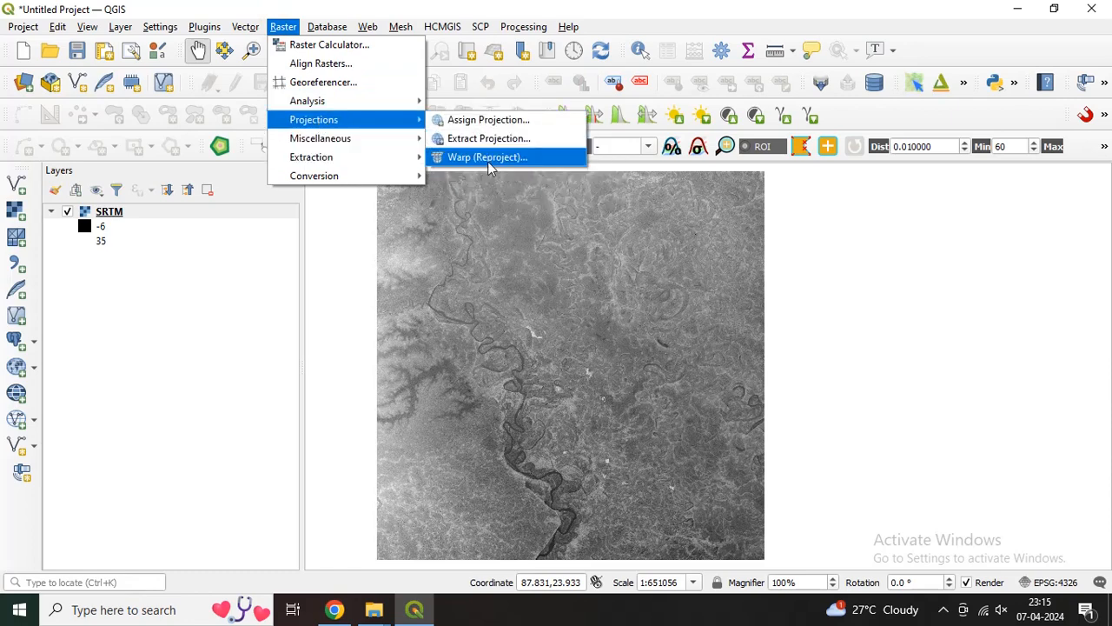
click(464, 159)
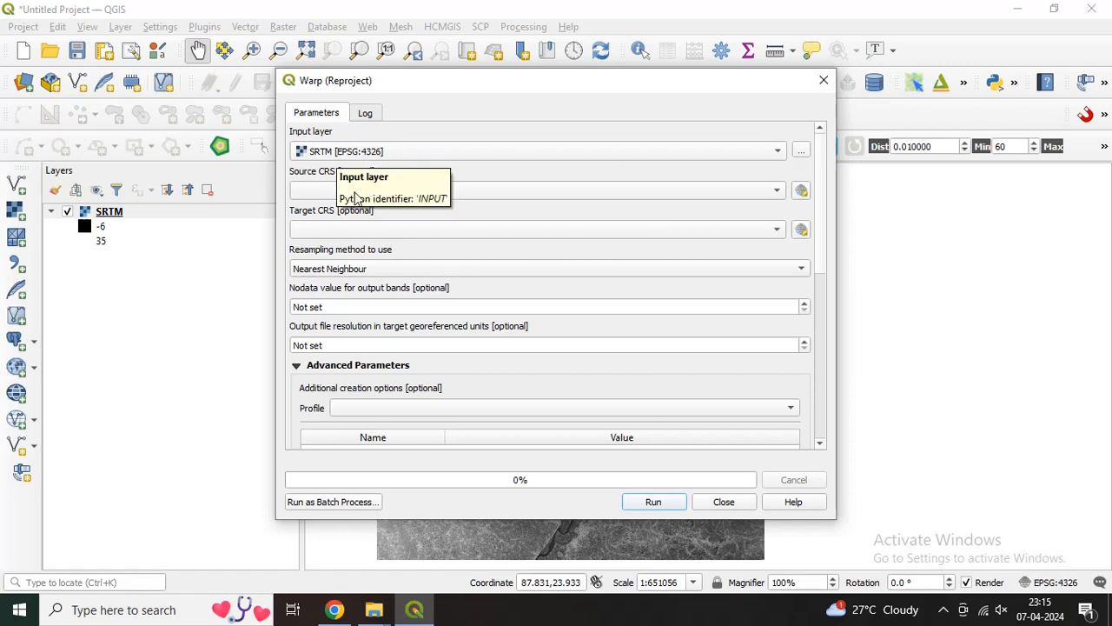
click(801, 192)
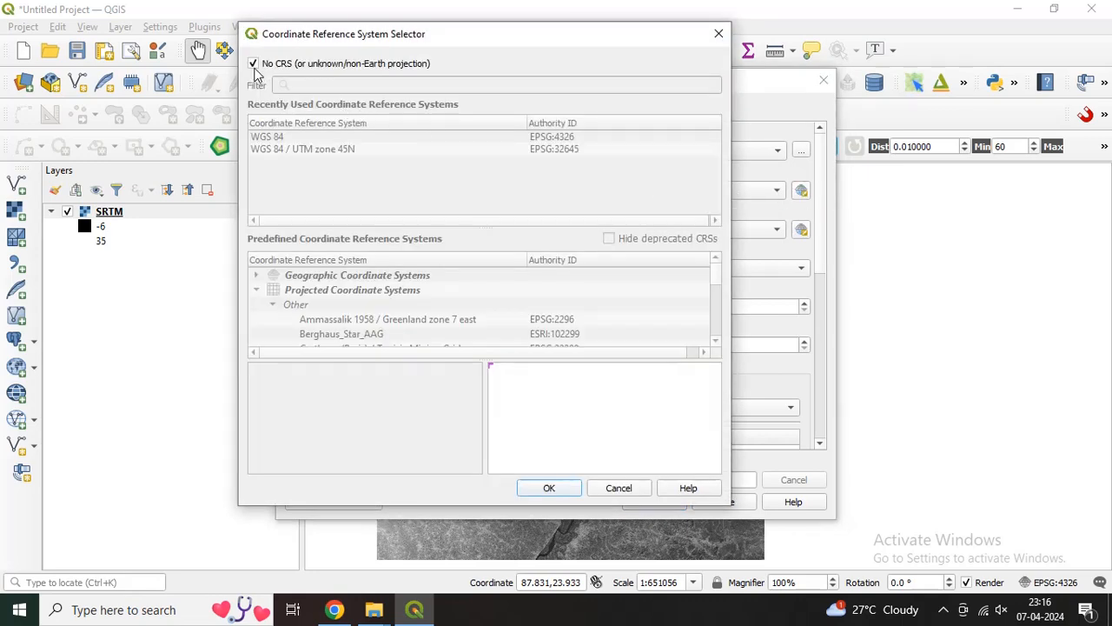
click(255, 70)
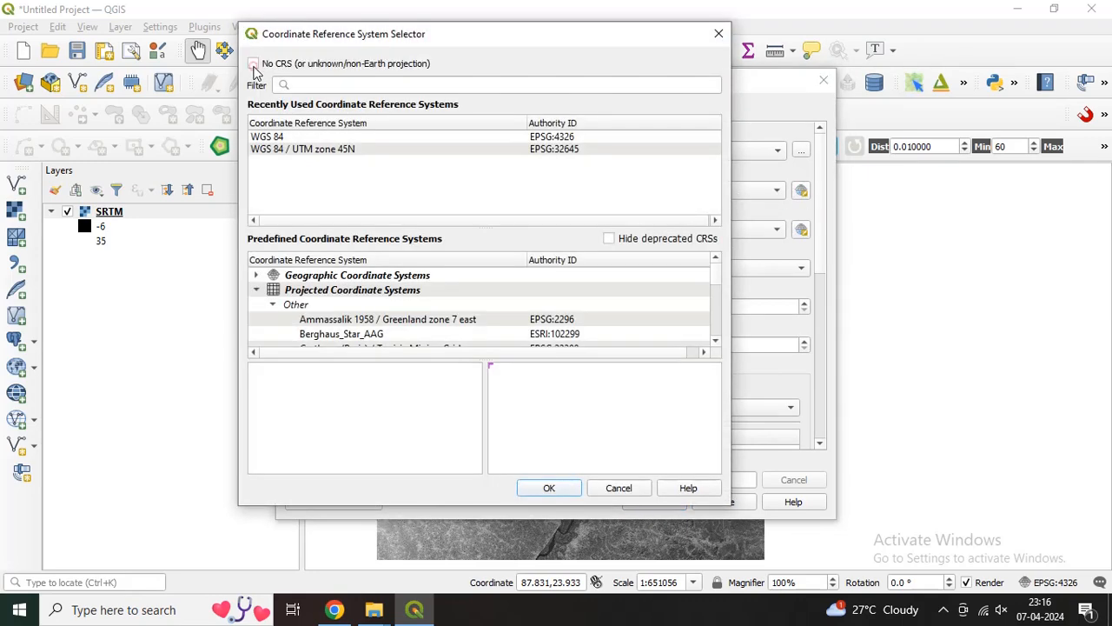
click(275, 139)
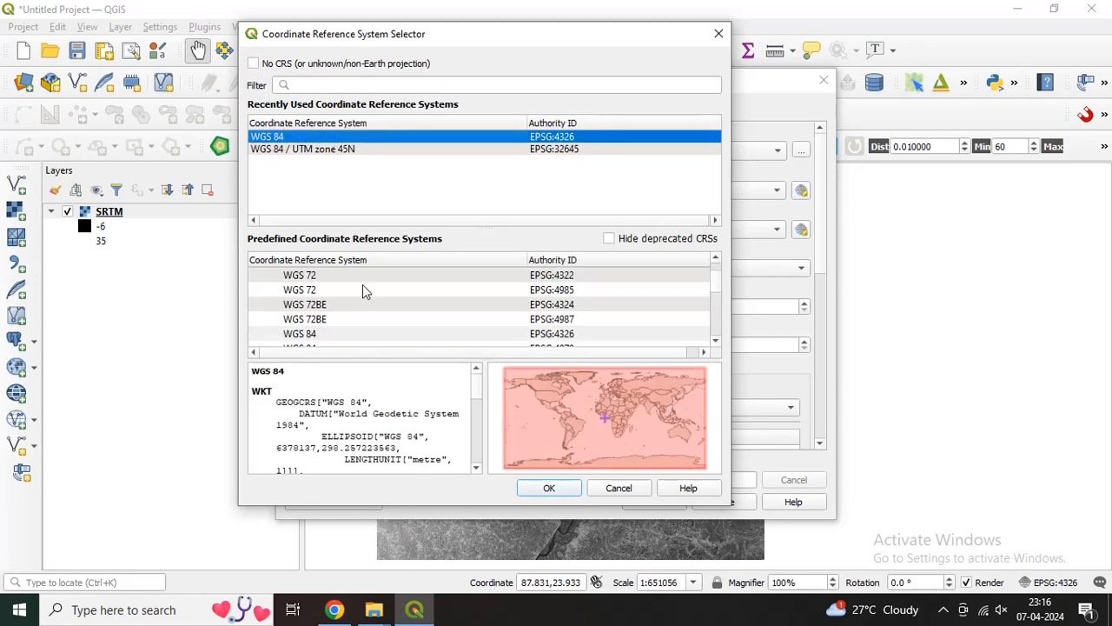
click(548, 488)
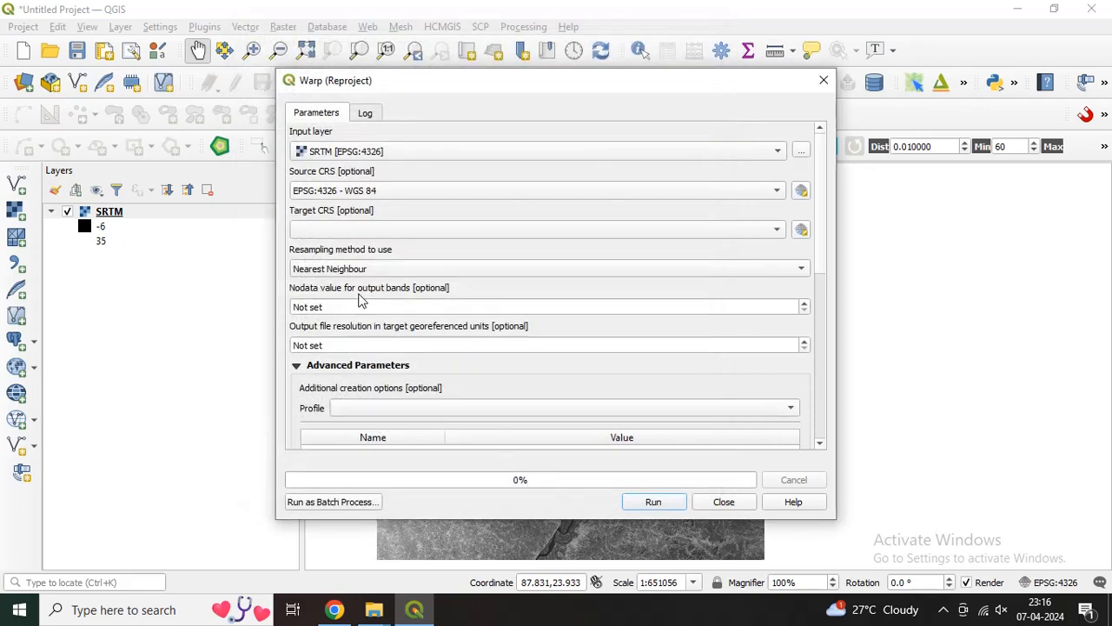
Set the reprojection's target CRS to EPSG:32645 - WGS 84 / UTM zone 45N.
click(801, 229)
click(253, 63)
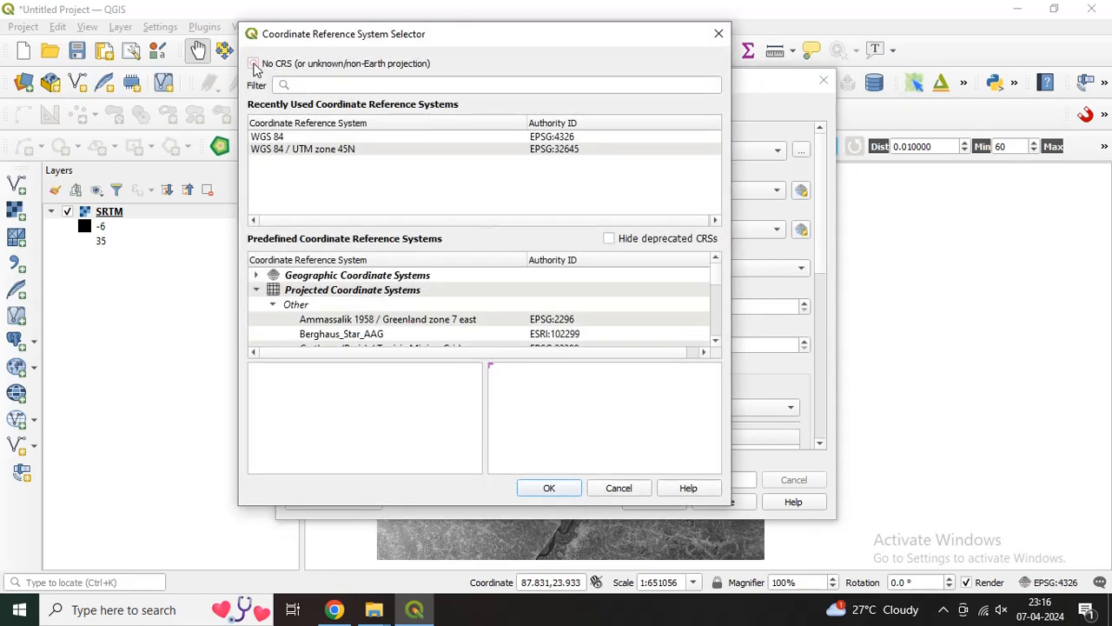
click(301, 153)
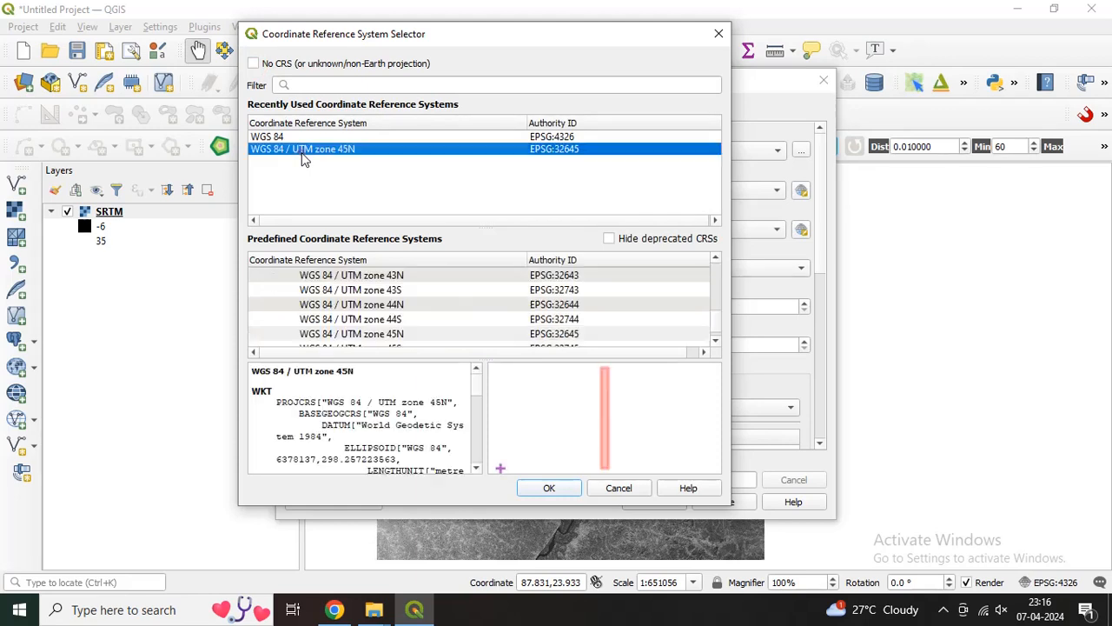
scroll(611, 452, up, 1)
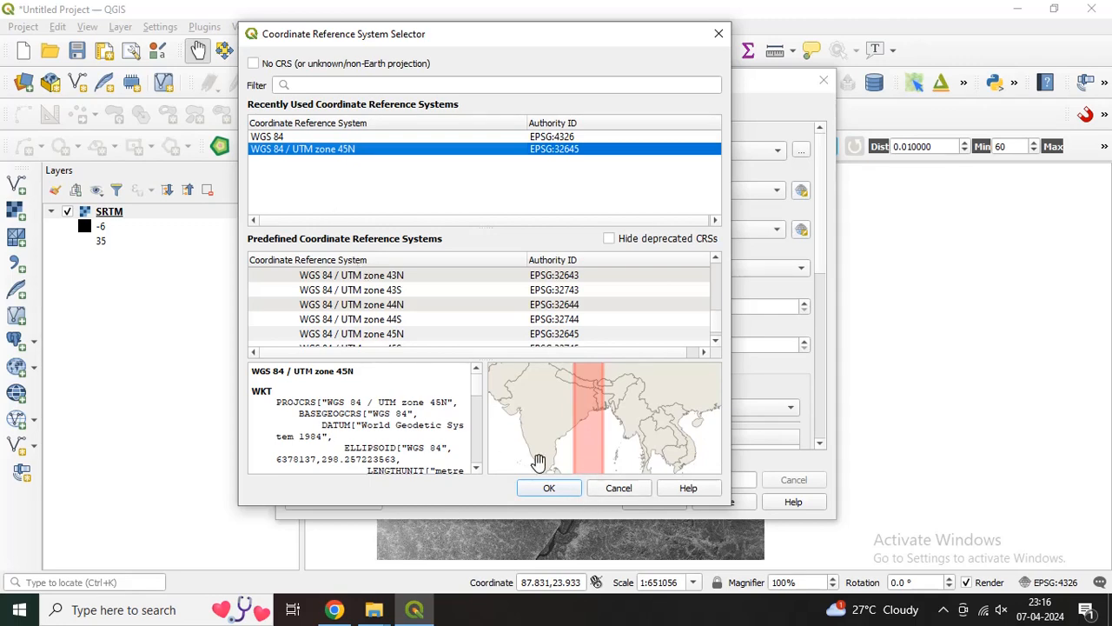
click(549, 487)
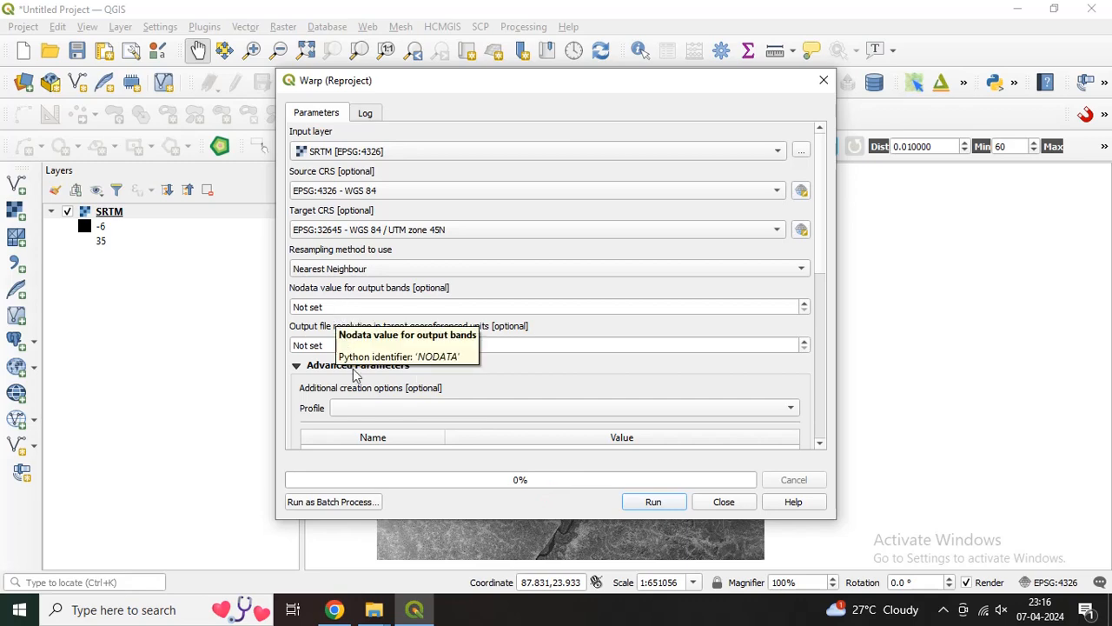
Set the reprojected output to a TIF file named Reprojection in New folder (4) on the Desktop.
click(559, 345)
scroll(554, 365, down, 10)
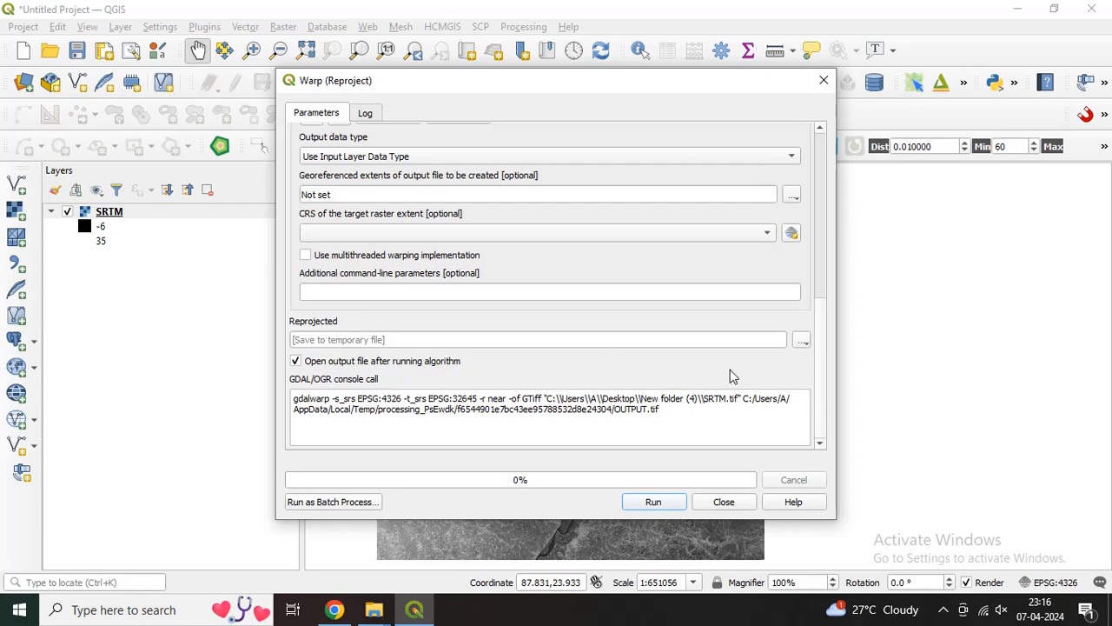
click(801, 341)
click(821, 375)
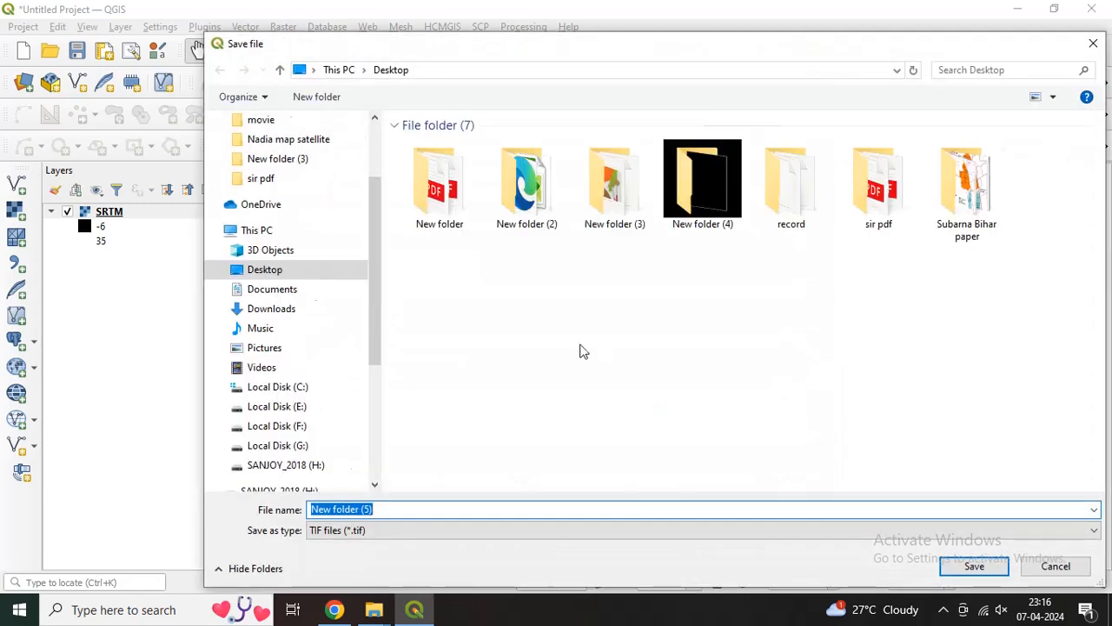
double_click(686, 227)
click(506, 510)
key(ctrl+a)
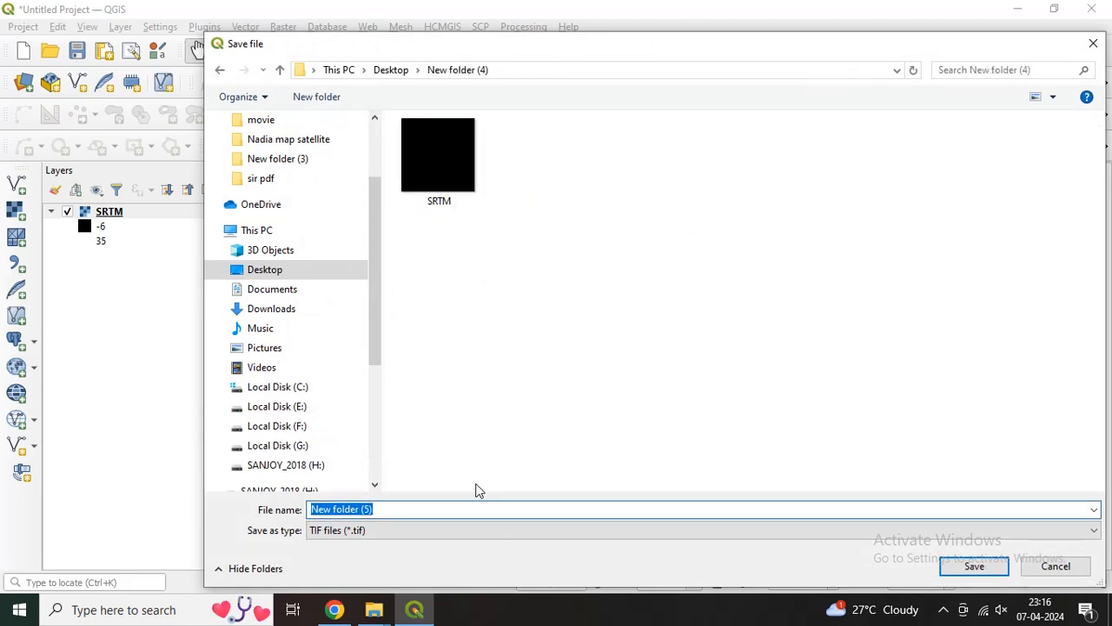
text(Reprojection)
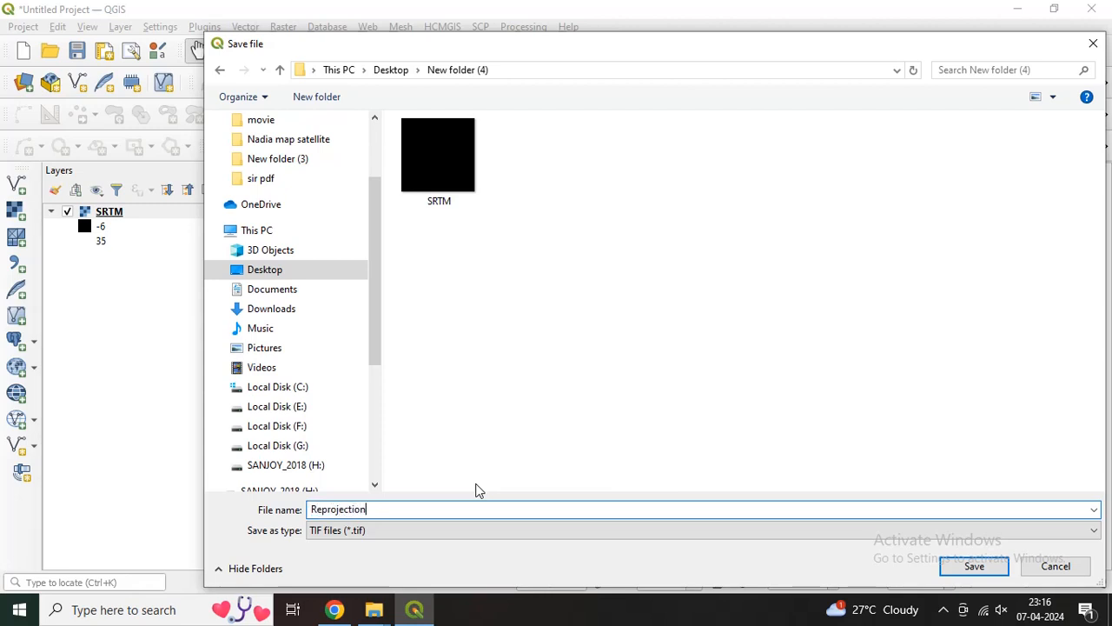
click(969, 567)
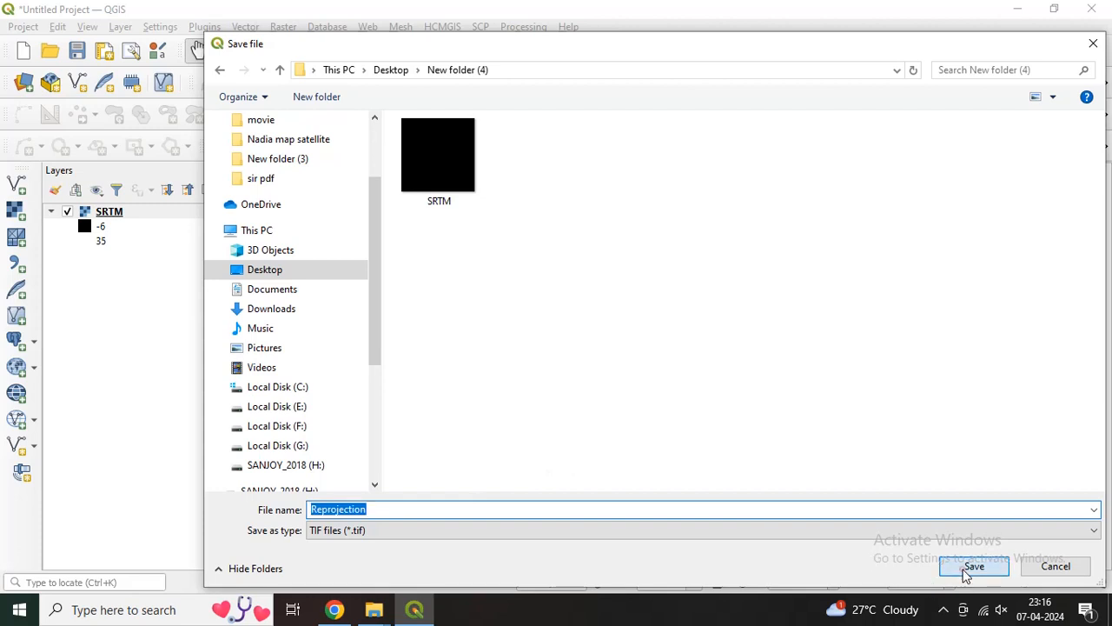
Run the reprojection, close the Warp dialog and dismiss the task notification.
click(654, 503)
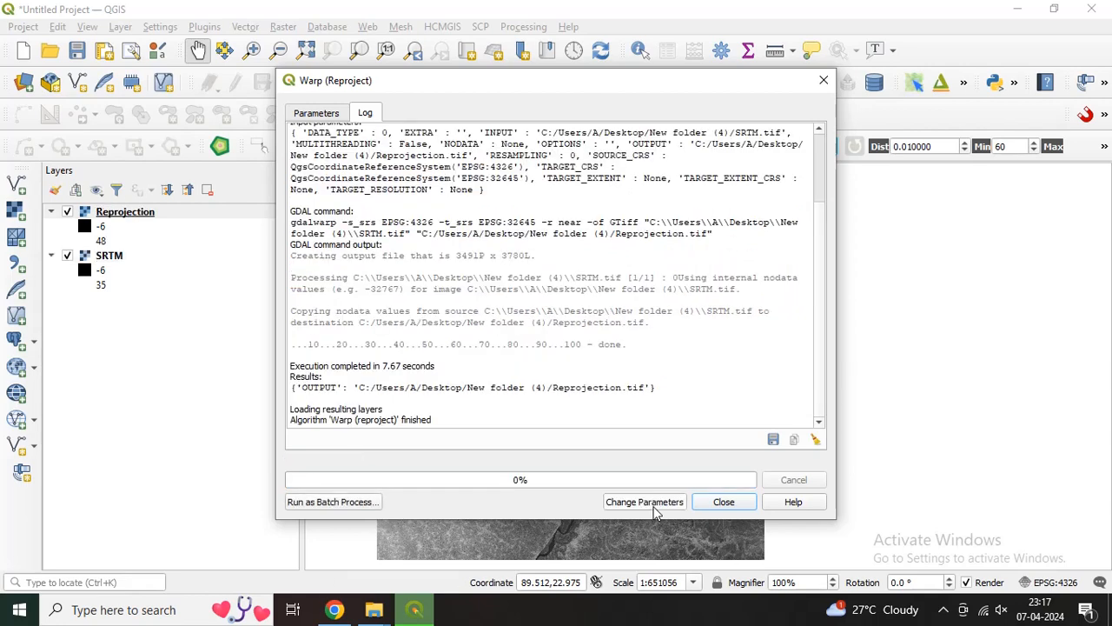
click(720, 503)
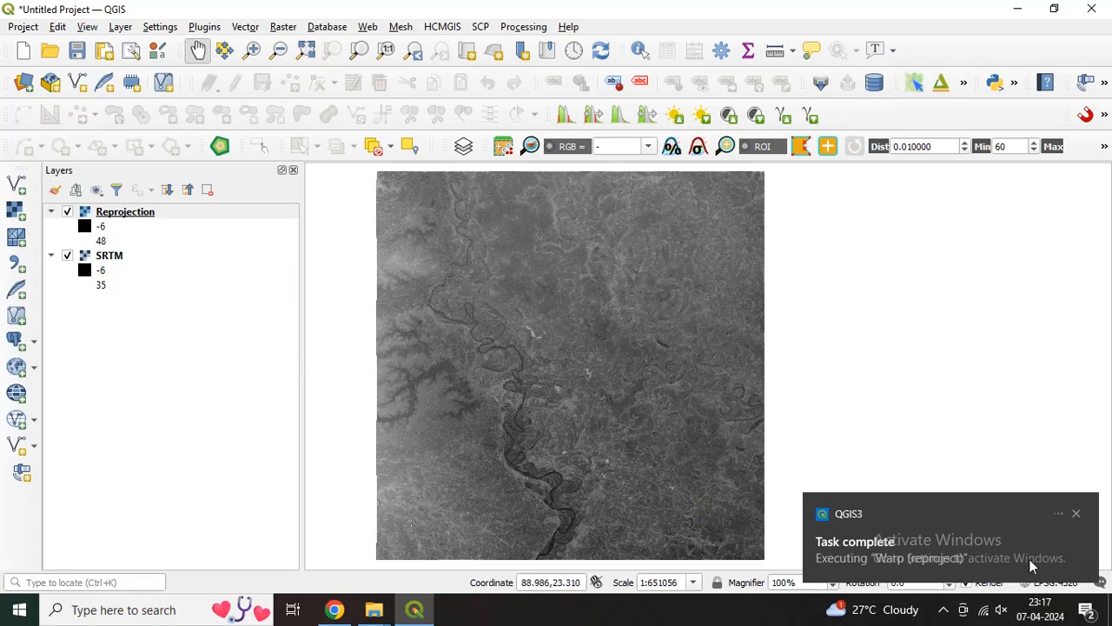
click(1075, 514)
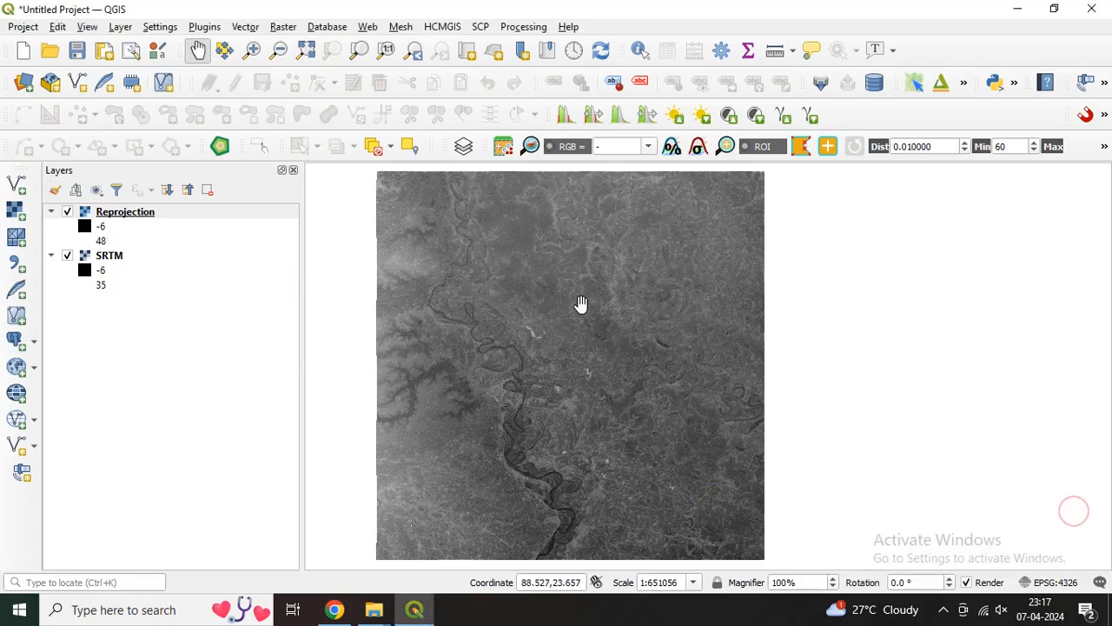
scroll(580, 304, up, 1)
scroll(580, 304, down, 1)
Find the Fill sinks (wang & liu) algorithm in the Processing Toolbox with the search "fill sink" and open it.
click(523, 26)
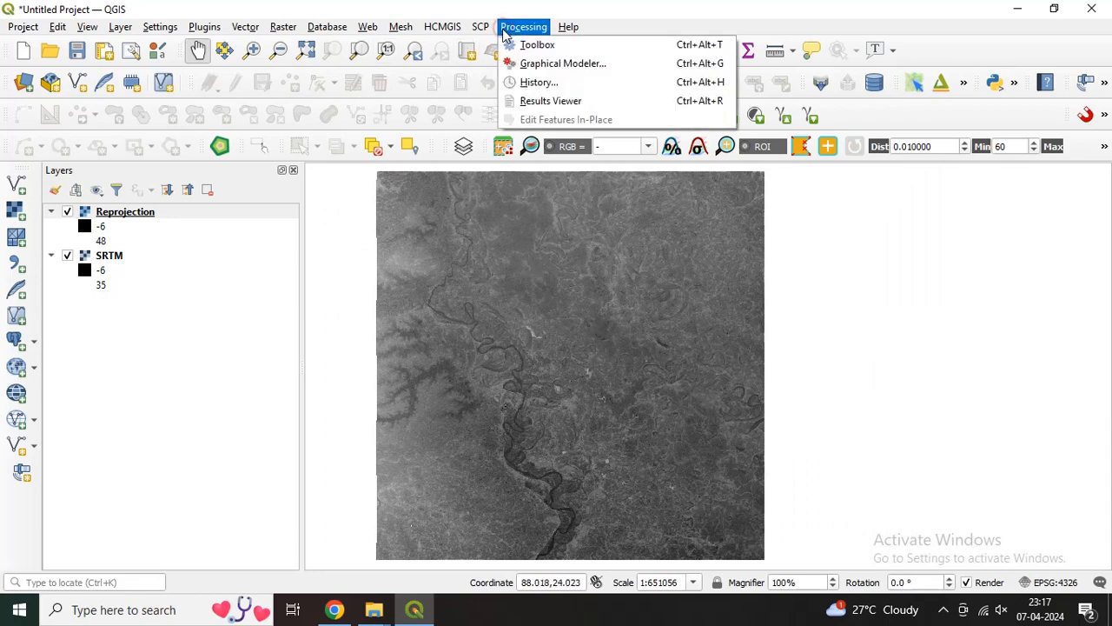
click(525, 43)
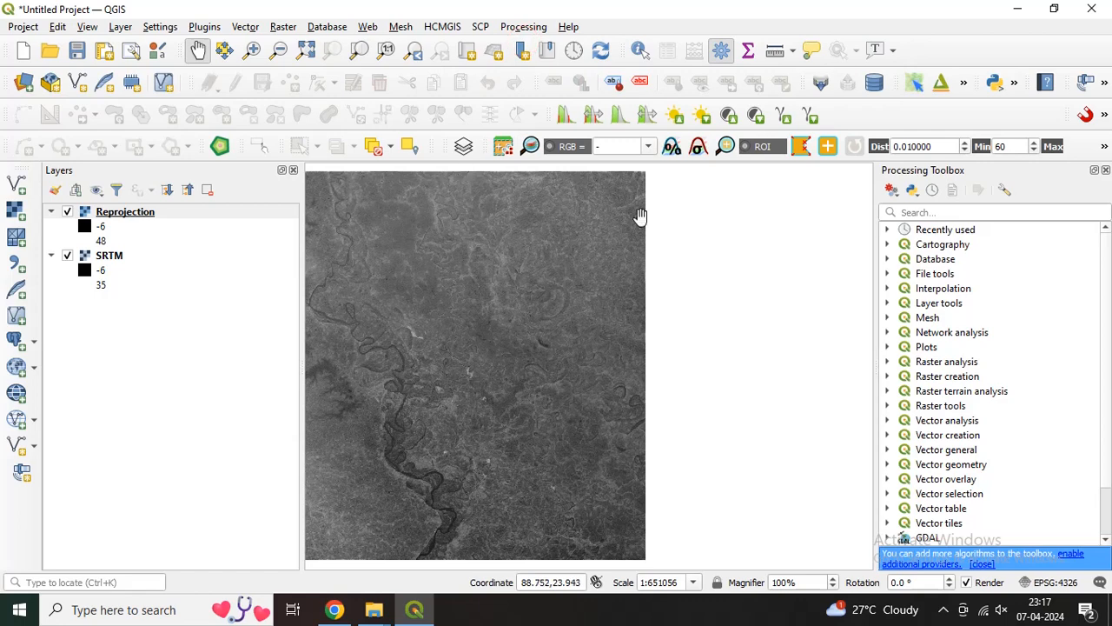
click(904, 213)
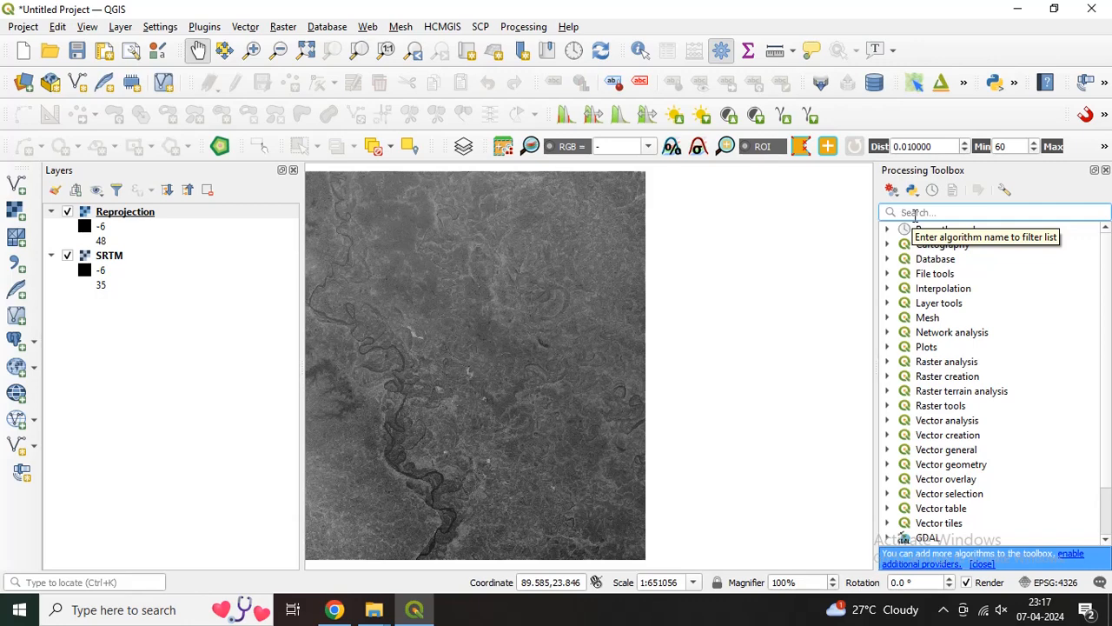
text(fill sink)
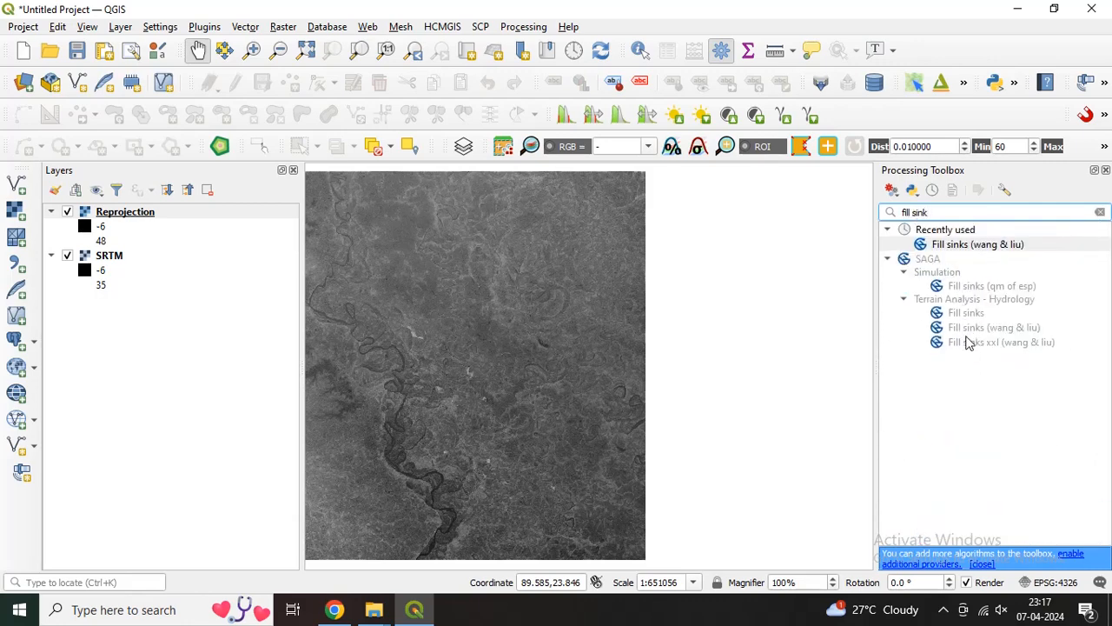
click(976, 328)
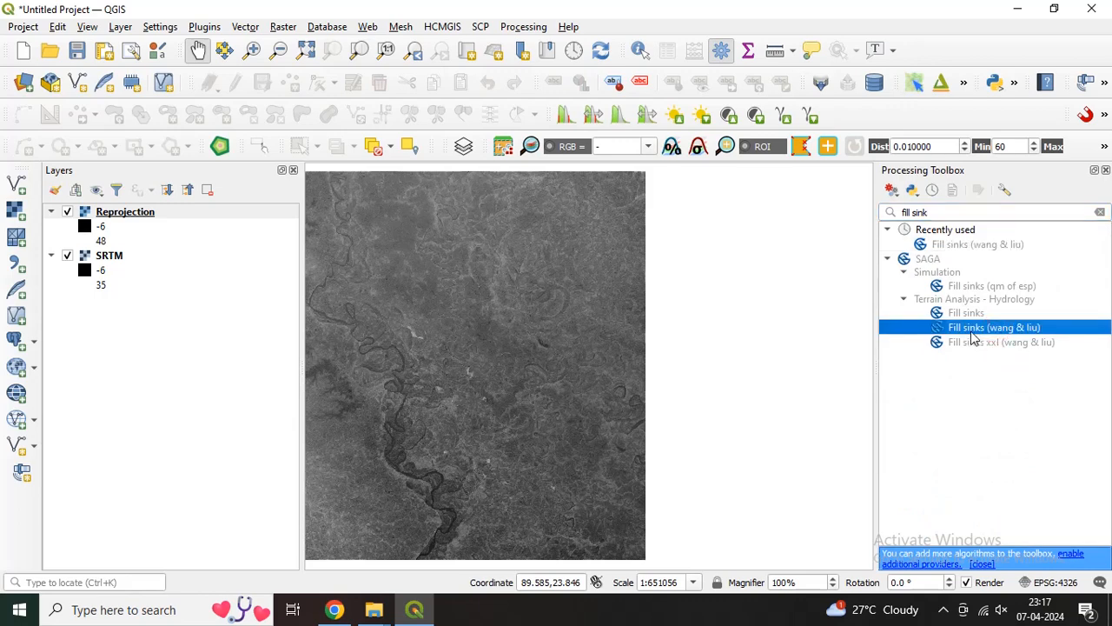
double_click(971, 330)
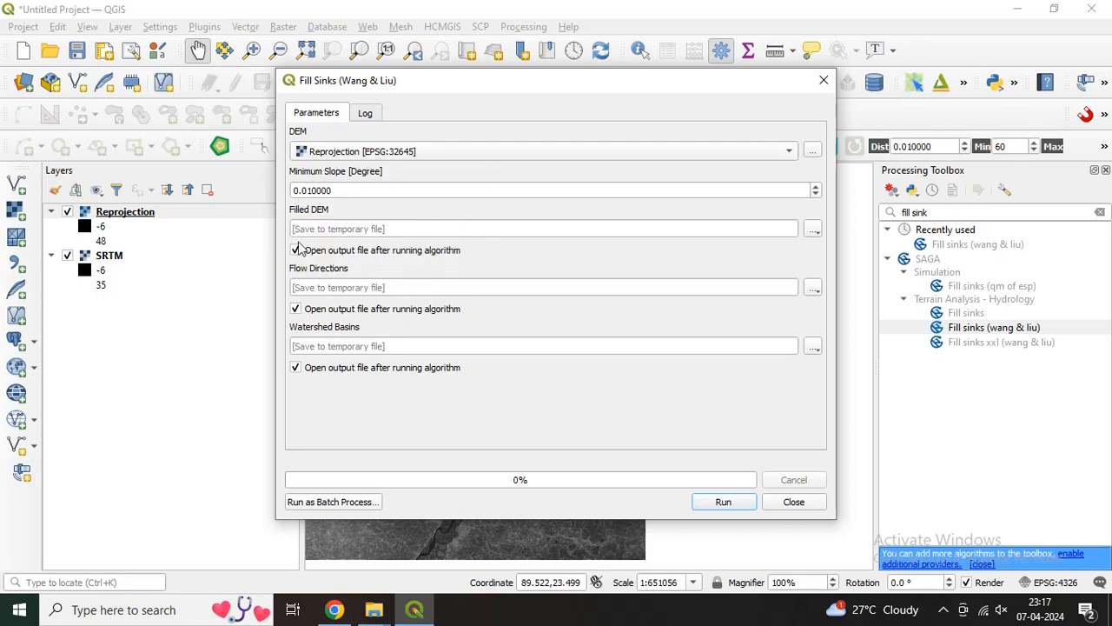
Set the Filled DEM output to an SDAT file named Fill DEM NEW in New folder (4) on the Desktop.
click(812, 232)
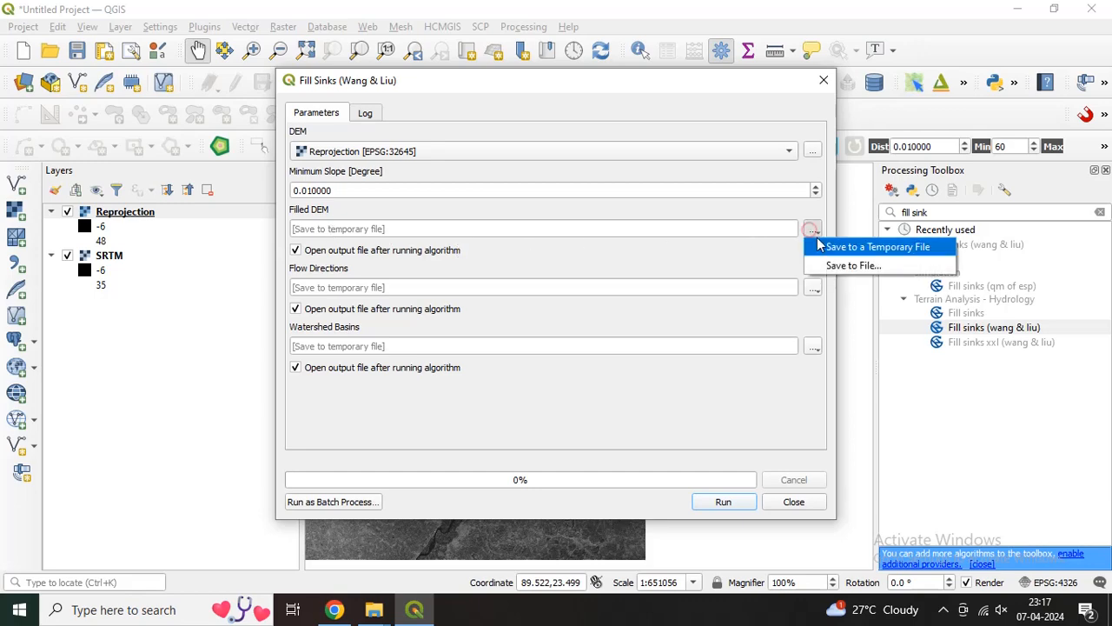
click(831, 262)
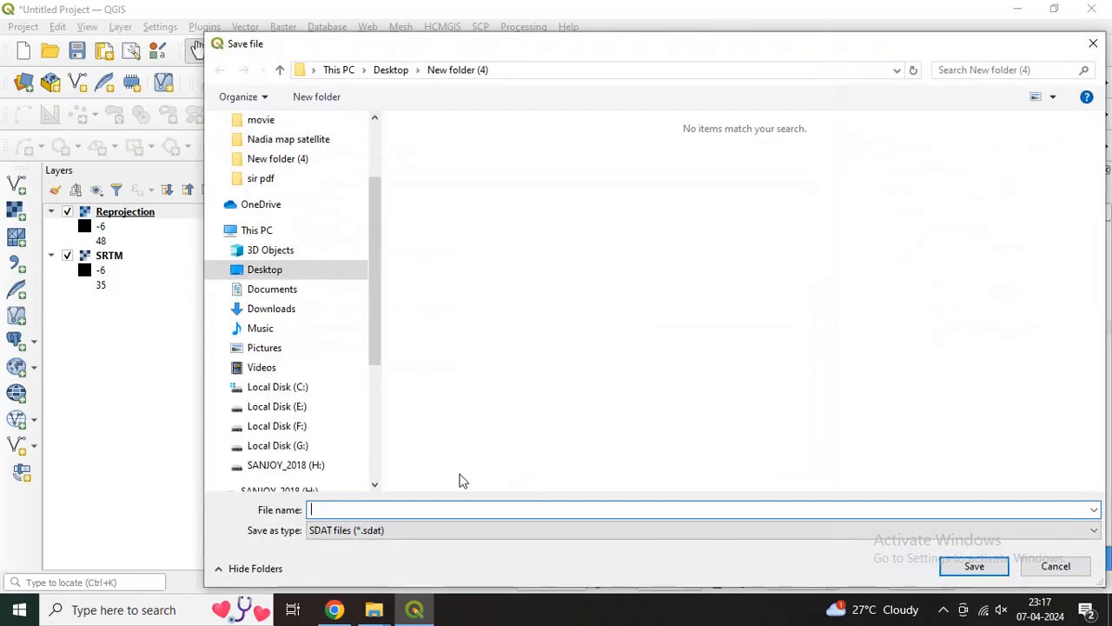
text(Fill DEM NEW)
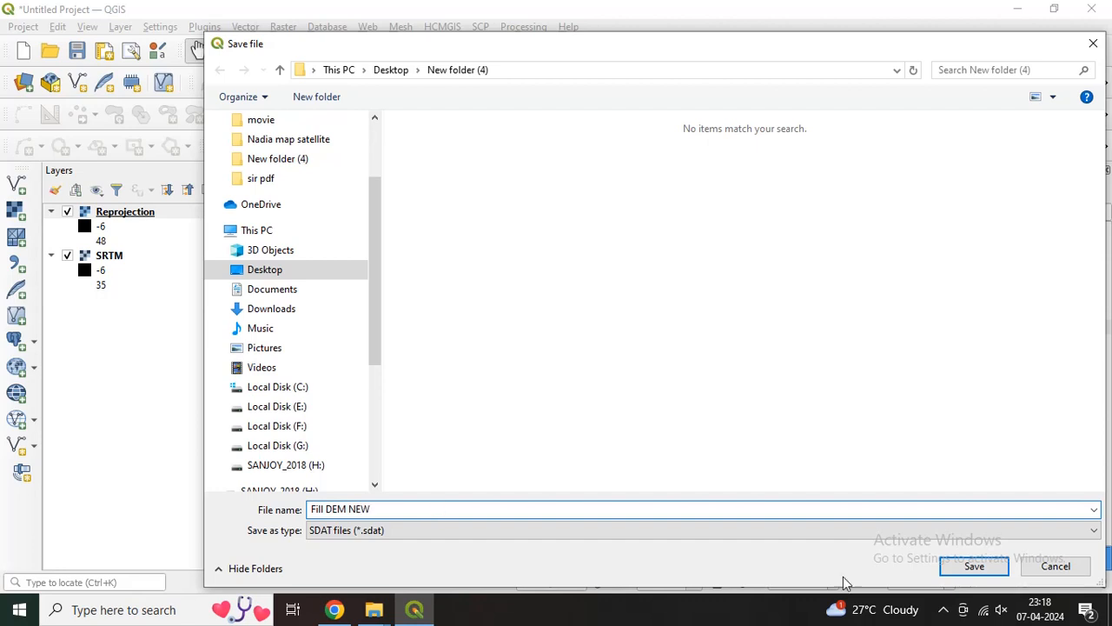
click(976, 570)
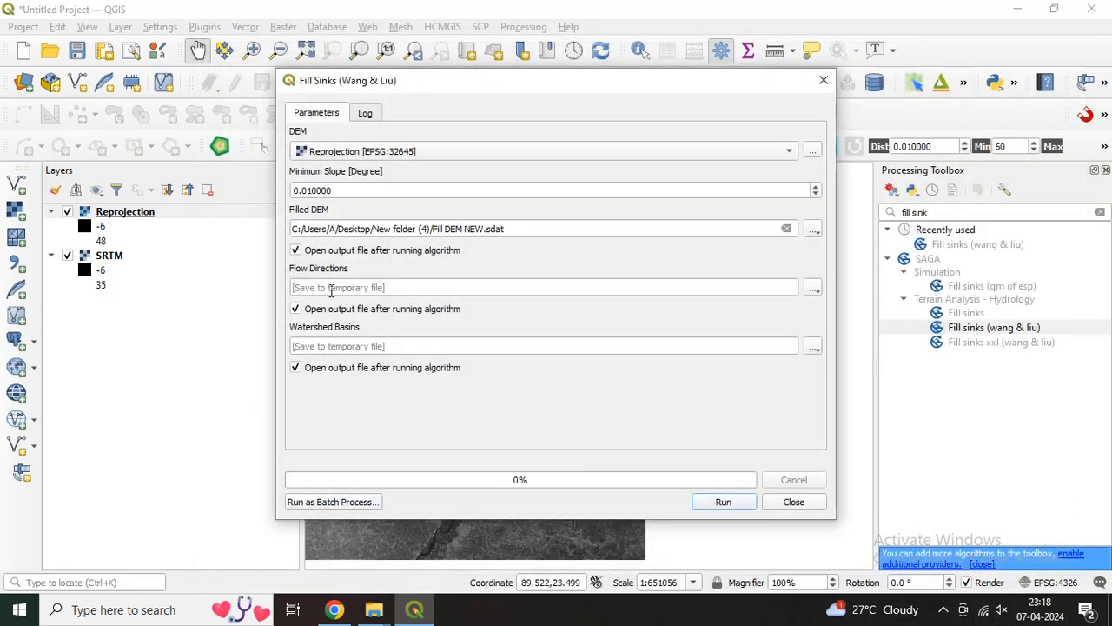
Run Fill Sinks without loading the Flow Directions and Watershed Basins outputs, closing the dialog and the task notification.
click(296, 309)
click(297, 368)
click(715, 504)
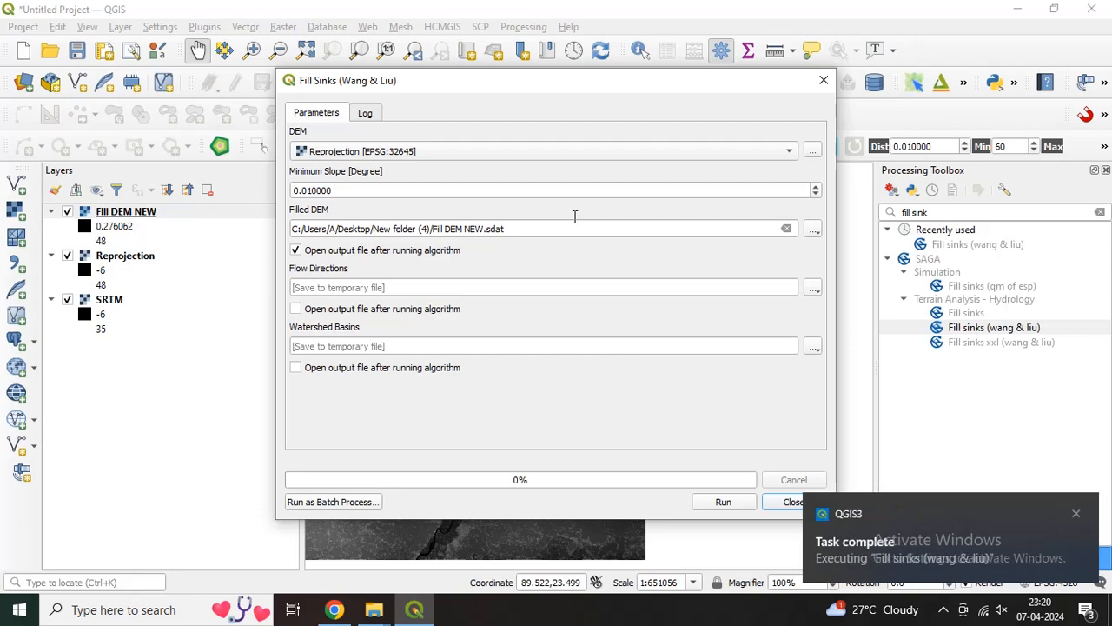
click(785, 502)
click(1074, 513)
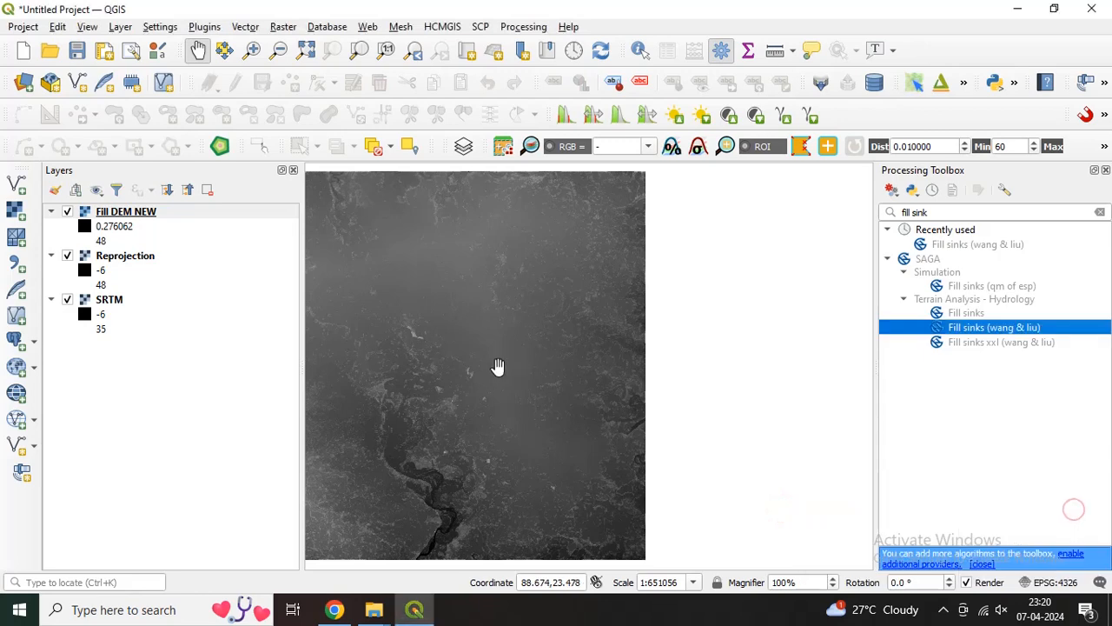
Search the Processing Toolbox for "strah" and open the Strahler order algorithm with Fill DEM NEW as elevation.
drag(496, 368, 555, 372)
scroll(503, 342, up, 1)
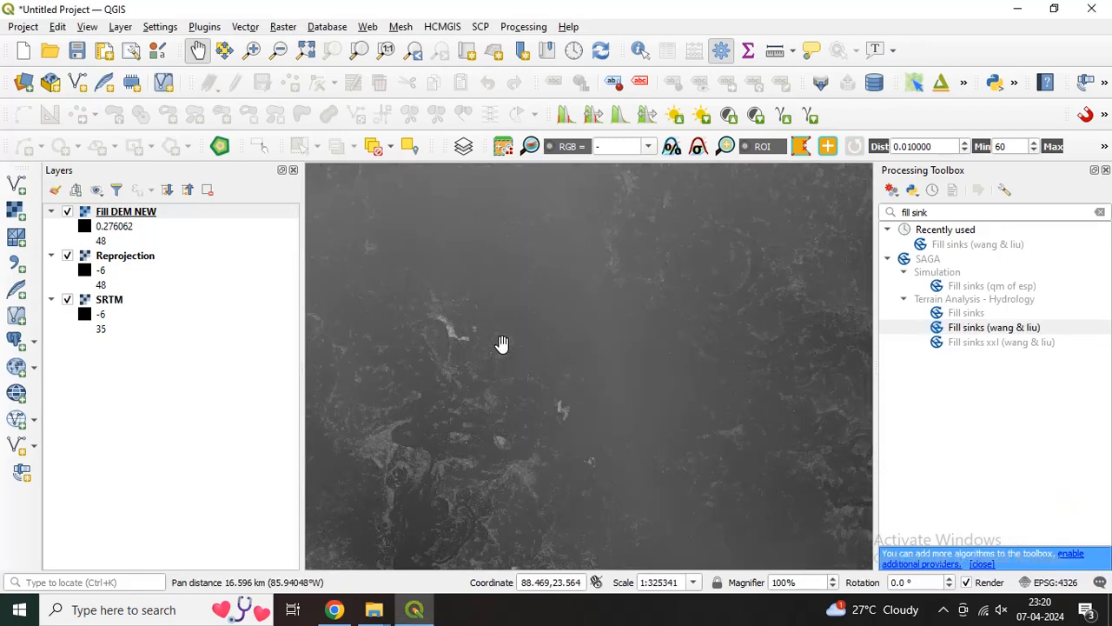
scroll(503, 344, down, 1)
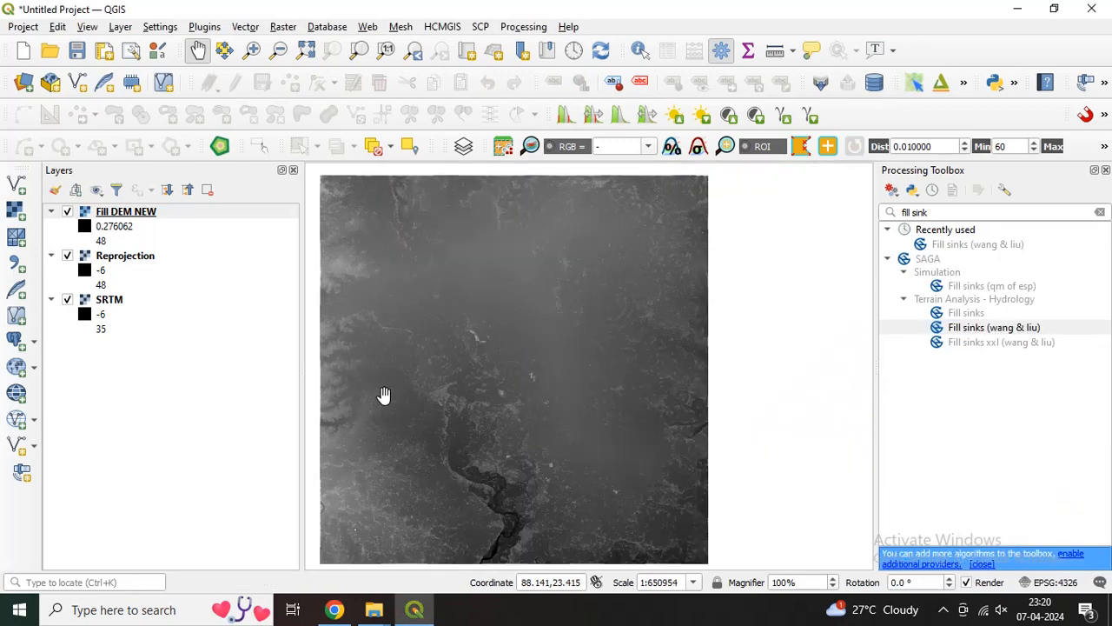
click(945, 213)
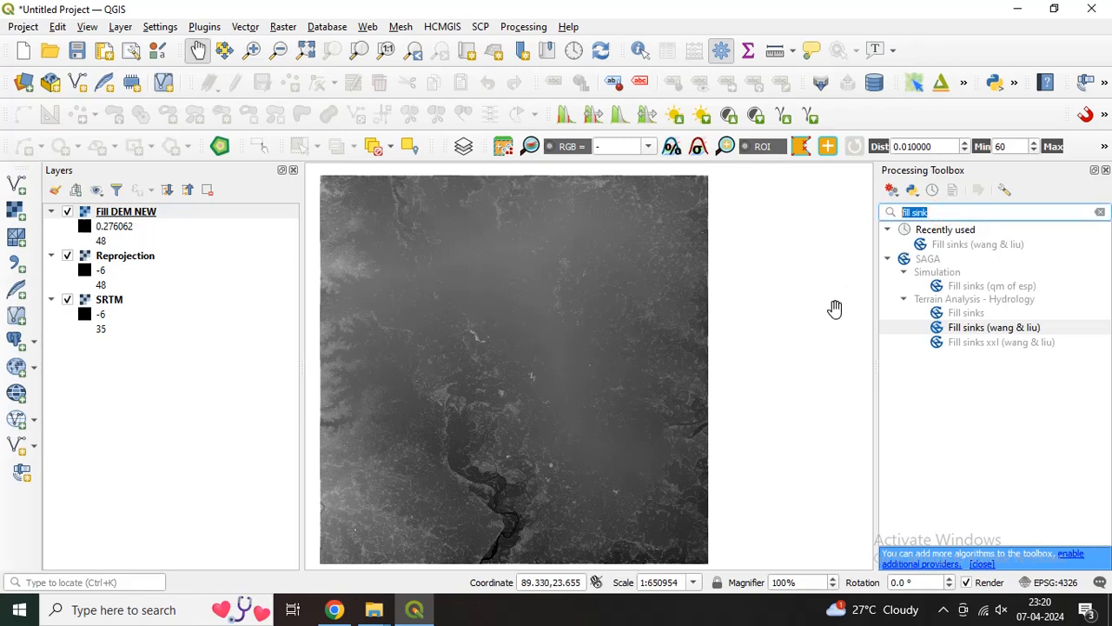
text(s)
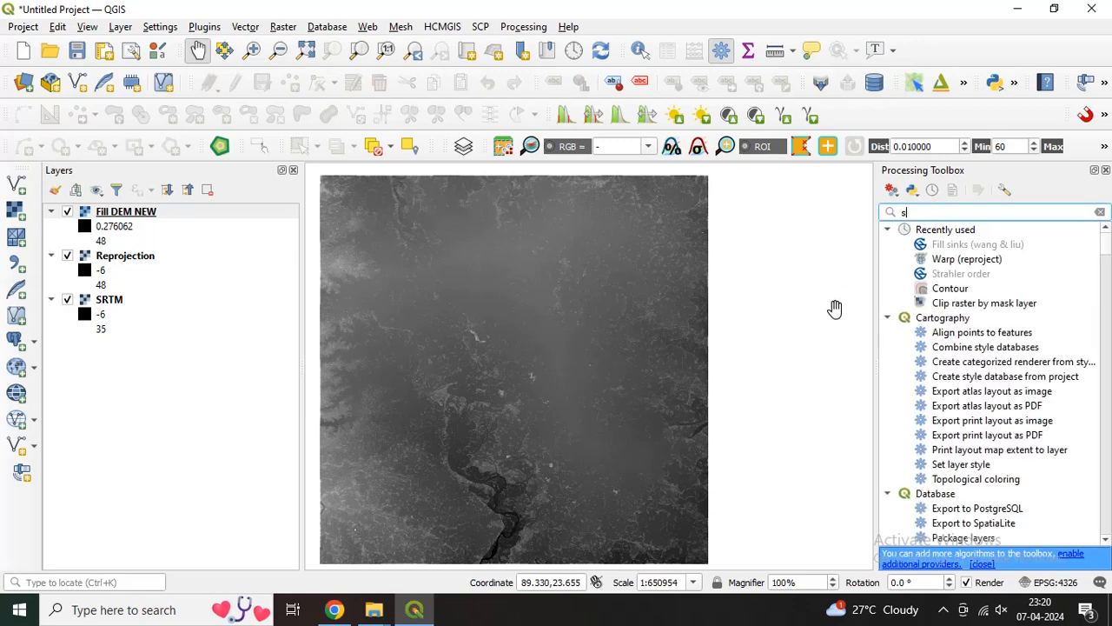
text(trah)
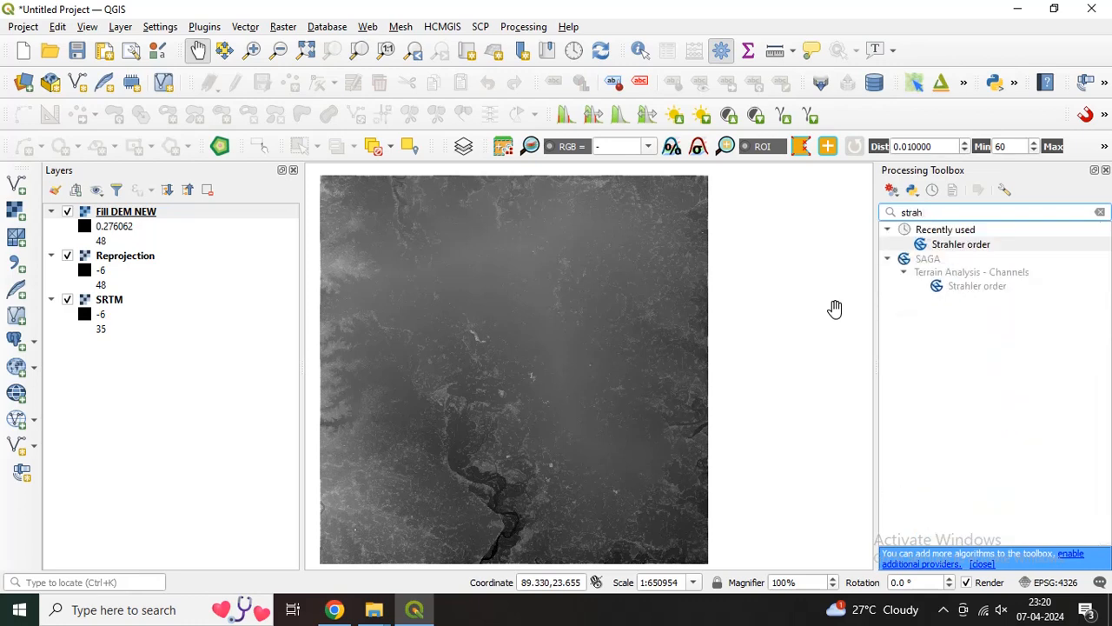
click(969, 247)
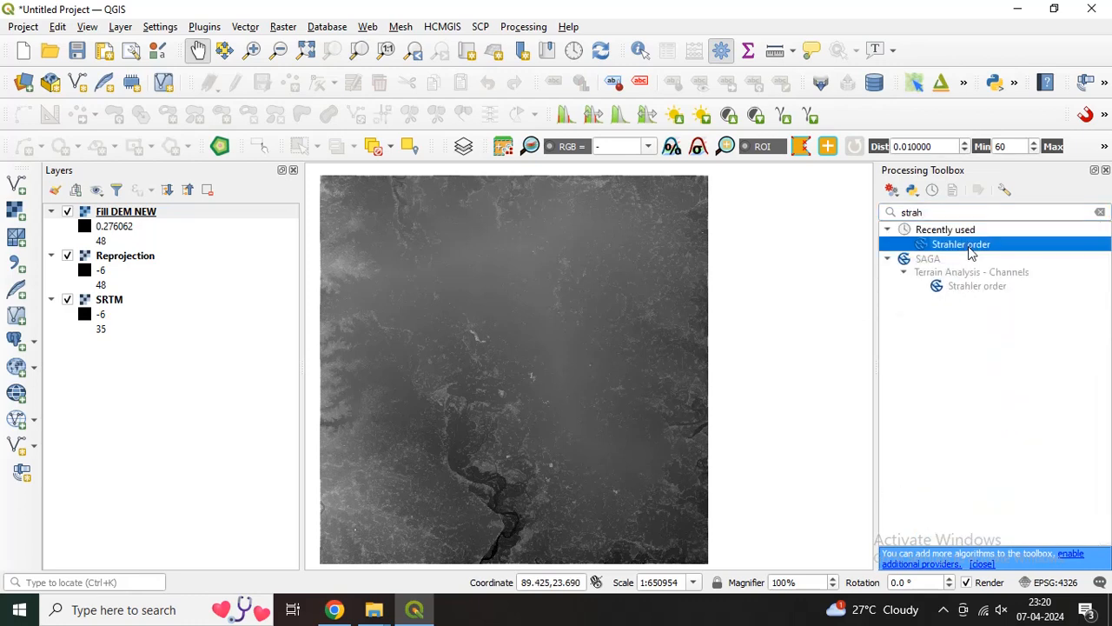
double_click(969, 247)
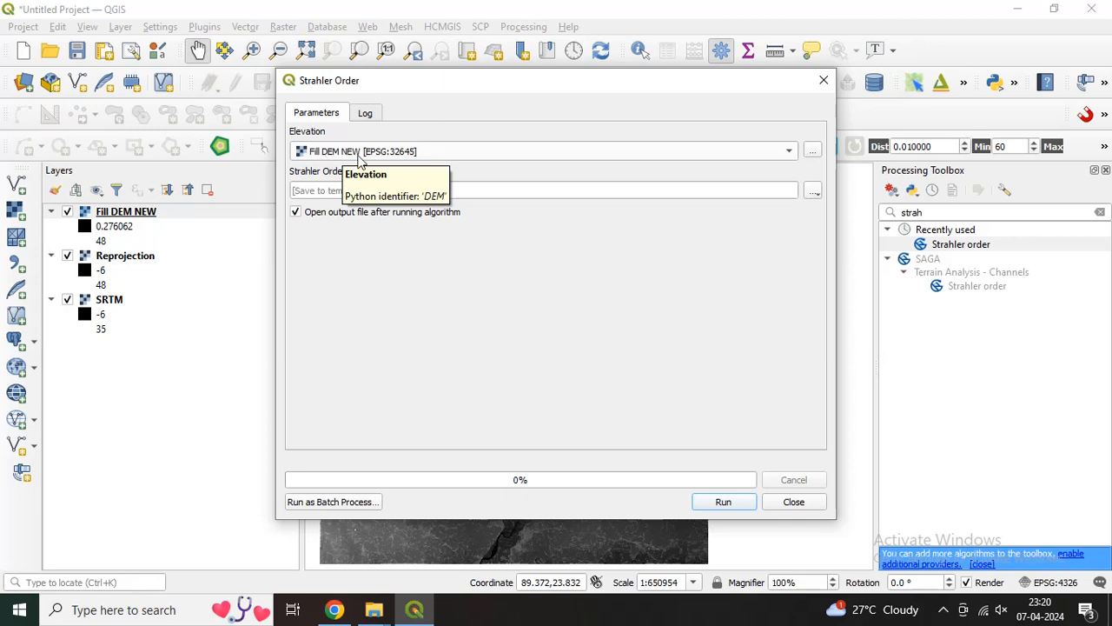
Set the Strahler Order output to an SDAT file named Strahller Order in New folder (4) on the Desktop.
click(814, 191)
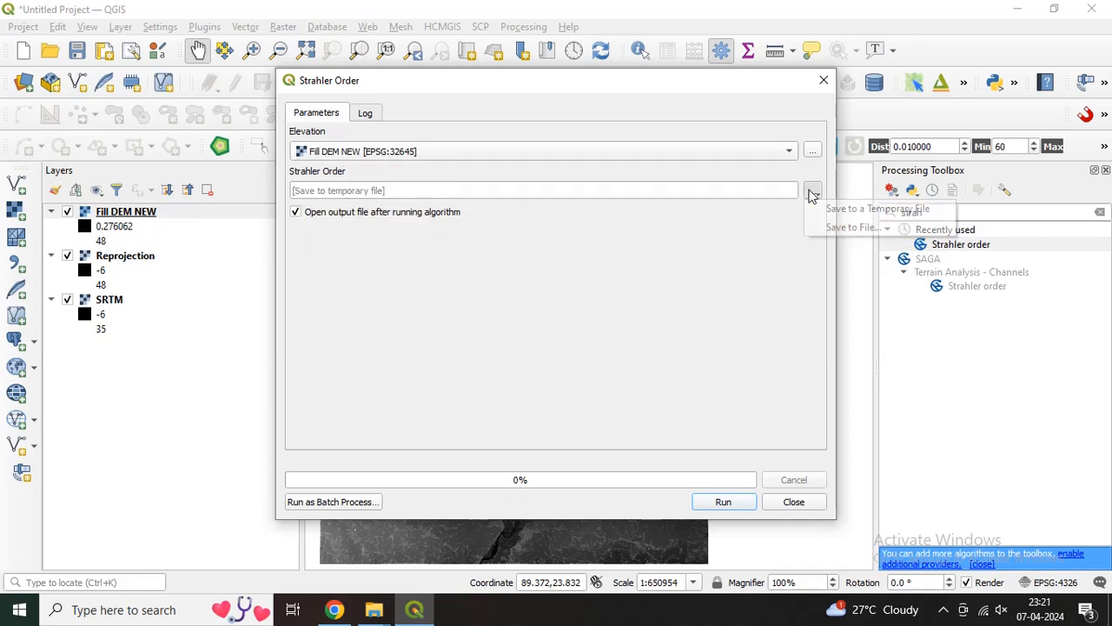
click(847, 228)
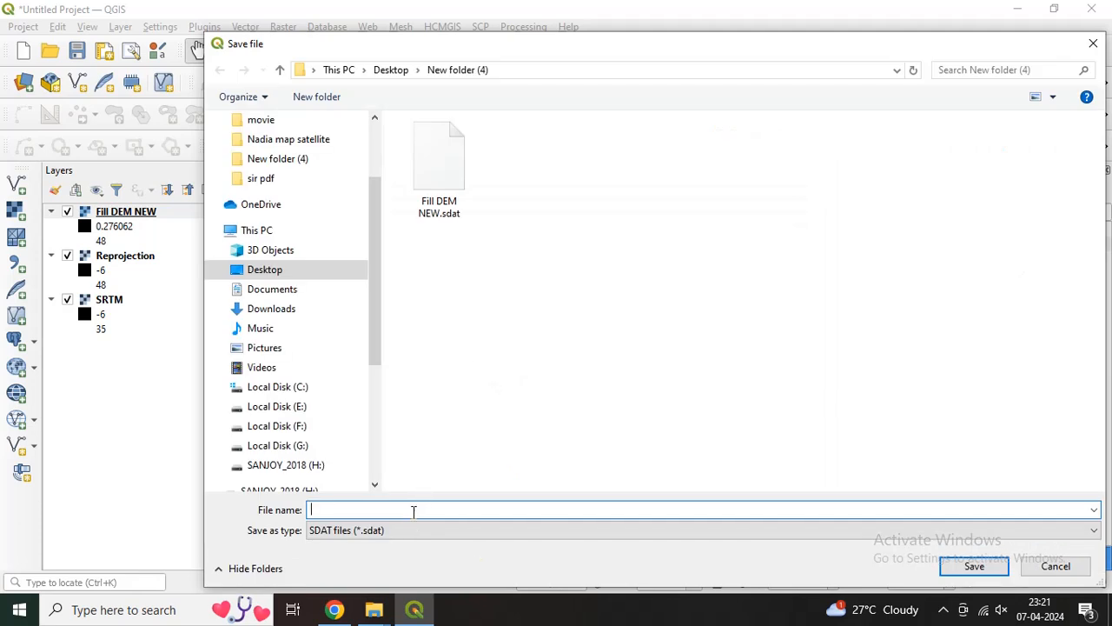
text(Strahller)
text(Order)
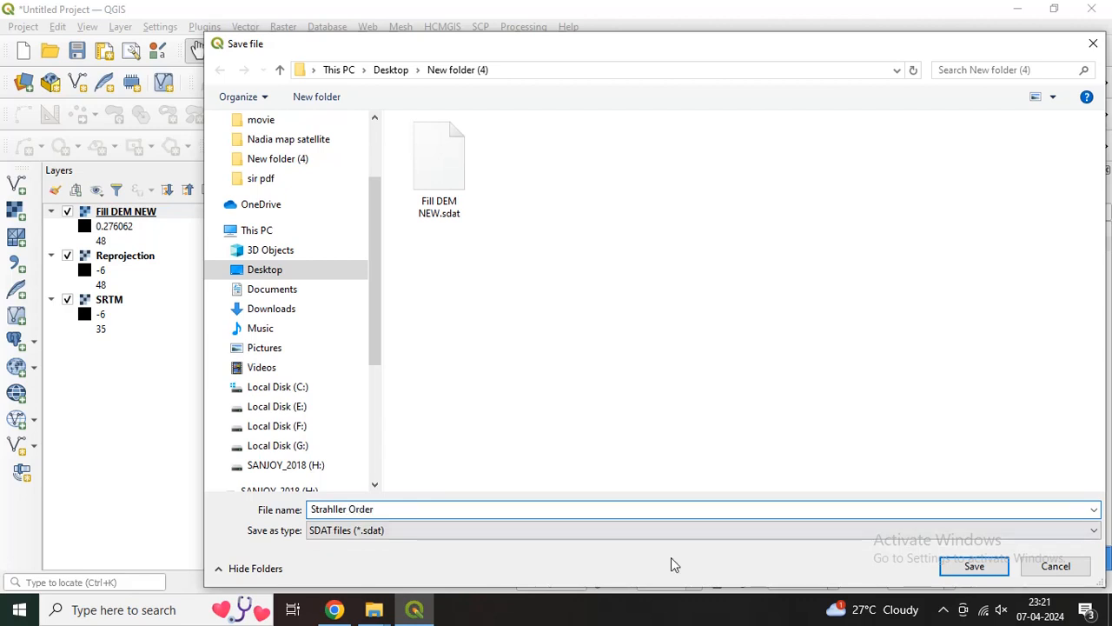
click(969, 566)
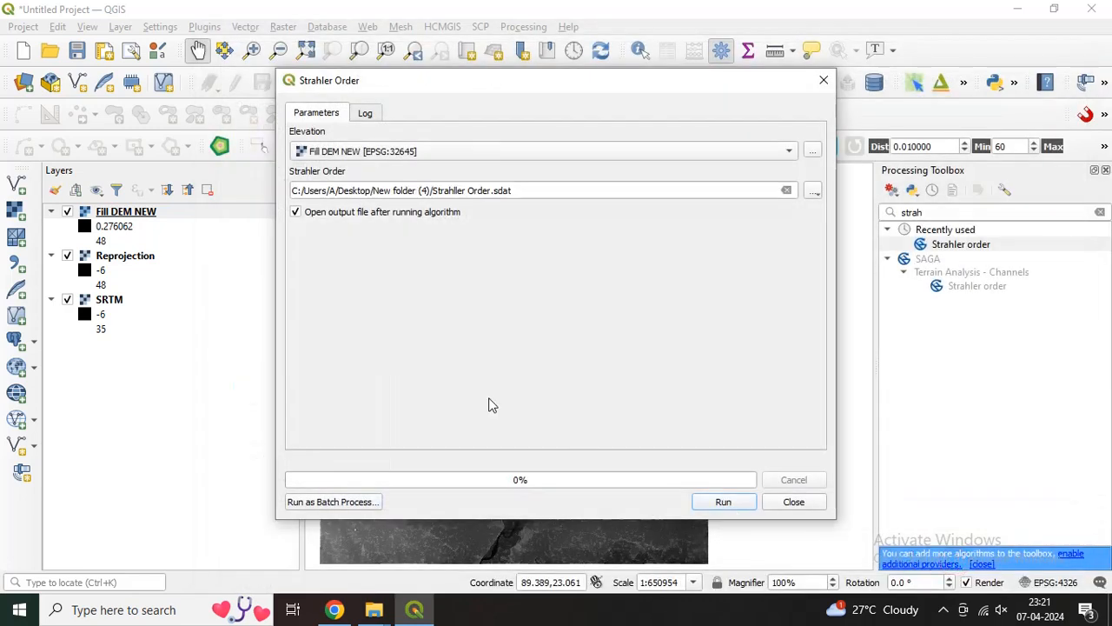
Run the Strahler order algorithm, close its dialog and inspect the stream network in the output raster up close.
click(724, 504)
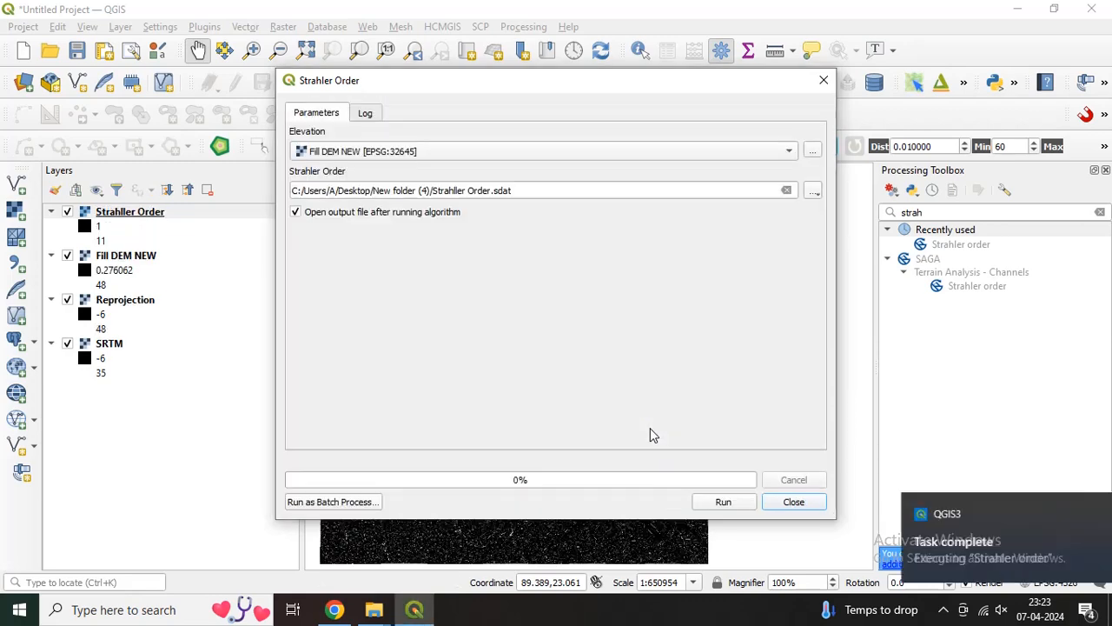
click(777, 502)
scroll(495, 461, up, 2)
scroll(494, 461, up, 3)
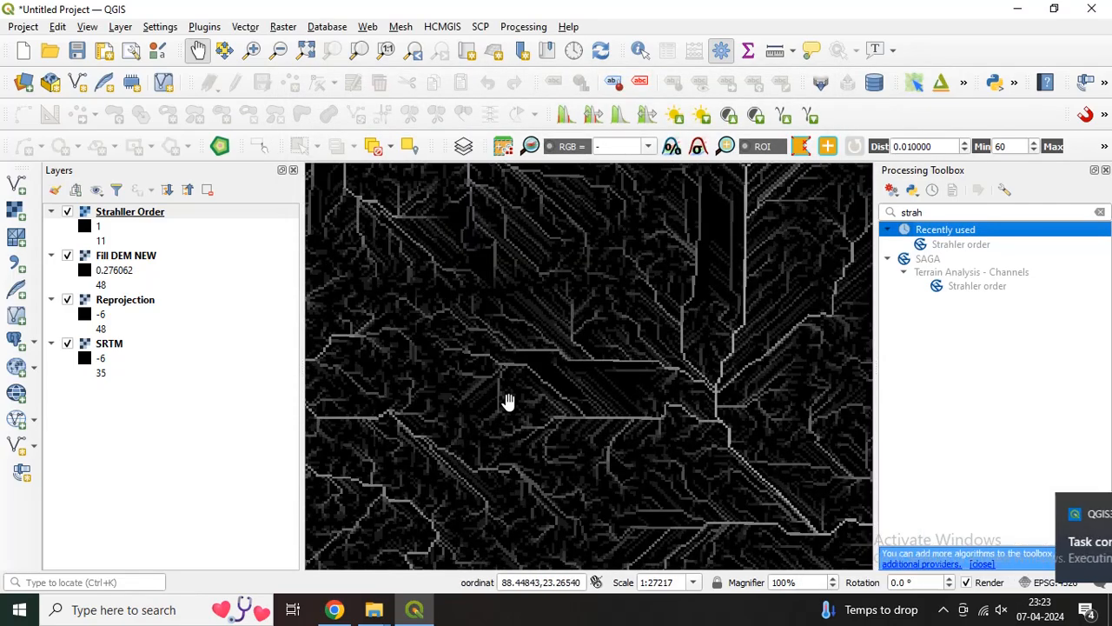
scroll(501, 432, up, 1)
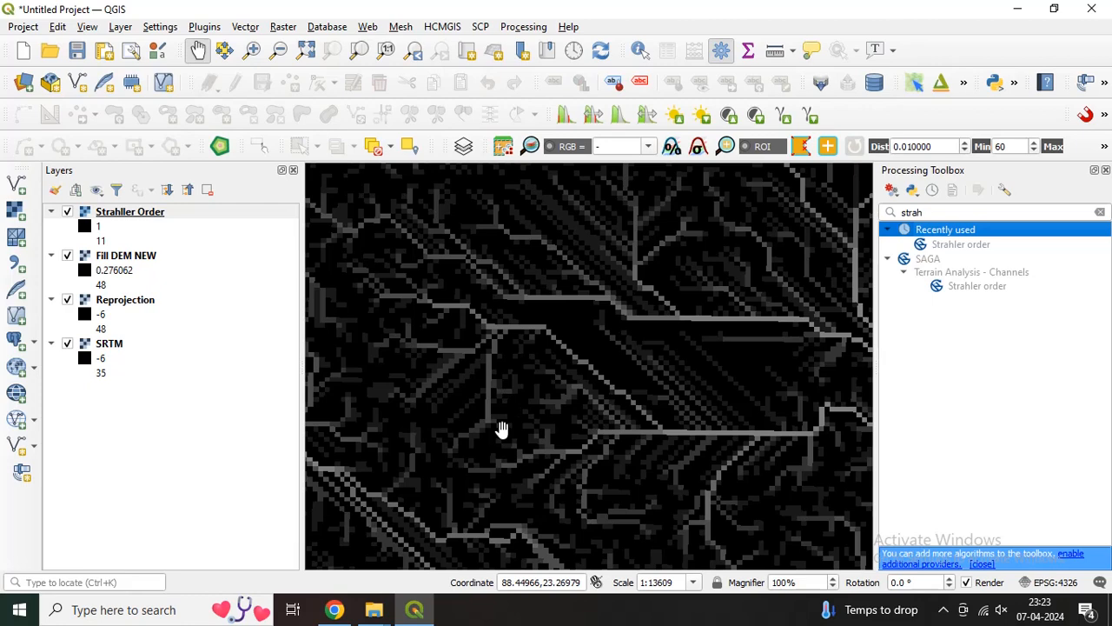
scroll(501, 429, down, 1)
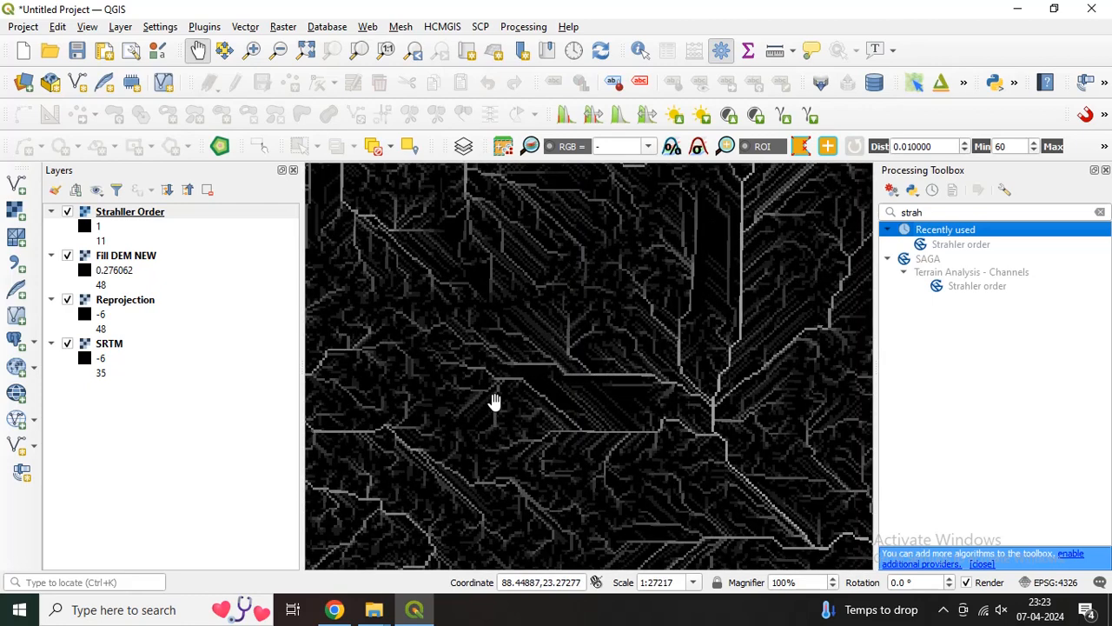
scroll(495, 401, down, 1)
drag(487, 370, 659, 377)
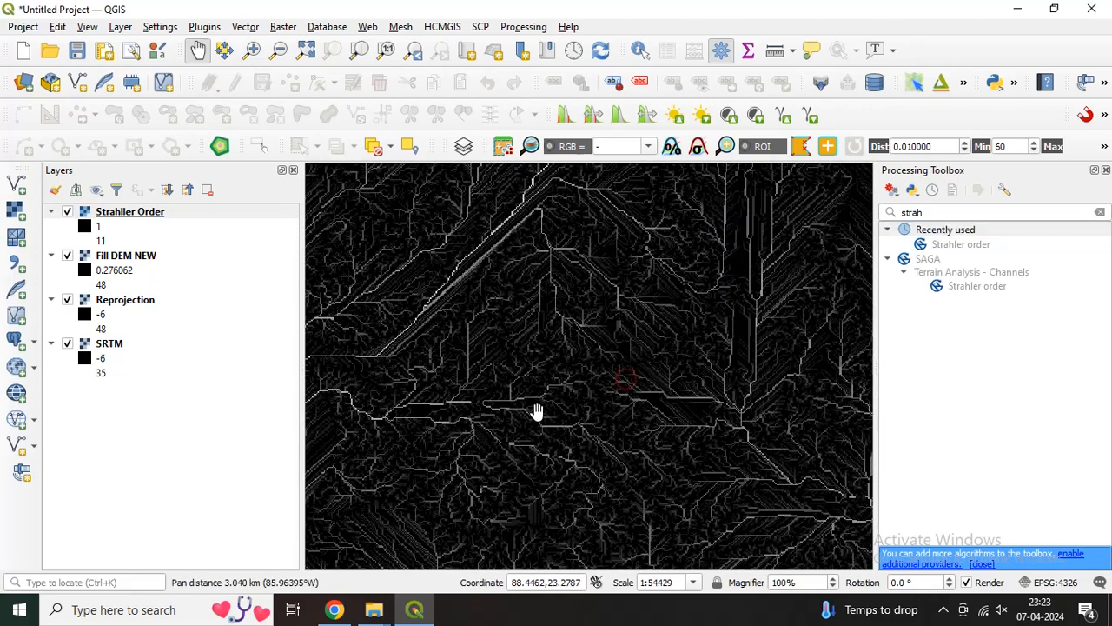
Open the Strahller Order layer's symbology and set its render type to Singleband pseudocolor.
right_click(119, 215)
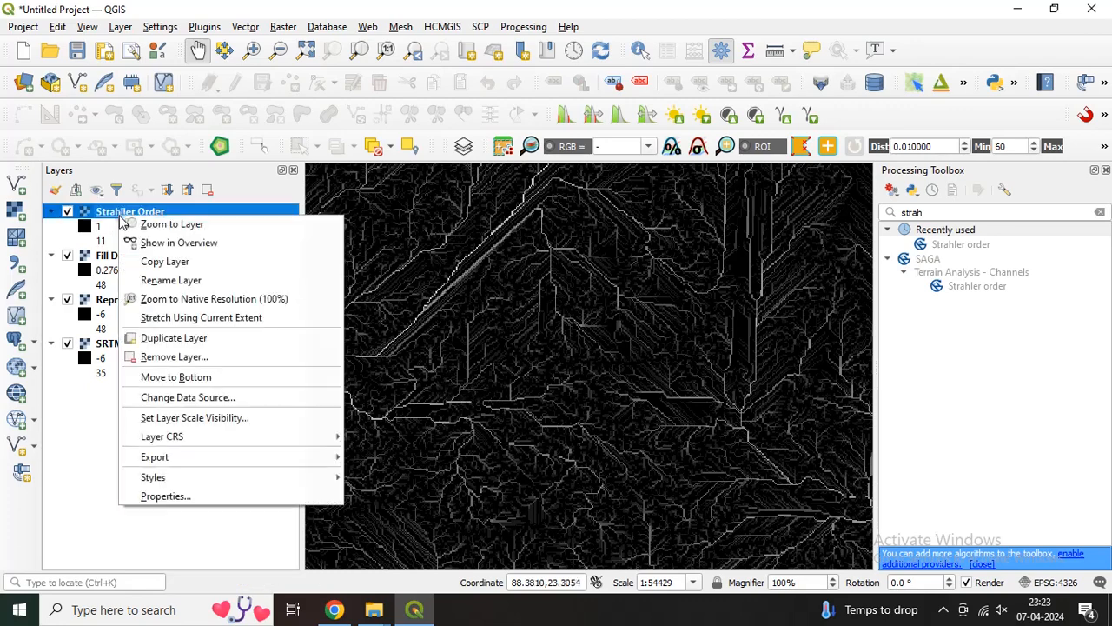
click(165, 495)
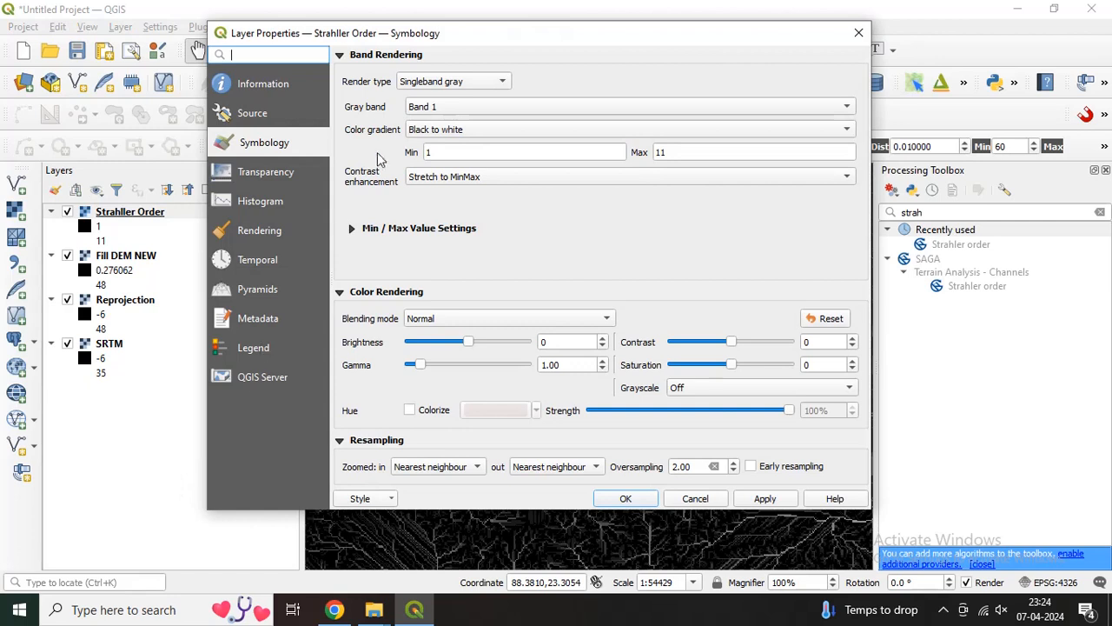
click(408, 88)
click(409, 99)
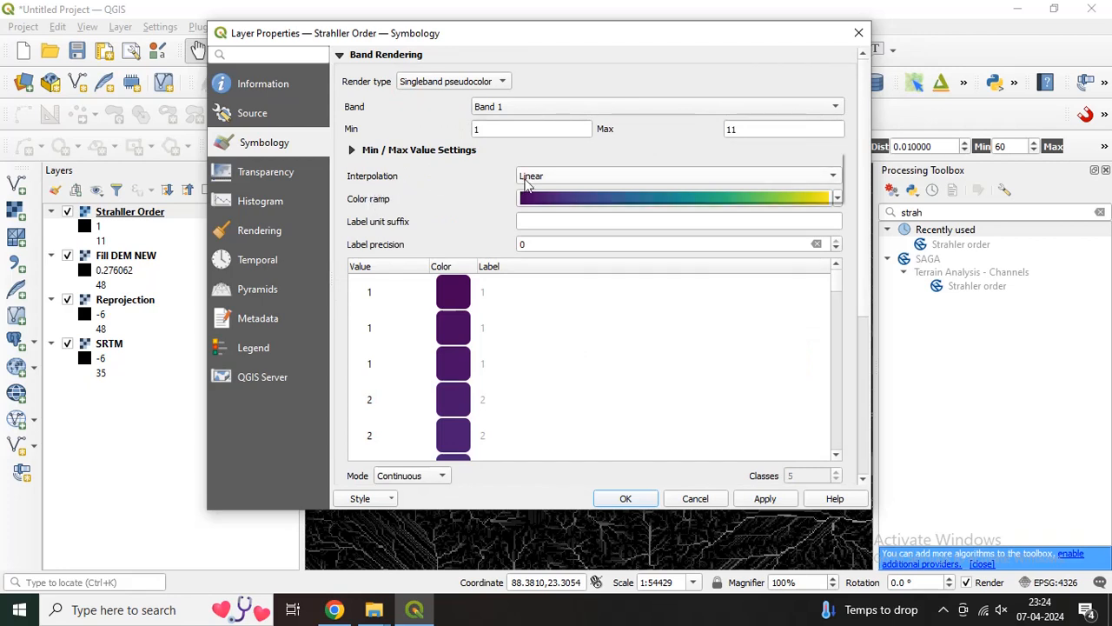
Set the Strahller Order layer's interpolation to Discrete and its color ramp to Viridis.
click(526, 180)
click(528, 159)
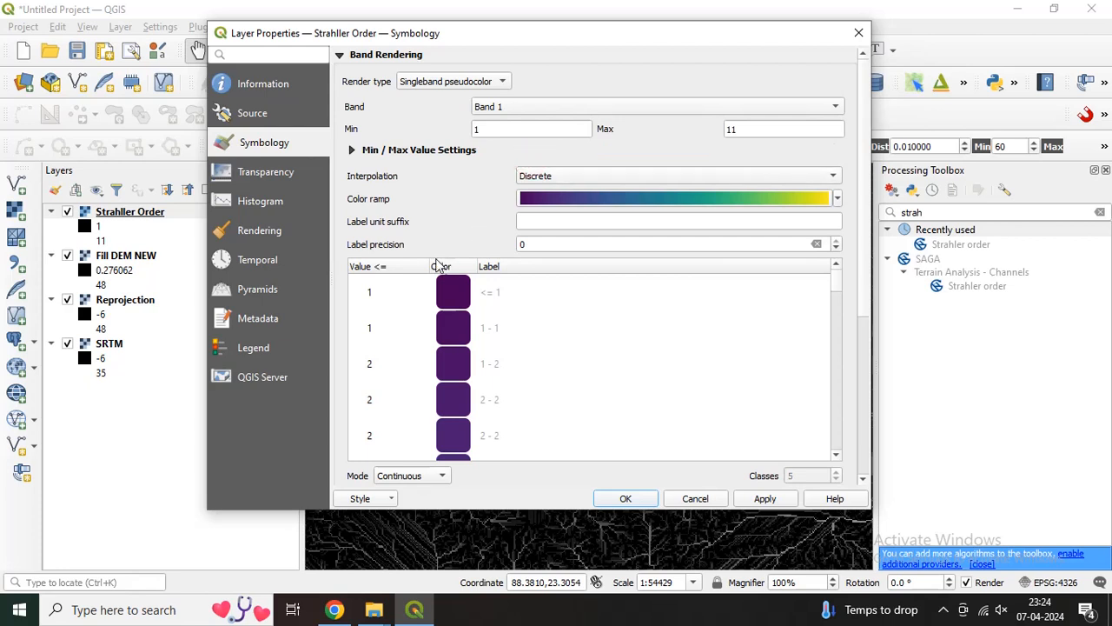
click(837, 199)
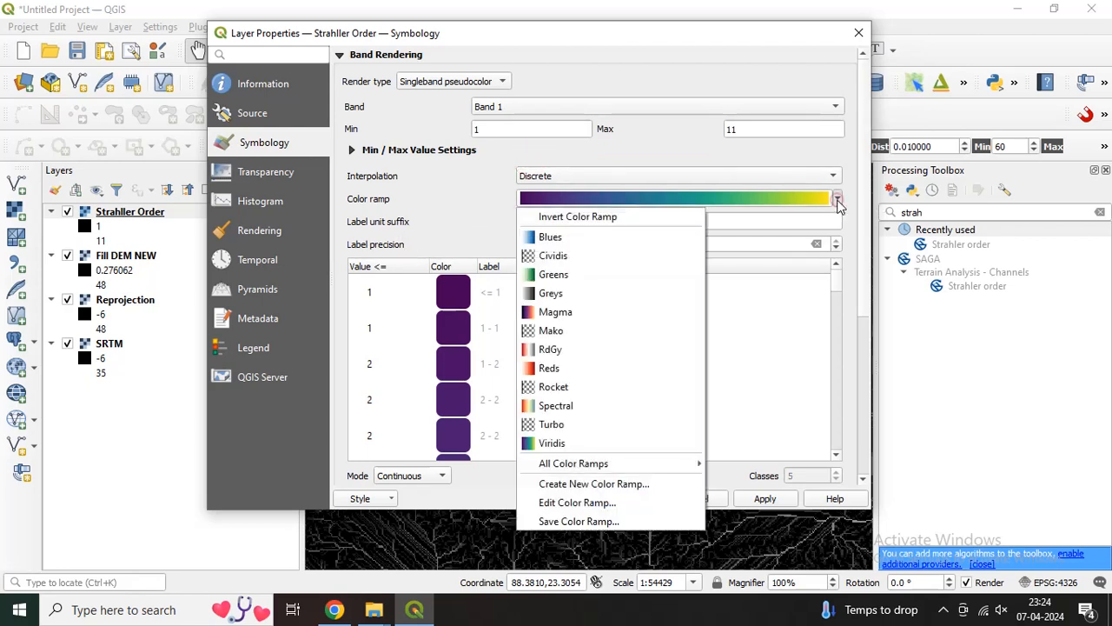
click(566, 445)
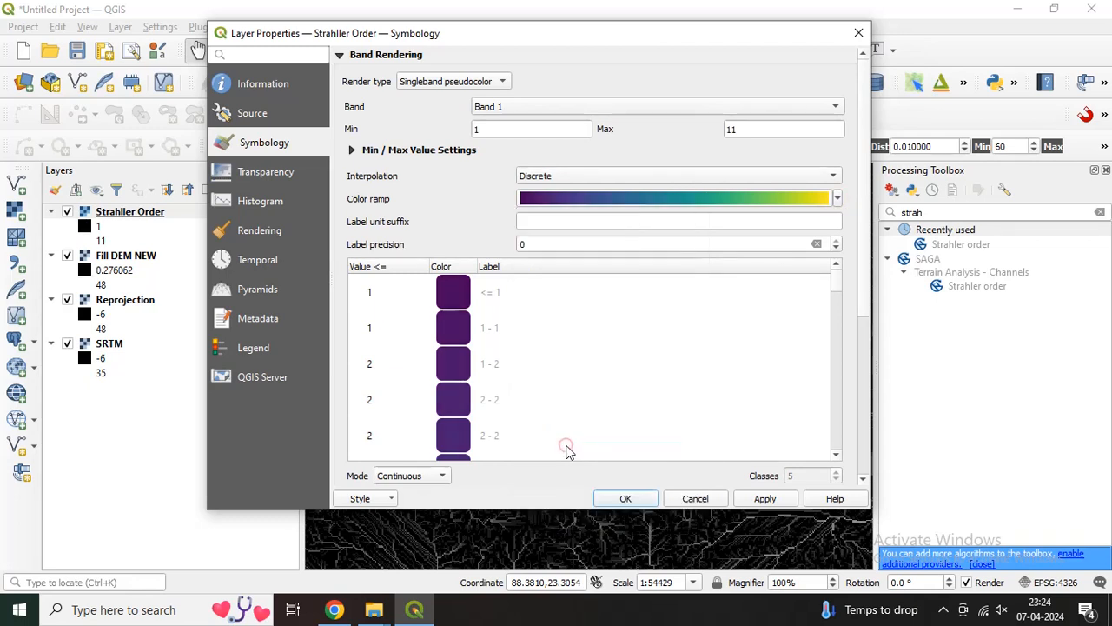
scroll(526, 383, down, 6)
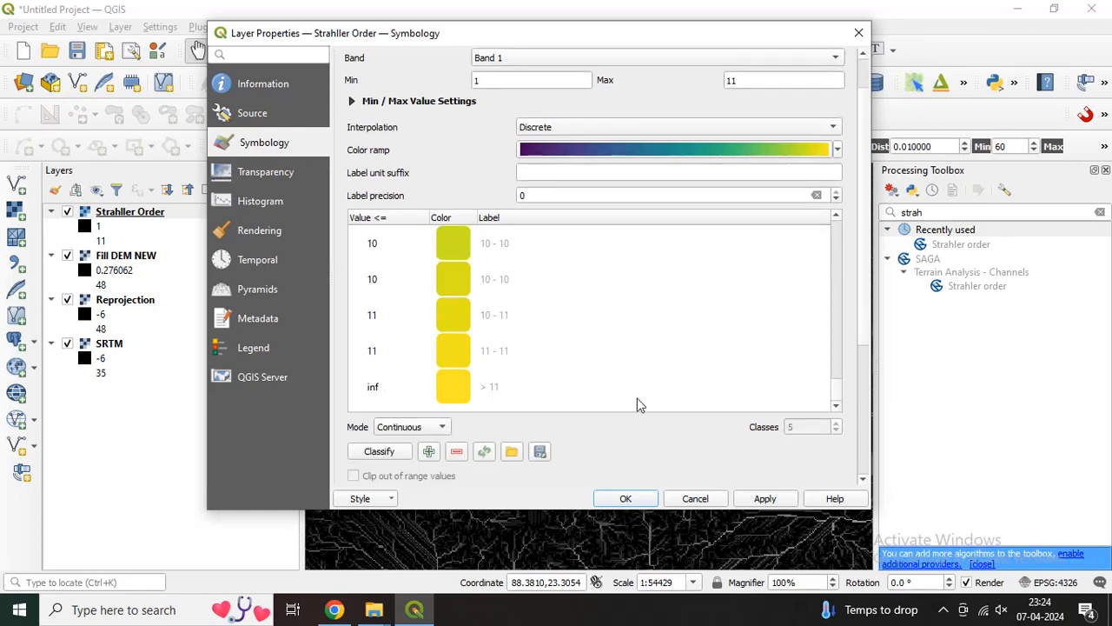
Set the Strahller Order layer's classification mode to Equal Interval with 11 classes.
click(435, 426)
click(409, 442)
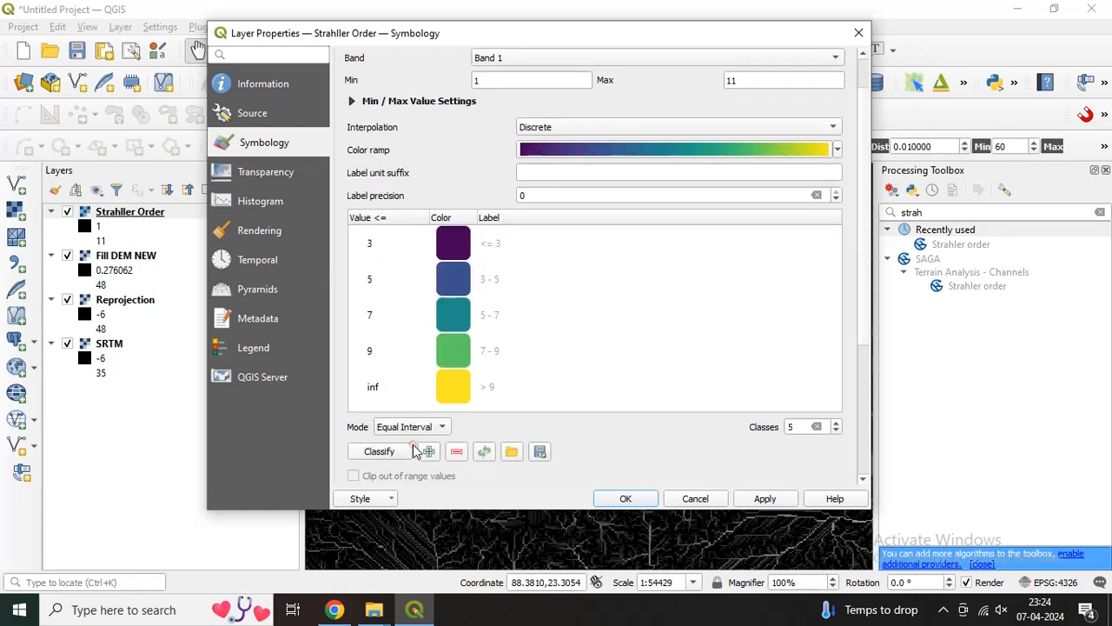
drag(794, 427, 770, 426)
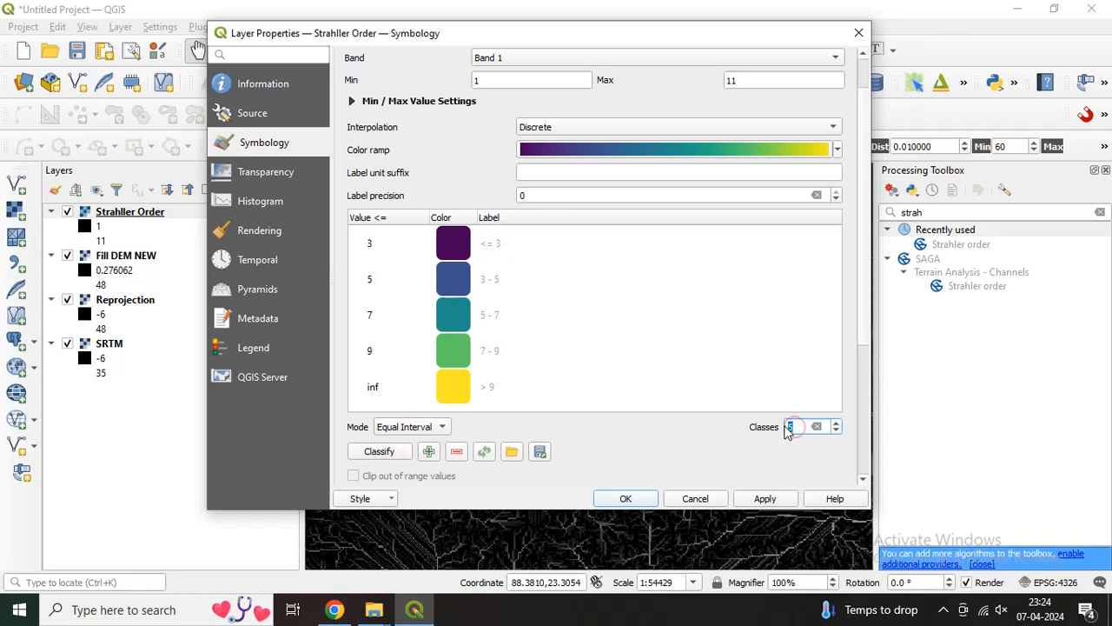
text(11)
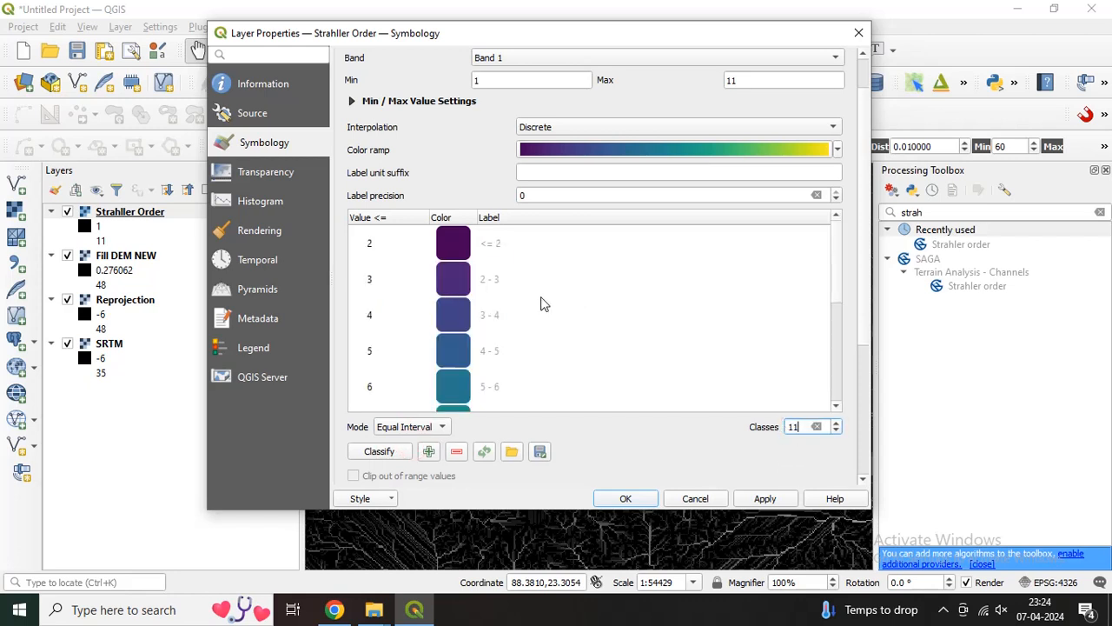
Change the interpolation to Linear, reclassify the color values and apply the symbology to the Strahller Order layer.
click(531, 127)
click(532, 142)
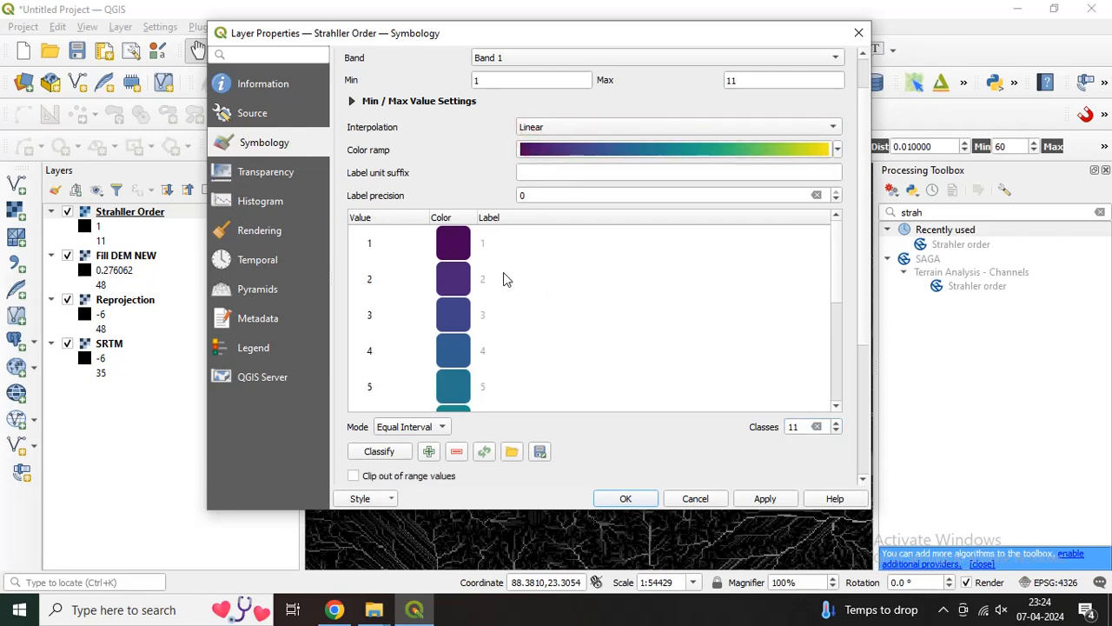
scroll(507, 300, down, 5)
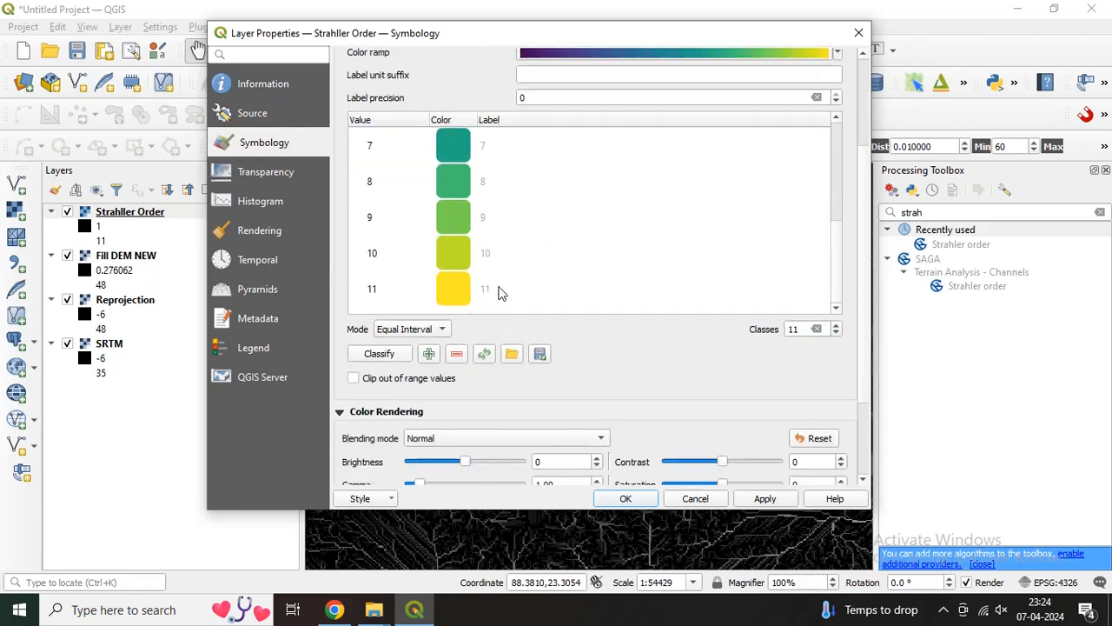
scroll(499, 289, up, 3)
scroll(499, 290, down, 3)
click(382, 354)
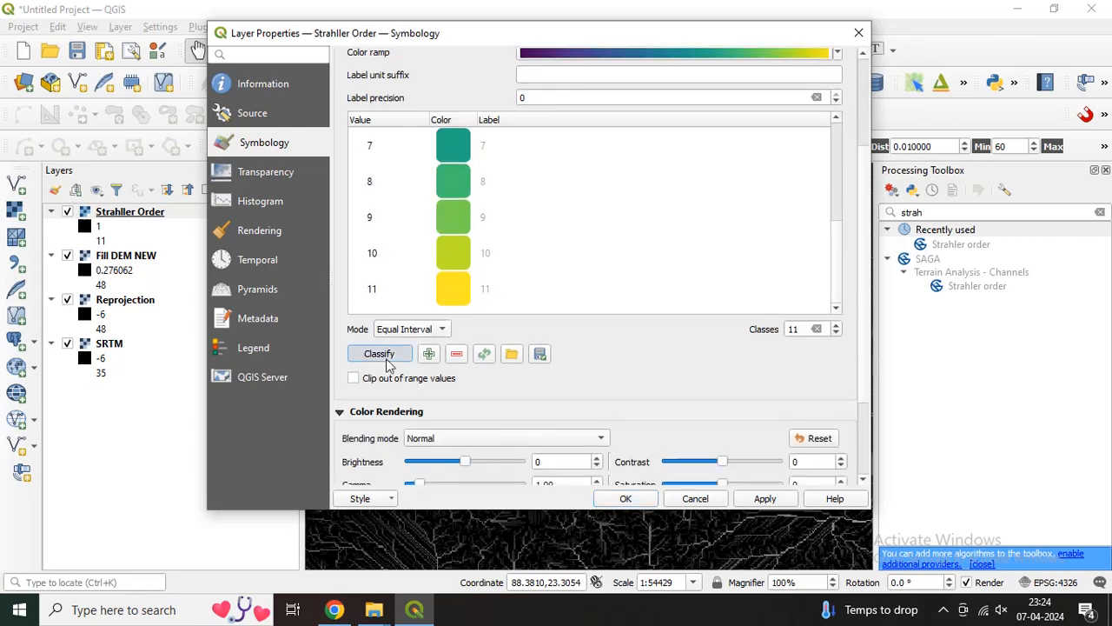
click(762, 499)
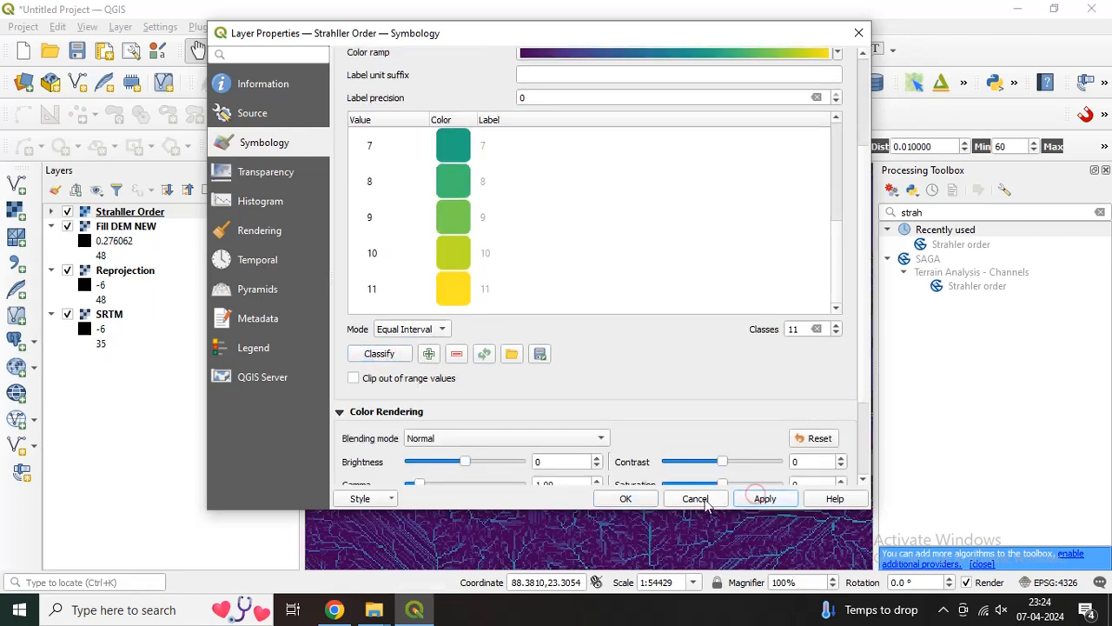
click(629, 500)
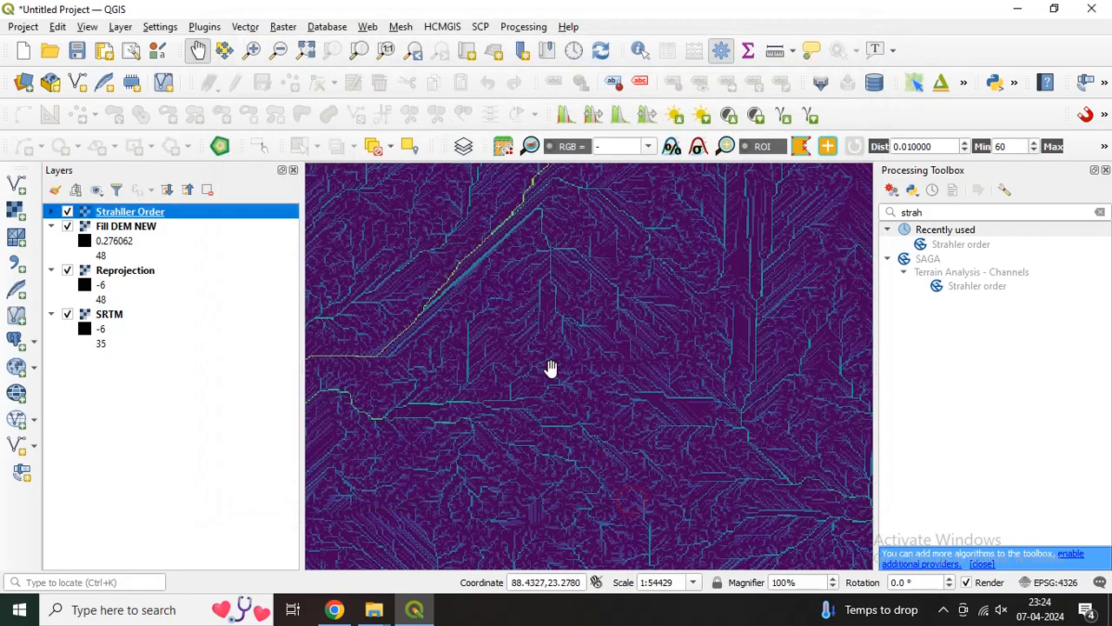
Examine the styled stream network in several parts of the raster, comparing the colors of main channels and small tributaries.
scroll(547, 358, up, 2)
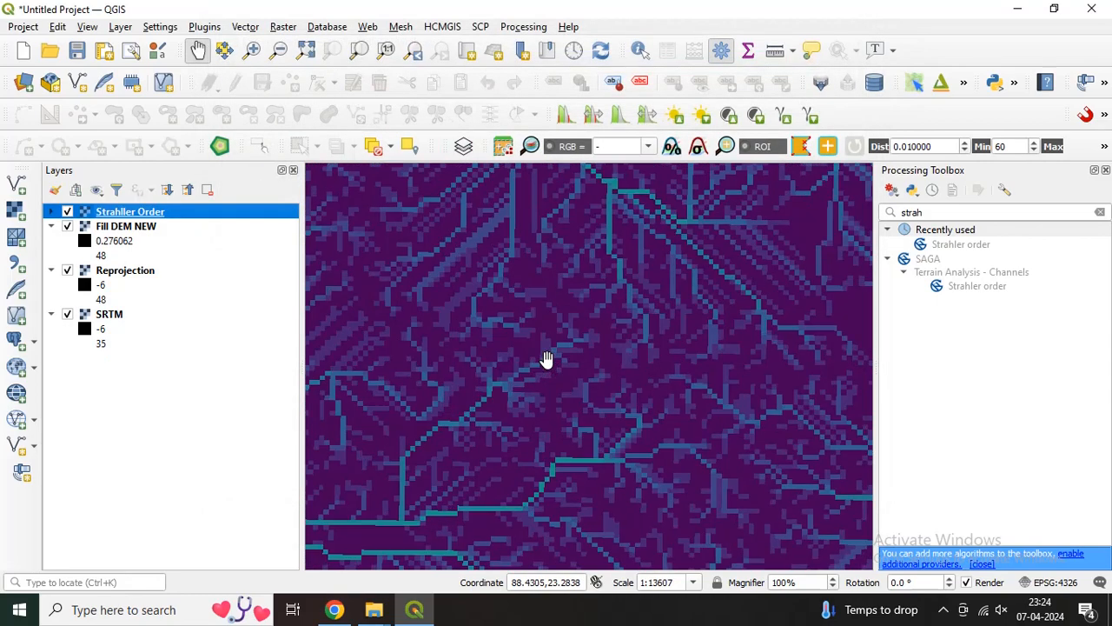
scroll(579, 356, down, 1)
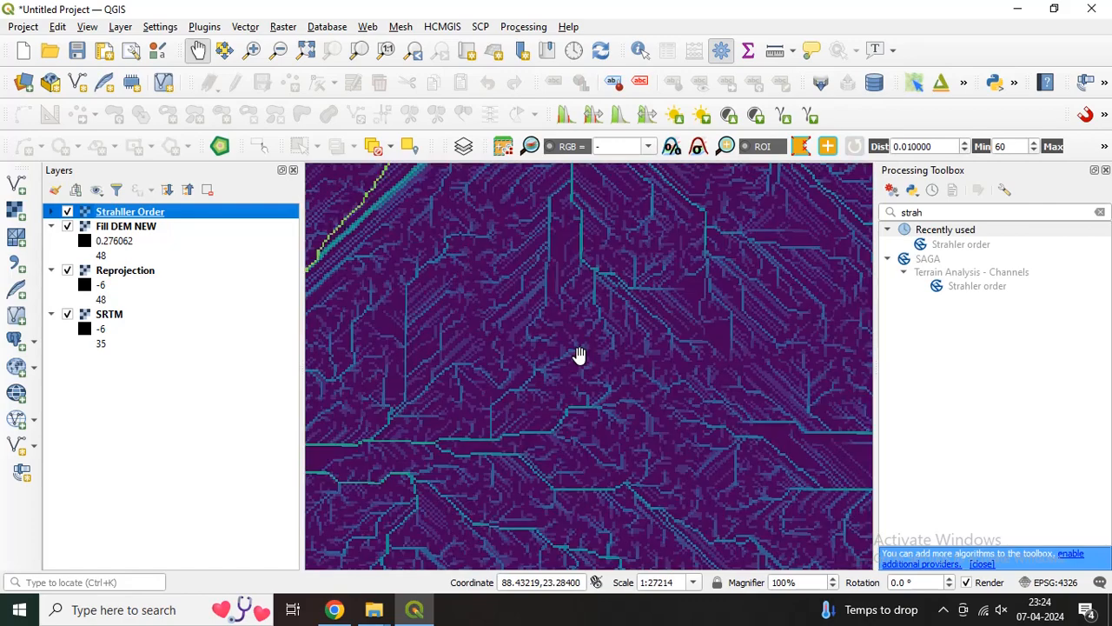
scroll(579, 355, down, 1)
drag(576, 420, 622, 377)
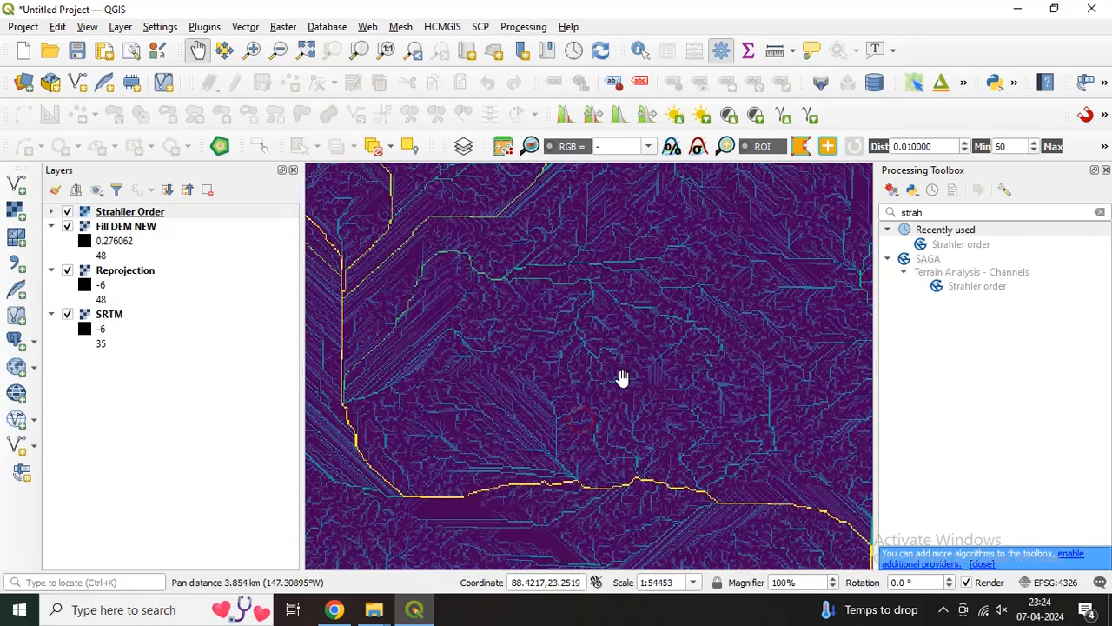
scroll(621, 404, up, 2)
scroll(620, 405, down, 2)
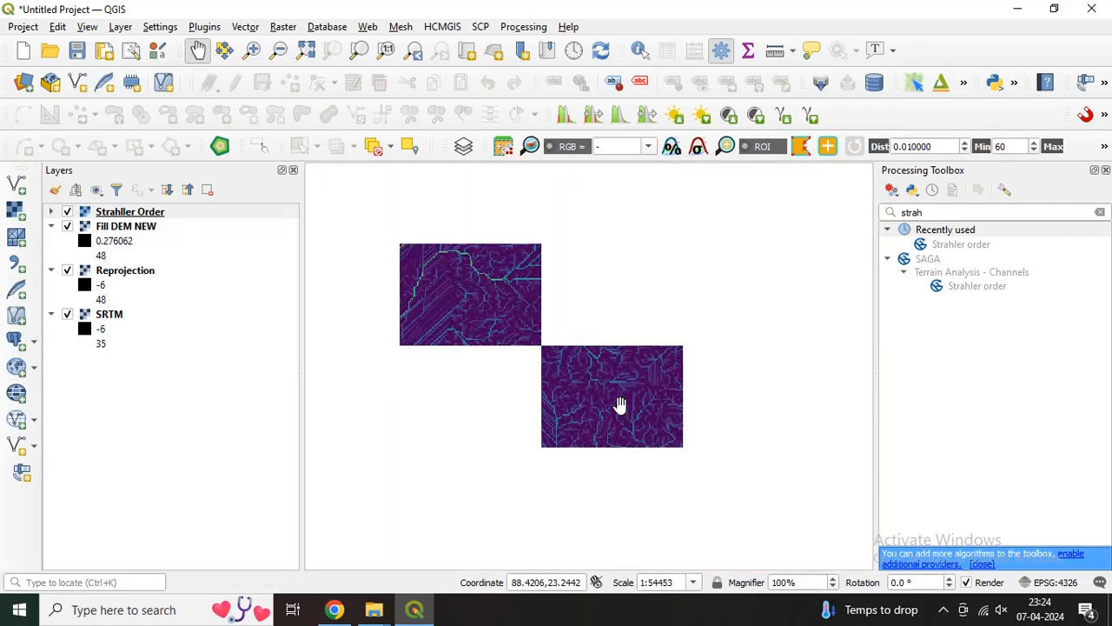
drag(565, 412, 601, 326)
scroll(484, 374, up, 1)
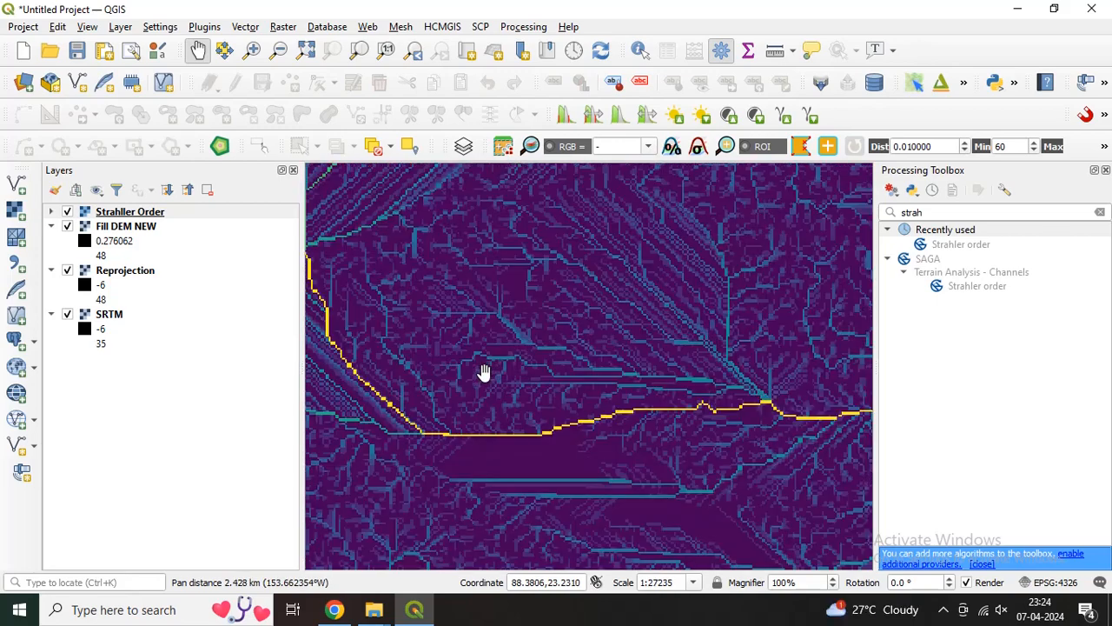
scroll(484, 371, up, 1)
scroll(488, 360, down, 1)
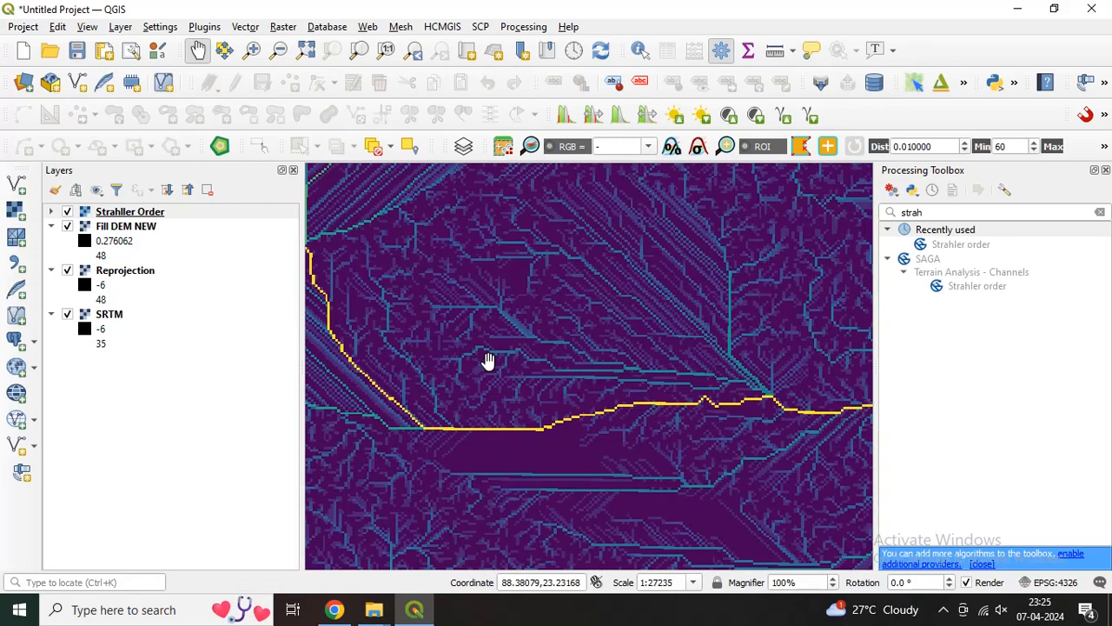
drag(499, 380, 594, 242)
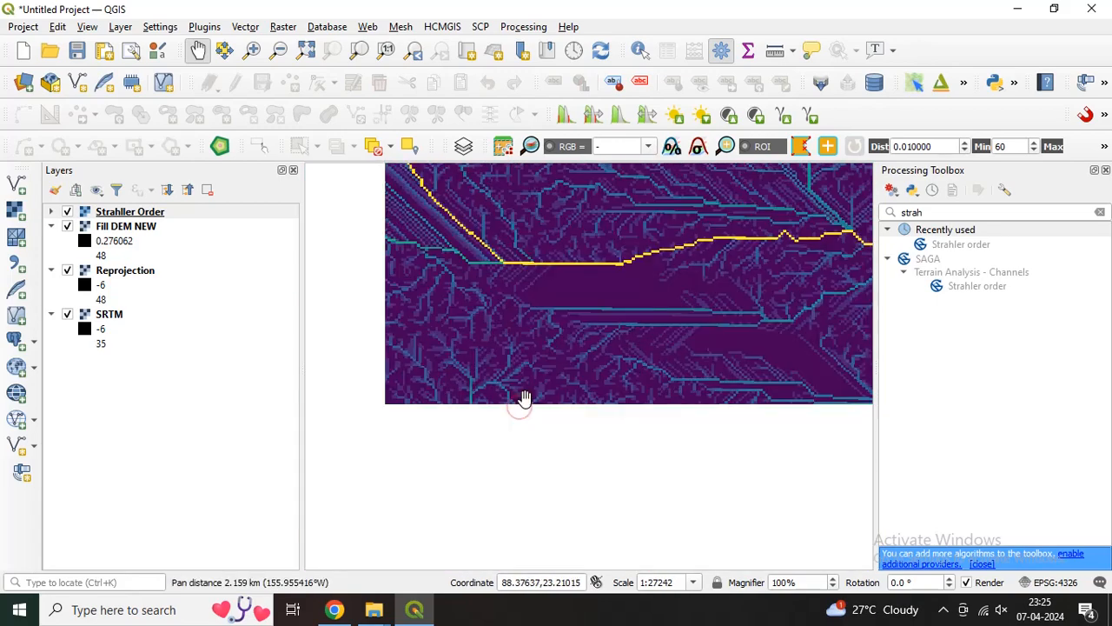
drag(523, 401, 533, 330)
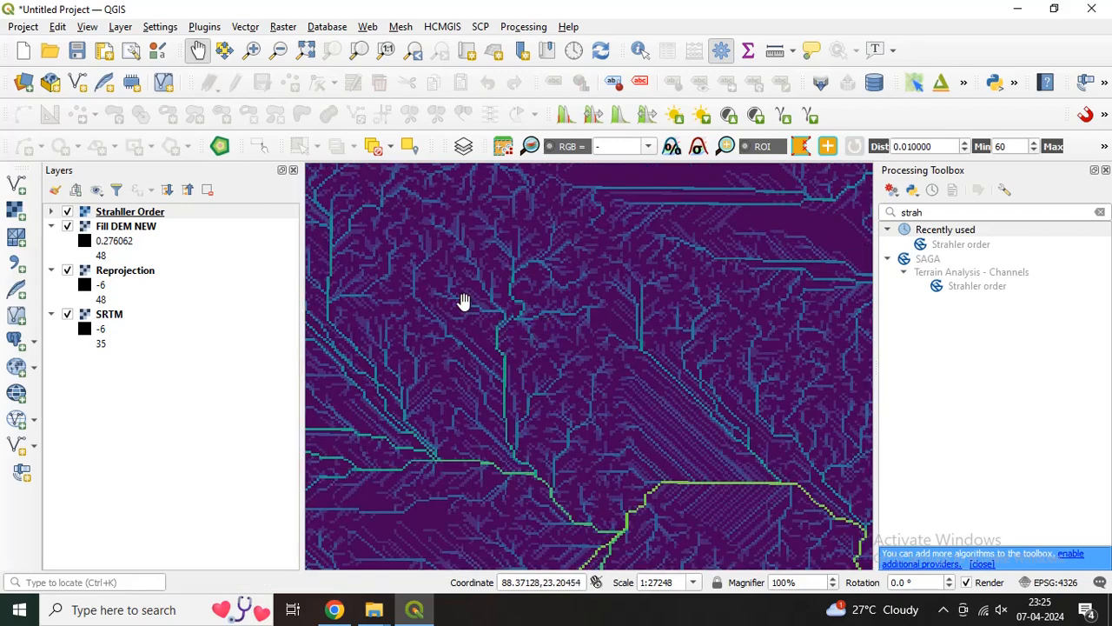
scroll(463, 300, up, 2)
scroll(463, 300, down, 1)
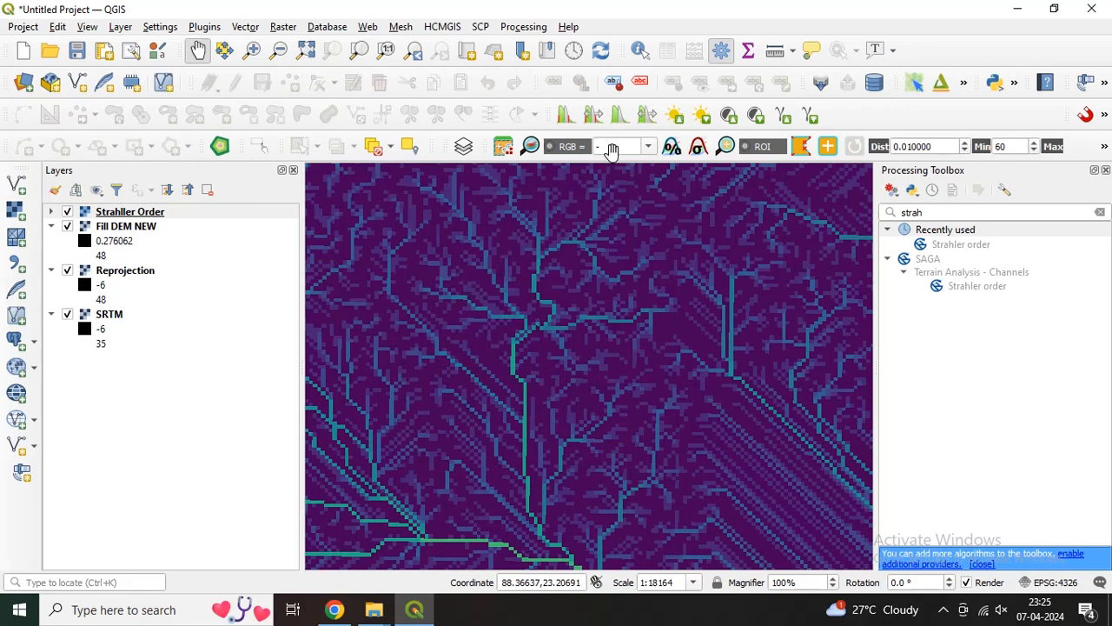
Identify the stream order of individual Strahller Order cells, including a cell on a green main channel.
click(638, 52)
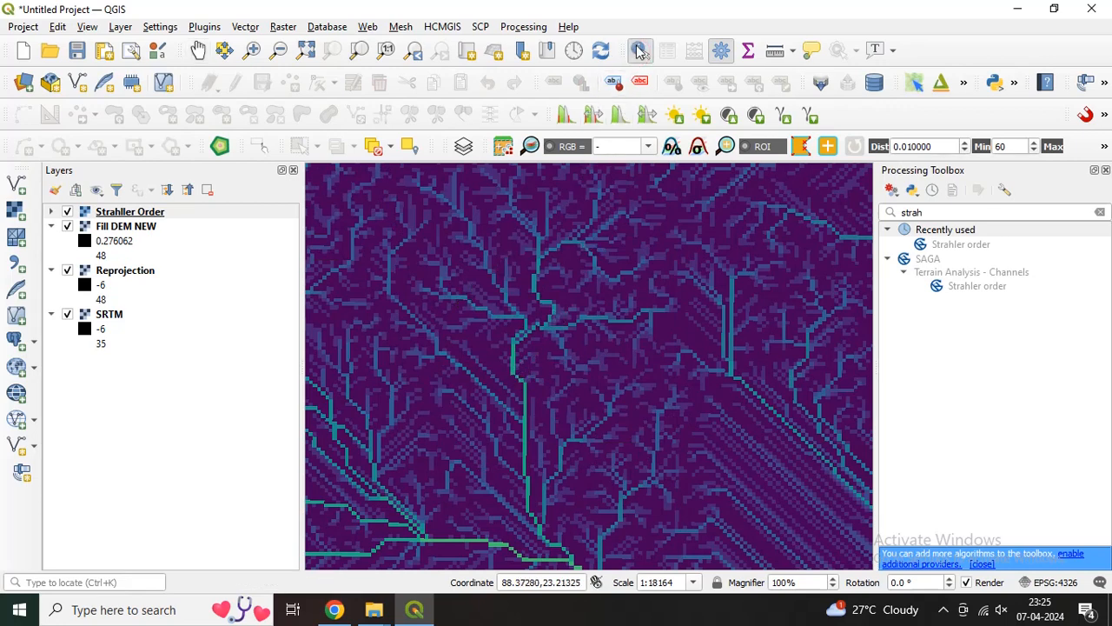
click(519, 364)
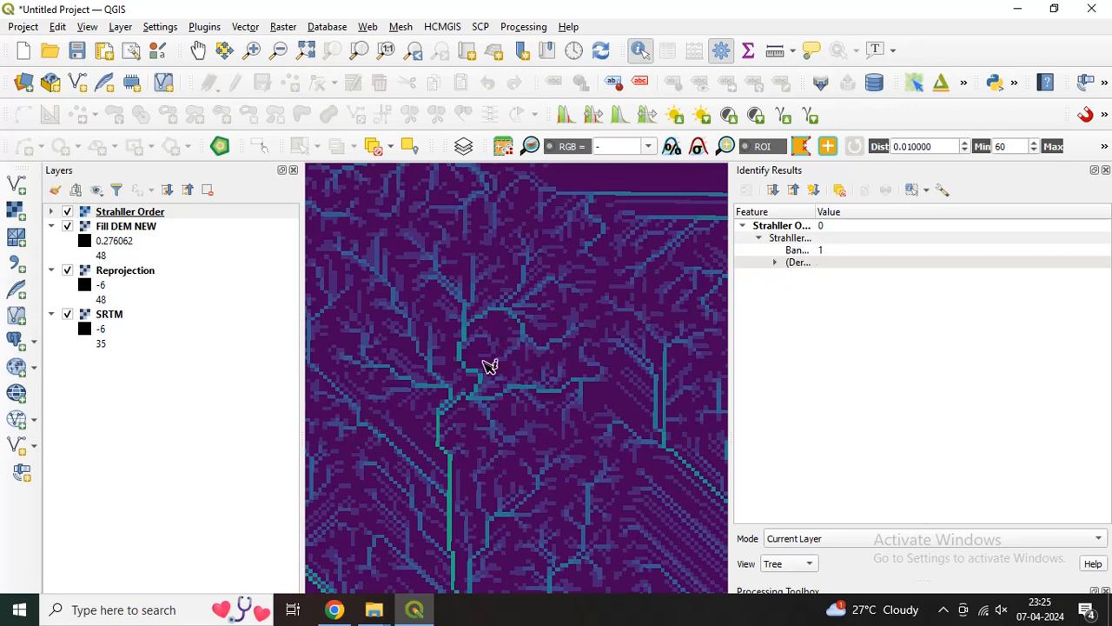
scroll(388, 347, up, 1)
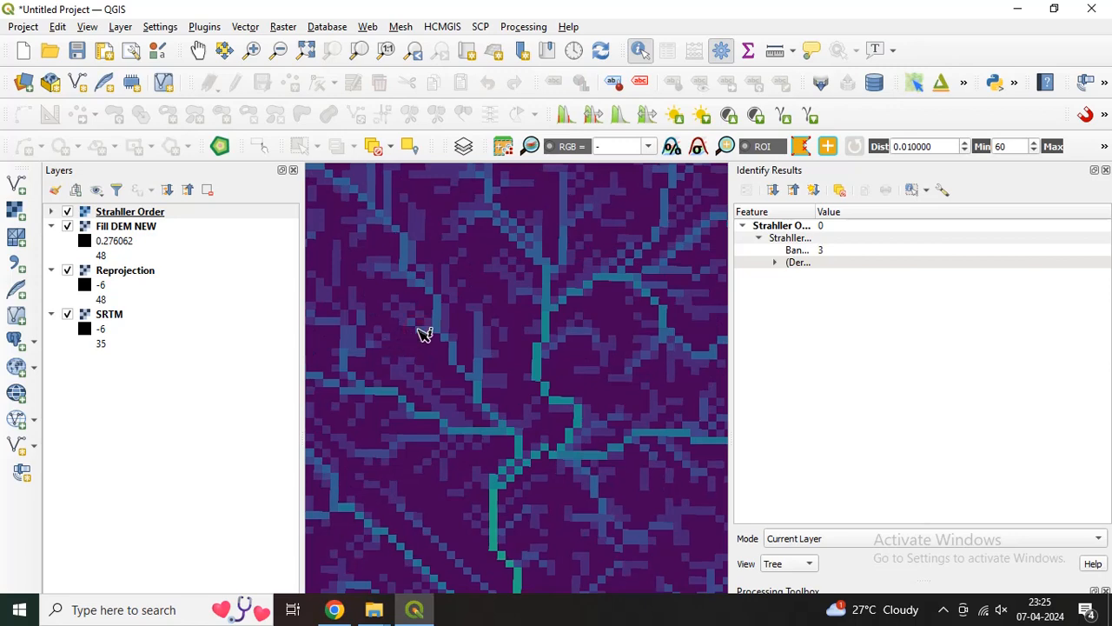
scroll(432, 347, down, 3)
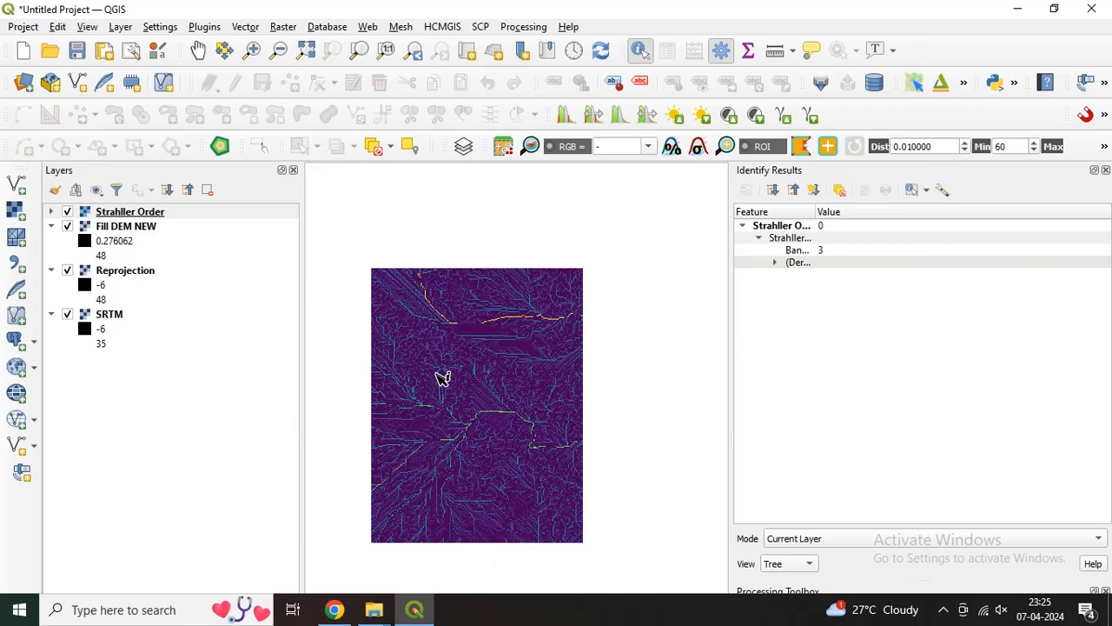
scroll(442, 377, up, 2)
scroll(440, 466, up, 1)
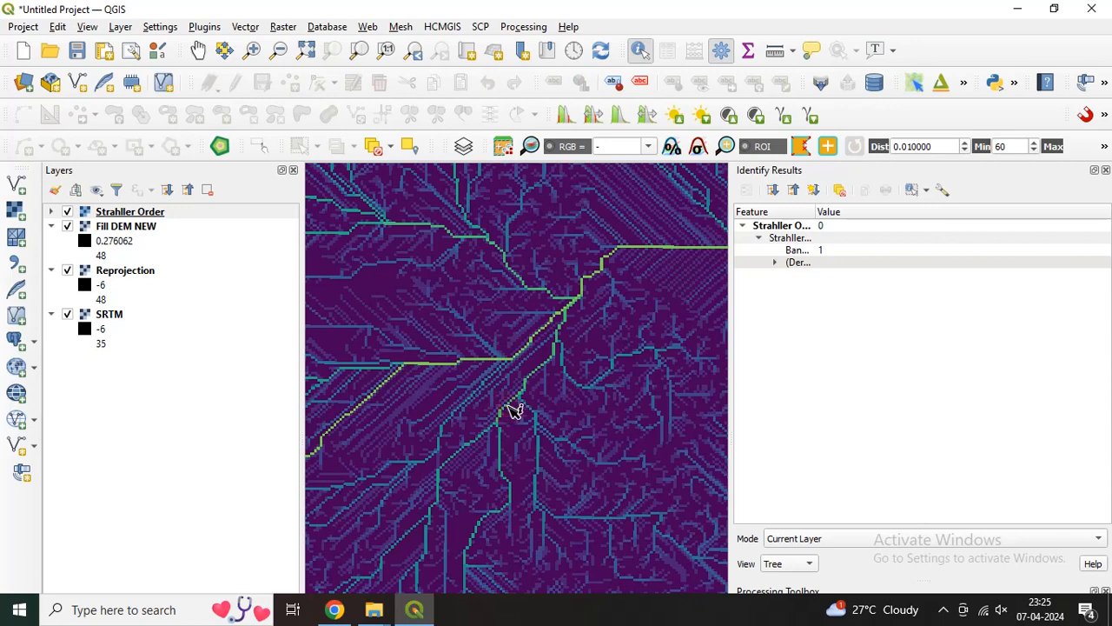
scroll(515, 410, up, 3)
click(510, 383)
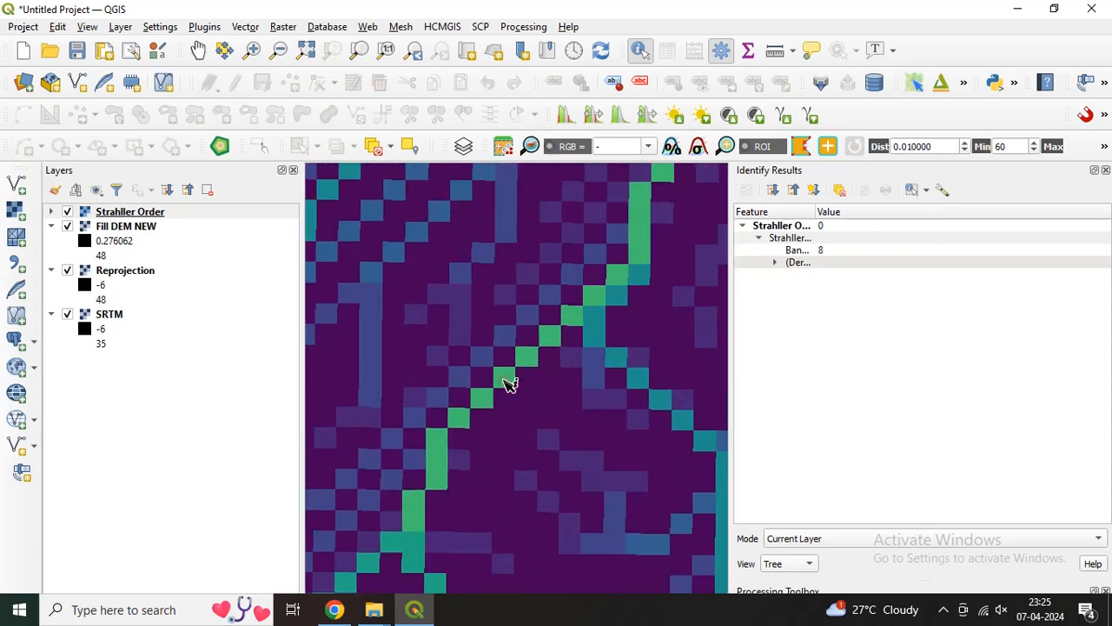
Query the stream order of more channel cells farther south in the Strahller Order raster.
scroll(510, 383, down, 3)
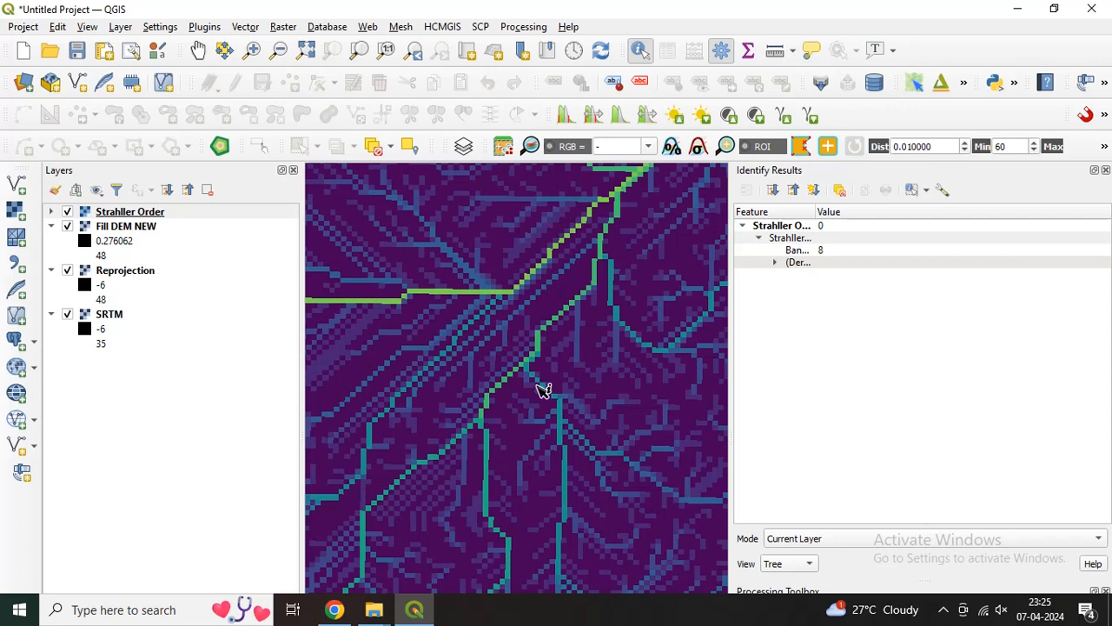
scroll(544, 376, up, 4)
scroll(544, 376, down, 5)
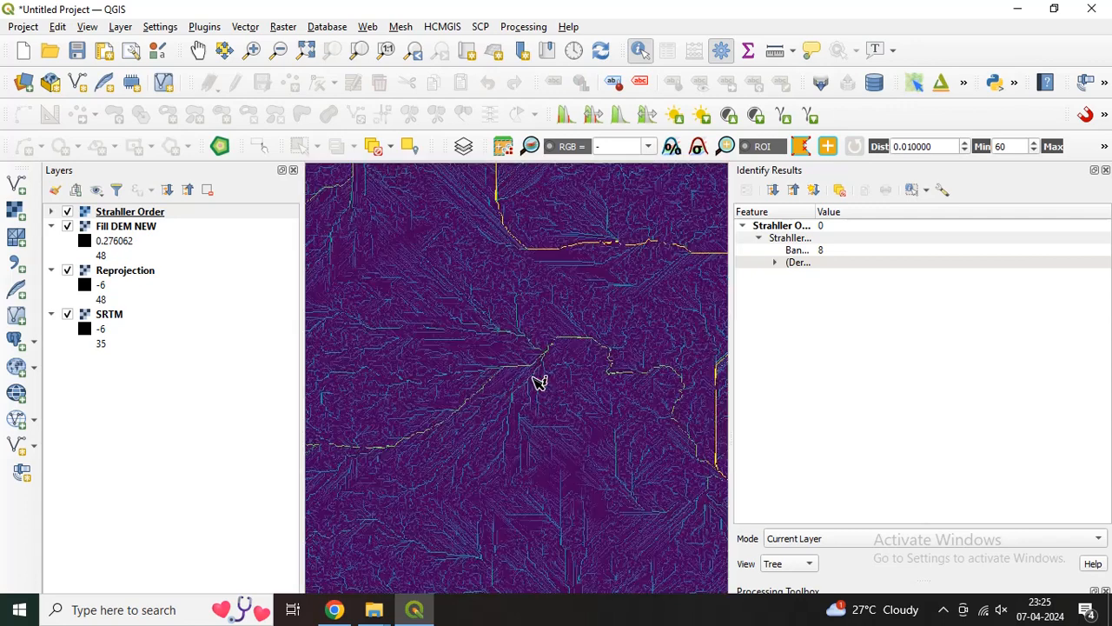
click(510, 546)
scroll(469, 526, up, 4)
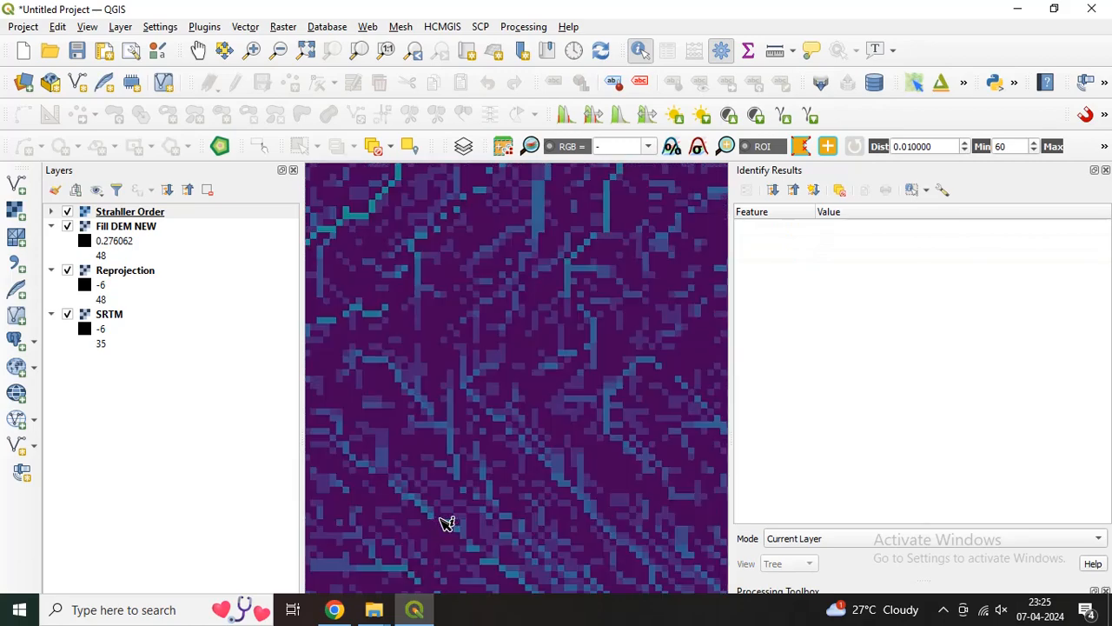
scroll(447, 522, down, 7)
scroll(446, 522, up, 4)
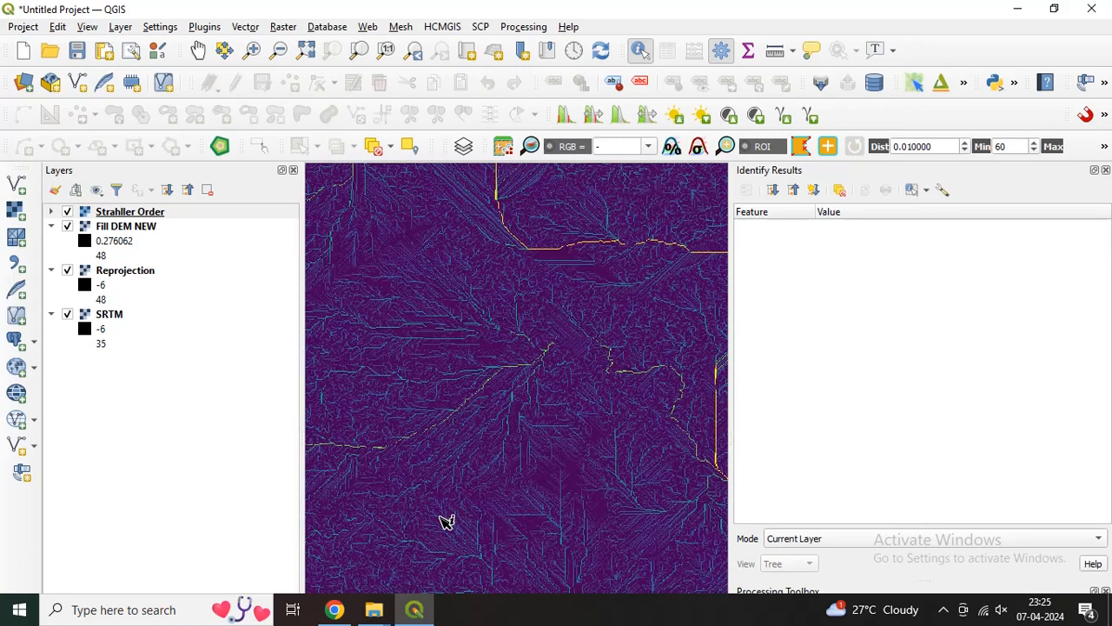
scroll(445, 521, down, 3)
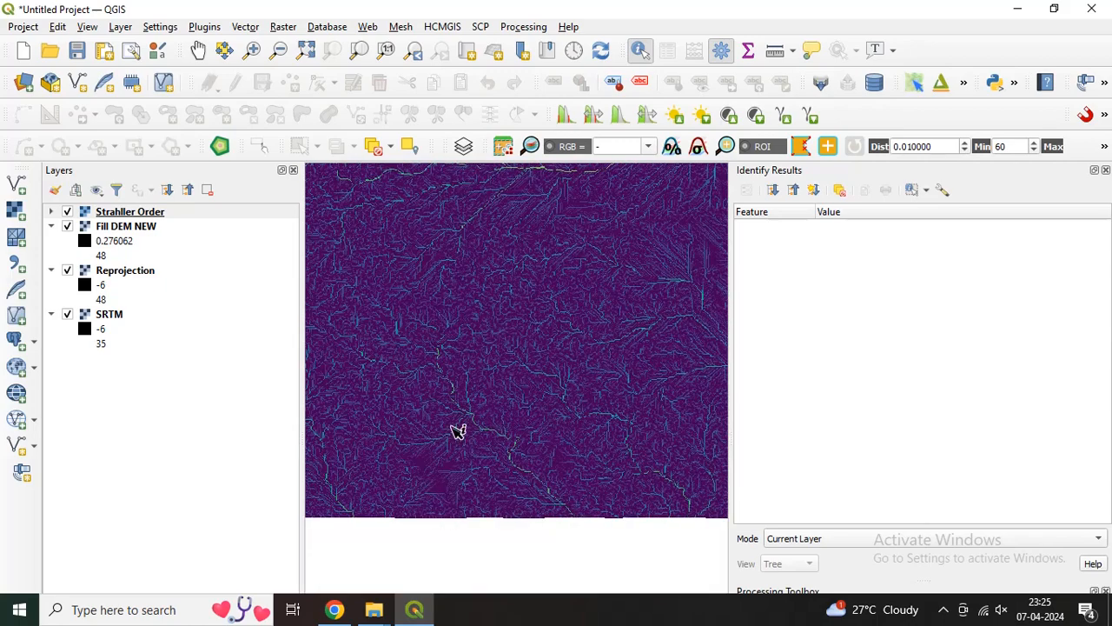
scroll(457, 429, up, 3)
click(492, 413)
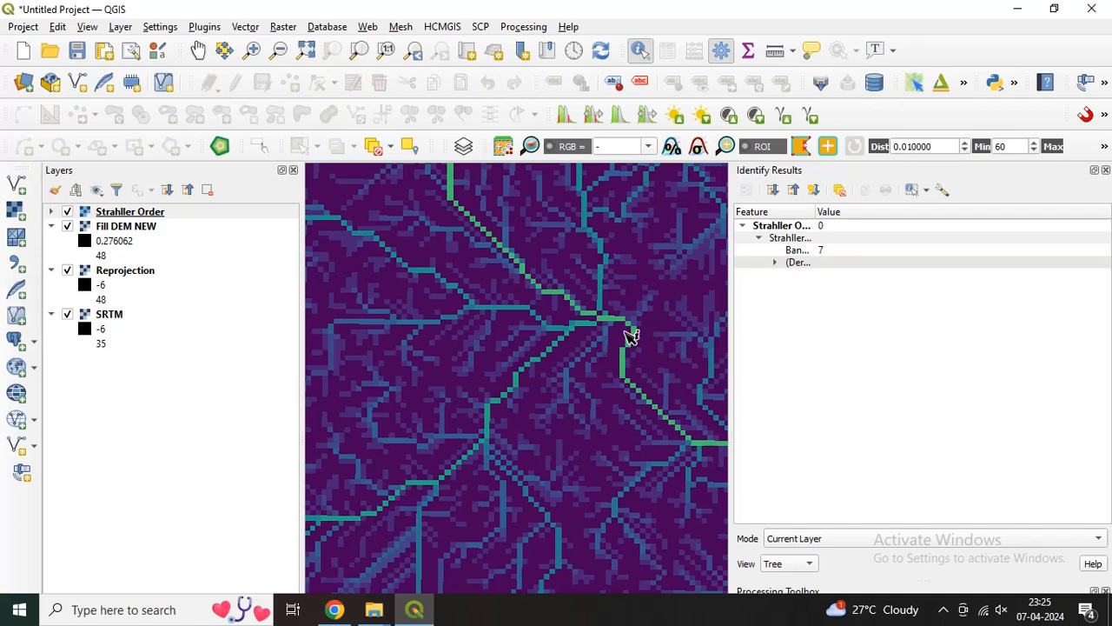
scroll(624, 382, down, 3)
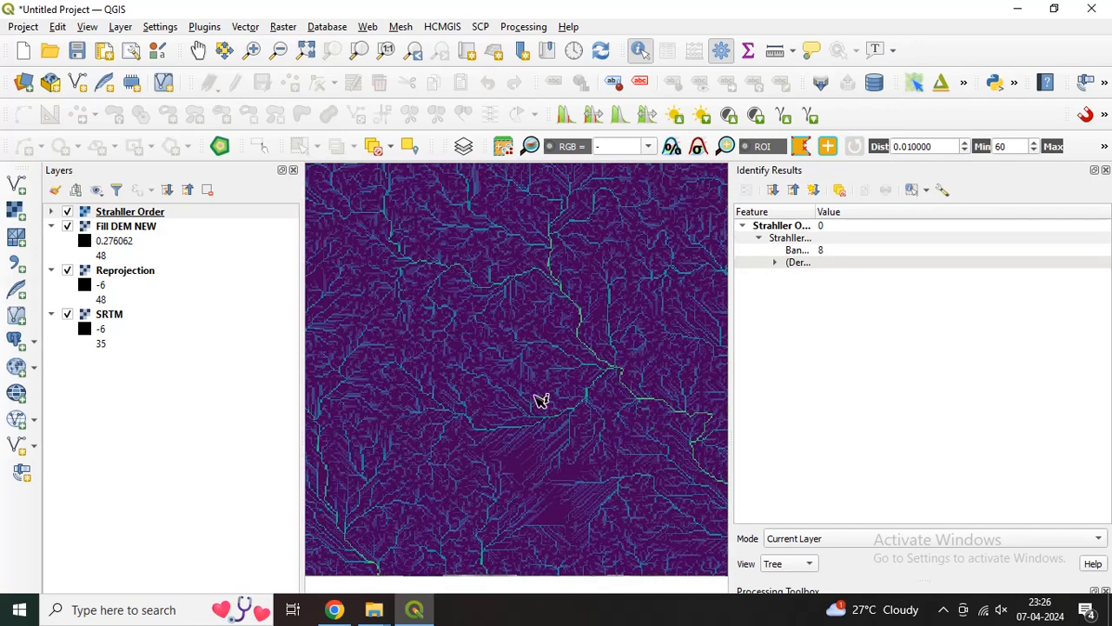
scroll(440, 340, down, 1)
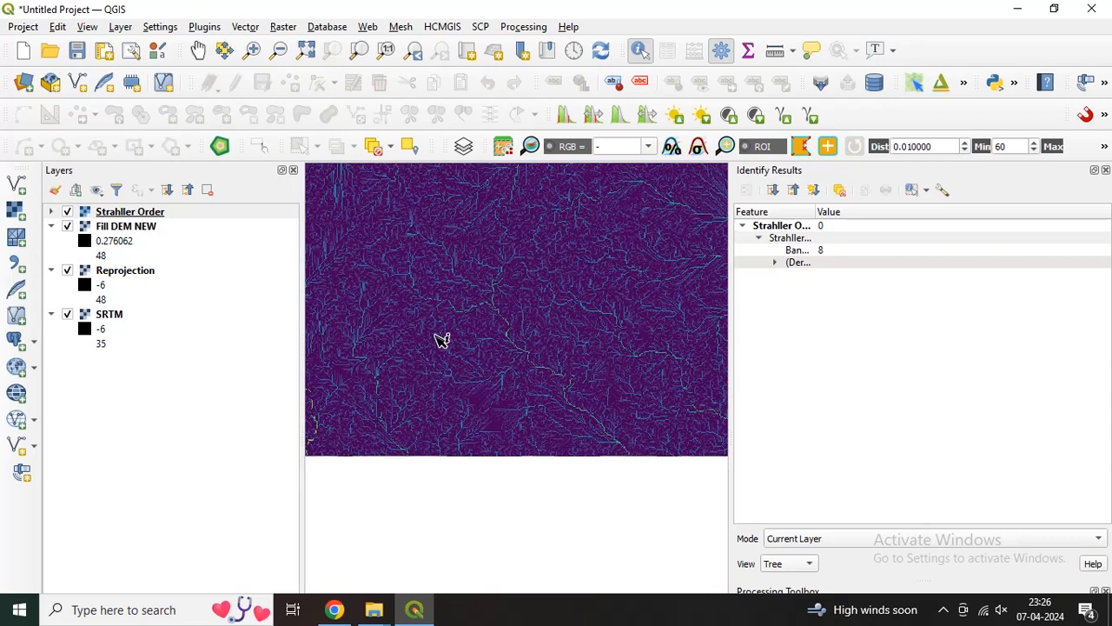
Close the identify results and query the order of the green channel near the raster's southern edge.
click(1105, 170)
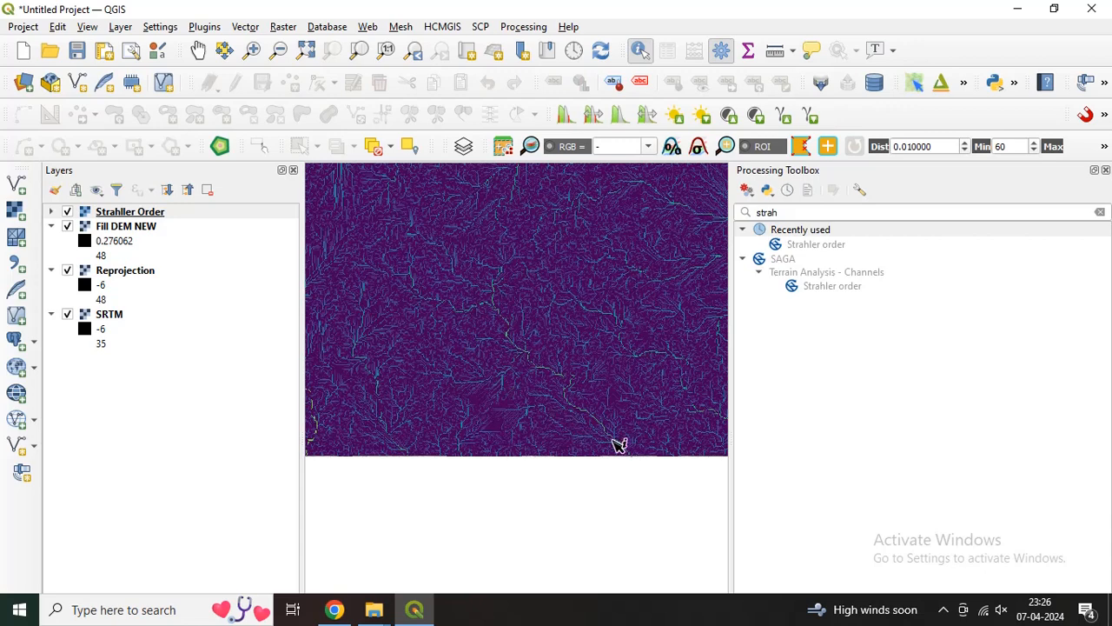
scroll(626, 456, up, 3)
scroll(637, 436, up, 2)
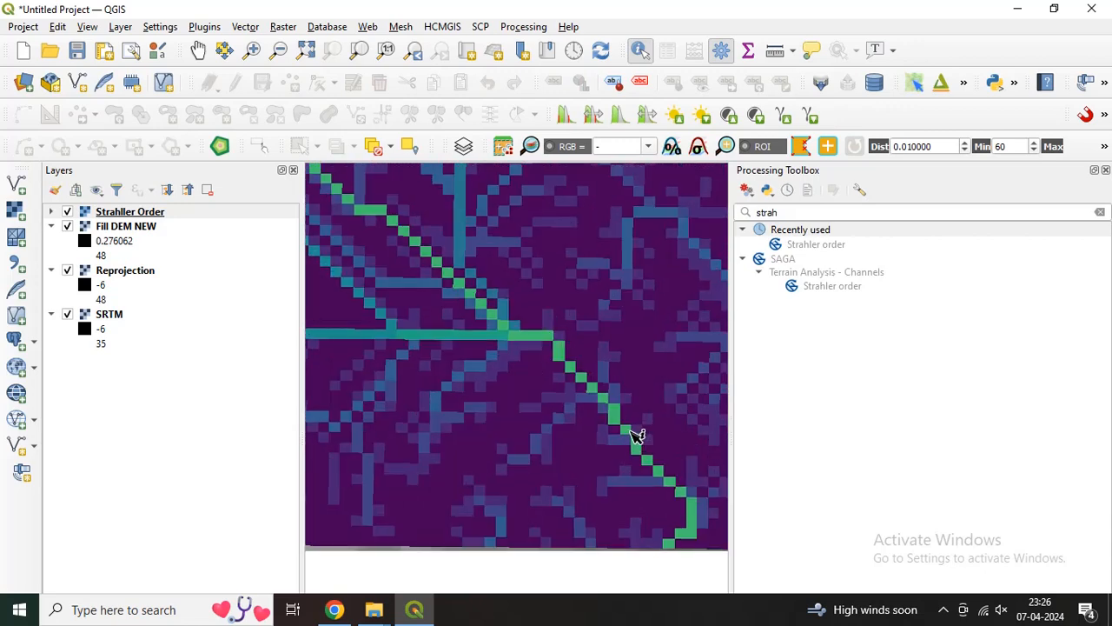
click(633, 434)
scroll(637, 445, down, 4)
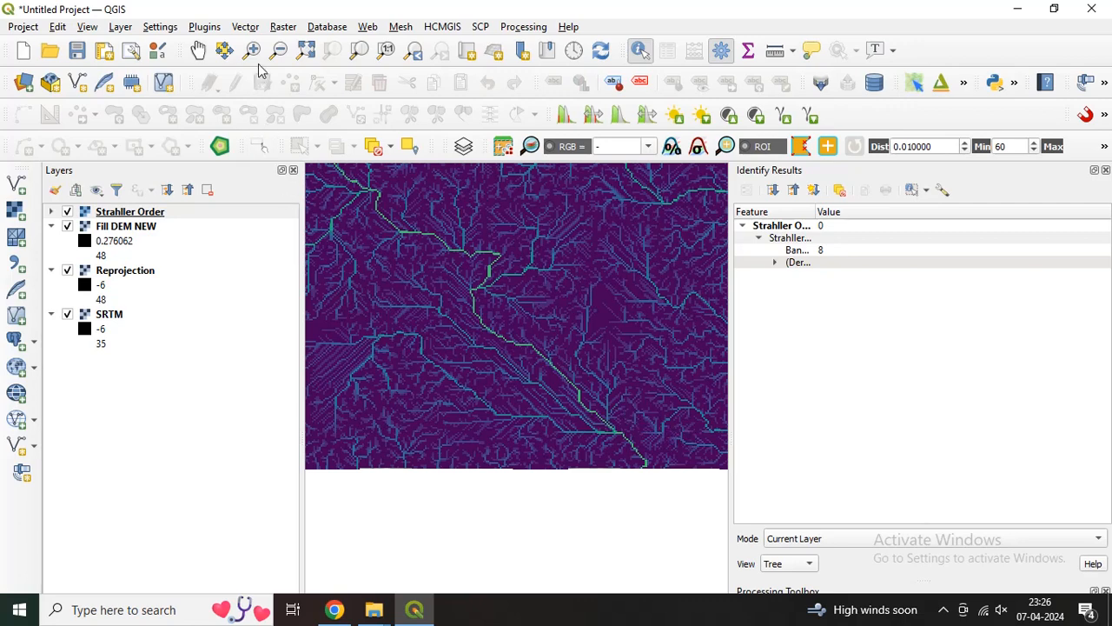
Enter the Raster Calculator expression "Strahller Order@1" >= 5 to isolate streams of order 5 and above.
click(282, 28)
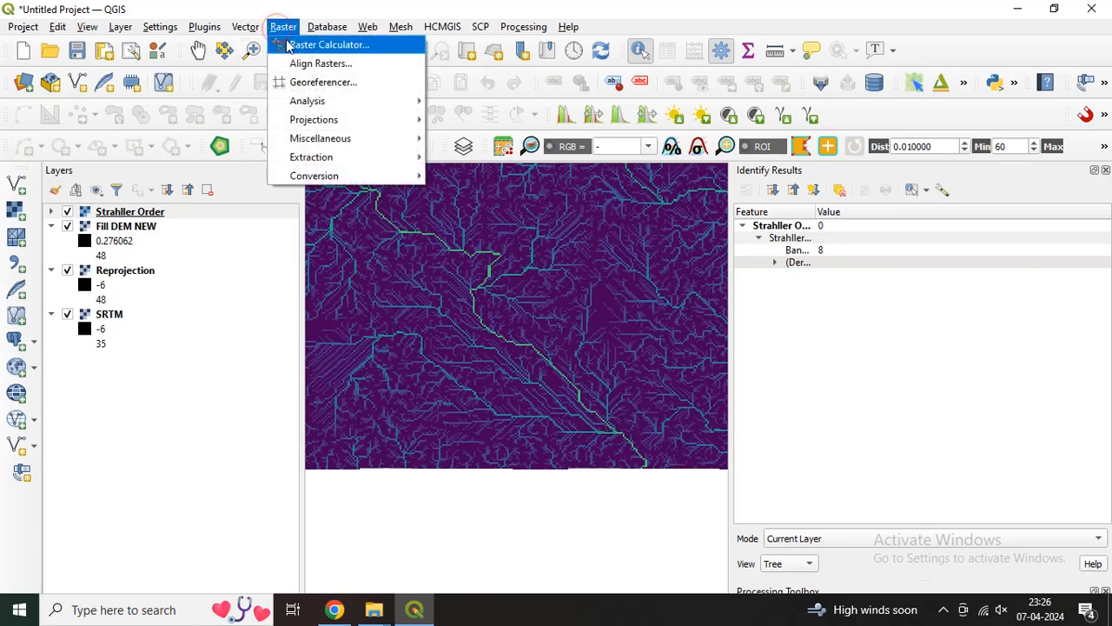
click(328, 44)
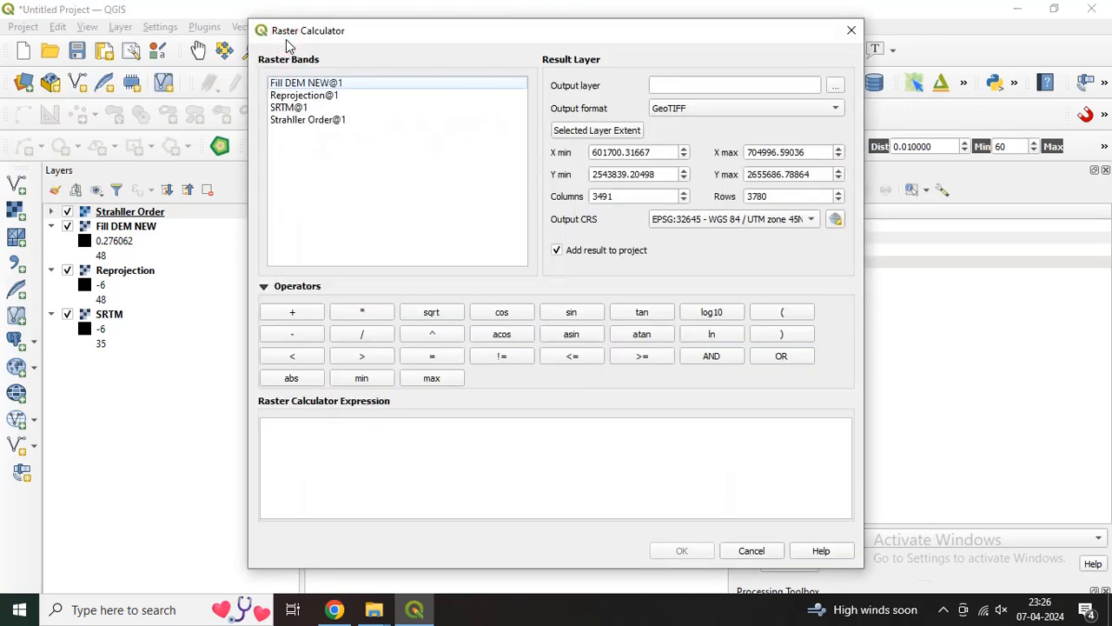
double_click(293, 122)
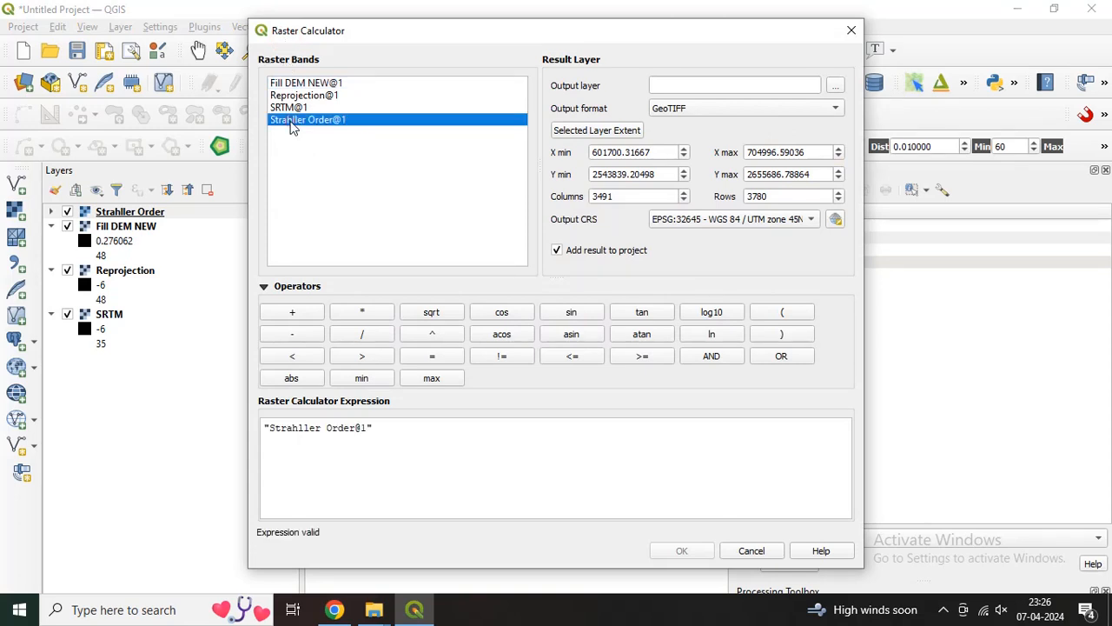
click(643, 358)
click(643, 358)
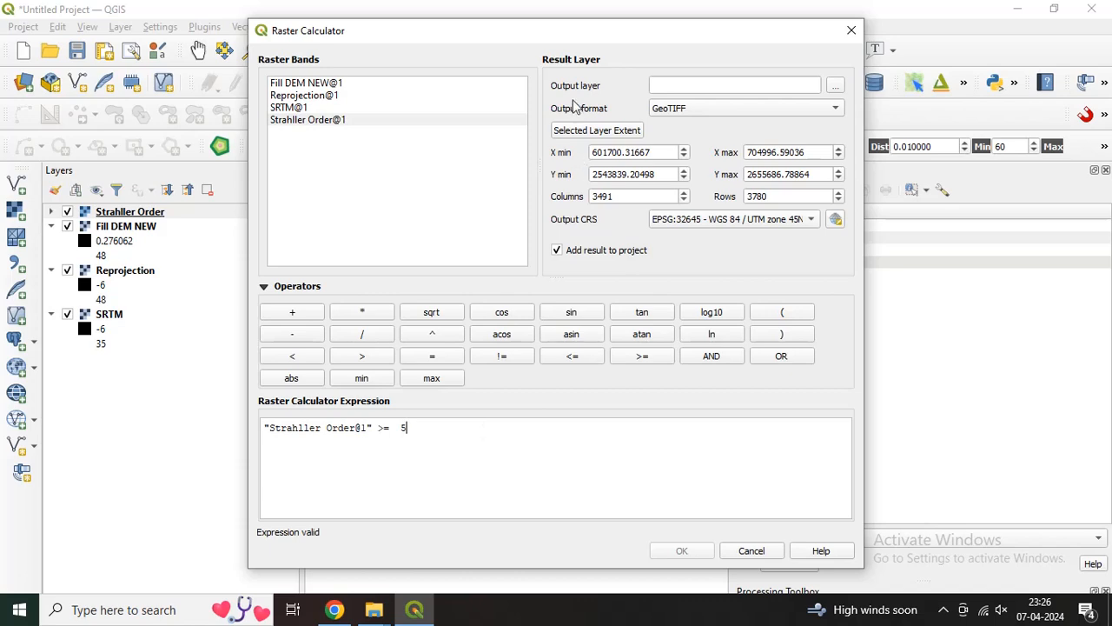
Save the calculation output in New folder (4) as Stream order above 5 and run it.
click(833, 86)
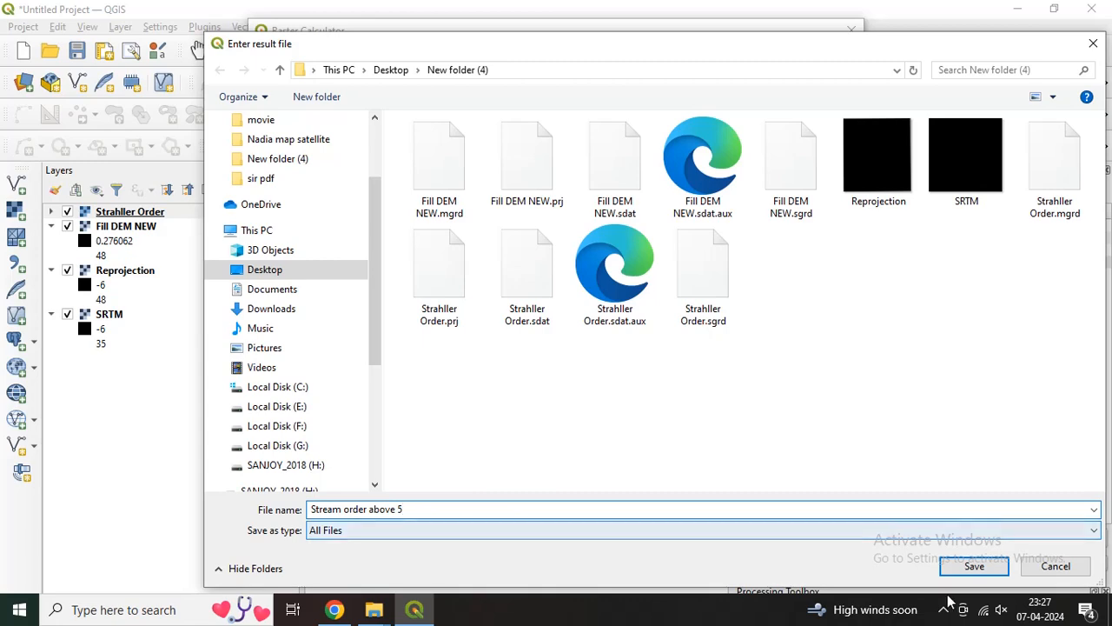
click(974, 566)
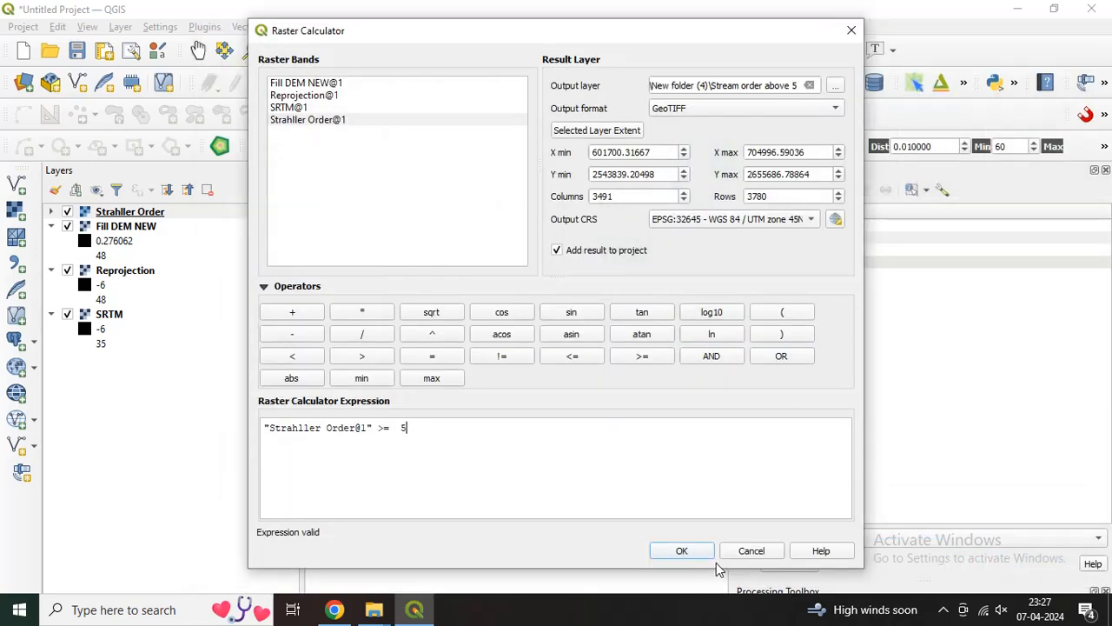
click(699, 557)
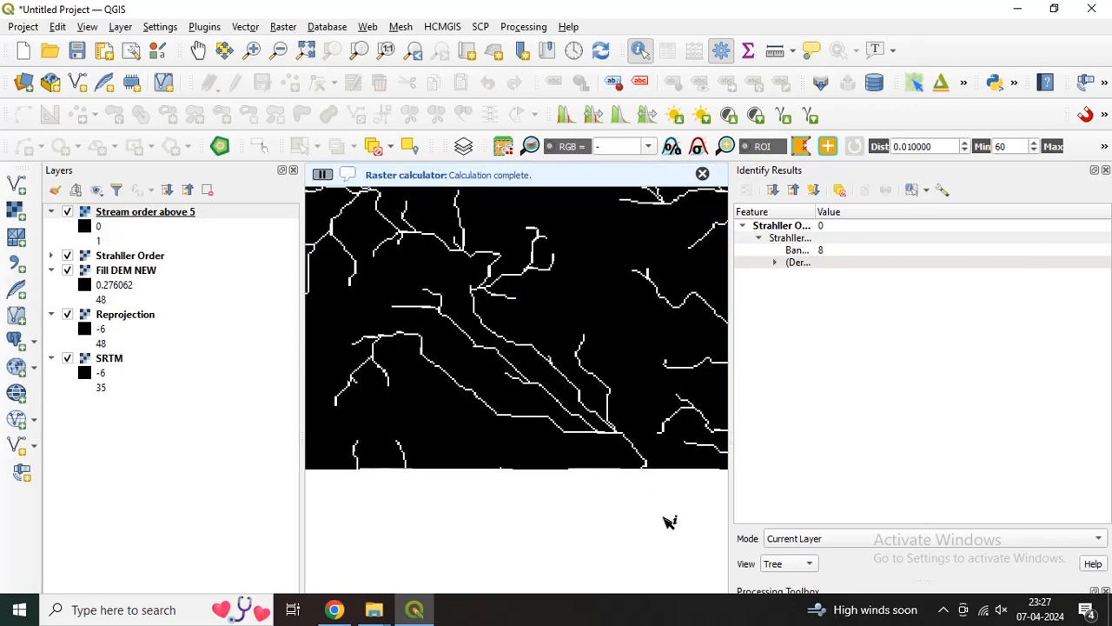
Examine the extracted order 5 and above stream network, closing the identify results and the processing toolbox.
scroll(573, 408, down, 1)
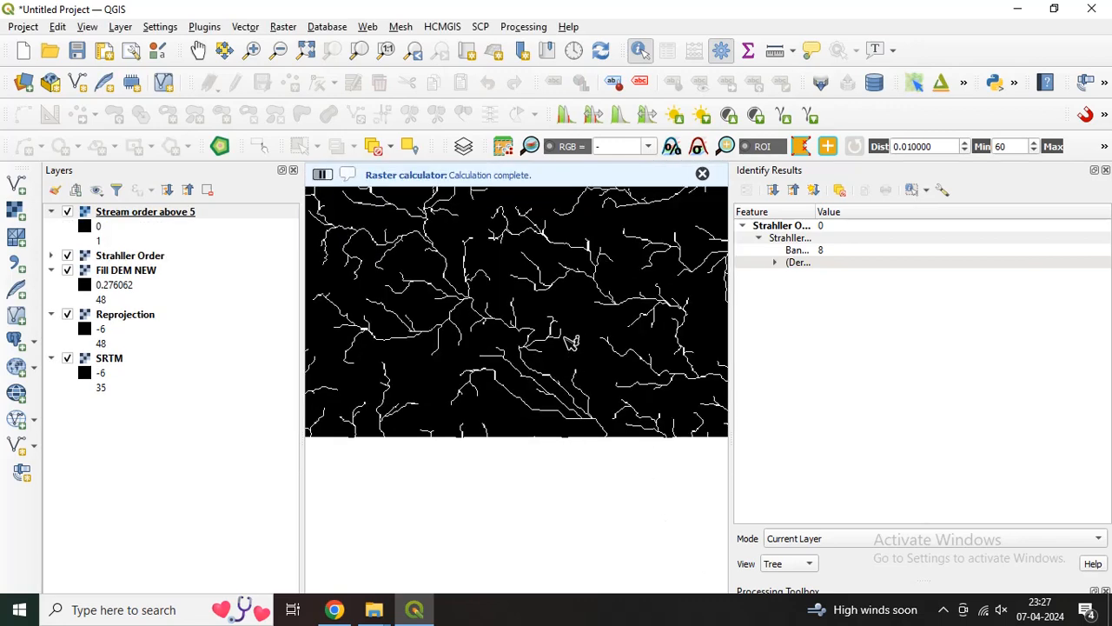
scroll(569, 341, down, 1)
scroll(560, 339, up, 2)
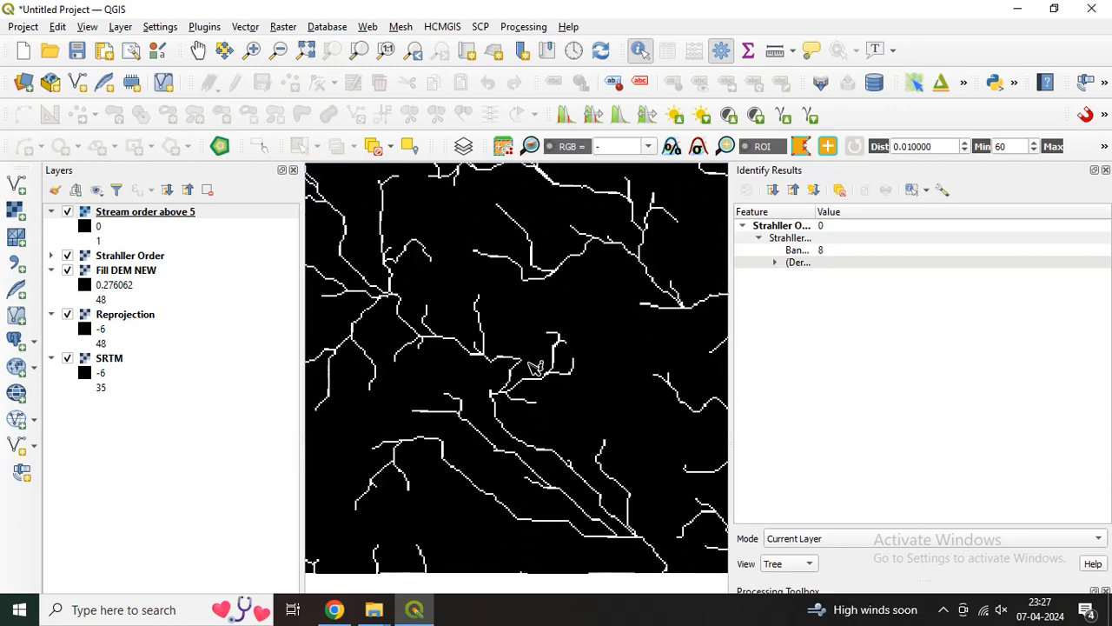
scroll(534, 366, down, 2)
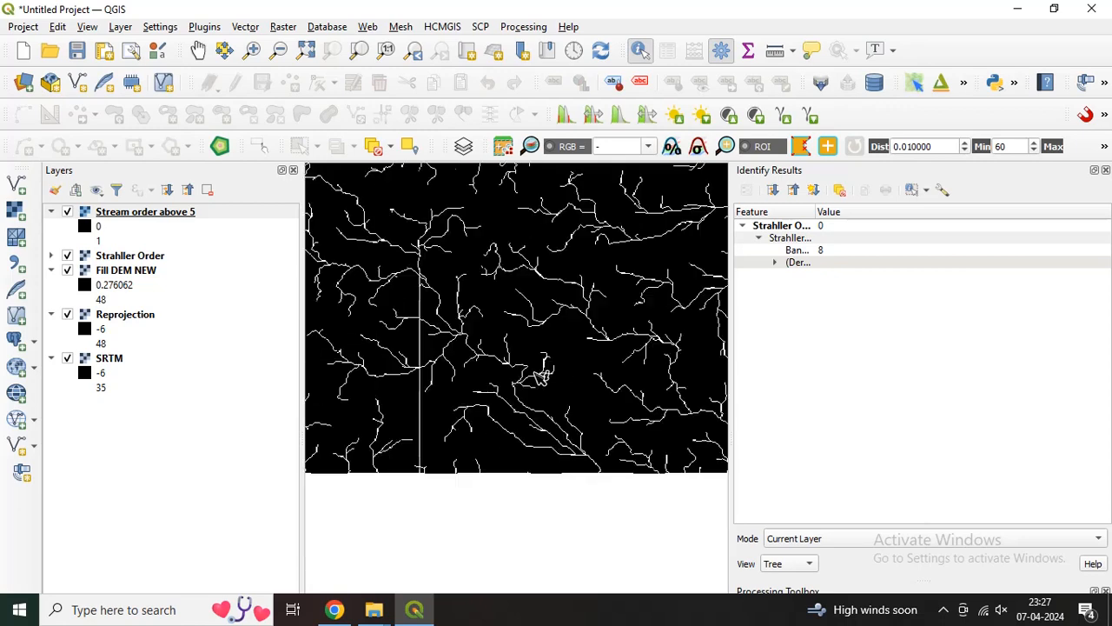
scroll(528, 371, up, 1)
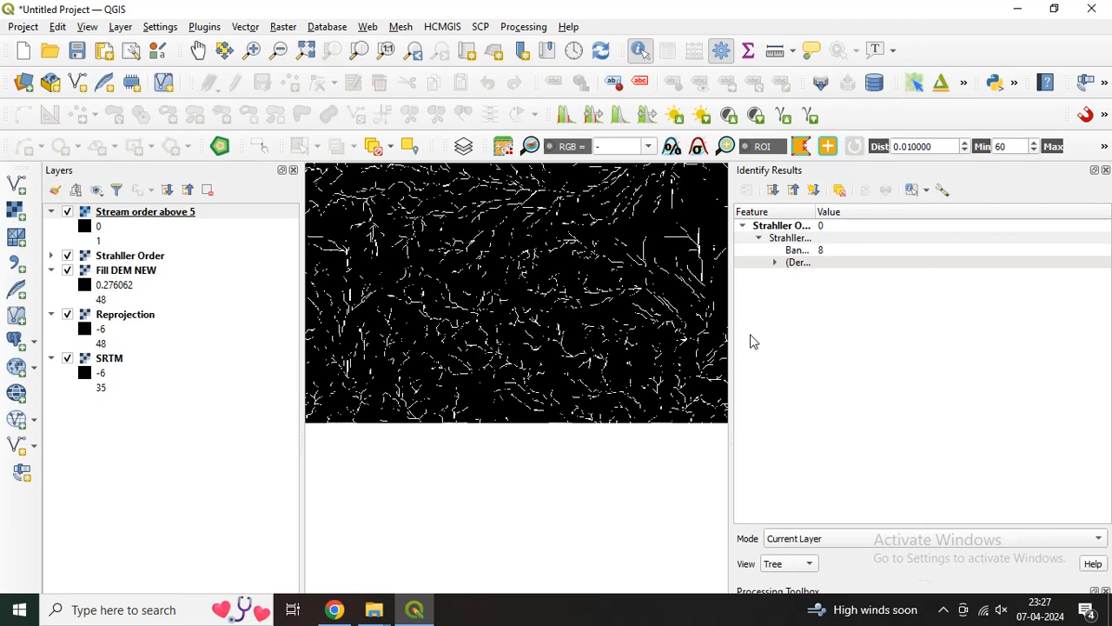
click(1105, 170)
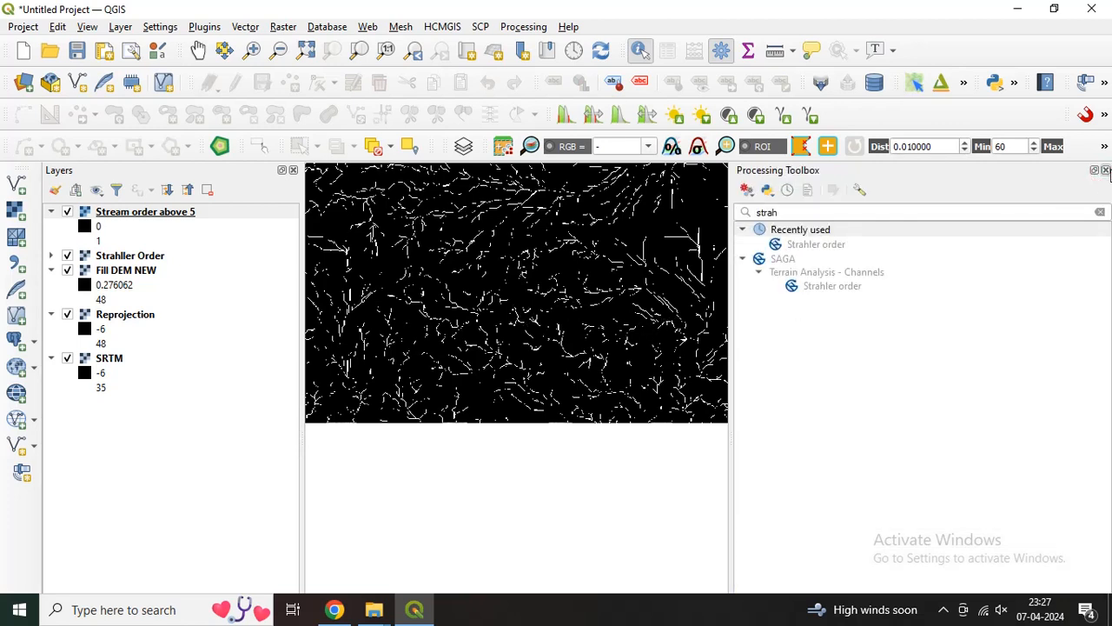
click(1106, 170)
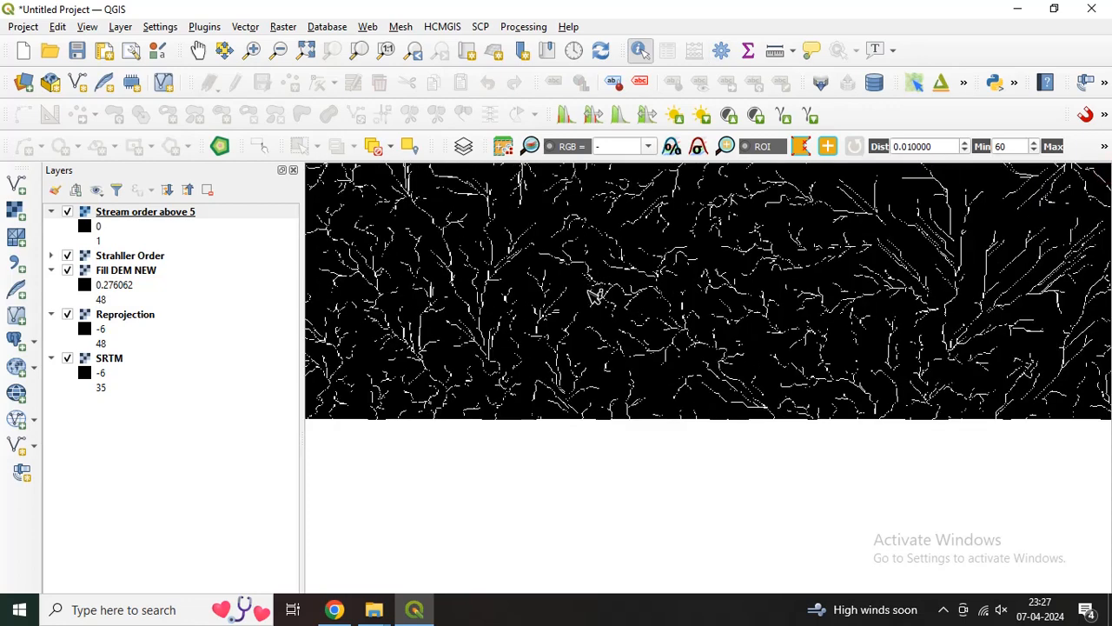
Enter a new Raster Calculator expression, "Strahller Order@1" >= 4, to isolate streams of order 4 and above.
click(124, 217)
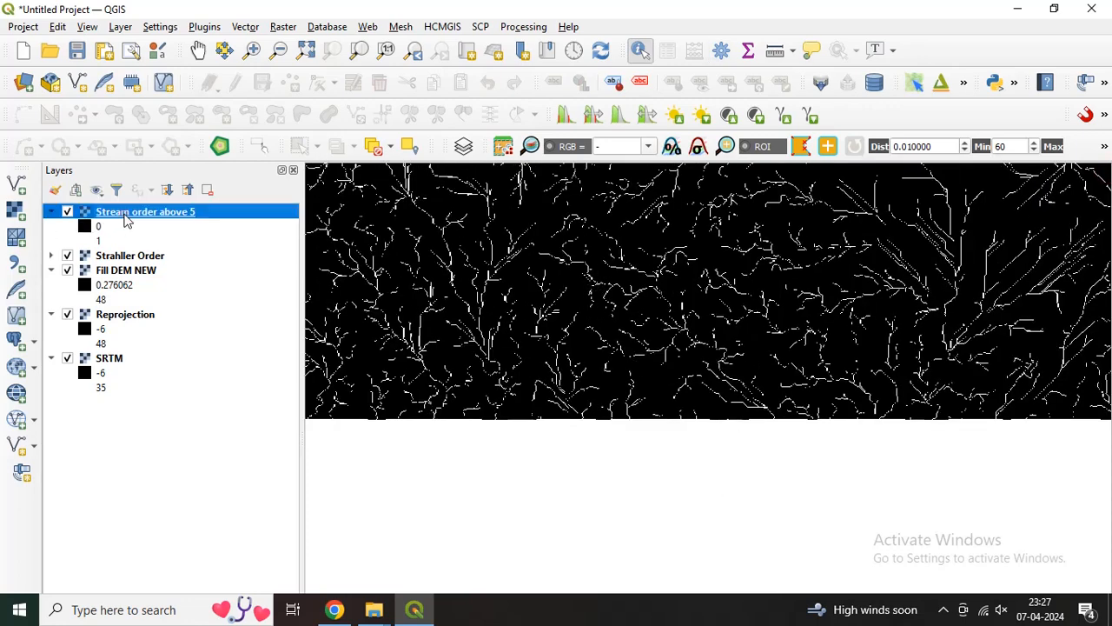
click(104, 258)
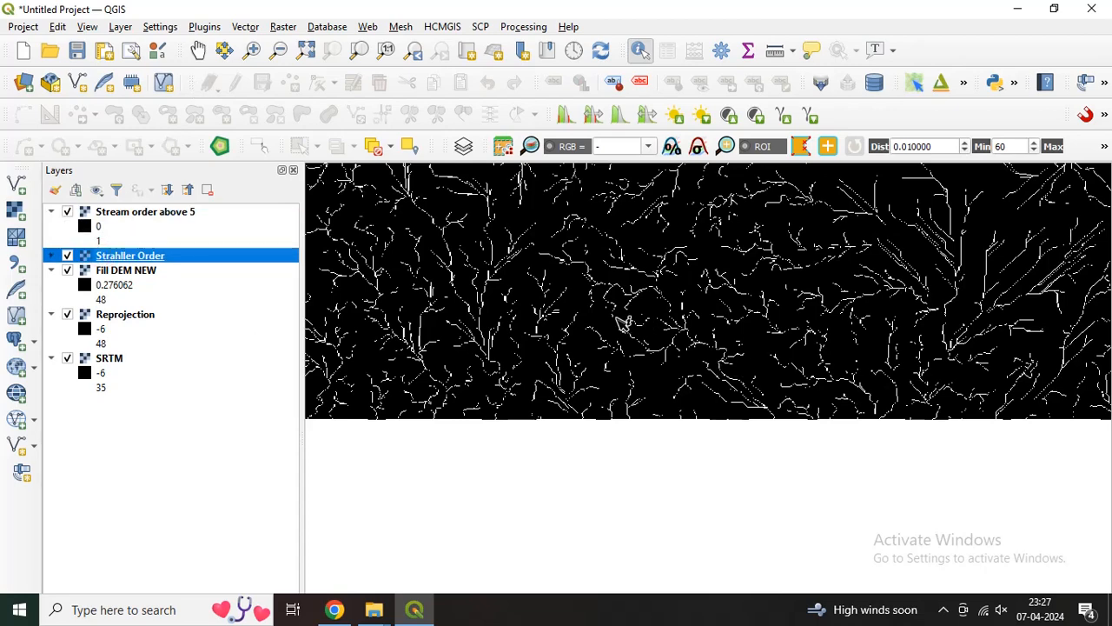
scroll(620, 319, up, 4)
click(282, 27)
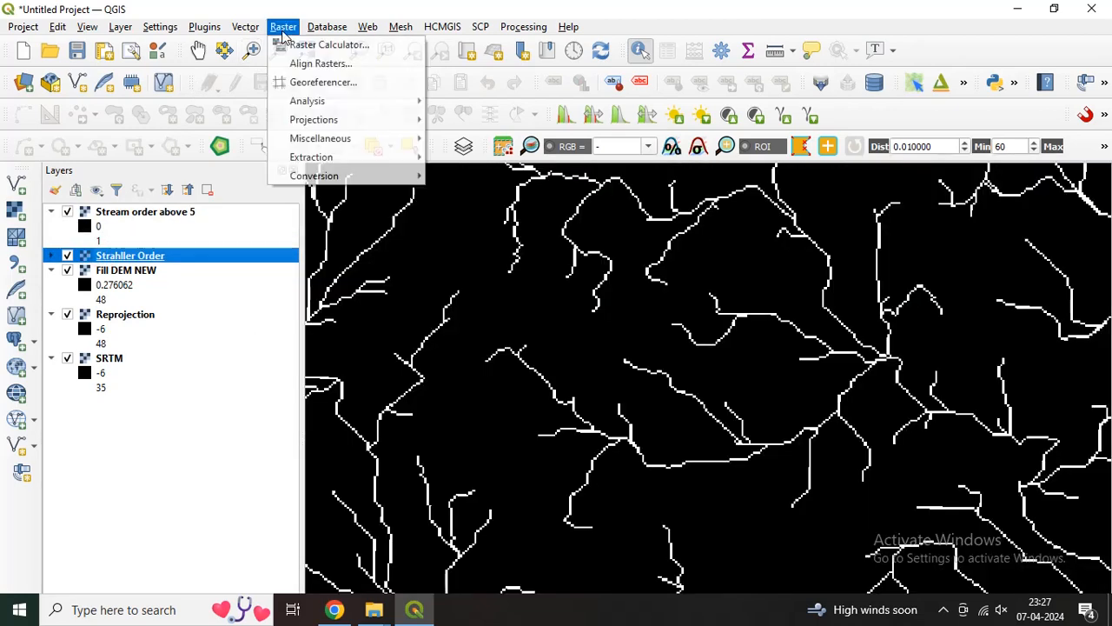
click(294, 45)
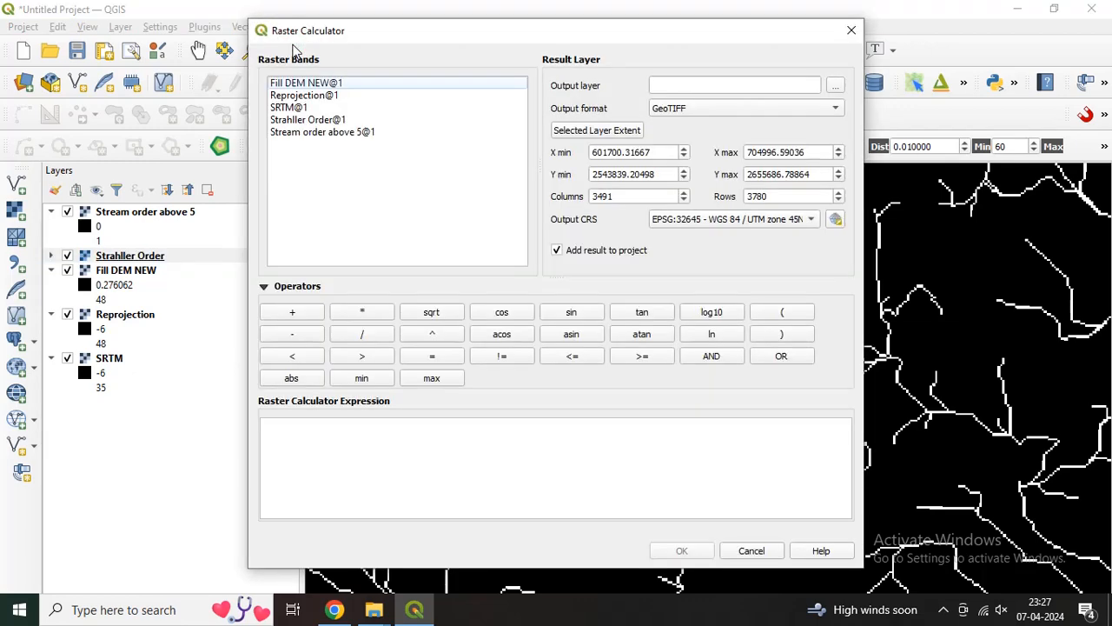
double_click(302, 121)
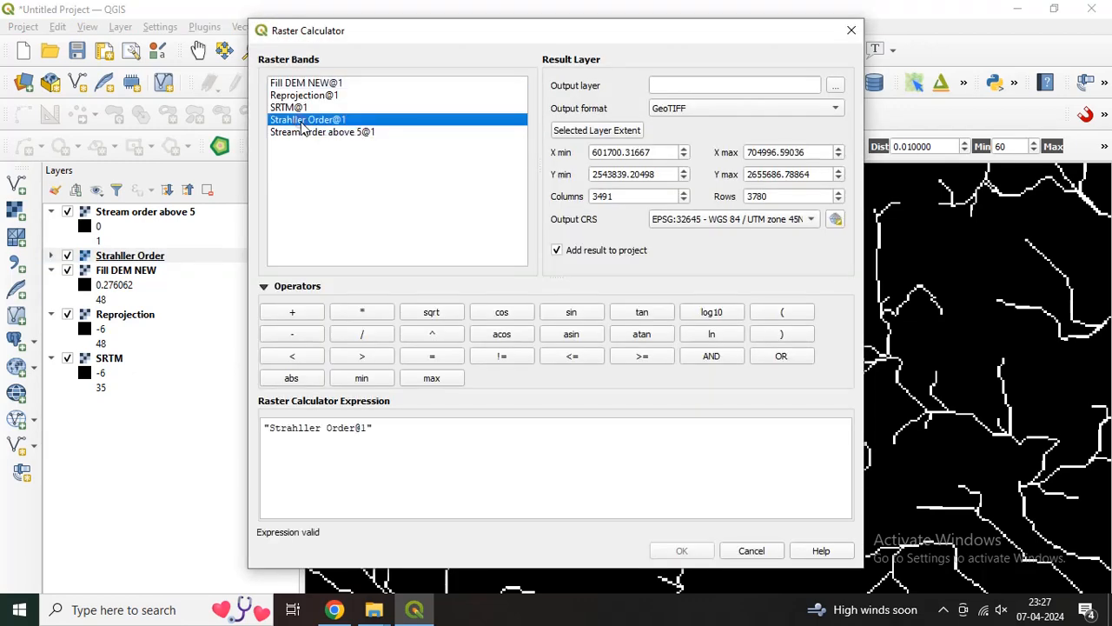
click(639, 356)
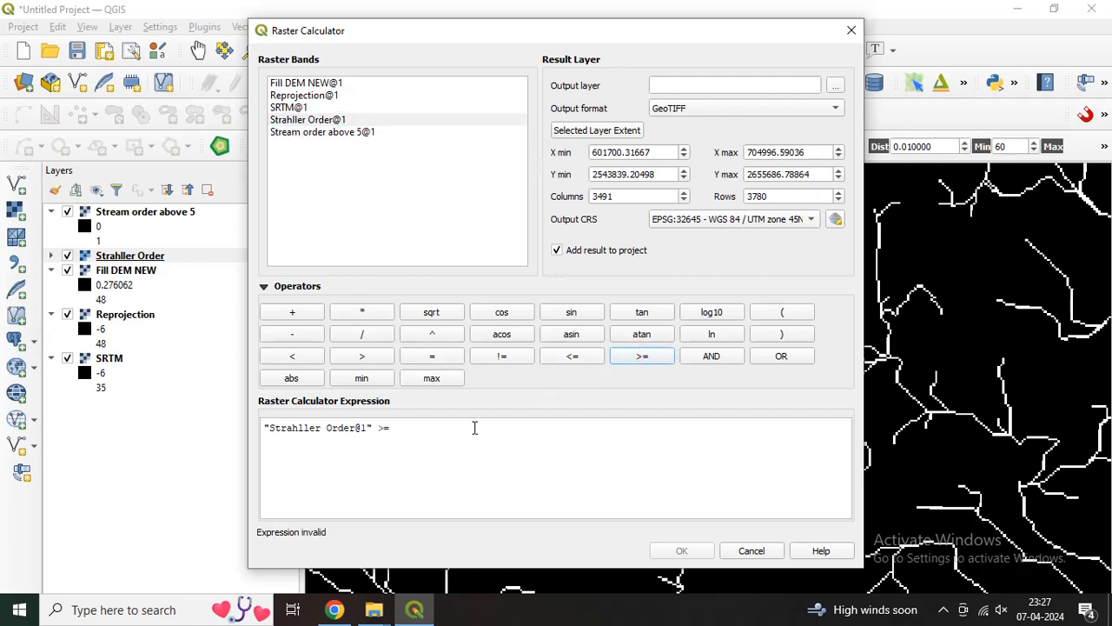
text(4)
Save the calculation output in New folder (4) as stream order above 4 and run it.
click(834, 88)
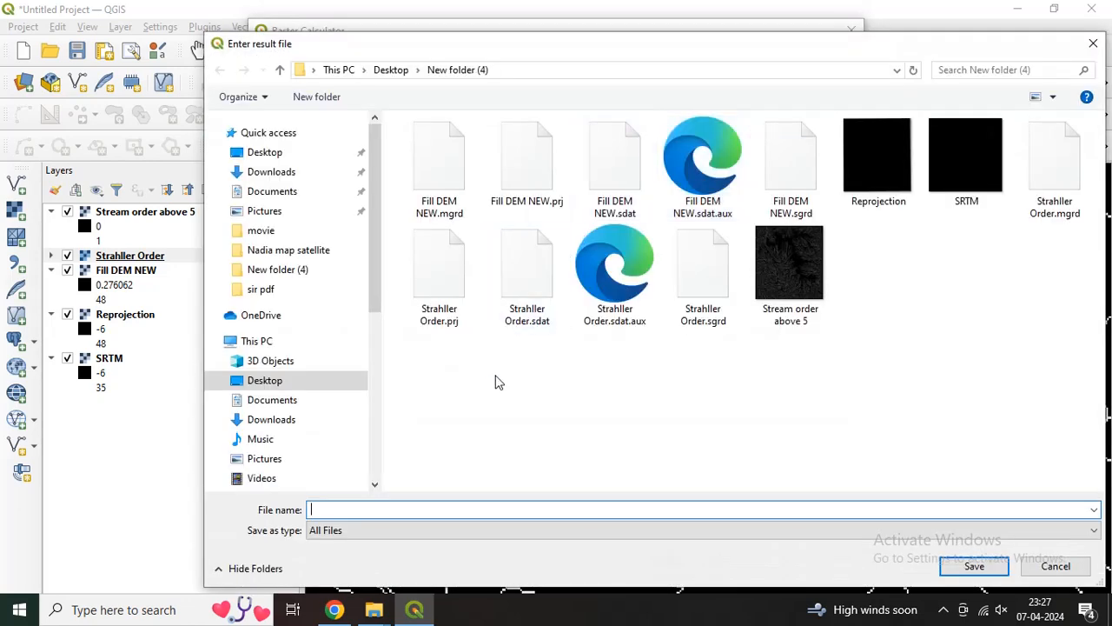
click(418, 514)
text(st)
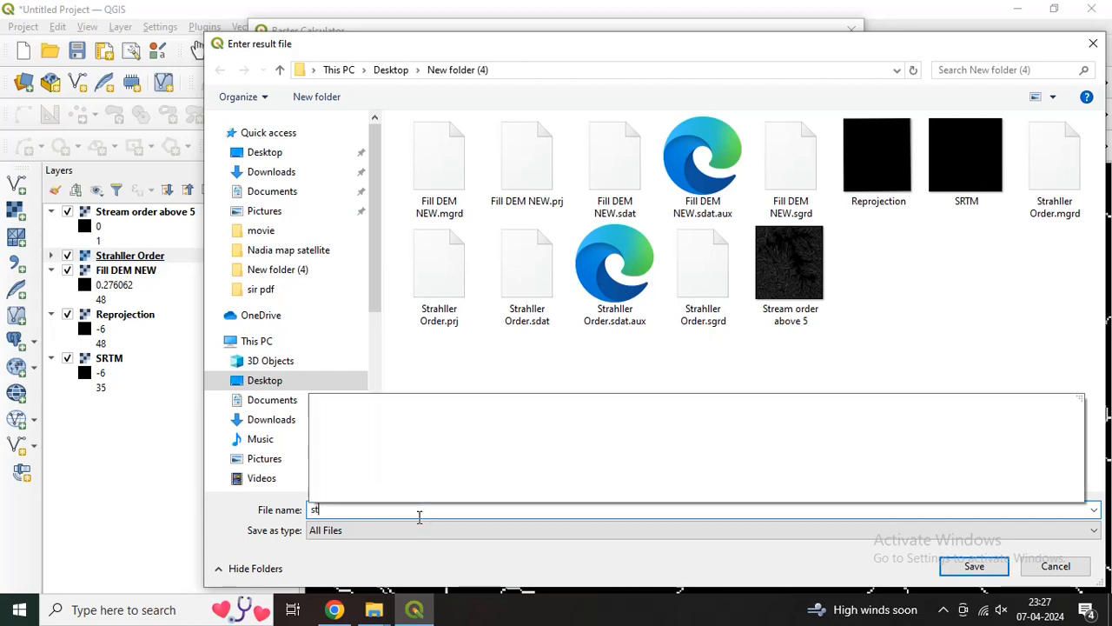
text(ream or)
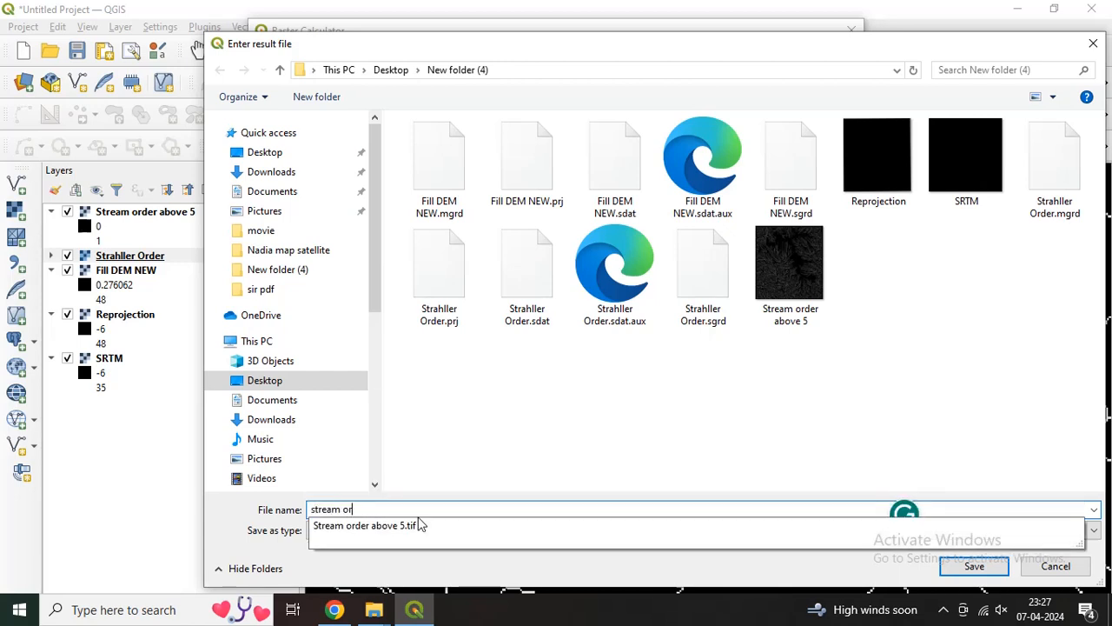
text(der above 4)
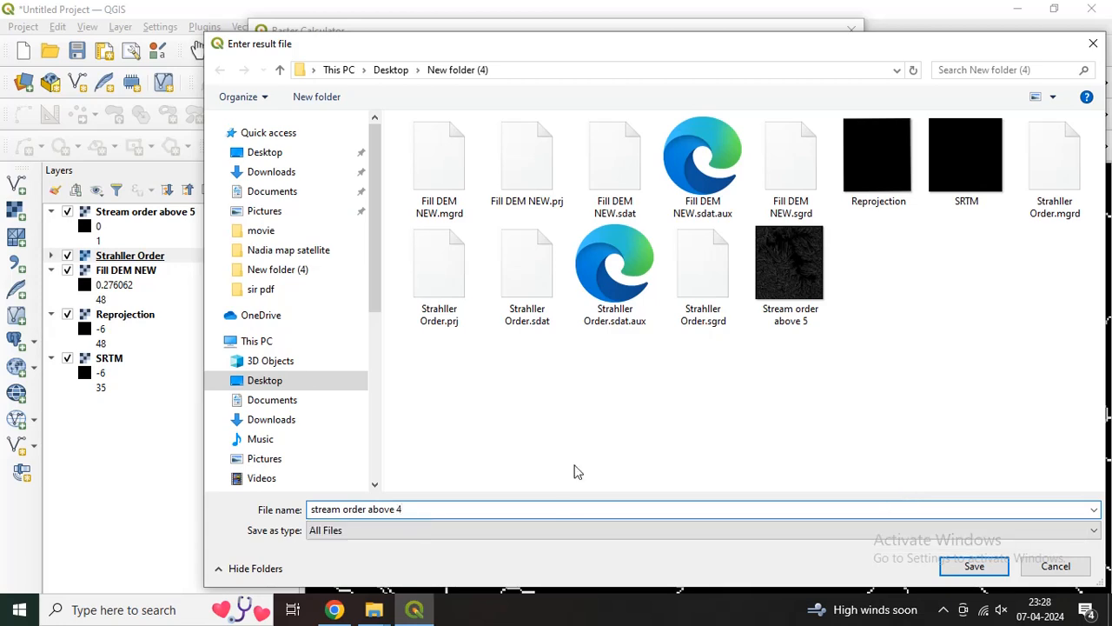
click(973, 565)
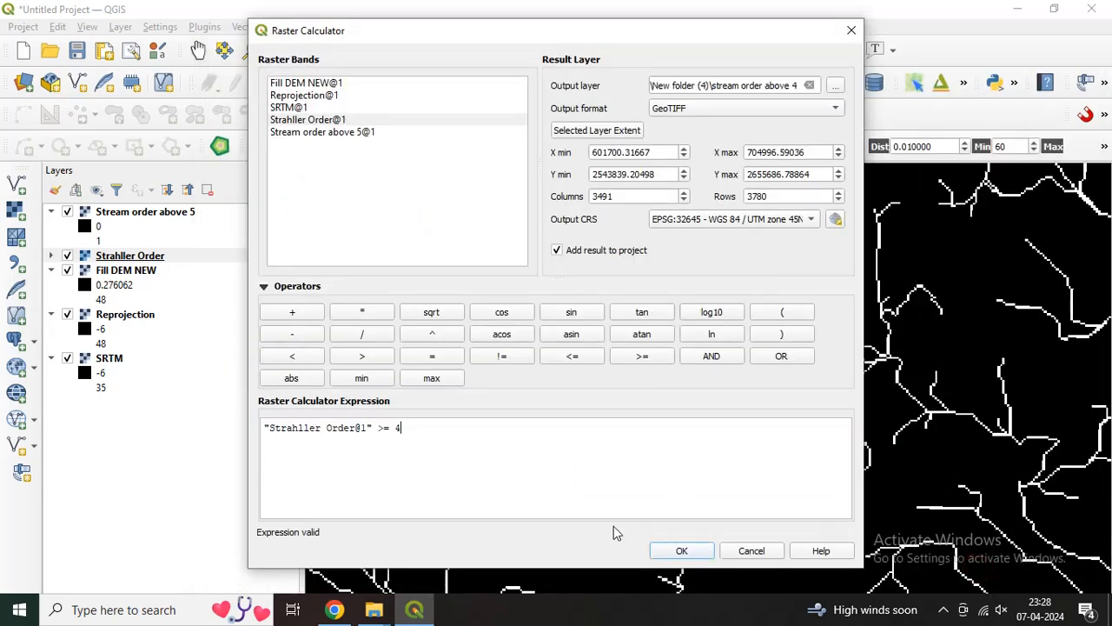
click(679, 552)
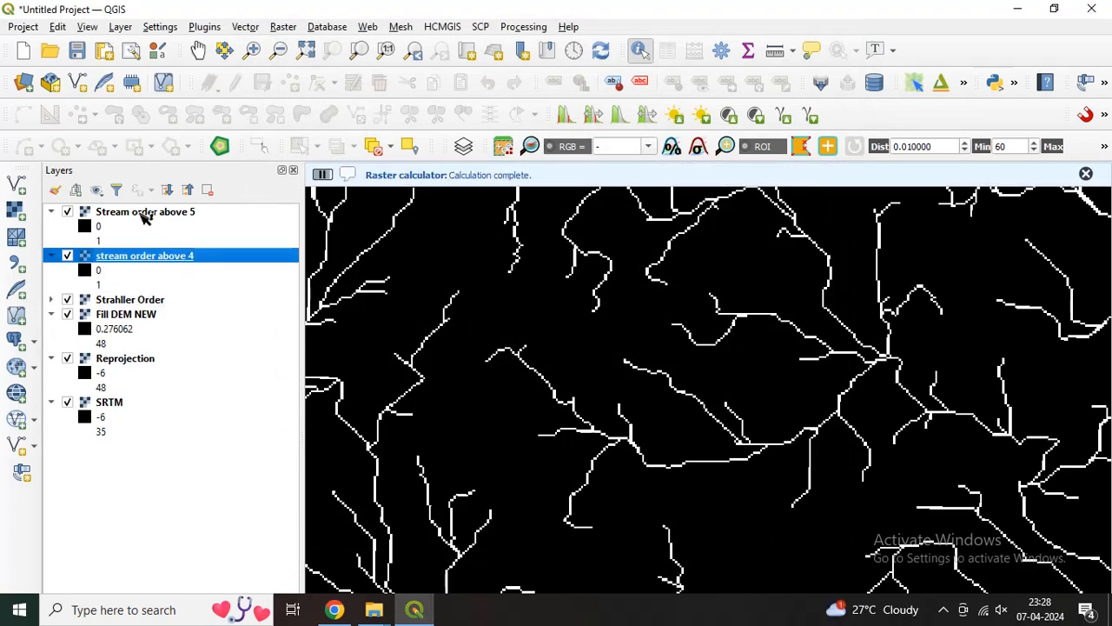
Toggle the visibility of Stream order above 5 to compare it with stream order above 4, leaving it hidden.
click(67, 212)
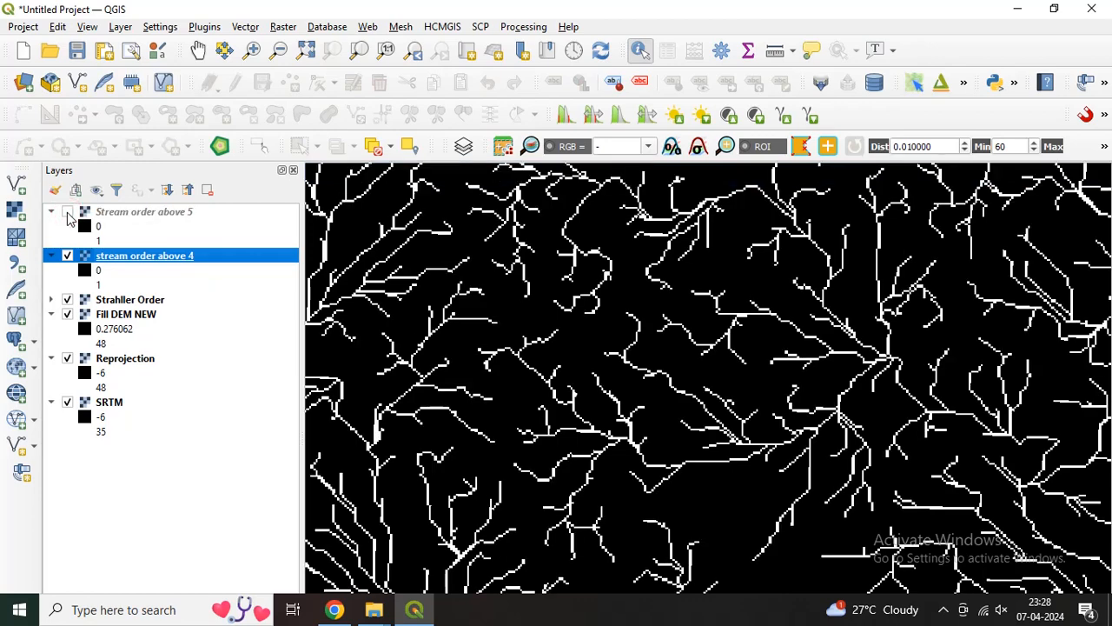
click(67, 212)
click(67, 212)
click(67, 212)
click(67, 212)
Remove the Stream order above 5 layer from the project.
click(91, 212)
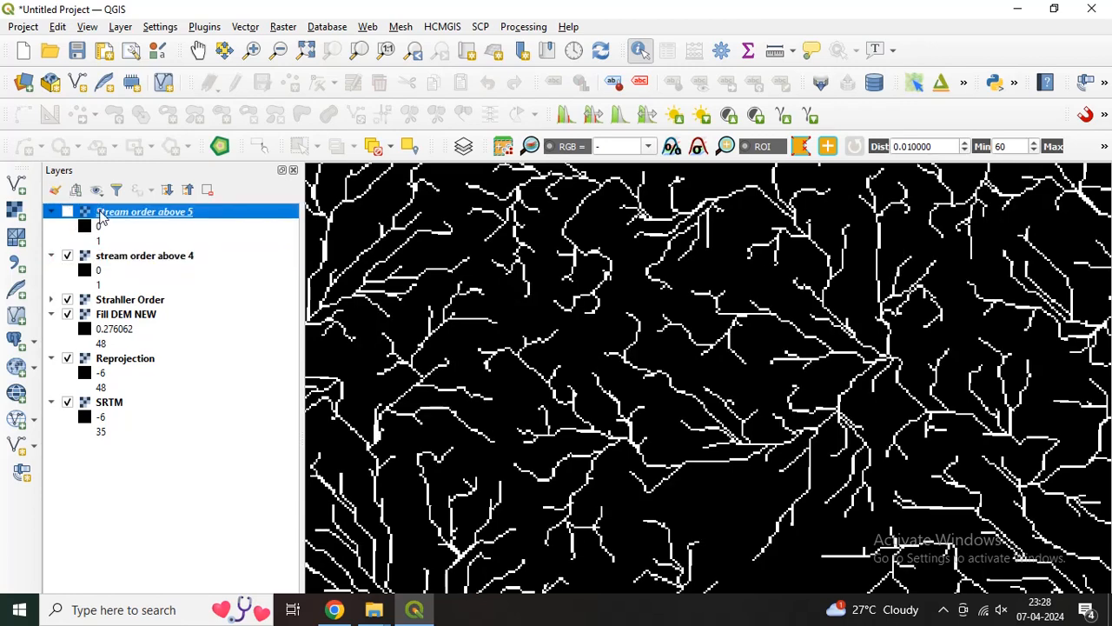
click(208, 191)
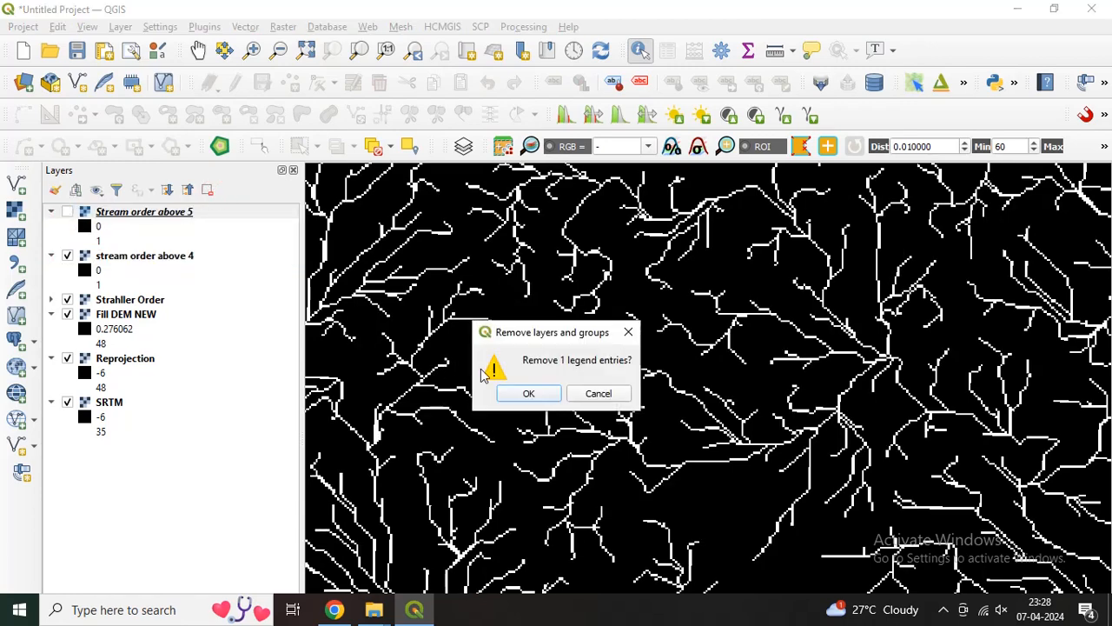
click(515, 392)
Search the processing tools for "channel" and open SAGA's Channel network and drainage basins.
scroll(547, 369, down, 1)
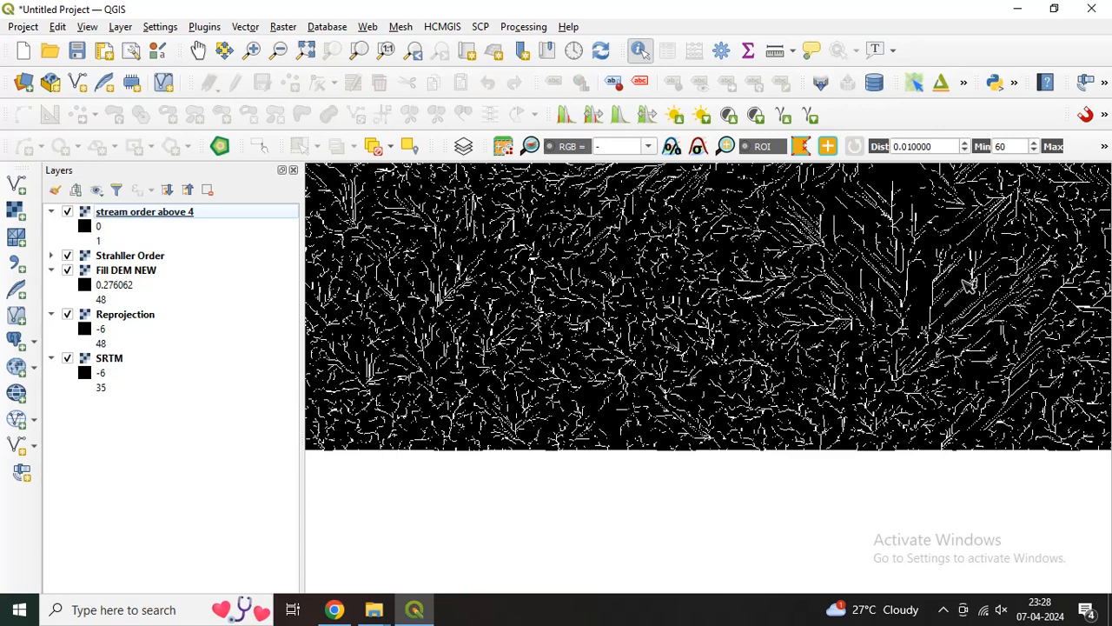
click(532, 27)
click(536, 45)
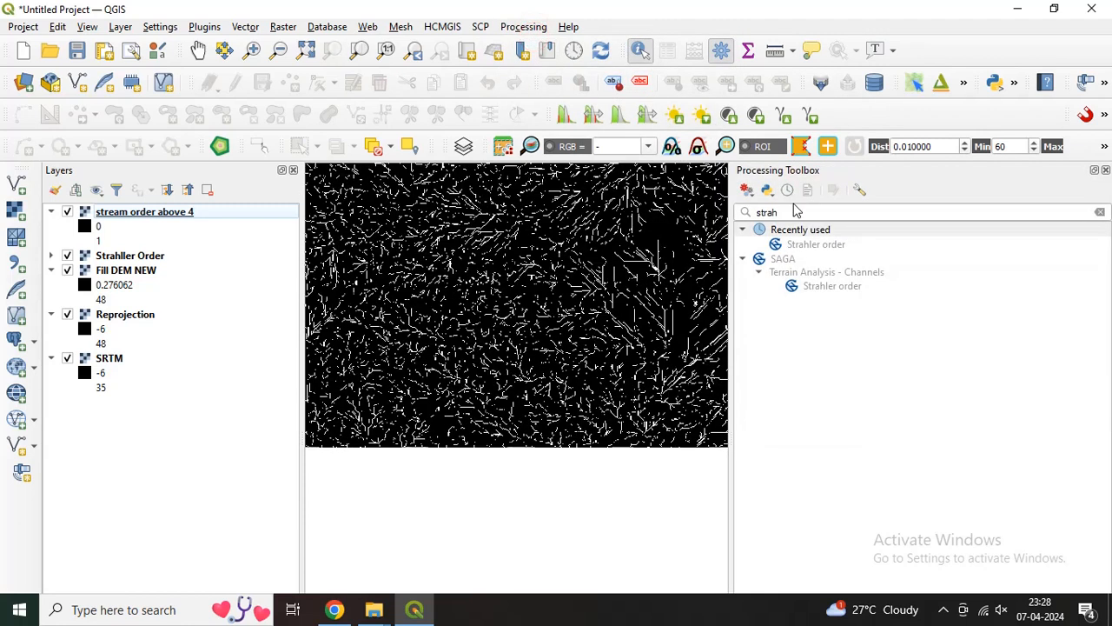
drag(793, 212, 744, 217)
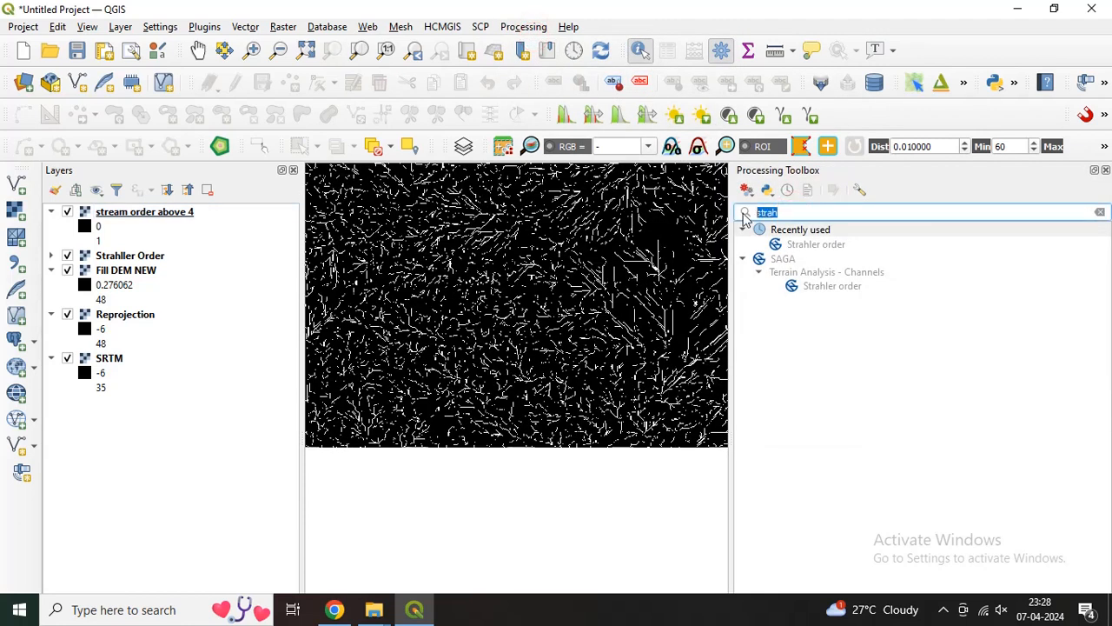
text(channel)
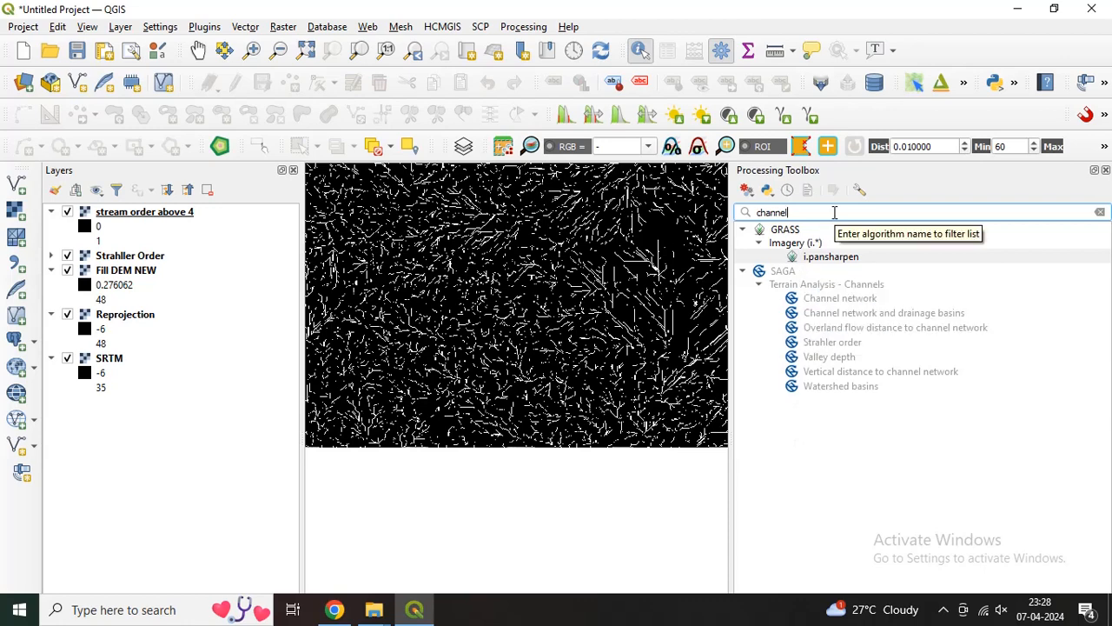
click(840, 315)
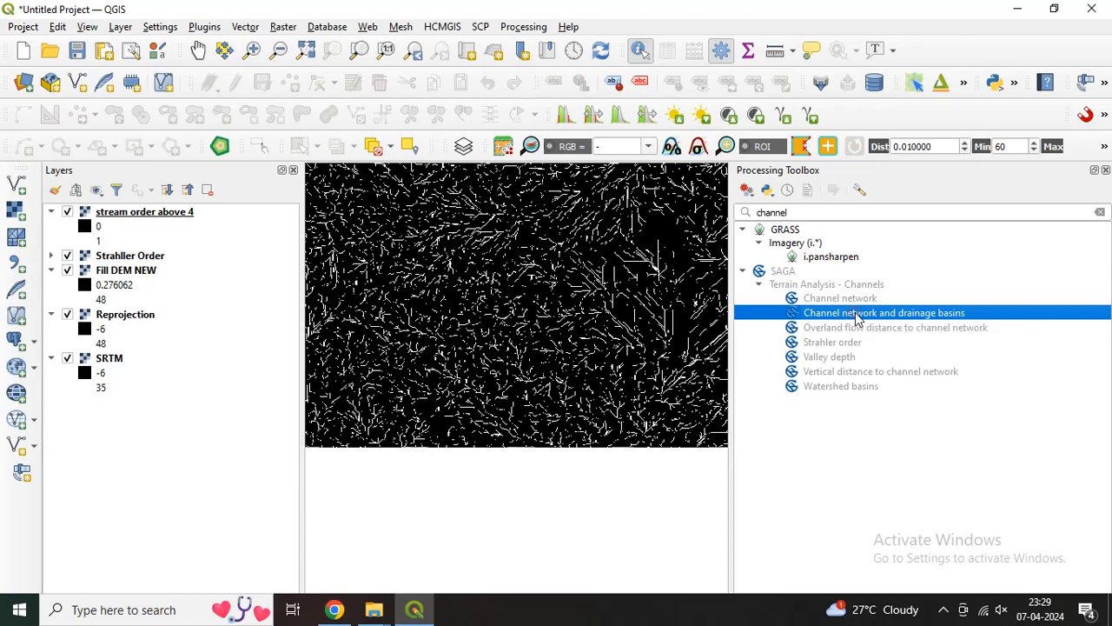
double_click(855, 315)
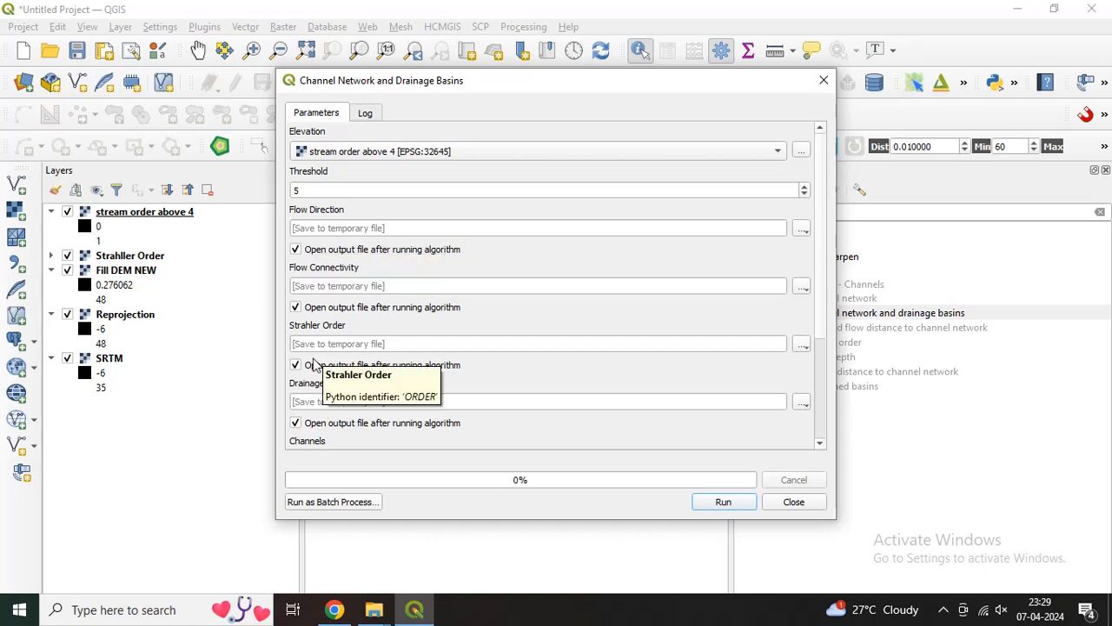
Set the Flow Direction output to save in New folder (4) as flow direction map.
click(800, 230)
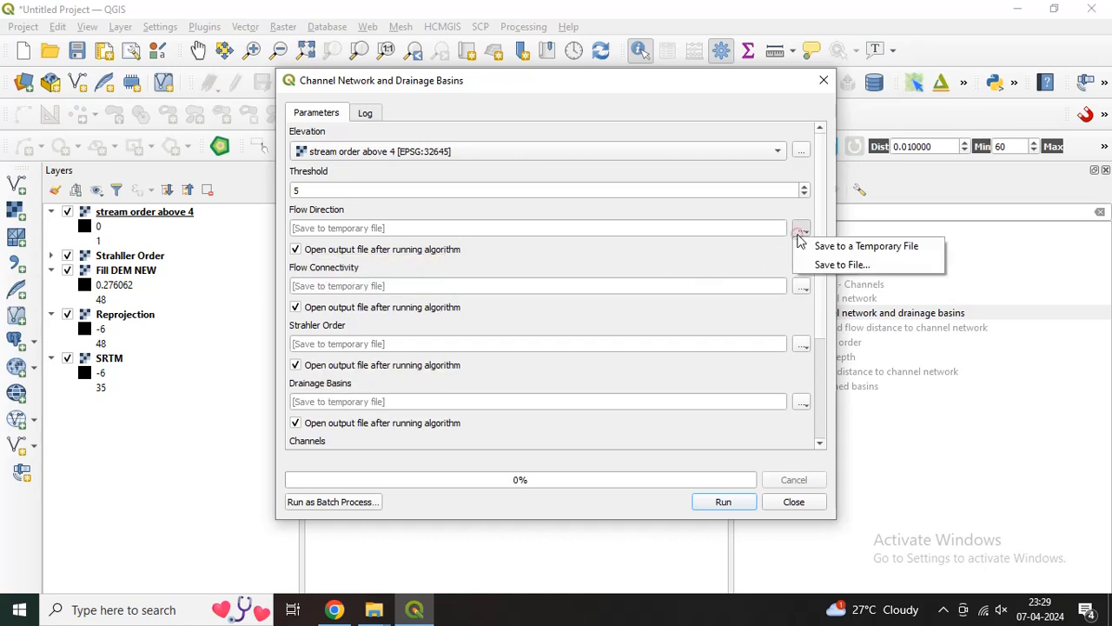
click(825, 264)
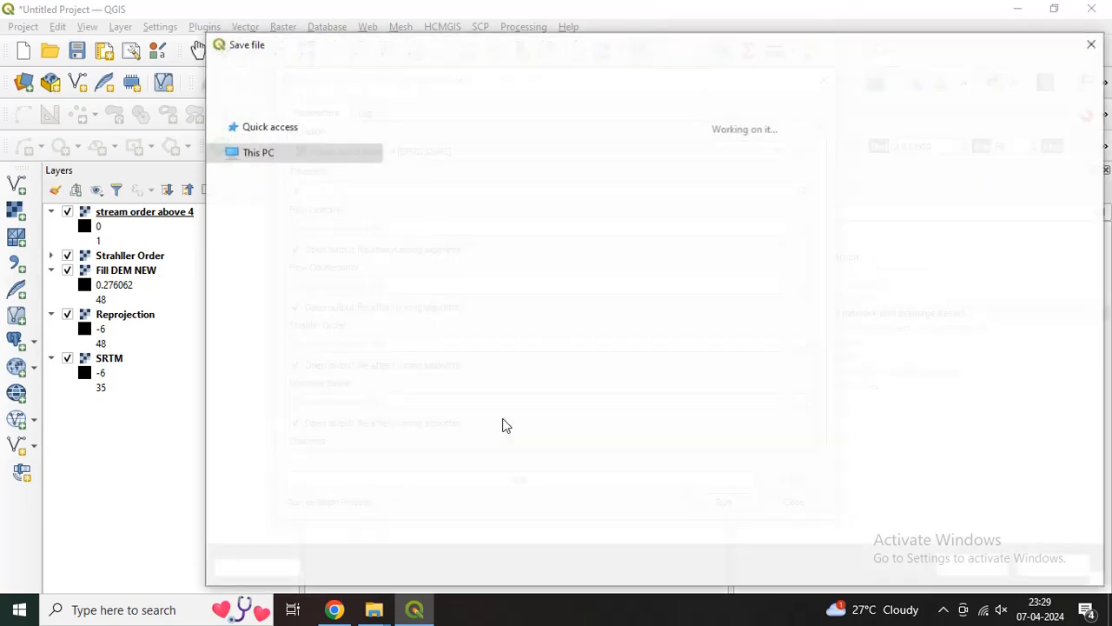
click(454, 507)
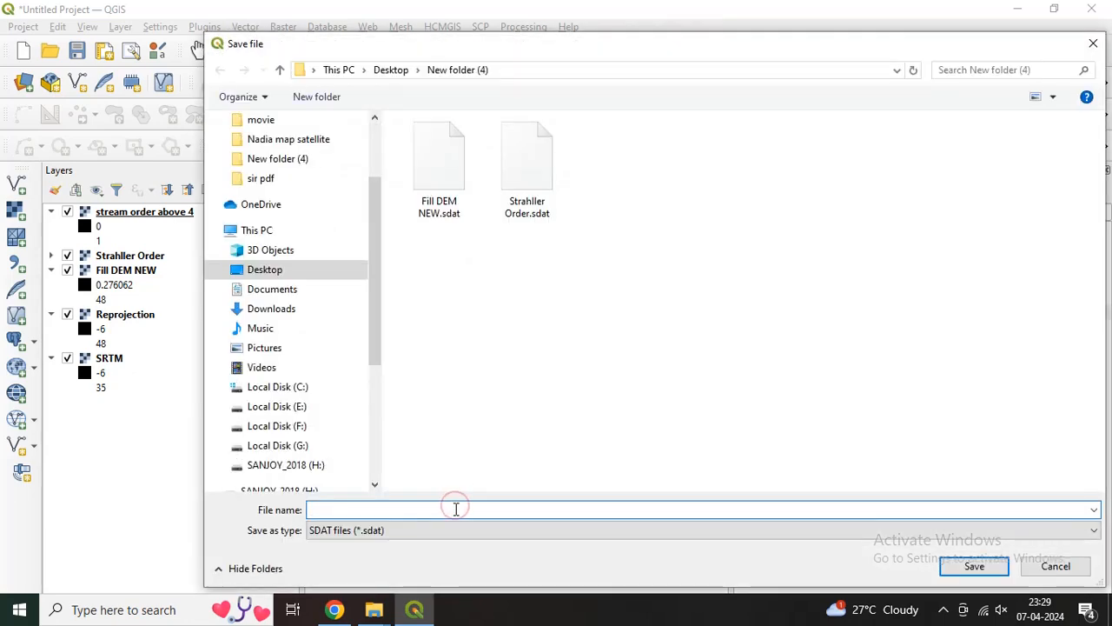
text(flow d)
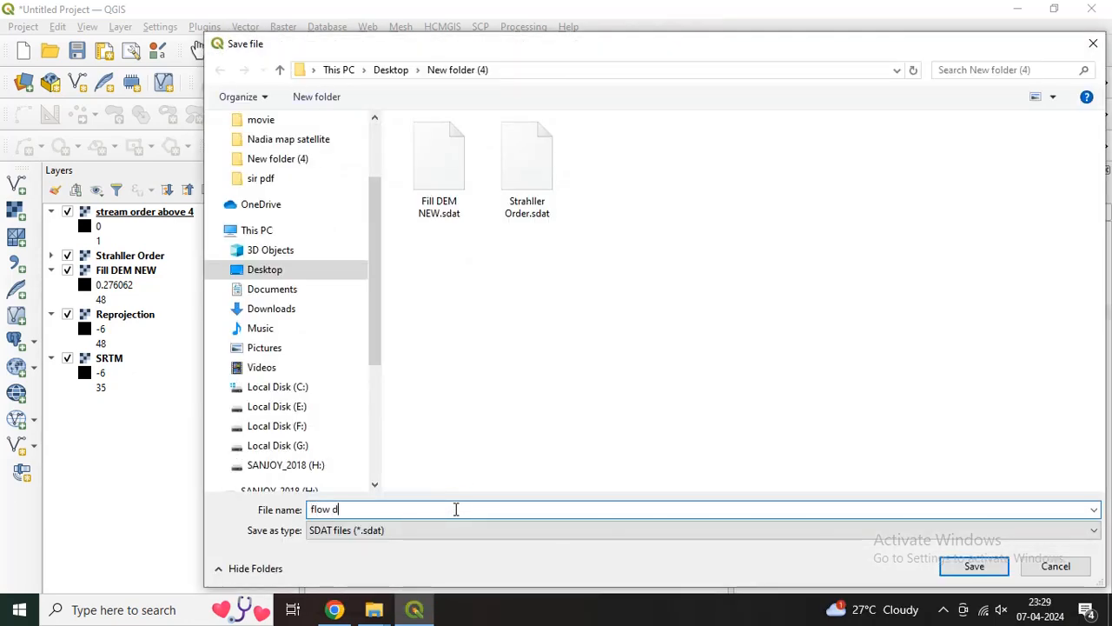
text(irecti)
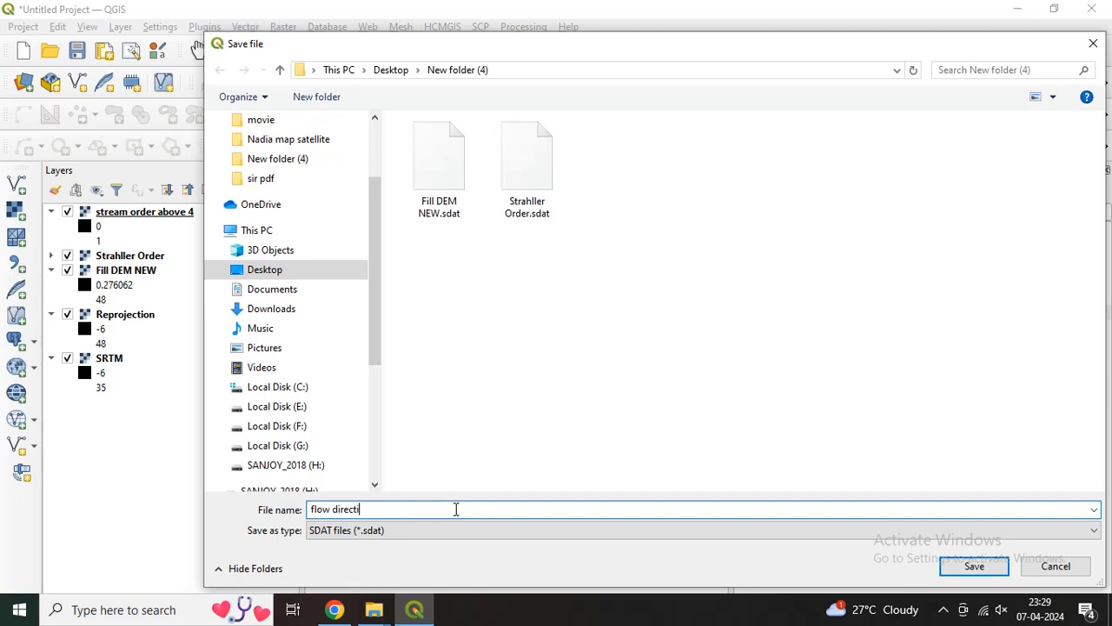
text(on map)
click(974, 566)
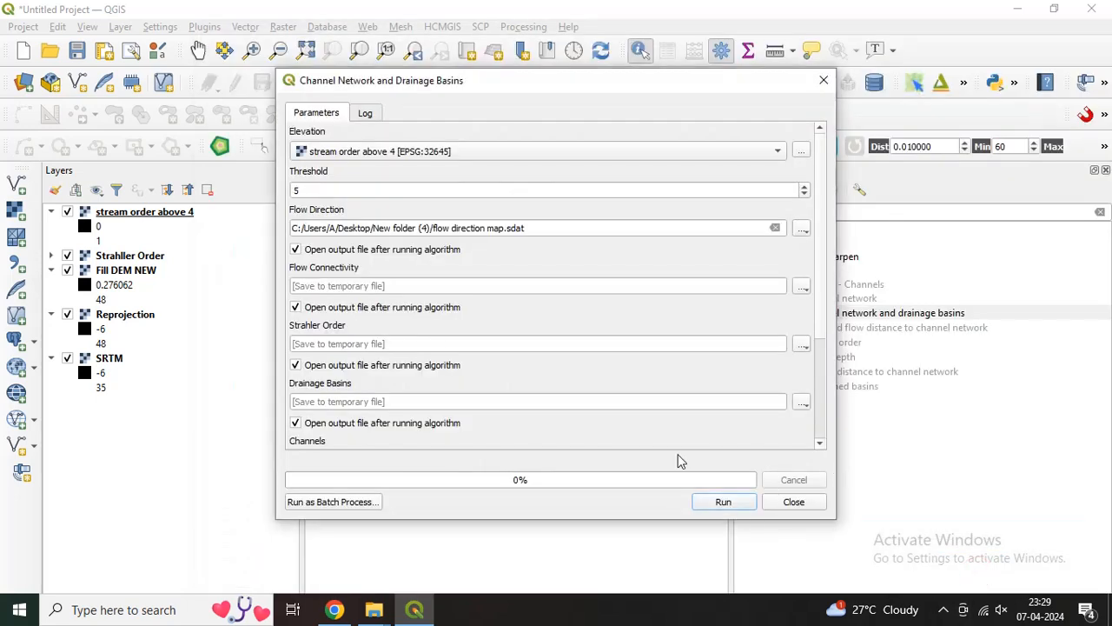
Turn off opening the output after running for Flow Connectivity, Strahler Order and the first Drainage Basins output.
click(295, 308)
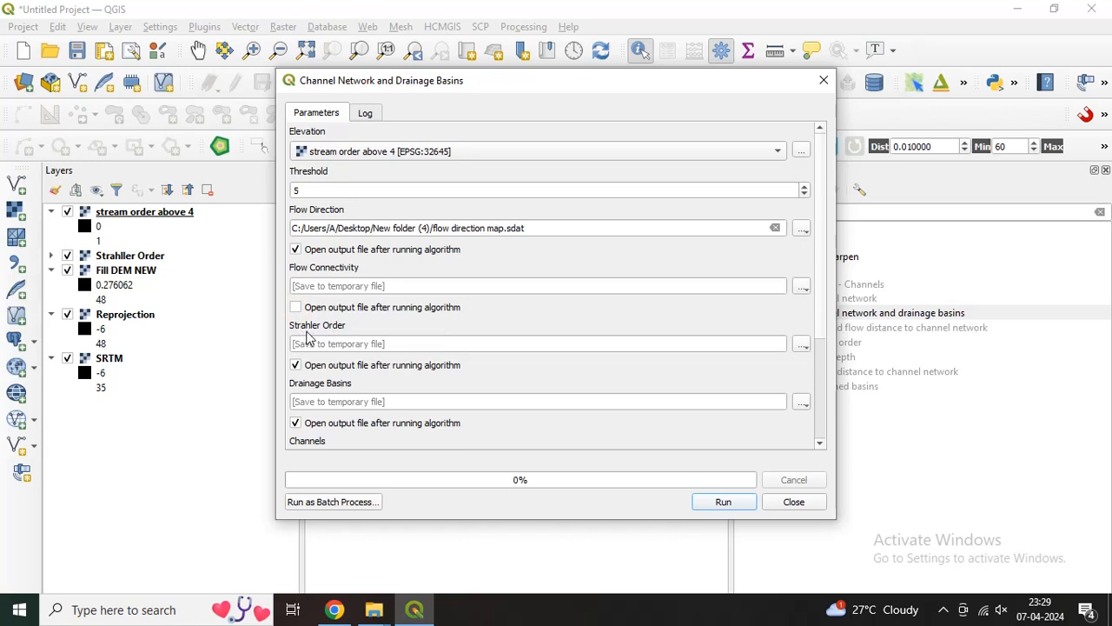
click(296, 365)
scroll(340, 344, down, 1)
scroll(323, 361, down, 1)
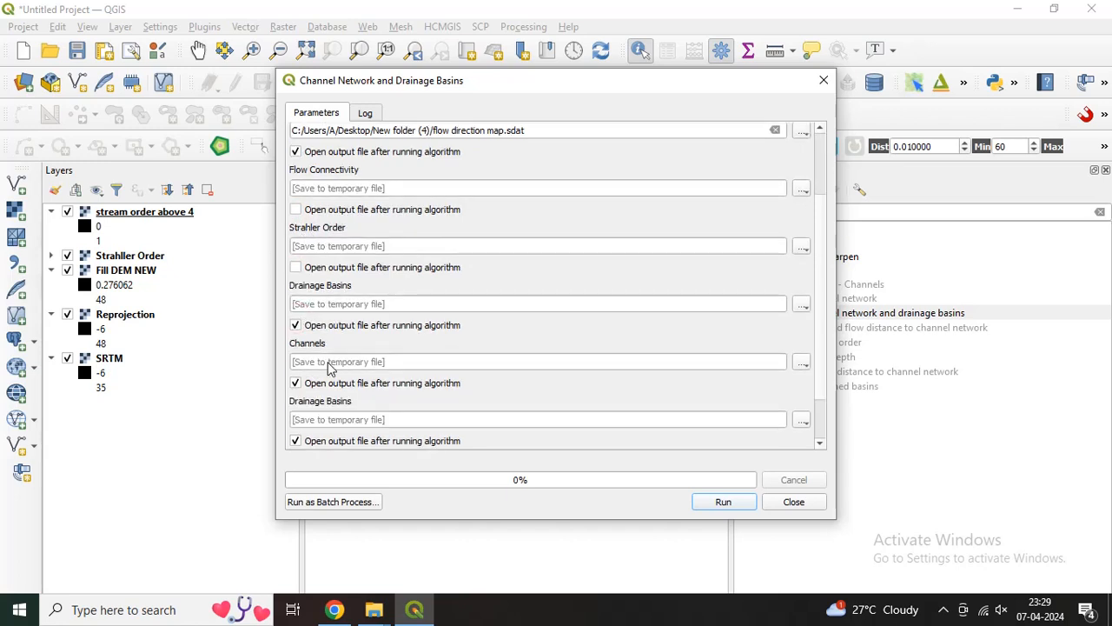
click(295, 327)
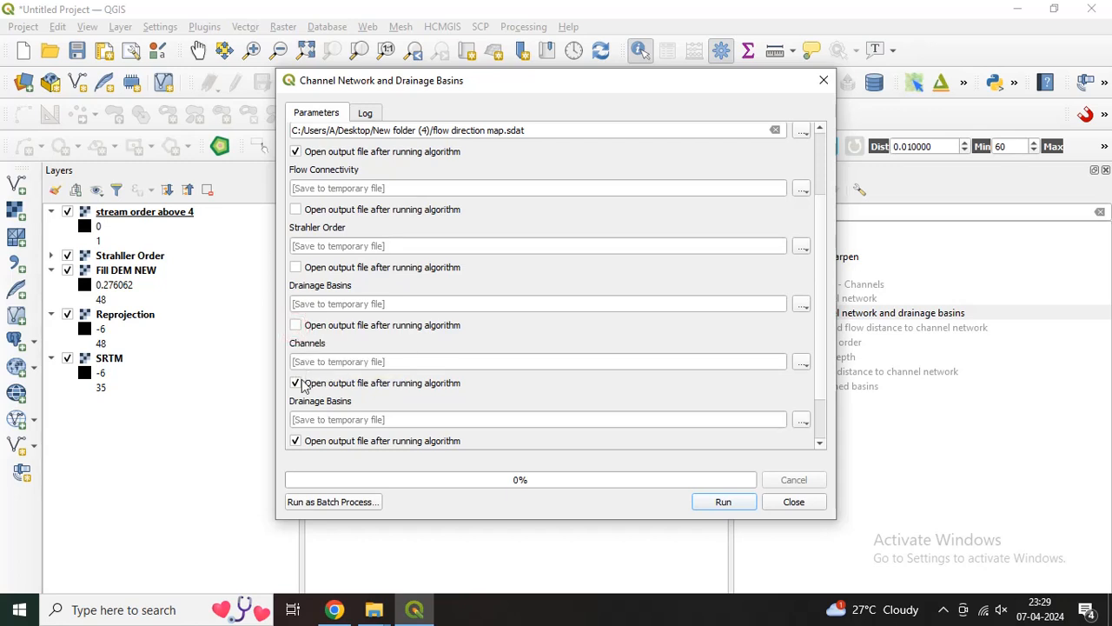
Set the Channels output to save in New folder (4) as the shapefile channels map.
click(801, 363)
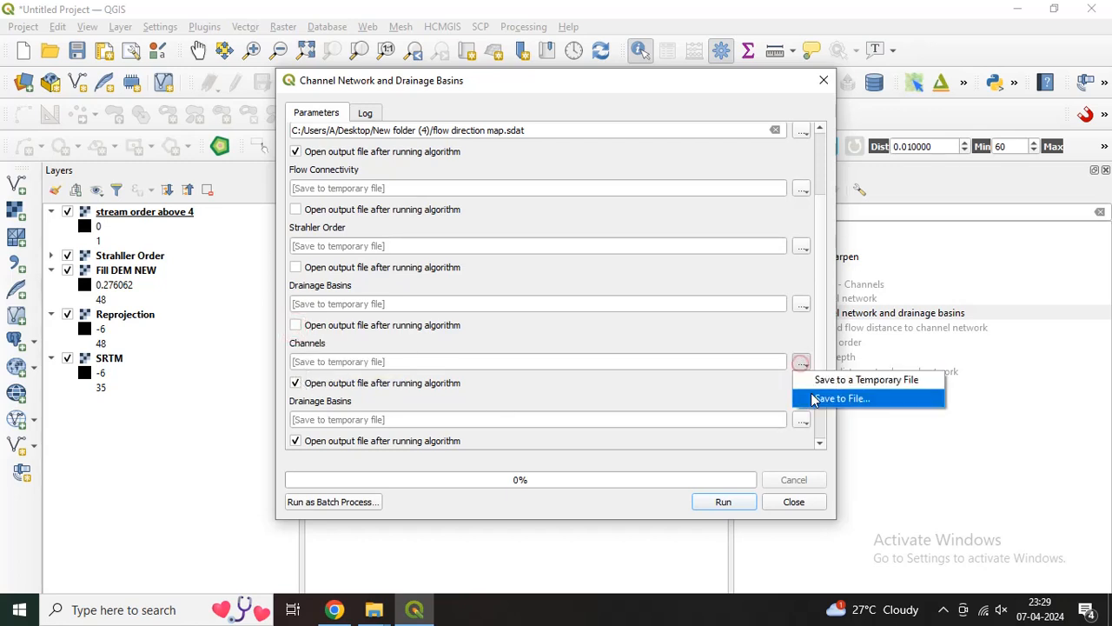
click(810, 396)
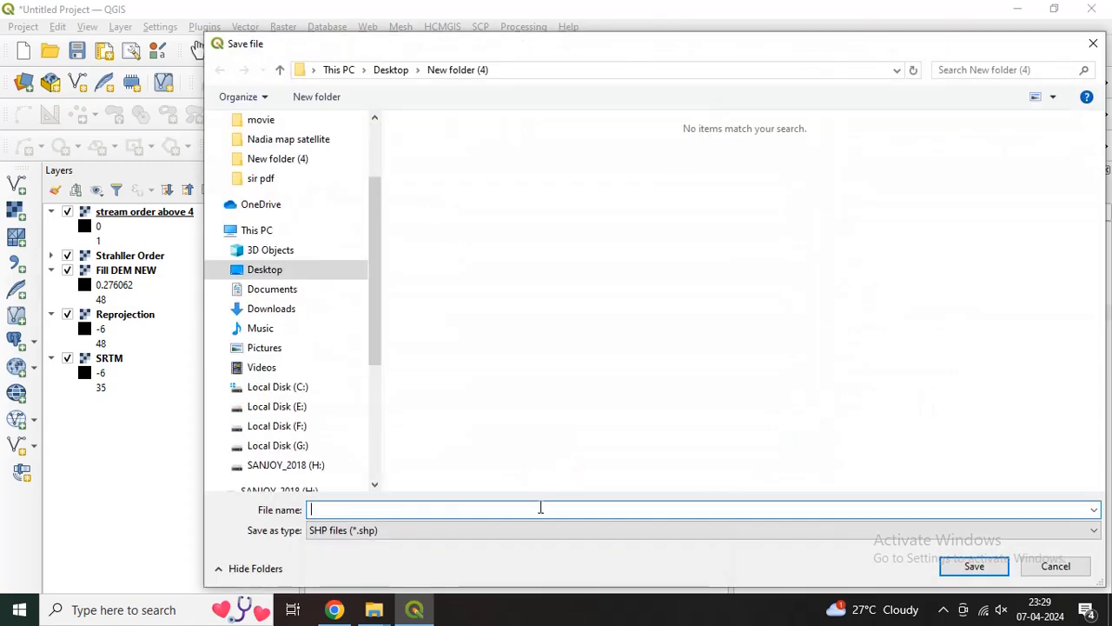
text(channels map)
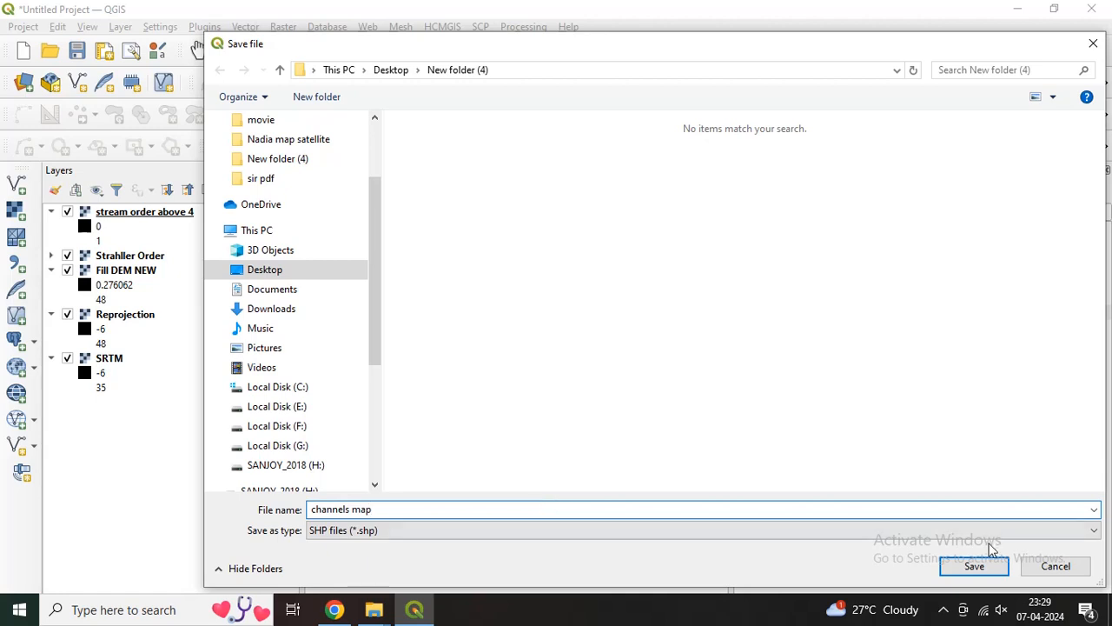
click(974, 566)
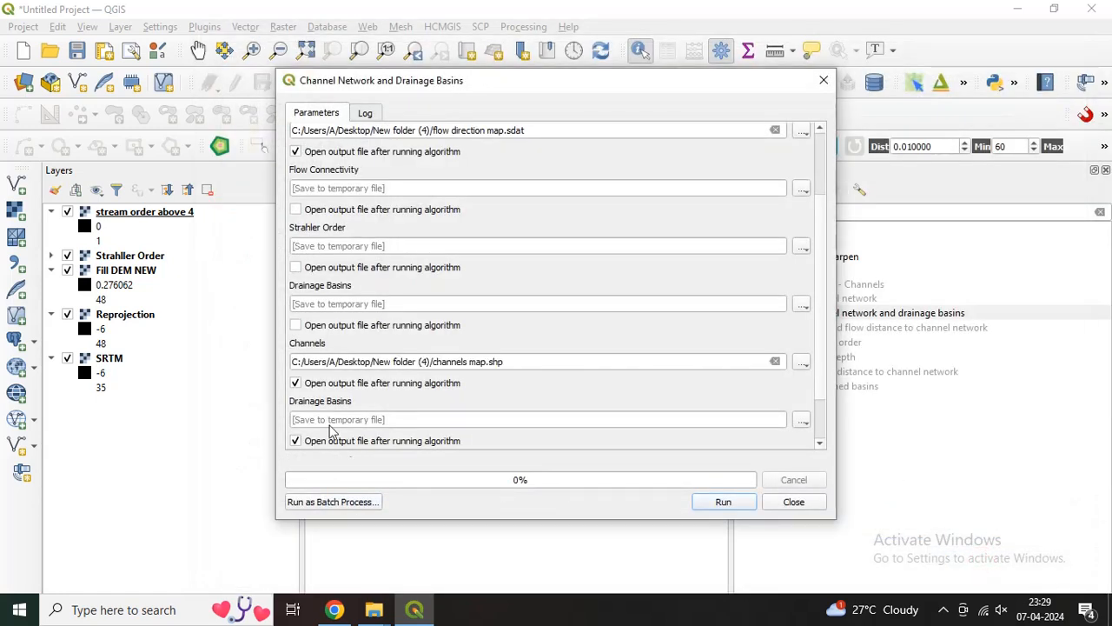
Set the second Drainage Basins output to save in New folder (4) as the shapefile Drainge basins.
scroll(334, 420, down, 1)
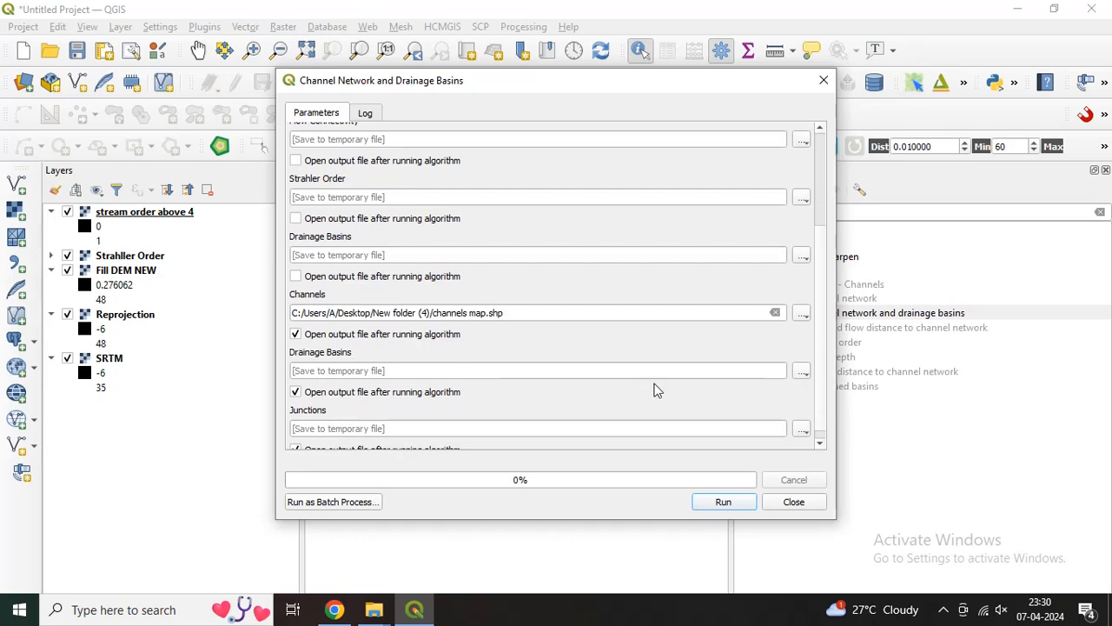
click(799, 373)
click(847, 405)
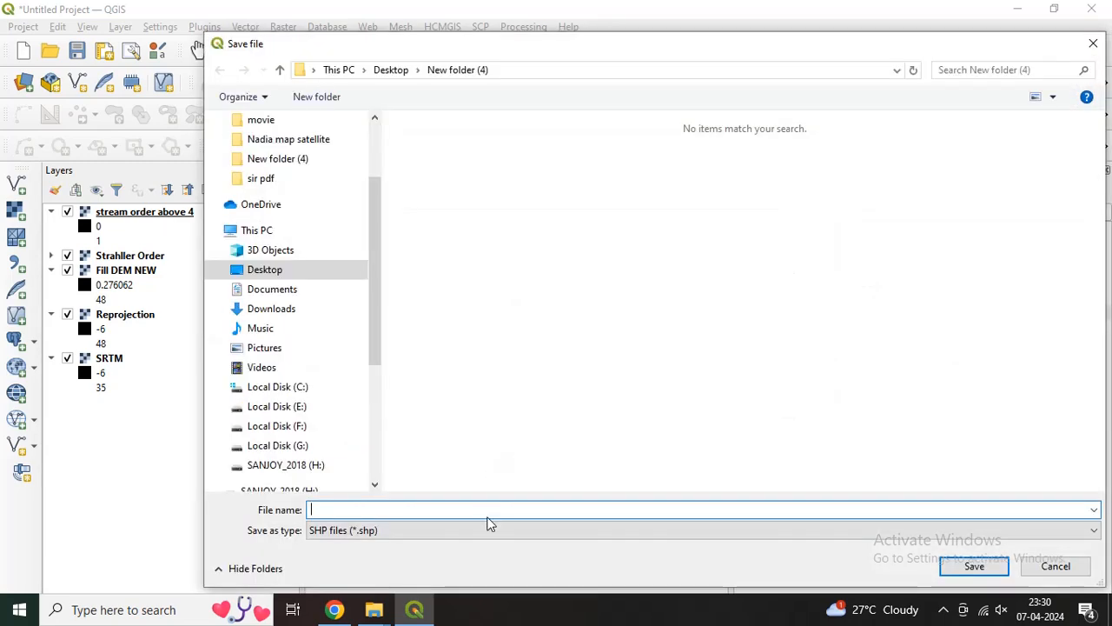
text(Da)
key(BackSpace)
text(rainge)
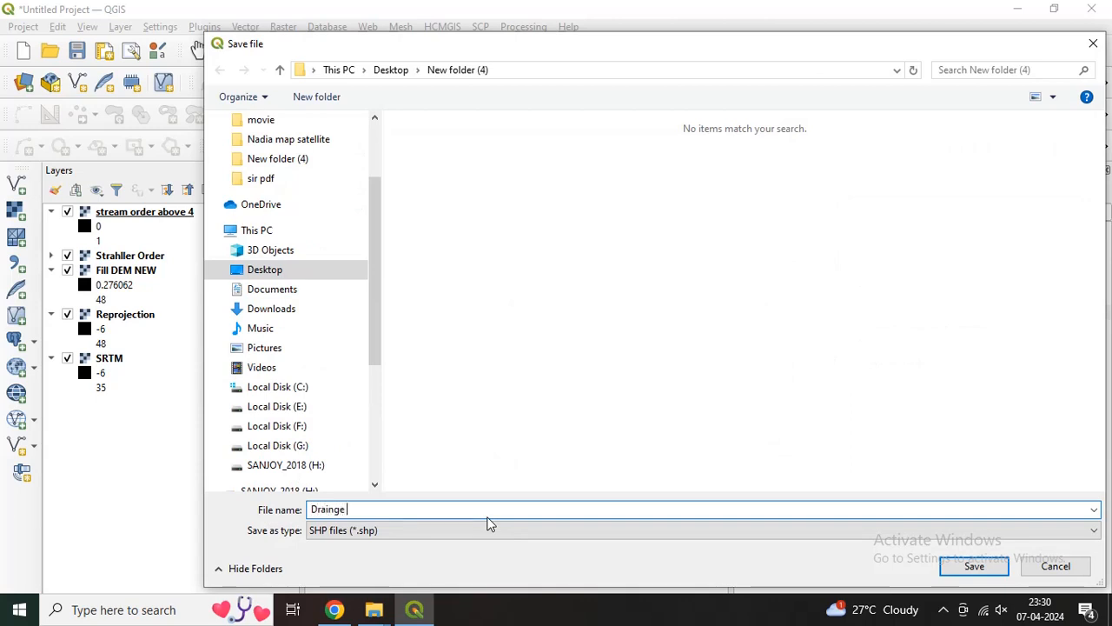
text( basins)
click(972, 566)
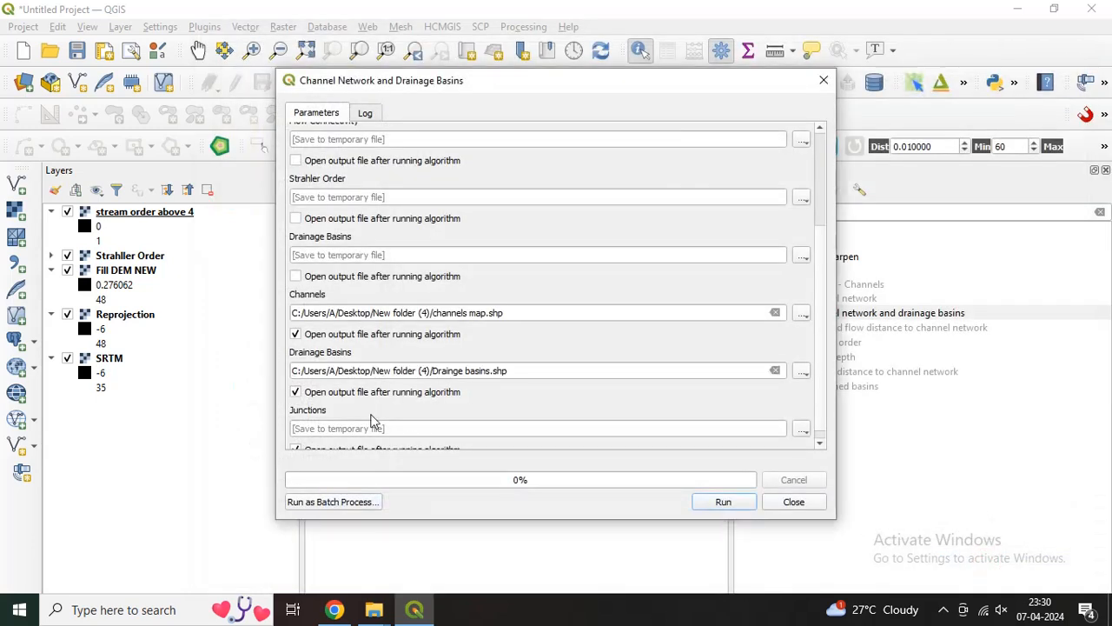
Turn off opening the Junctions output, run Channel Network and Drainage Basins, and close its dialog.
scroll(372, 417, down, 1)
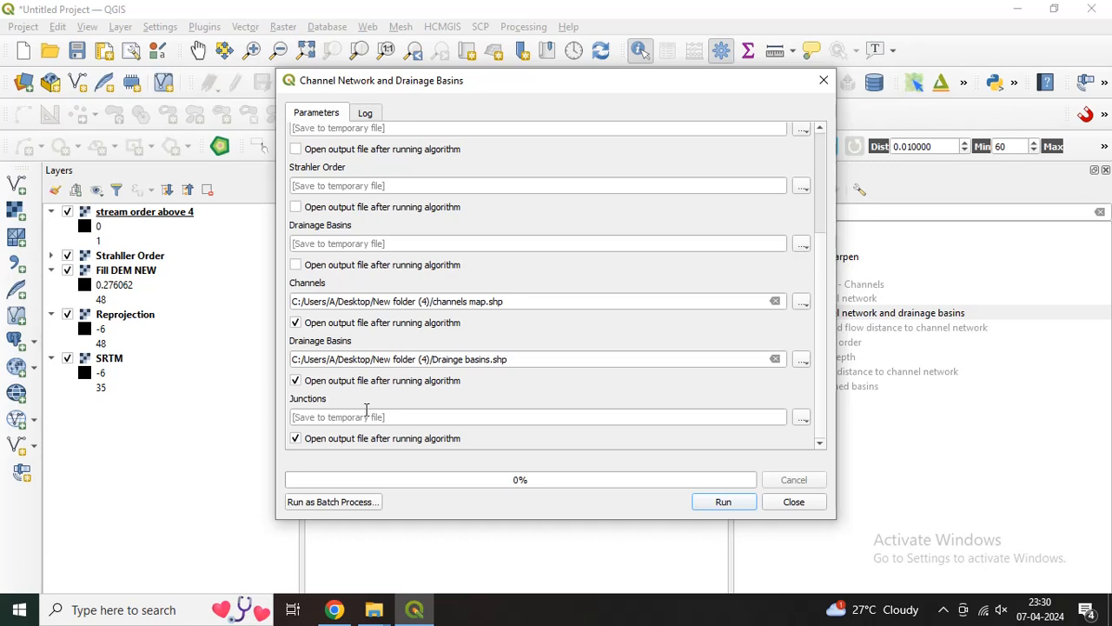
click(295, 441)
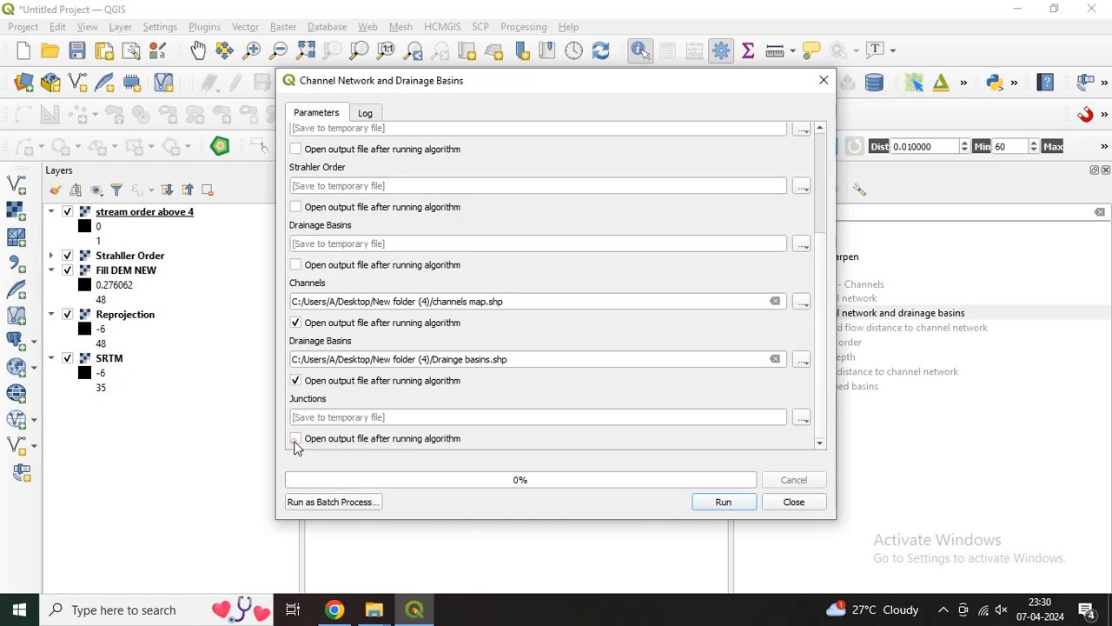
click(708, 504)
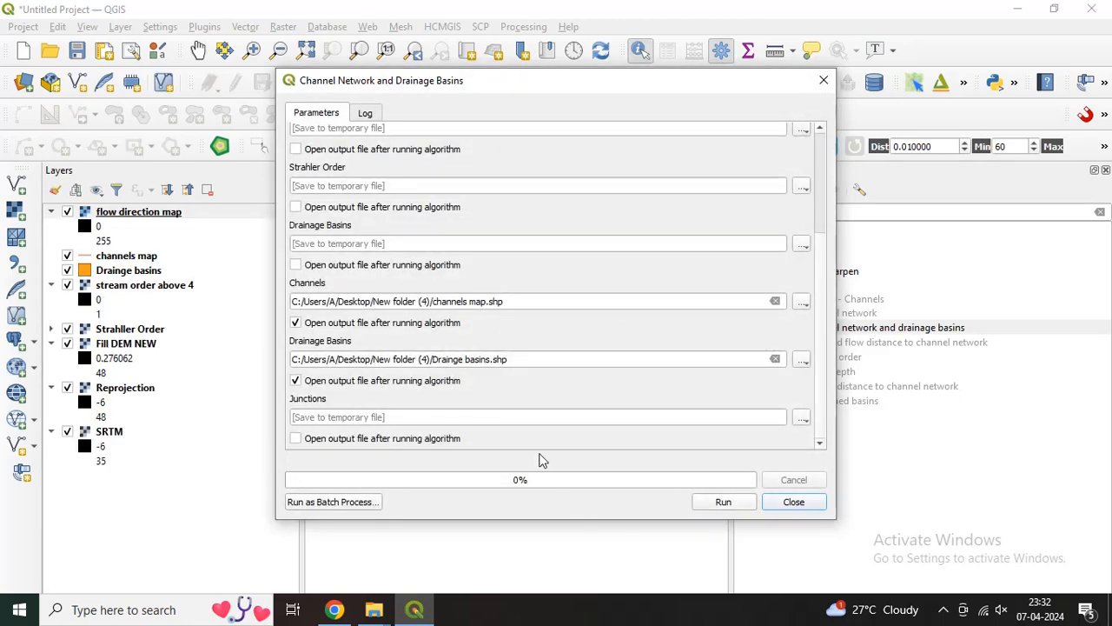
click(787, 502)
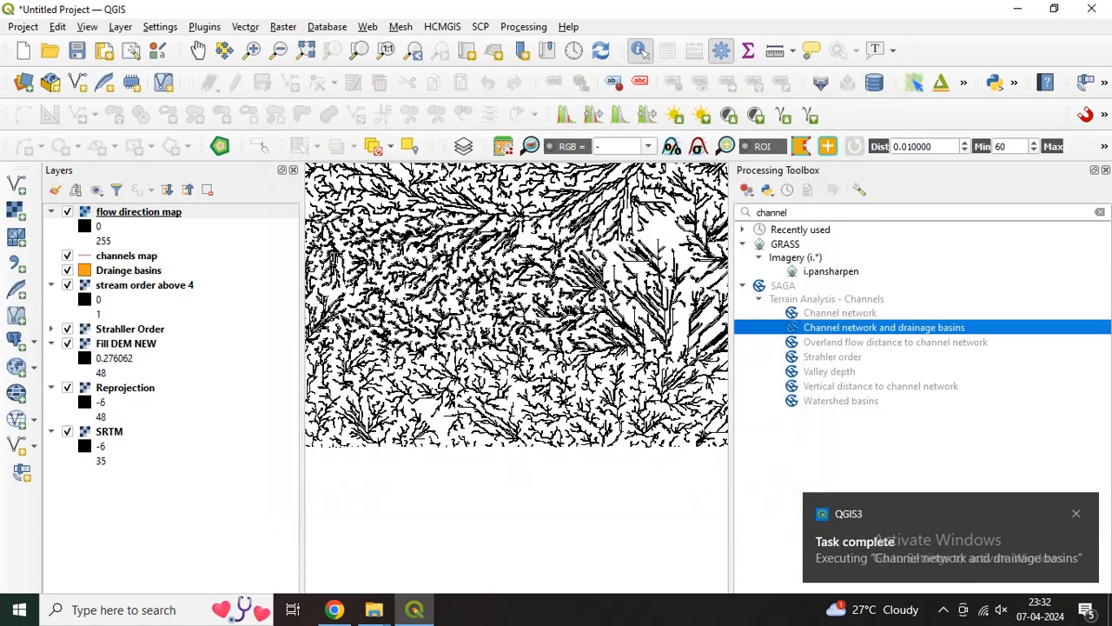
Style the flow direction map layer with Paletted/Unique values, classified on Band 1 with random colors.
scroll(473, 296, down, 1)
scroll(473, 295, up, 2)
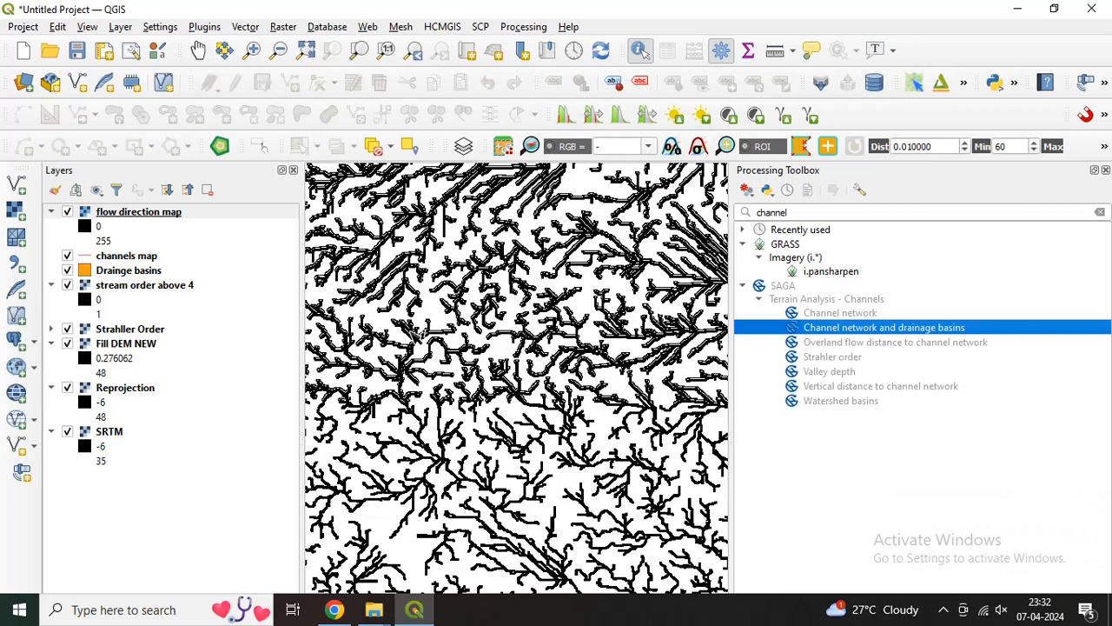
right_click(142, 217)
click(191, 494)
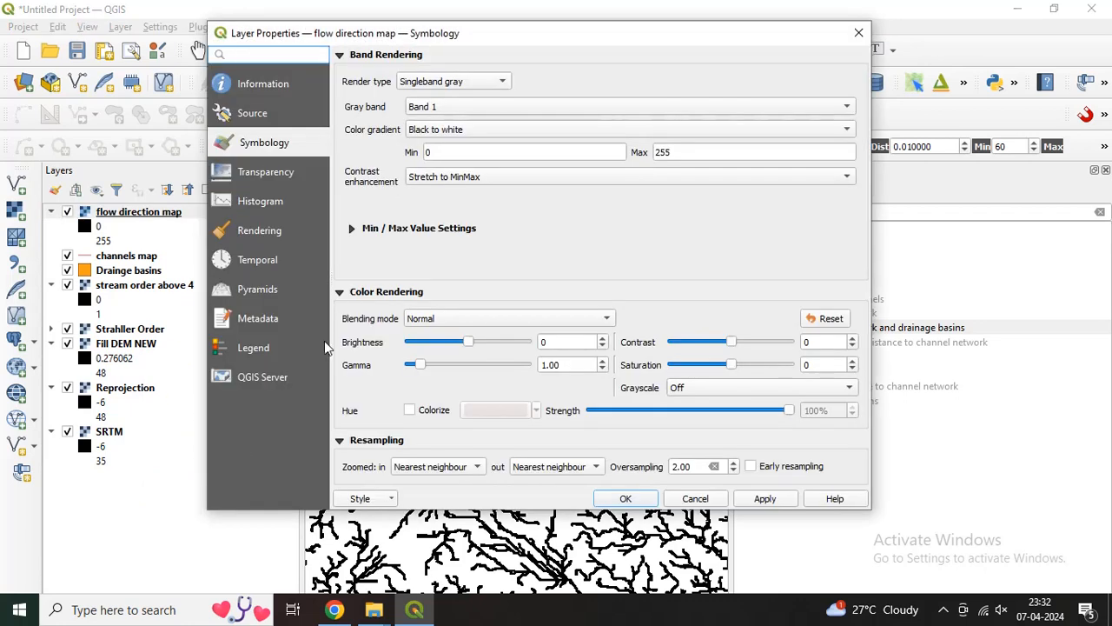
click(425, 82)
click(430, 65)
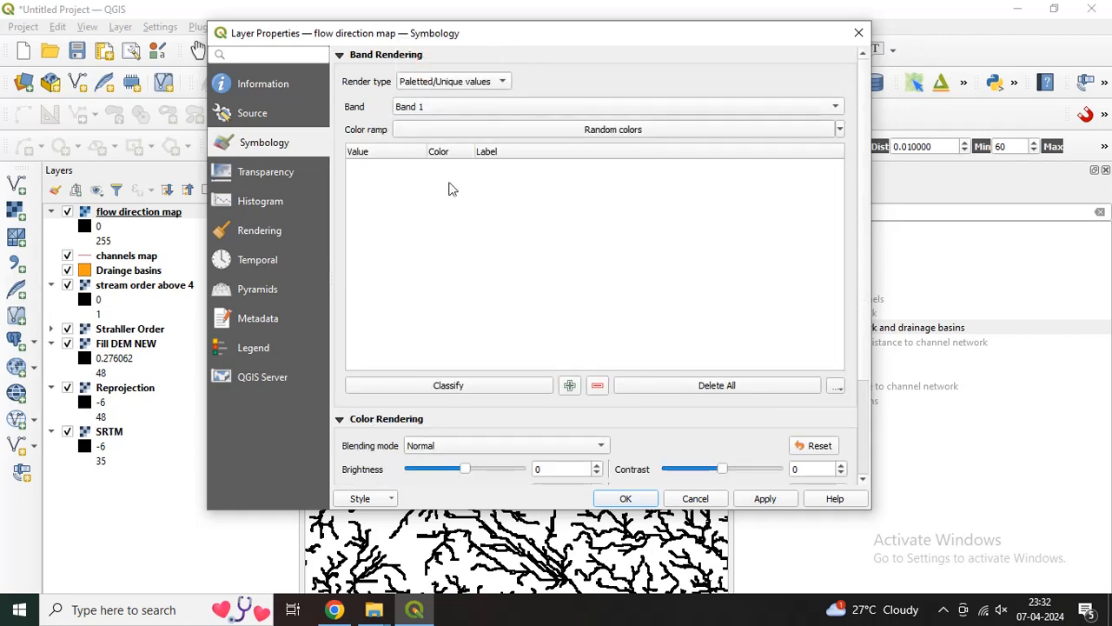
click(412, 387)
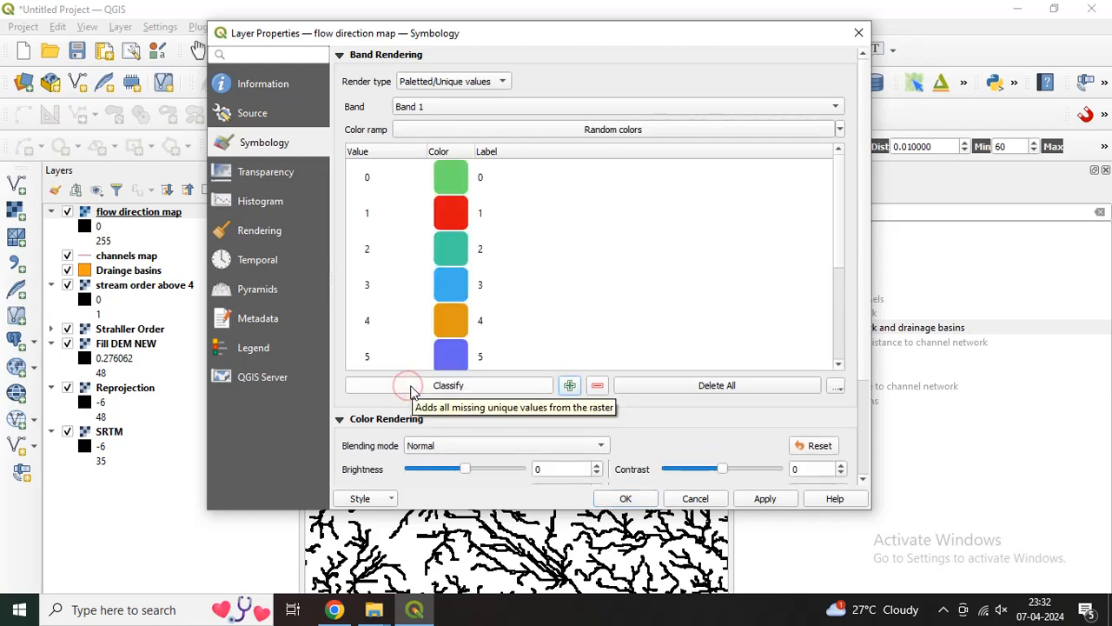
scroll(439, 281, down, 5)
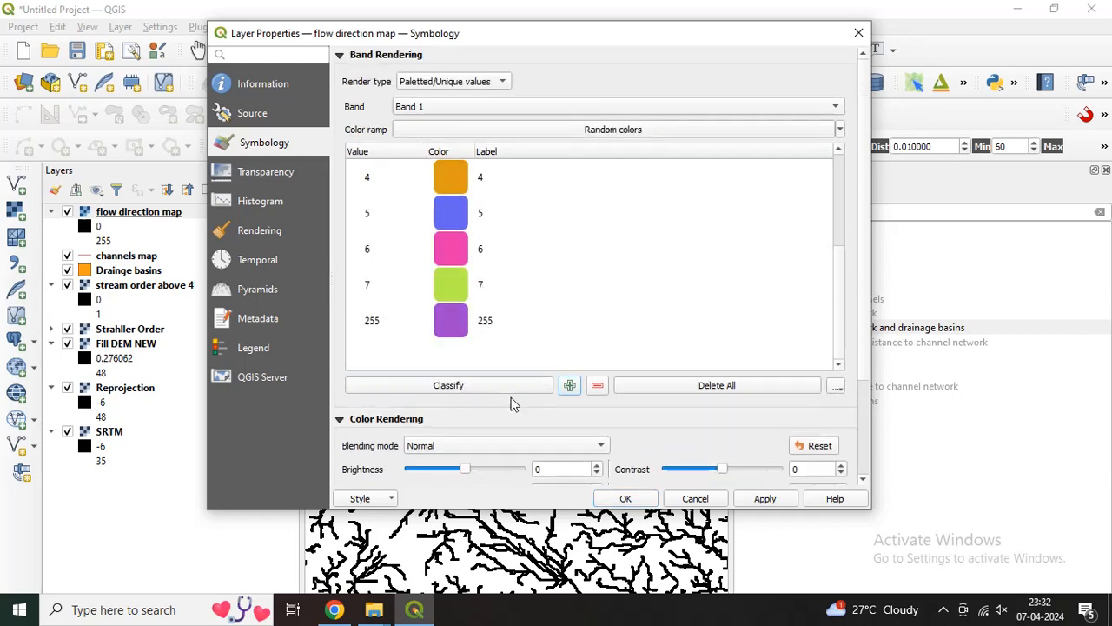
click(746, 497)
click(647, 503)
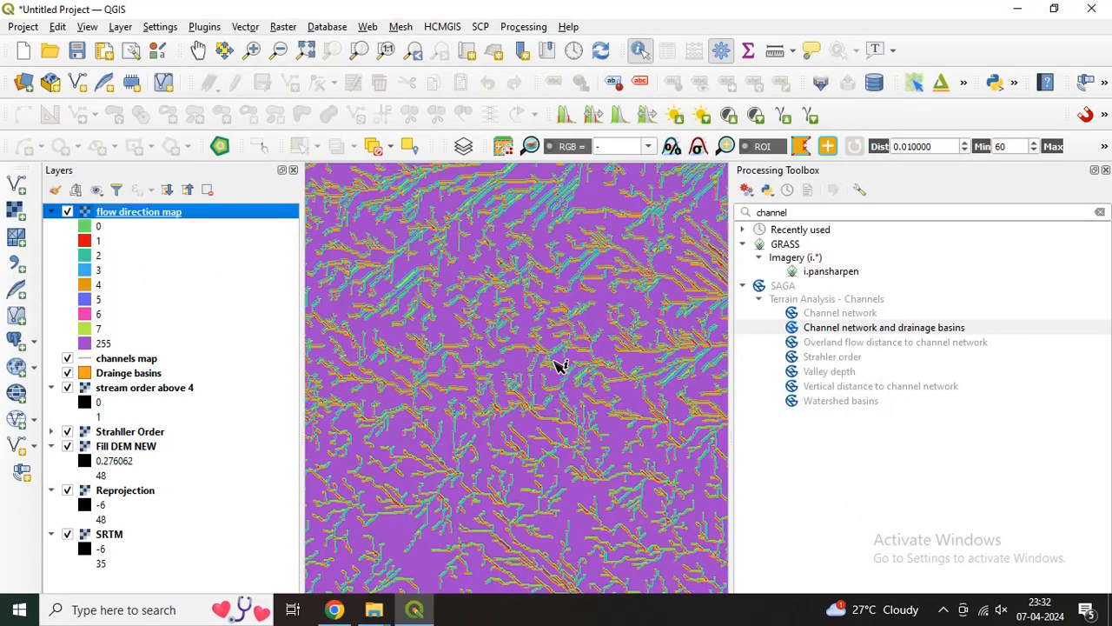
Examine the classified flow direction map, both close up along the channels and across the whole raster.
scroll(469, 363, up, 2)
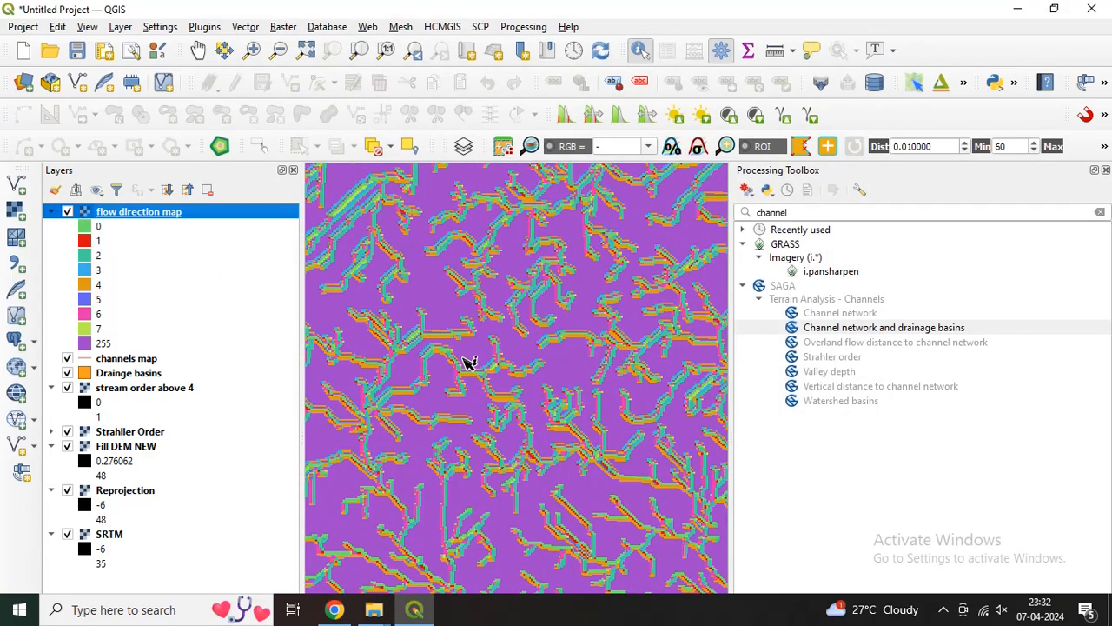
scroll(469, 363, up, 2)
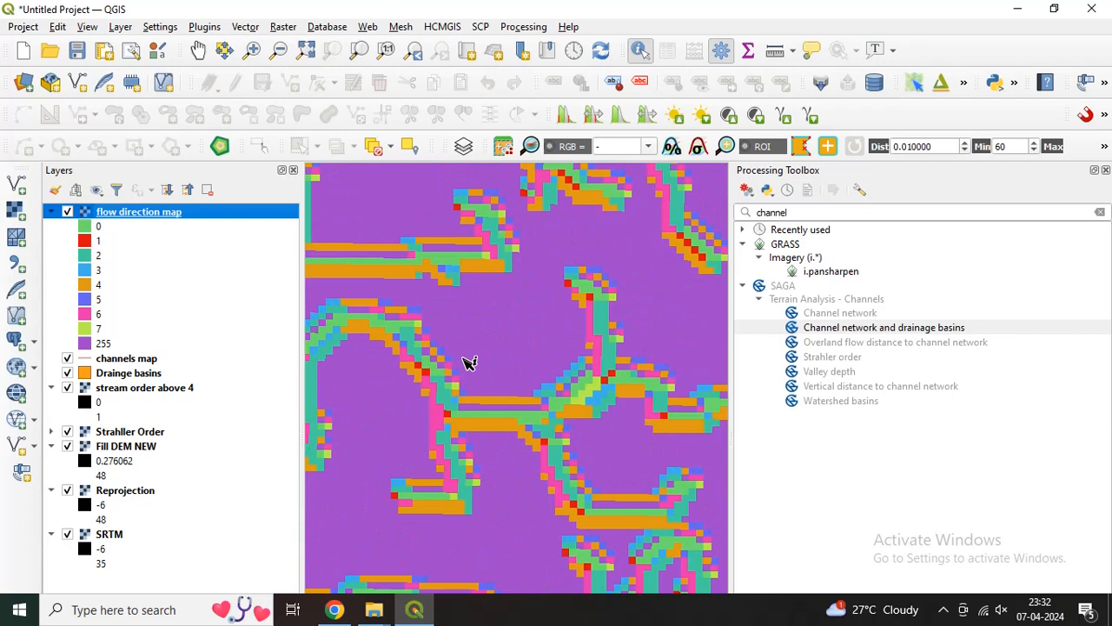
scroll(469, 364, down, 3)
scroll(469, 363, down, 2)
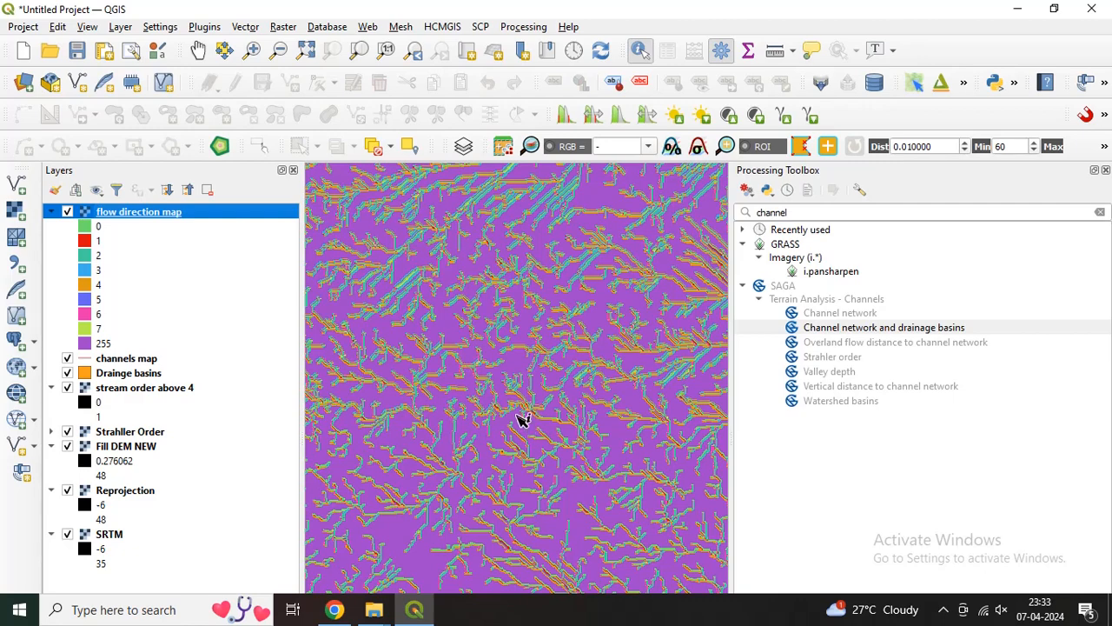
scroll(521, 415, up, 3)
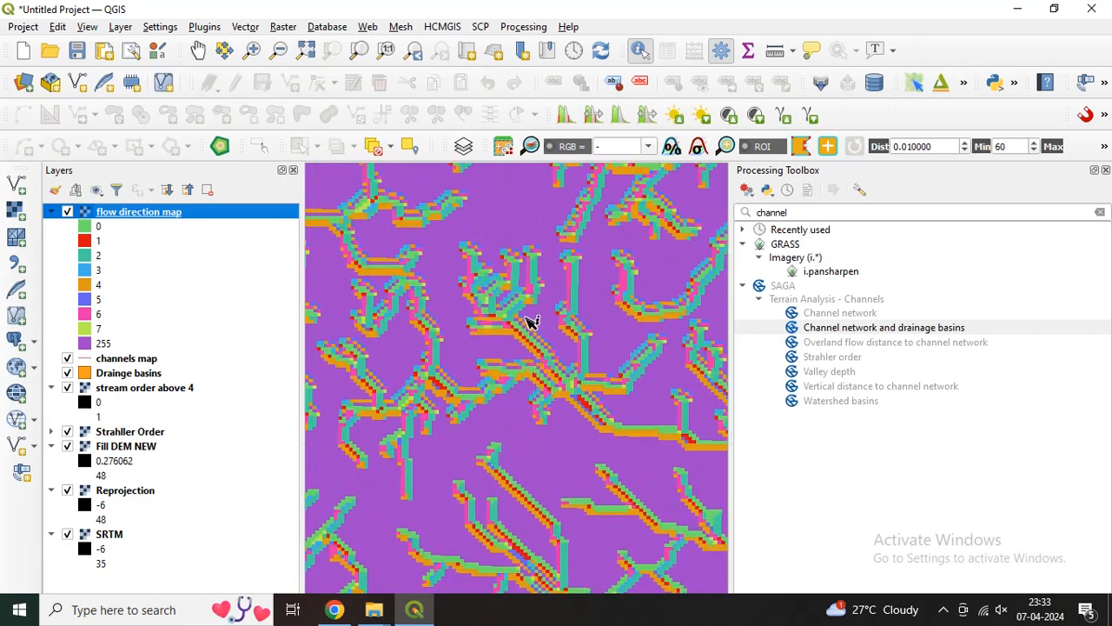
scroll(529, 318, up, 2)
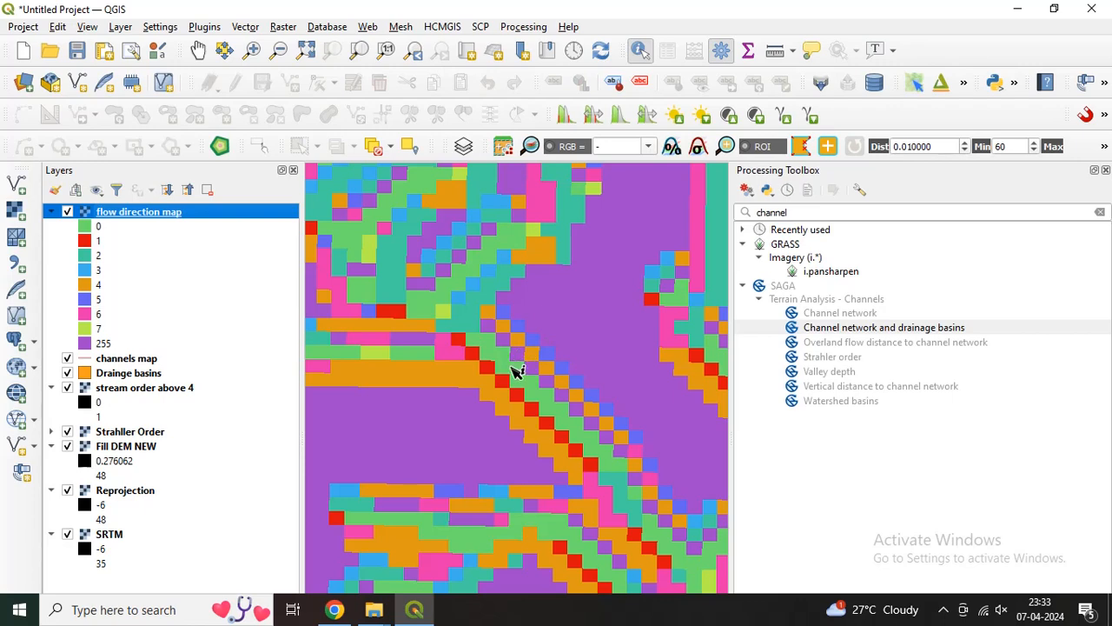
scroll(514, 372, down, 3)
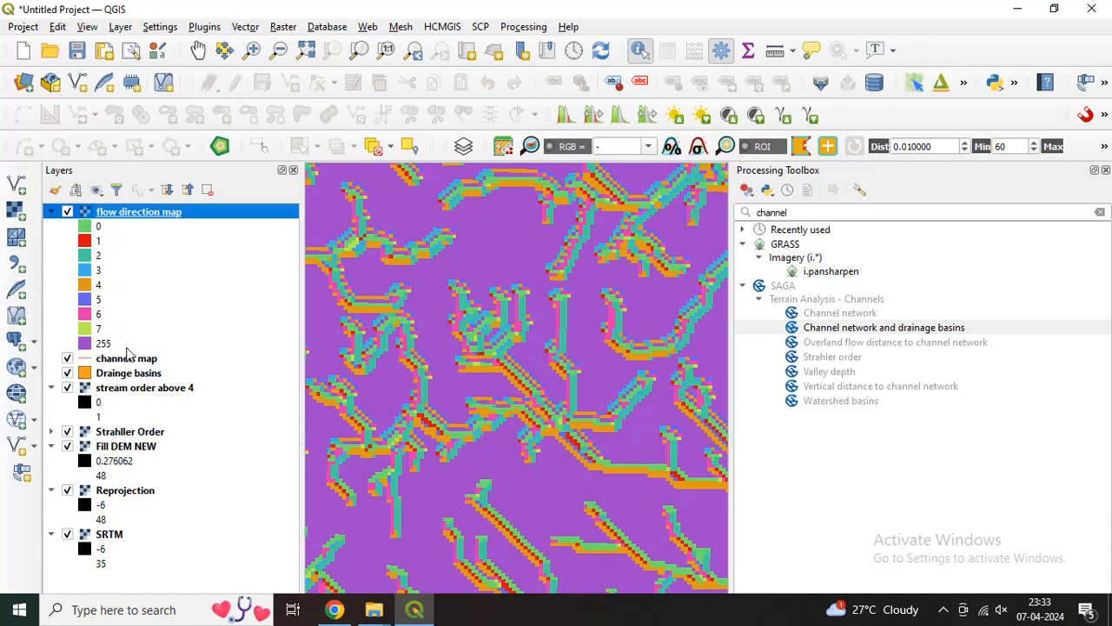
scroll(509, 340, down, 5)
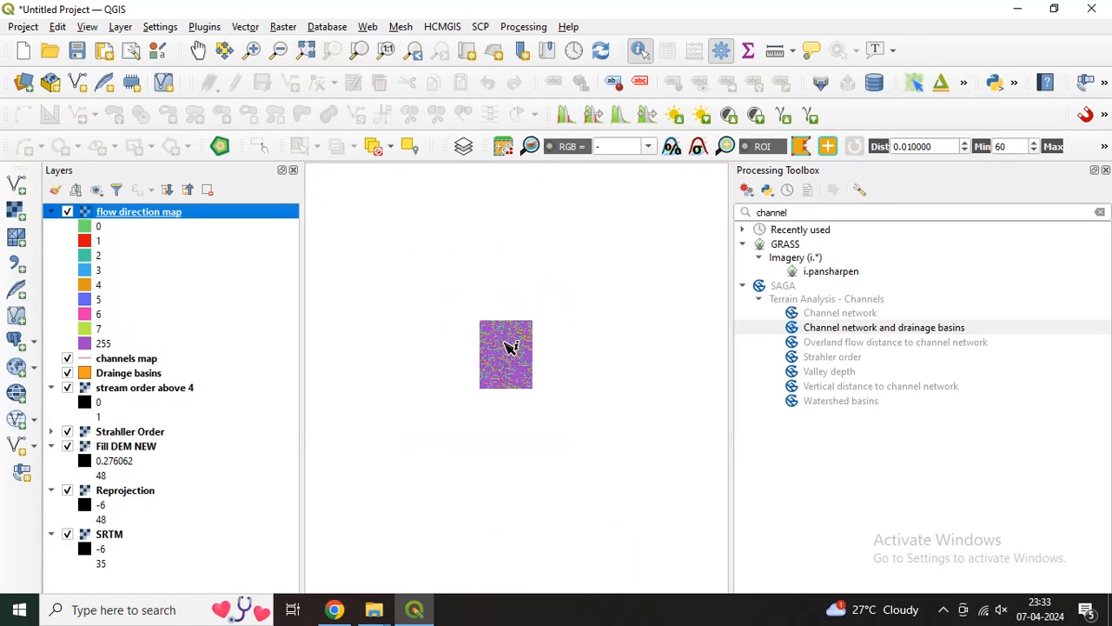
scroll(509, 344, up, 3)
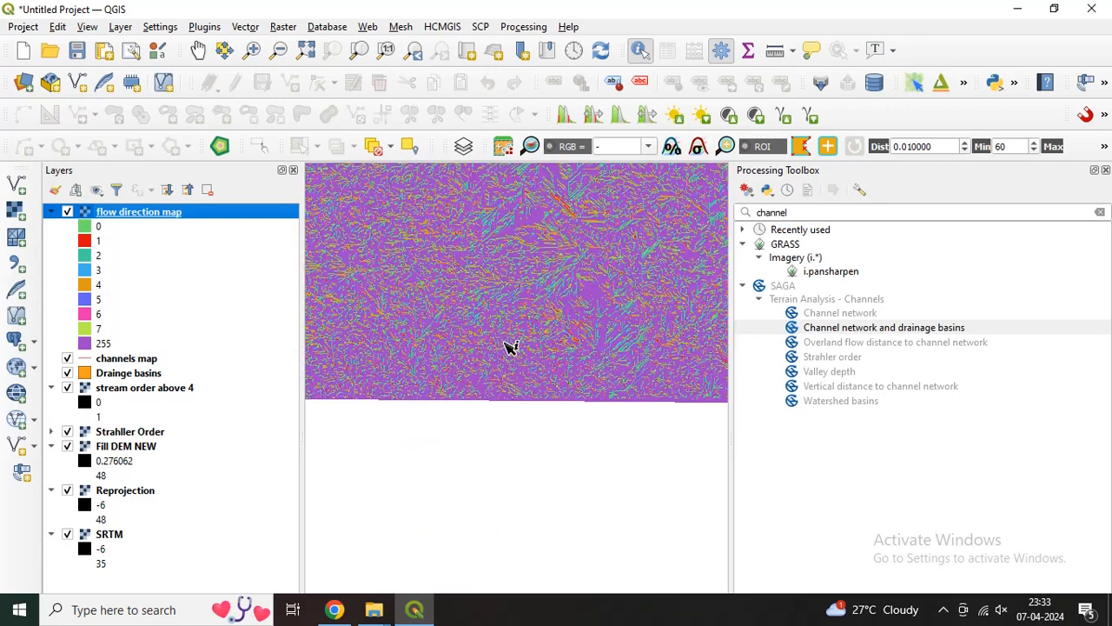
Hide the flow direction map, Drainge basins and channels map layers so the stream order above 4 raster shows.
click(124, 358)
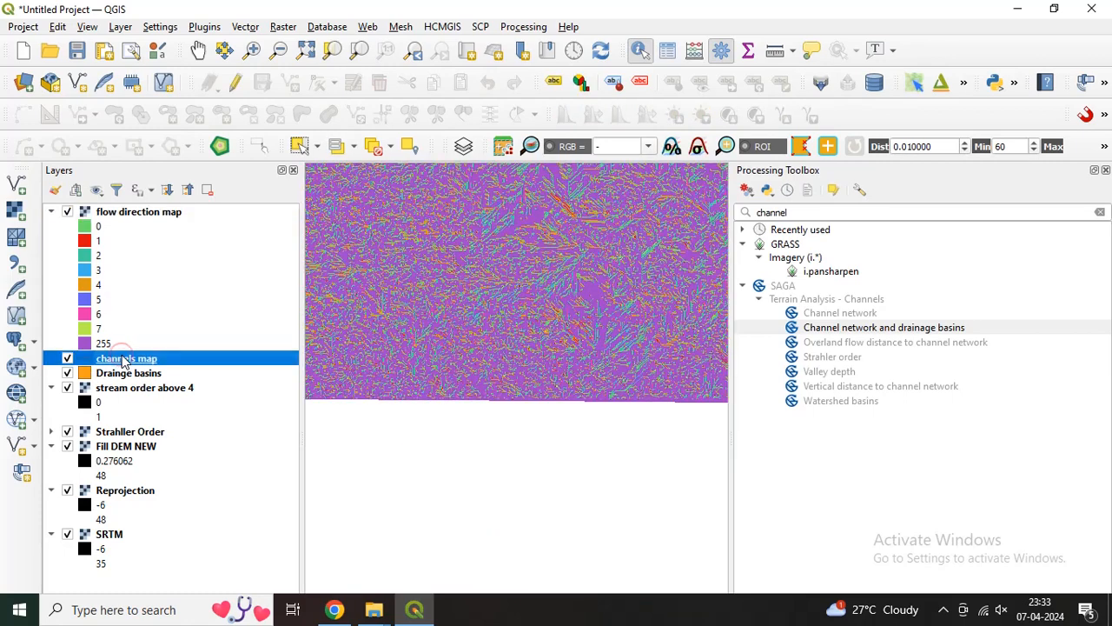
click(67, 212)
scroll(420, 291, up, 4)
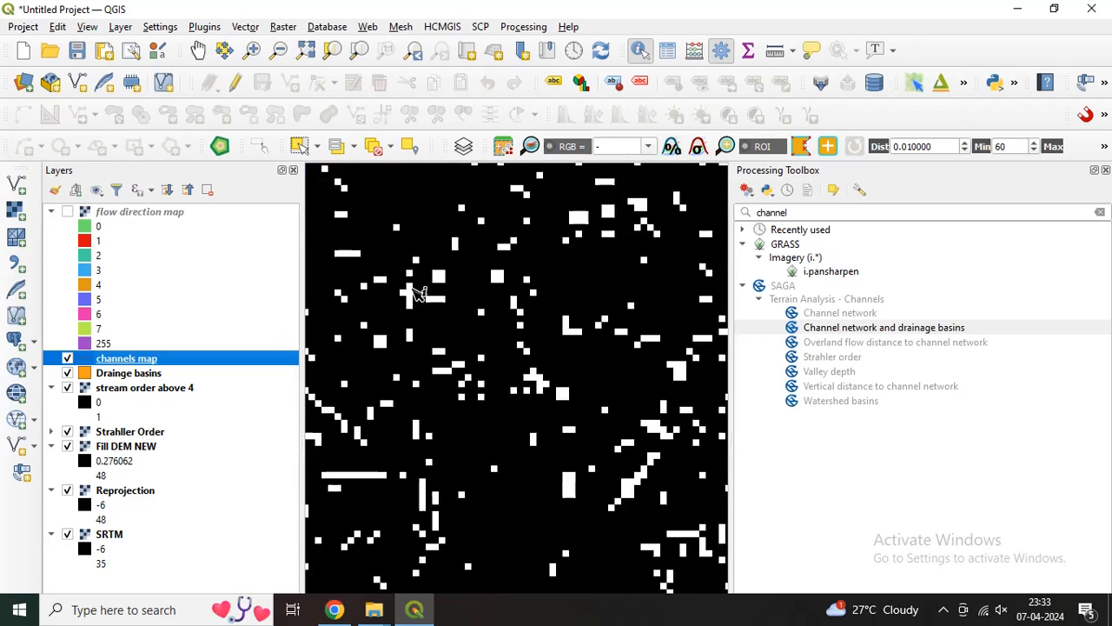
click(67, 375)
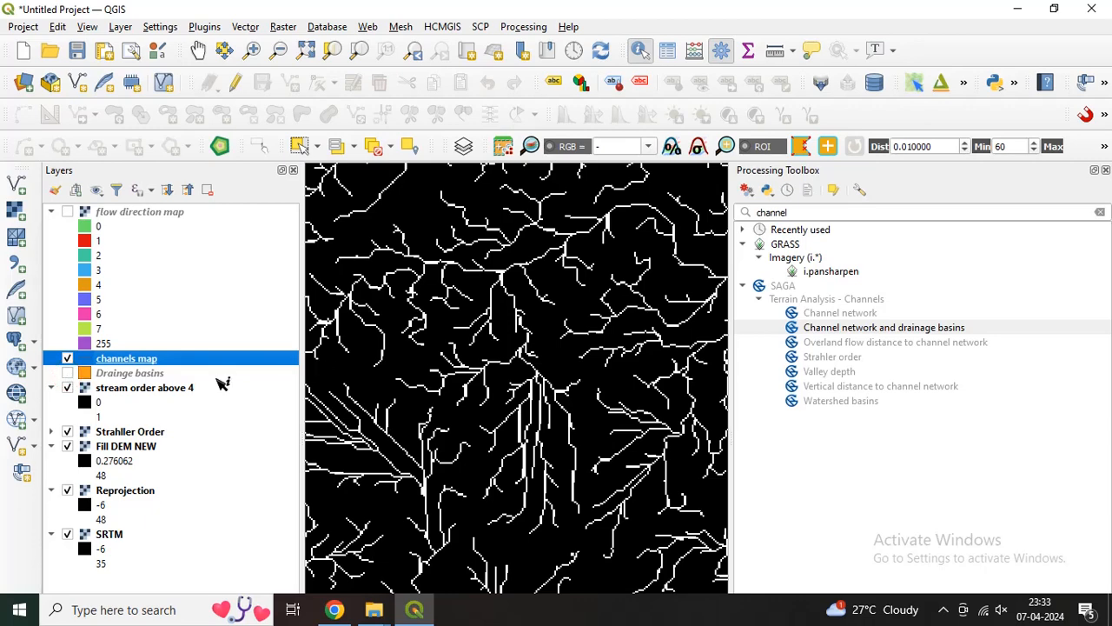
click(145, 380)
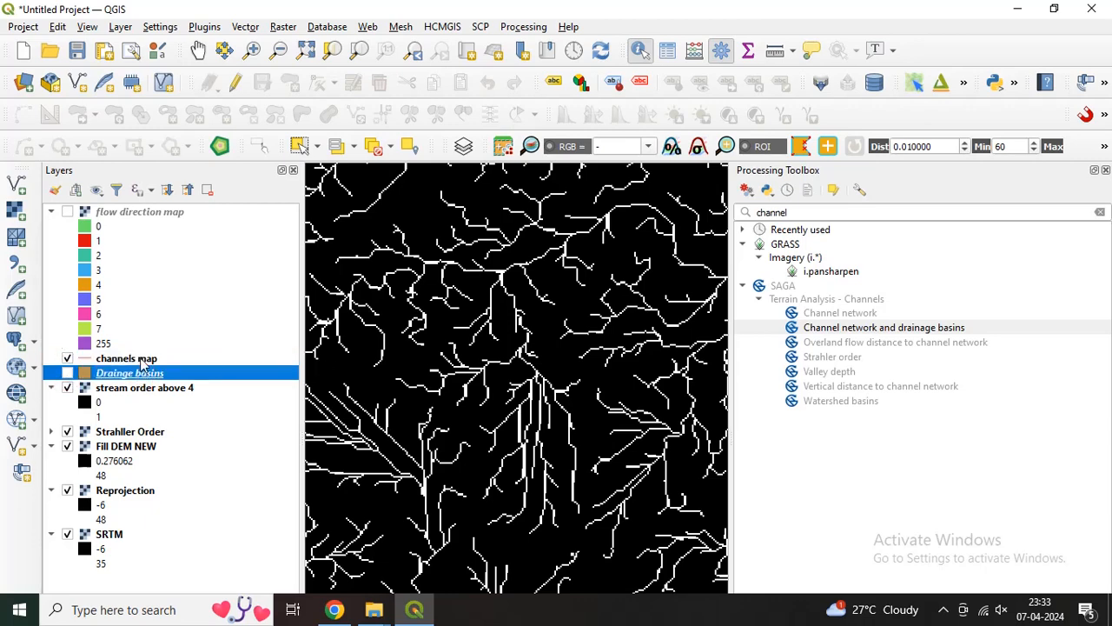
scroll(423, 375, down, 3)
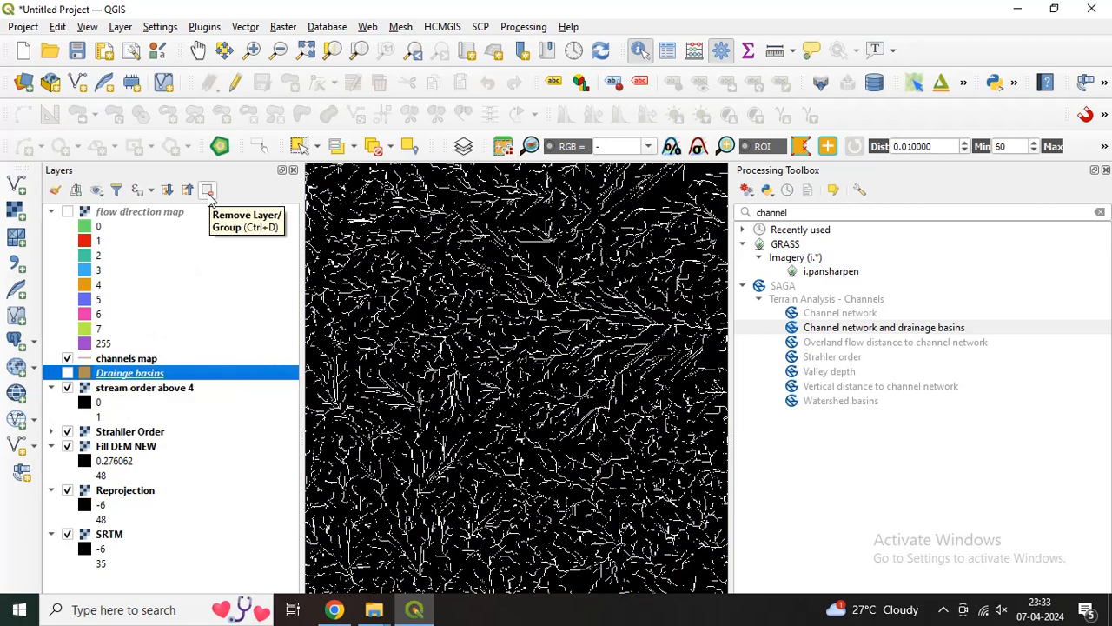
click(67, 358)
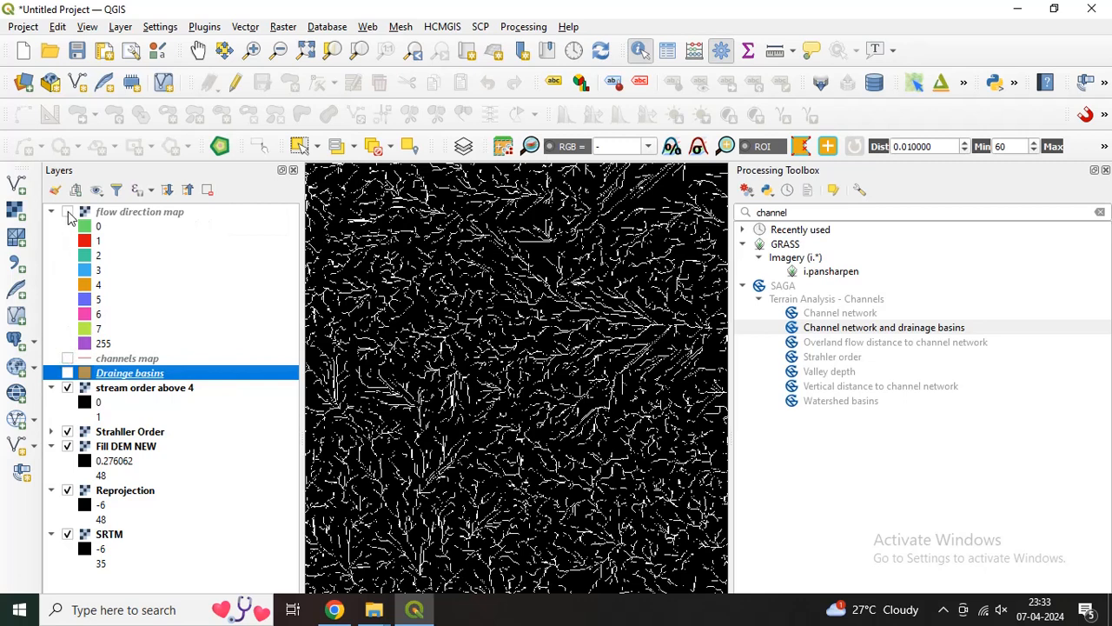
click(67, 212)
click(68, 212)
Open the Channel network and drainage basins tool with Fill DEM NEW as the elevation input.
click(847, 334)
double_click(847, 330)
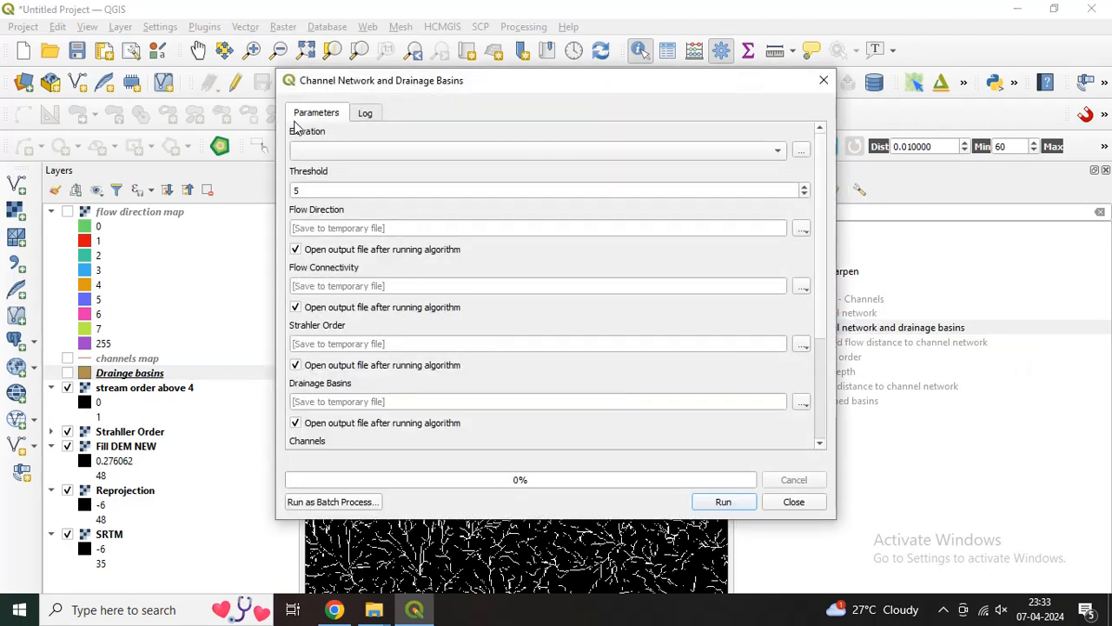
click(315, 151)
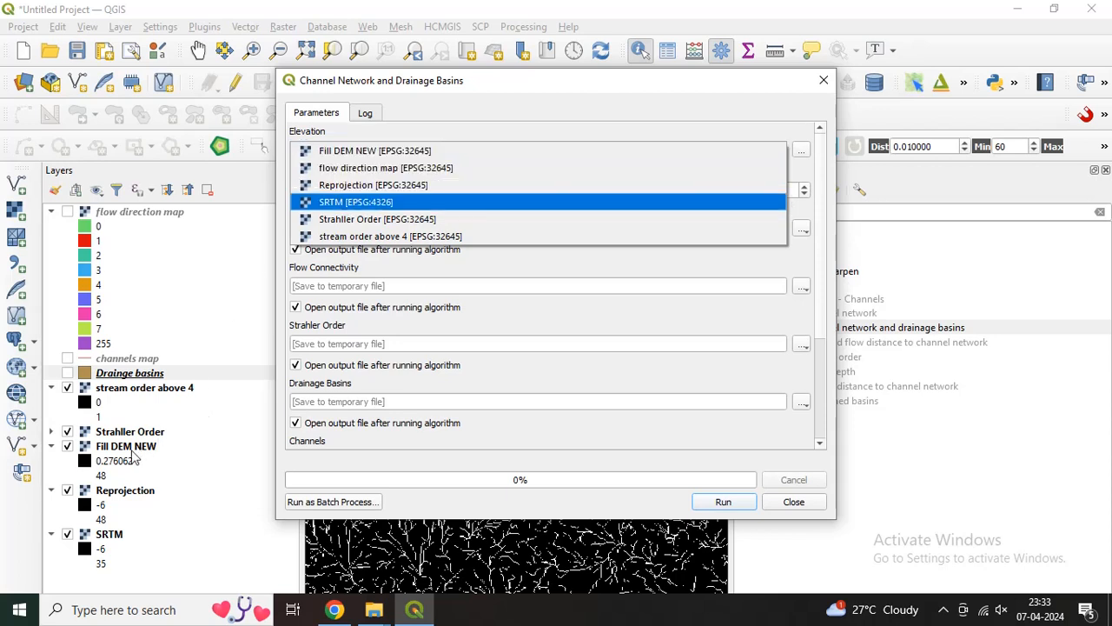
click(336, 157)
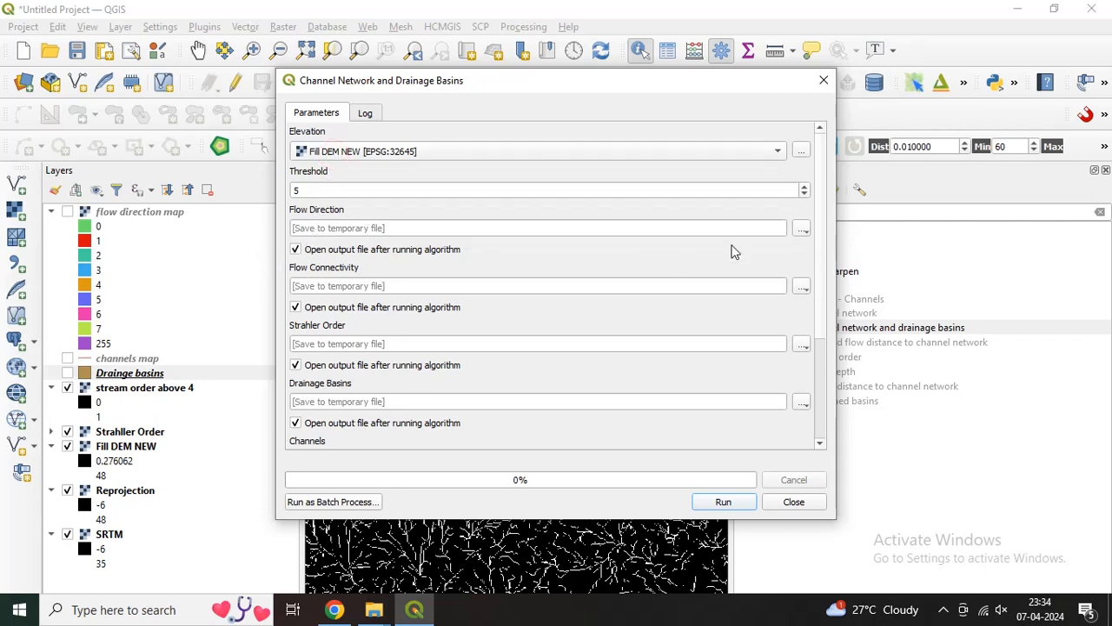
Set the Flow Direction output to save in New folder (4) as the SDAT file flow direction of river basin.
click(801, 229)
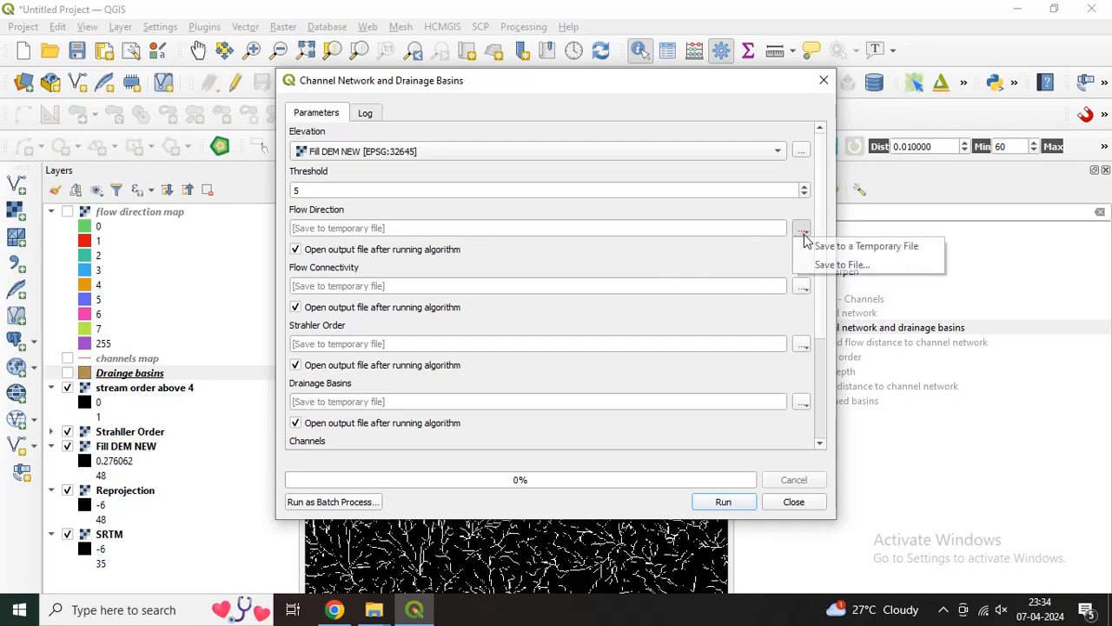
click(809, 260)
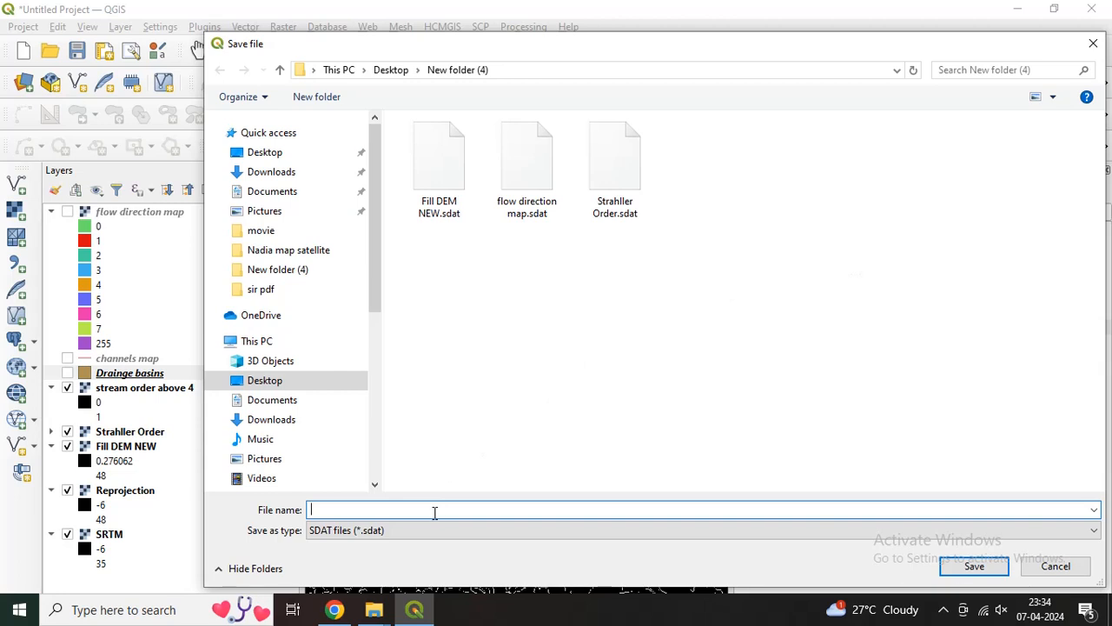
text(flow dir)
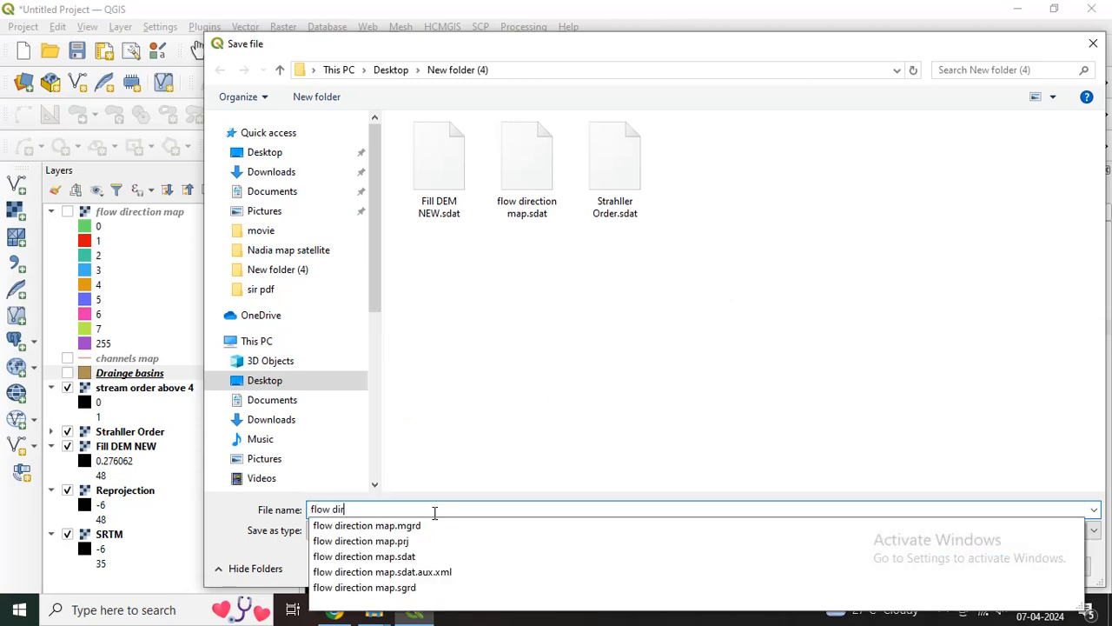
text(ection of r)
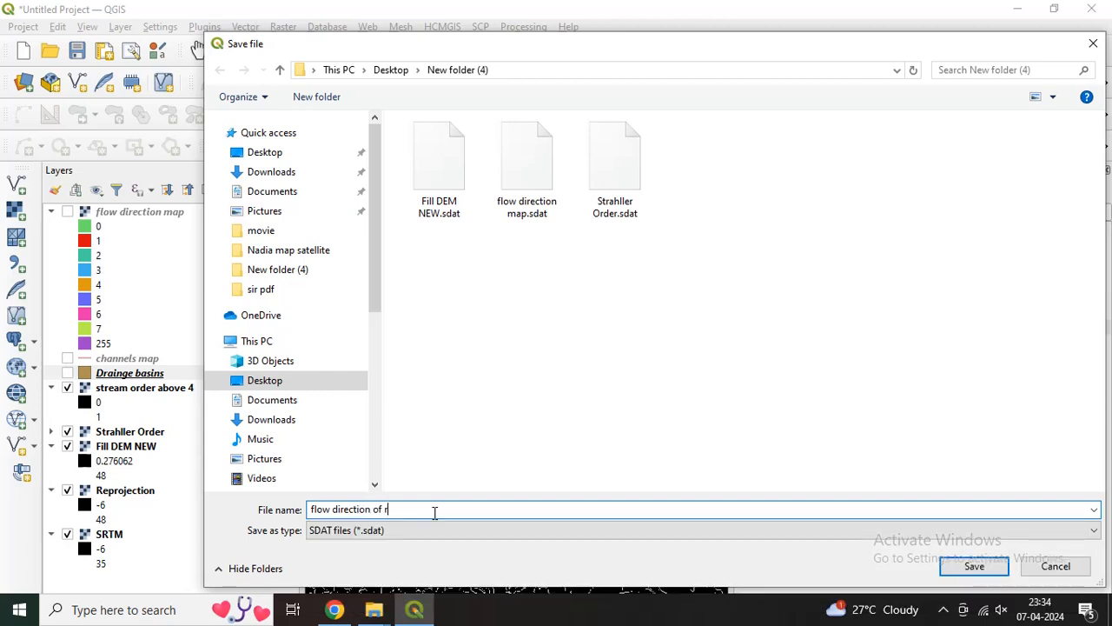
text(iver basin)
click(973, 566)
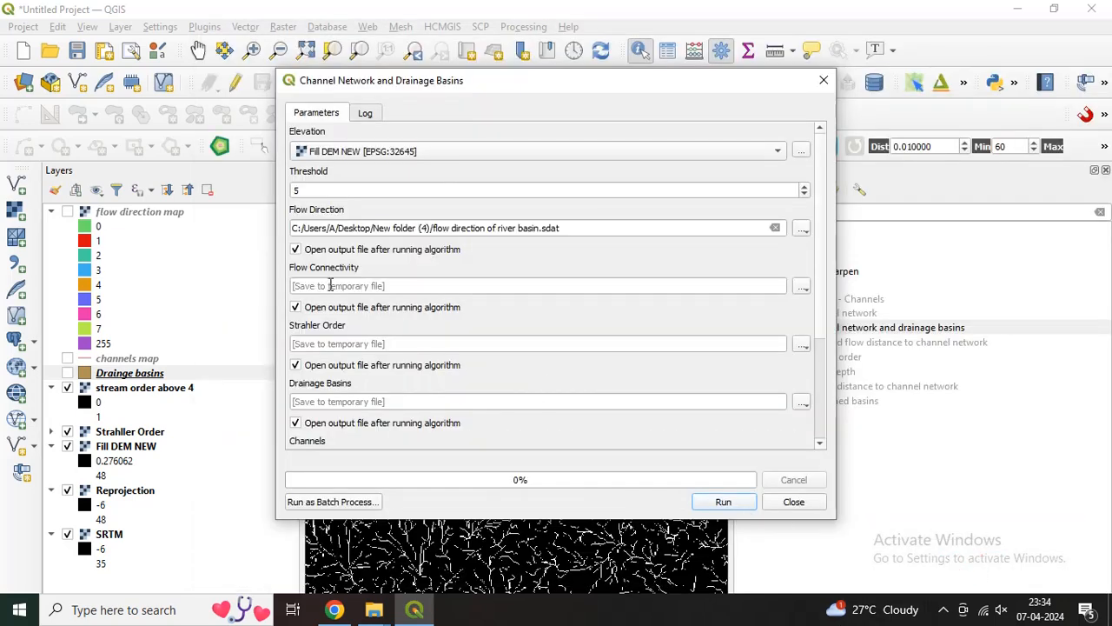
Turn off opening the Flow Connectivity, Strahler Order and first Drainage Basins outputs after the run.
click(296, 308)
click(295, 366)
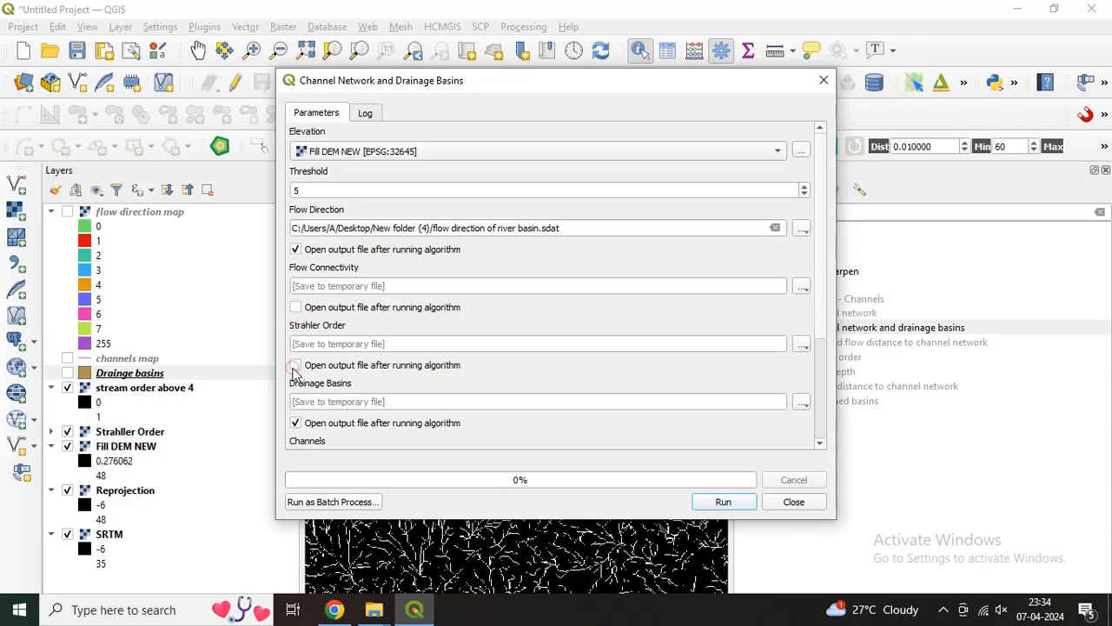
click(295, 423)
Set the Channels output to save in New folder (4) as the shapefile Channels for basin area.
scroll(388, 363, down, 3)
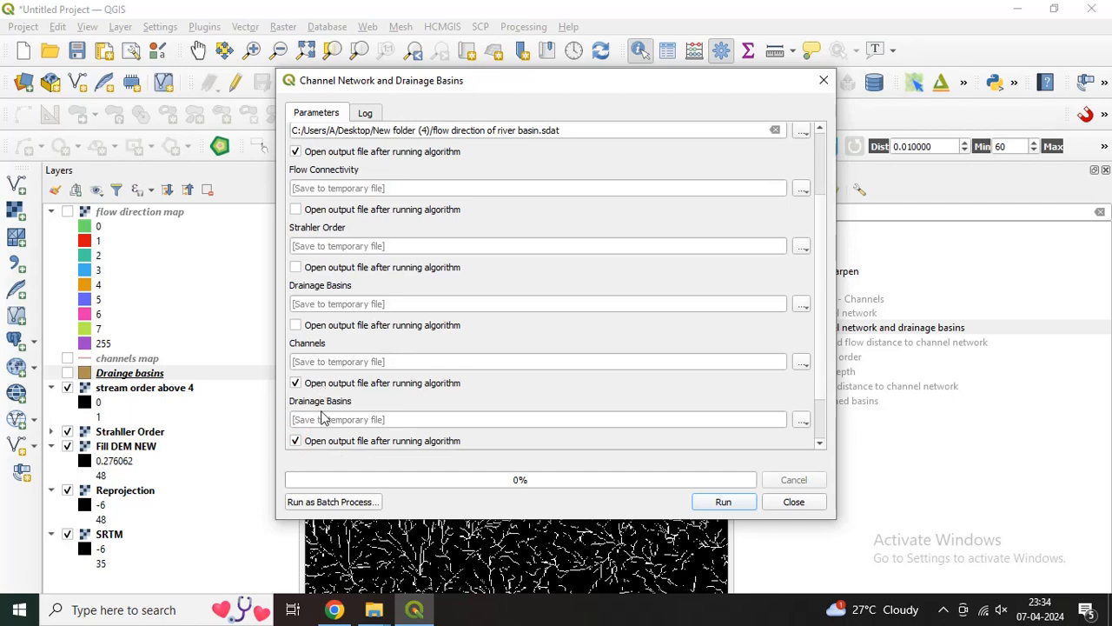
click(801, 362)
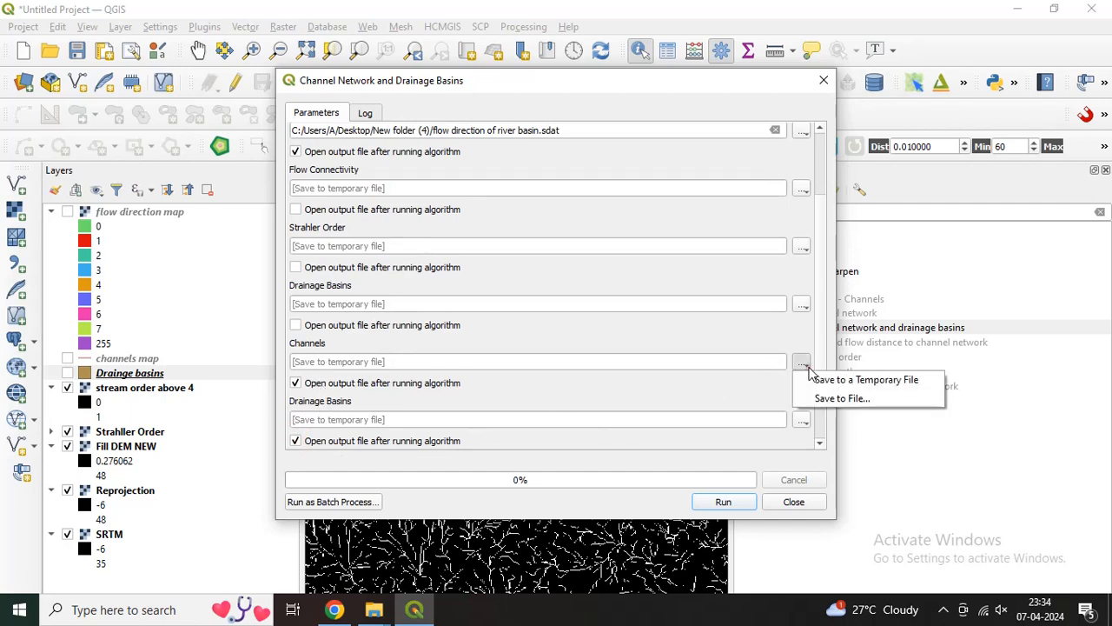
click(847, 397)
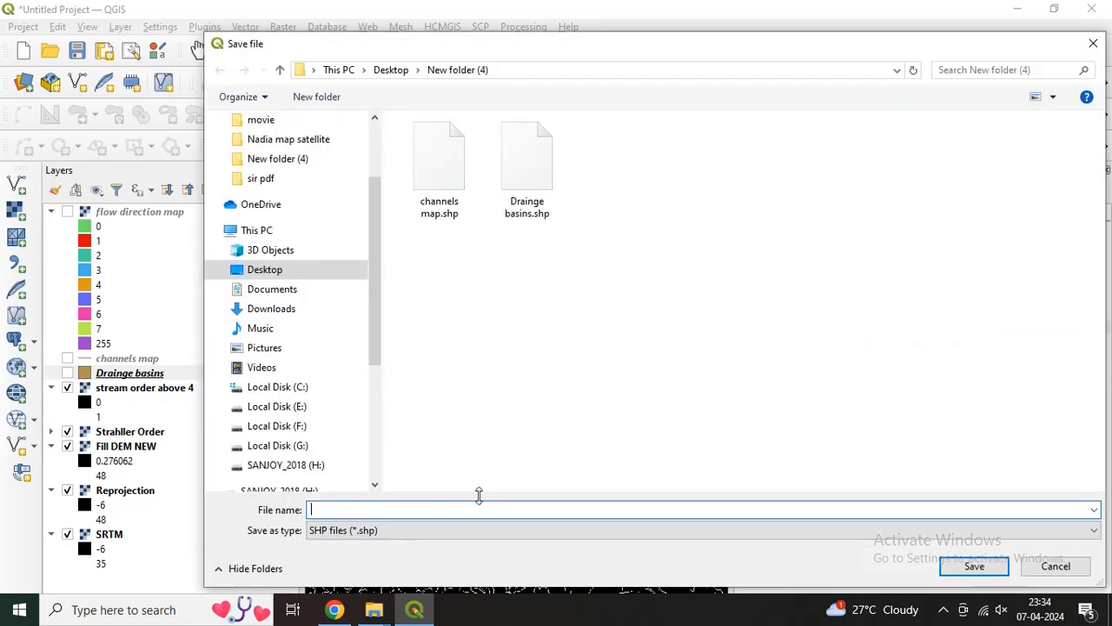
text(Channe)
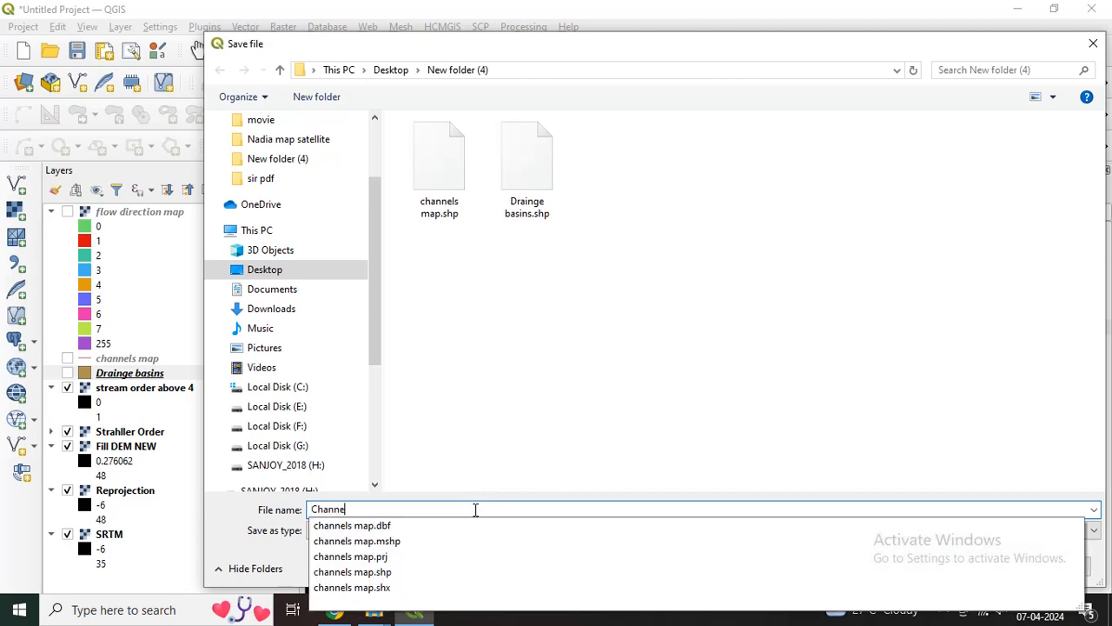
text(ls fo)
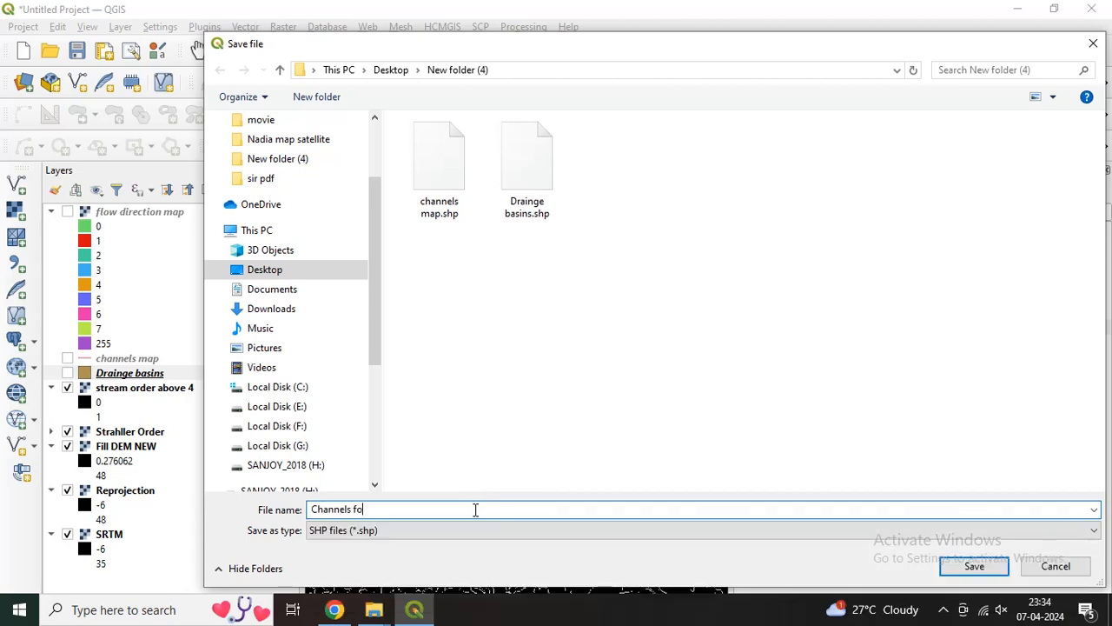
text(r basin area)
click(973, 569)
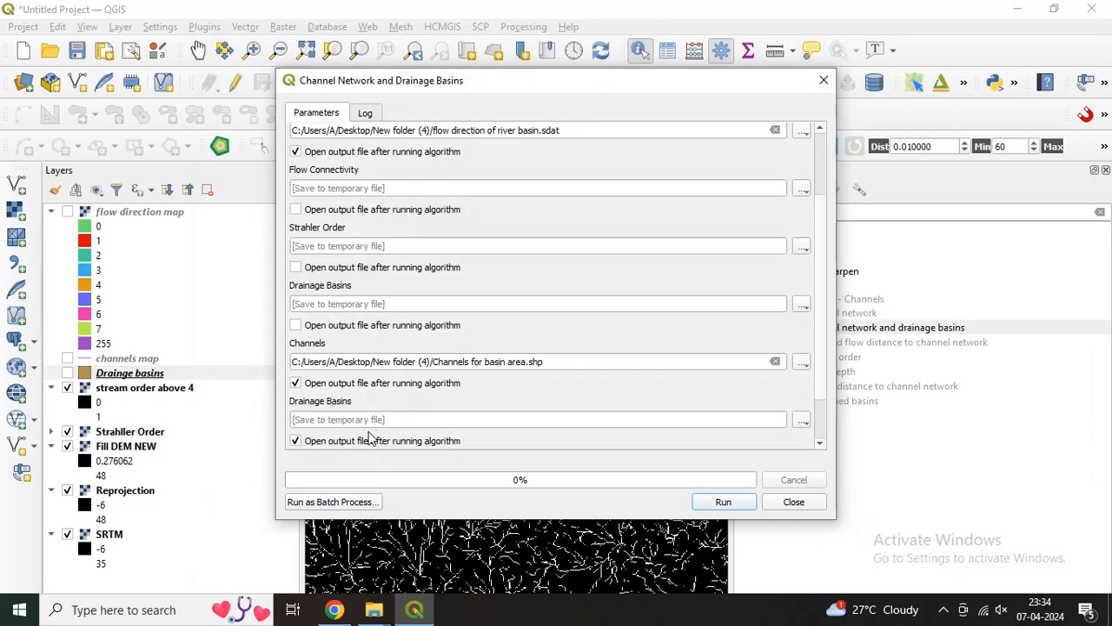
Set the second Drainage Basins output to save in New folder (4) as the shapefile Drainge basin area.
scroll(373, 430, down, 1)
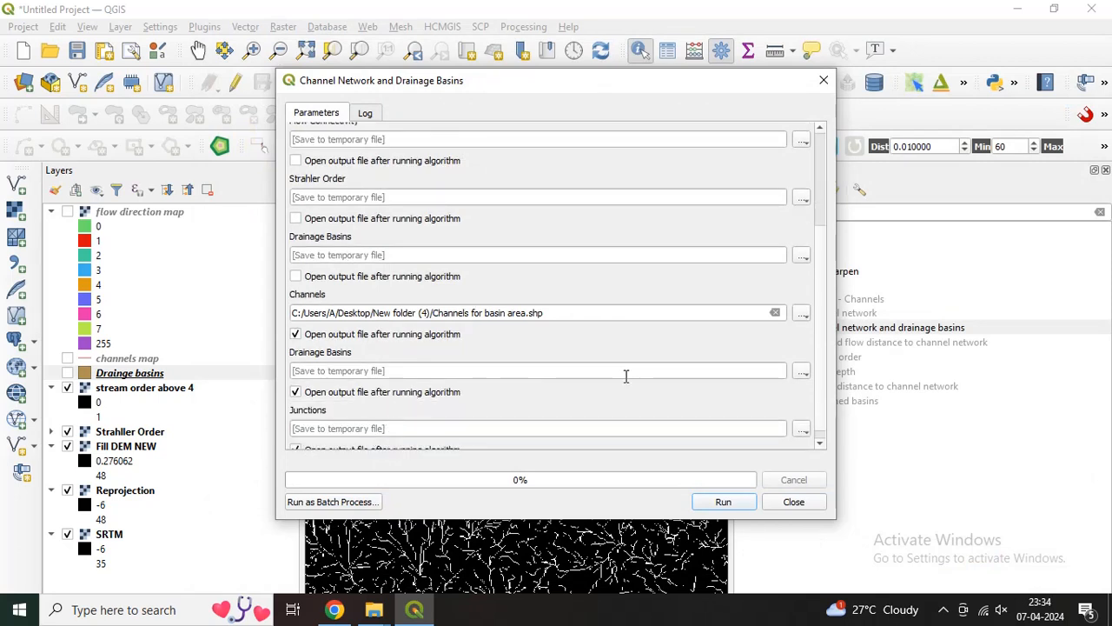
click(801, 371)
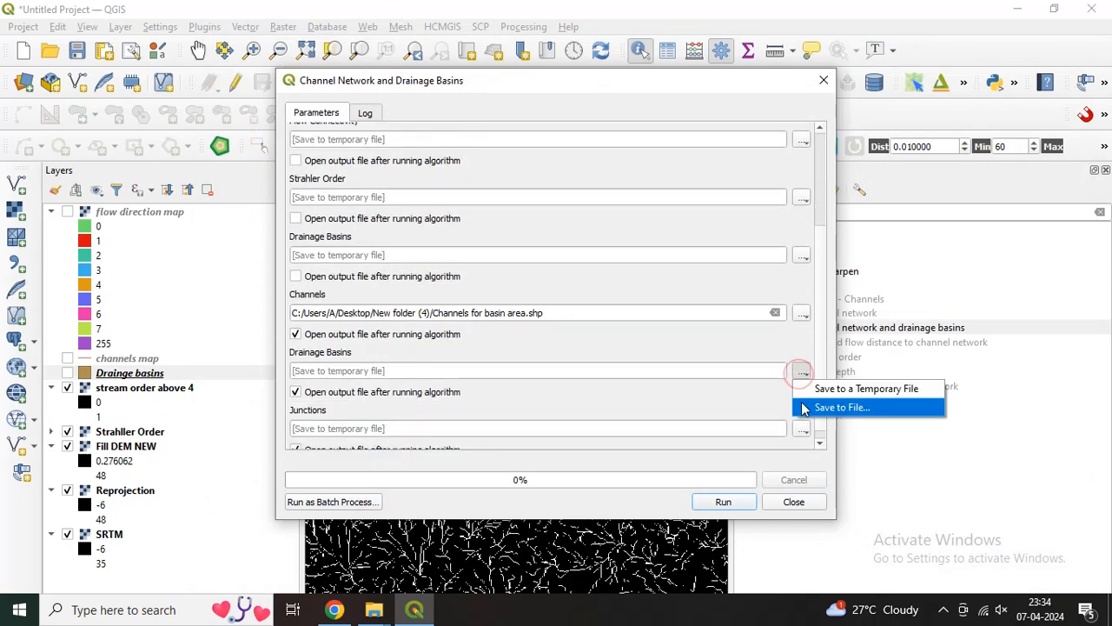
click(801, 402)
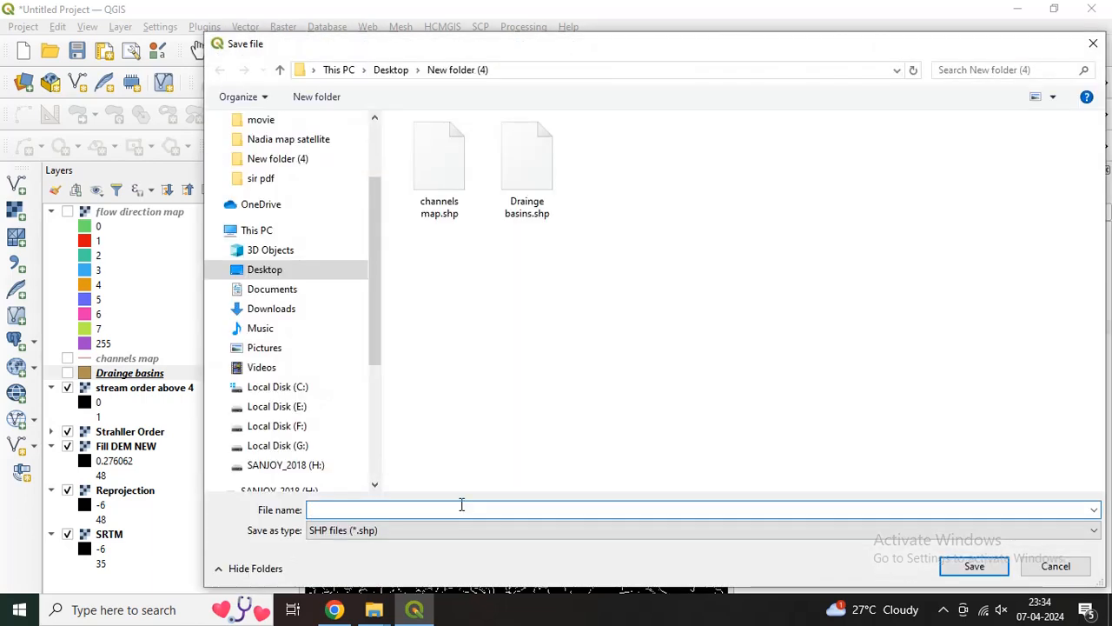
text(Drai)
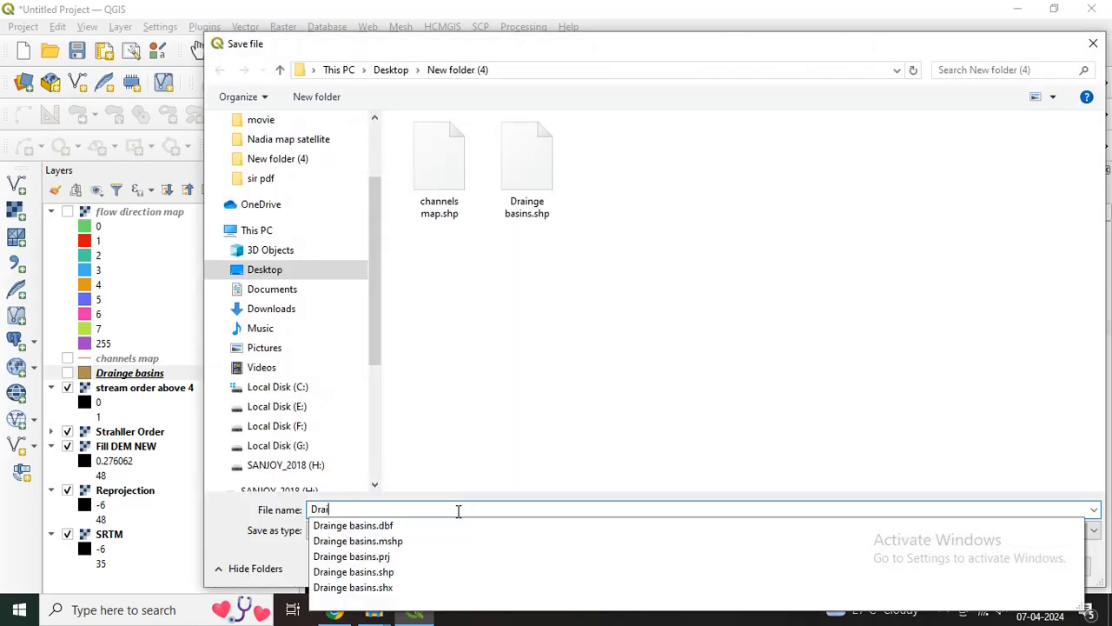
text(nge basin area)
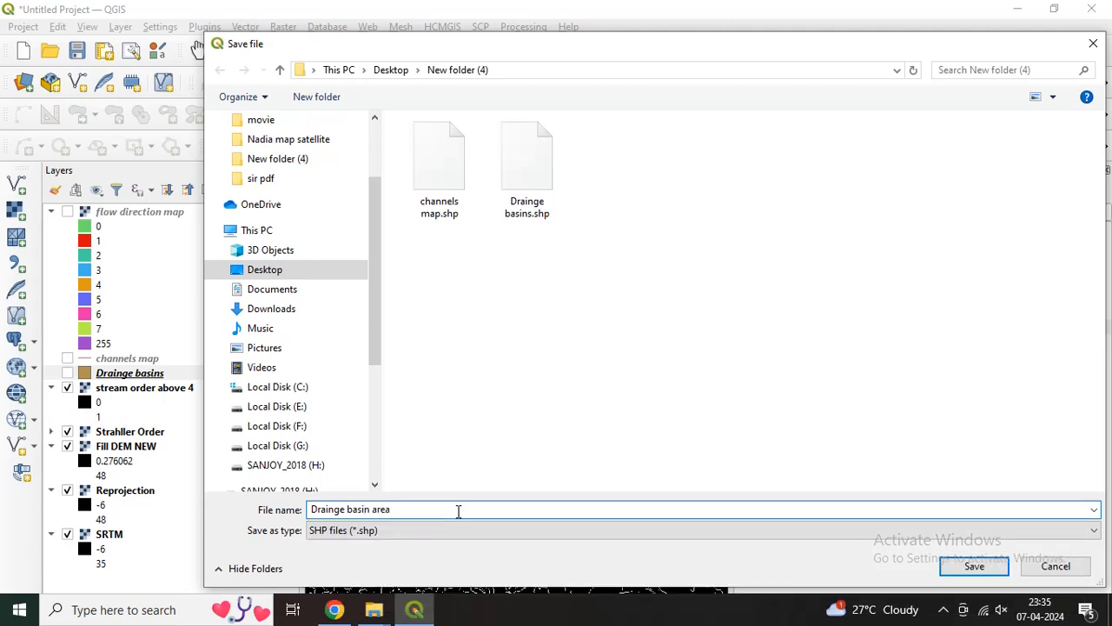
click(991, 565)
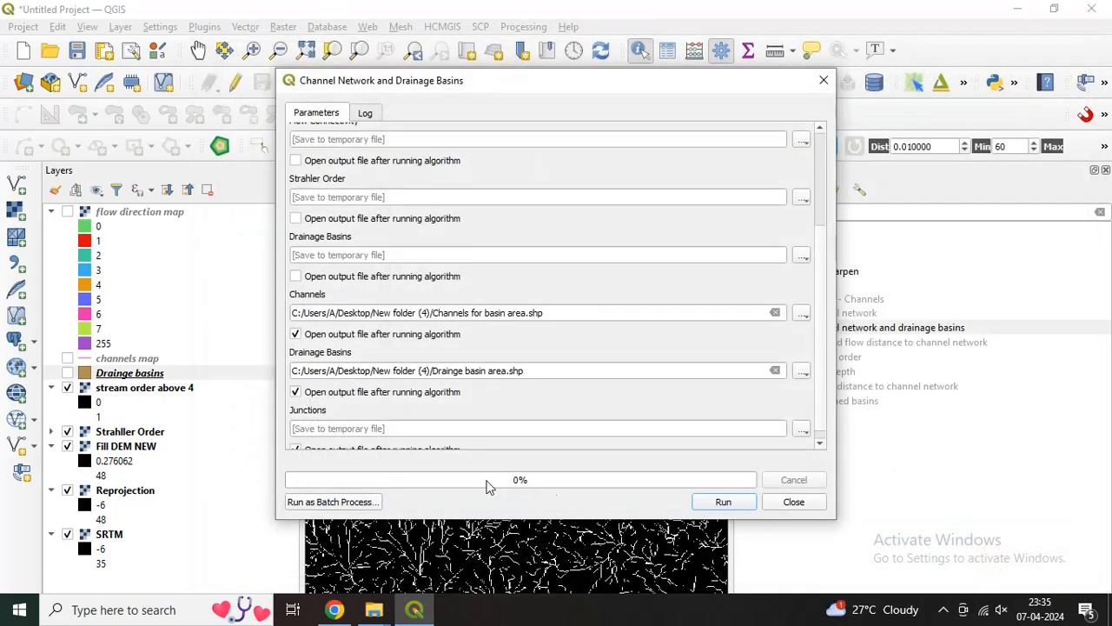
Turn off opening the Junctions output, run the tool on Fill DEM NEW, and close its dialog.
scroll(392, 424, down, 1)
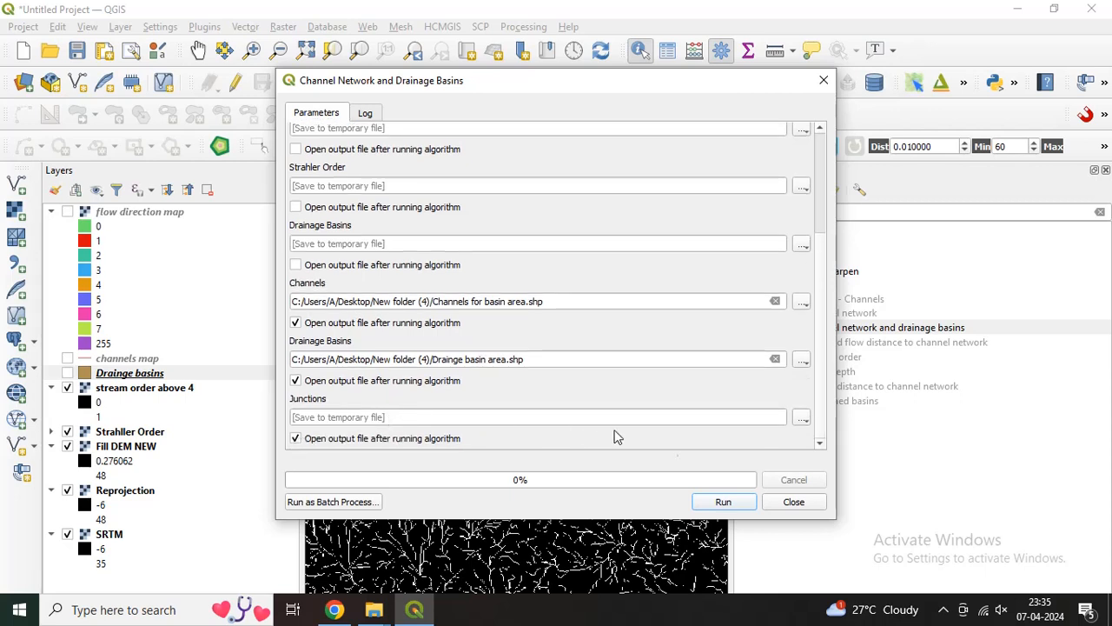
click(295, 438)
click(719, 503)
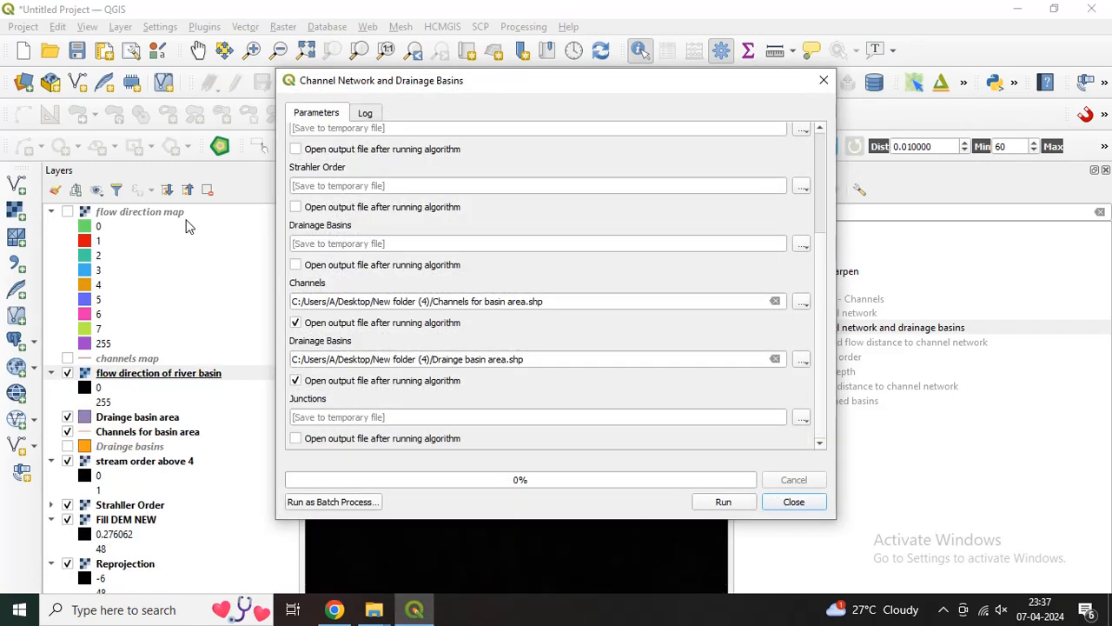
click(787, 503)
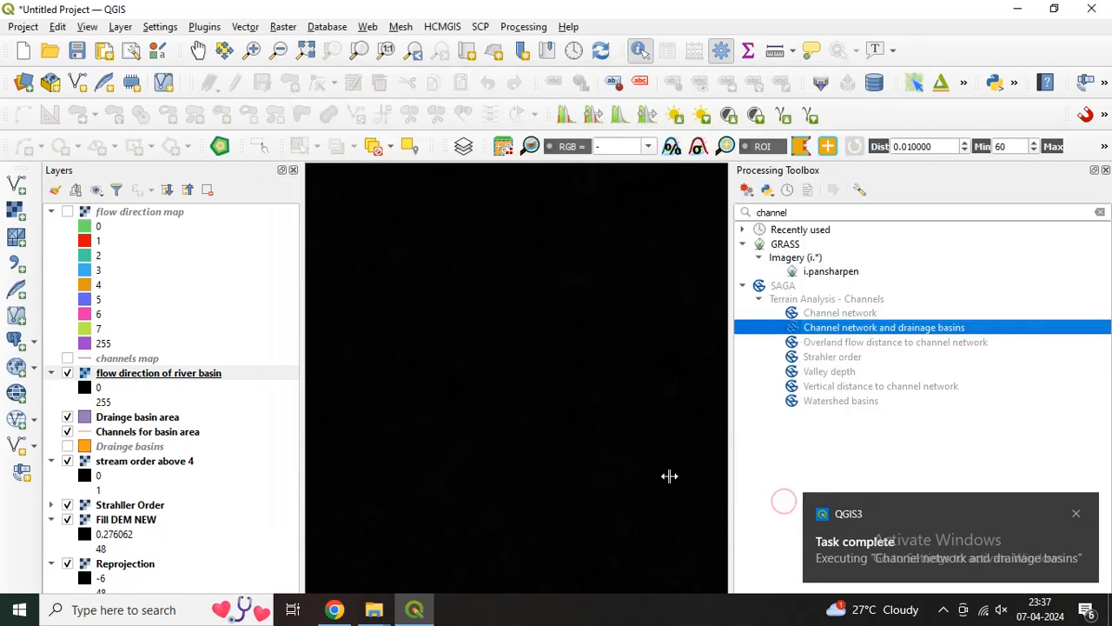
Remove the old flow direction map layer from the project.
click(162, 212)
click(207, 188)
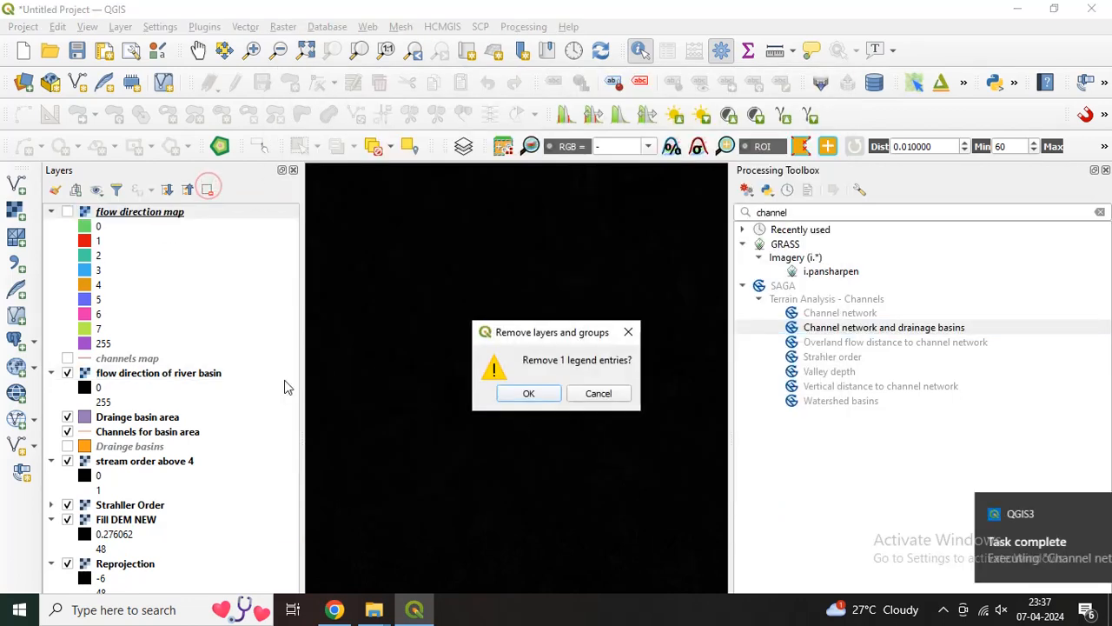
click(527, 393)
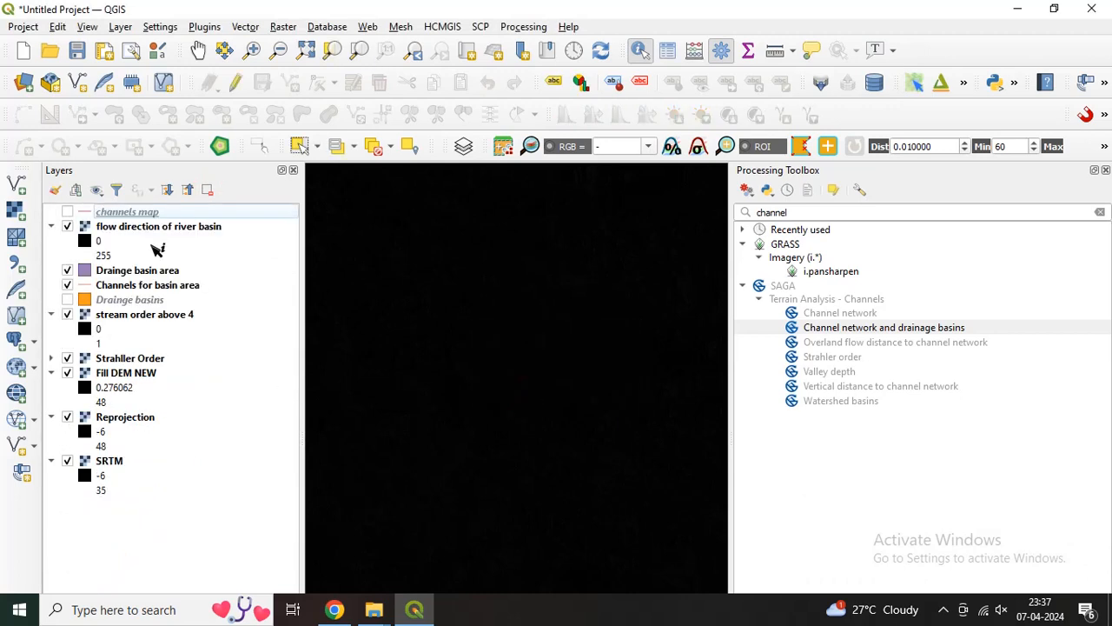
Try to remove the channels map layer from the project, and dismiss the message bar.
click(207, 188)
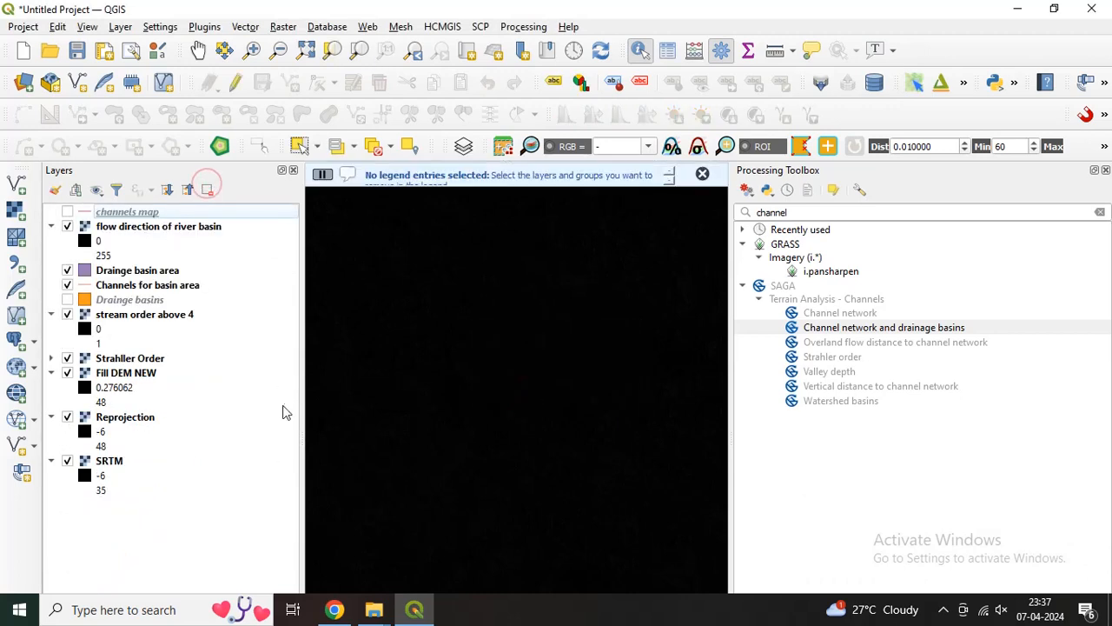
click(209, 190)
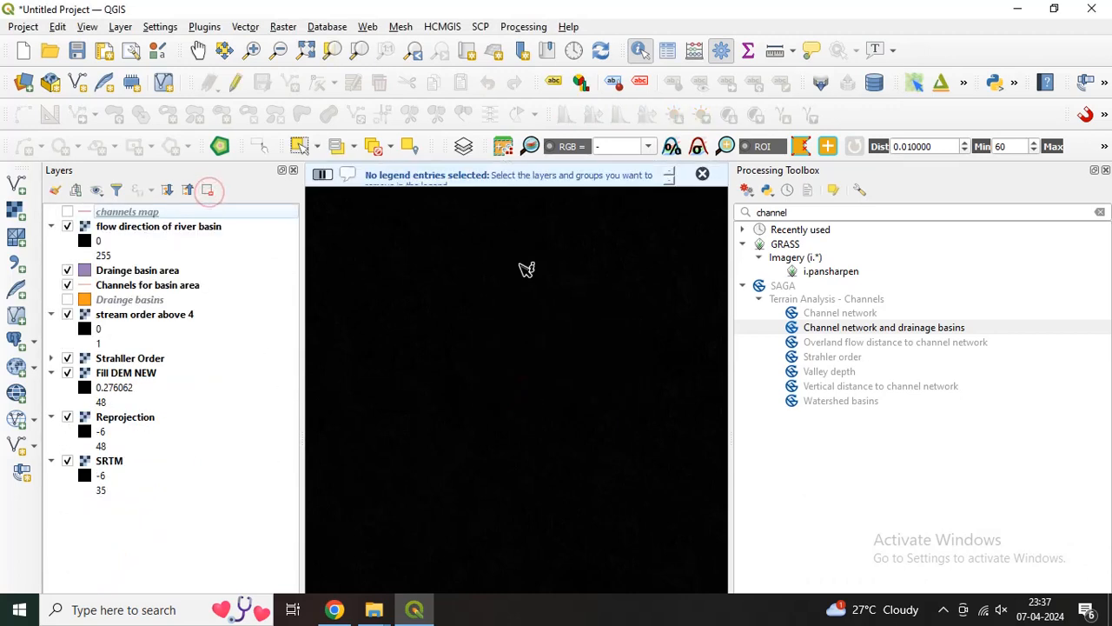
click(702, 174)
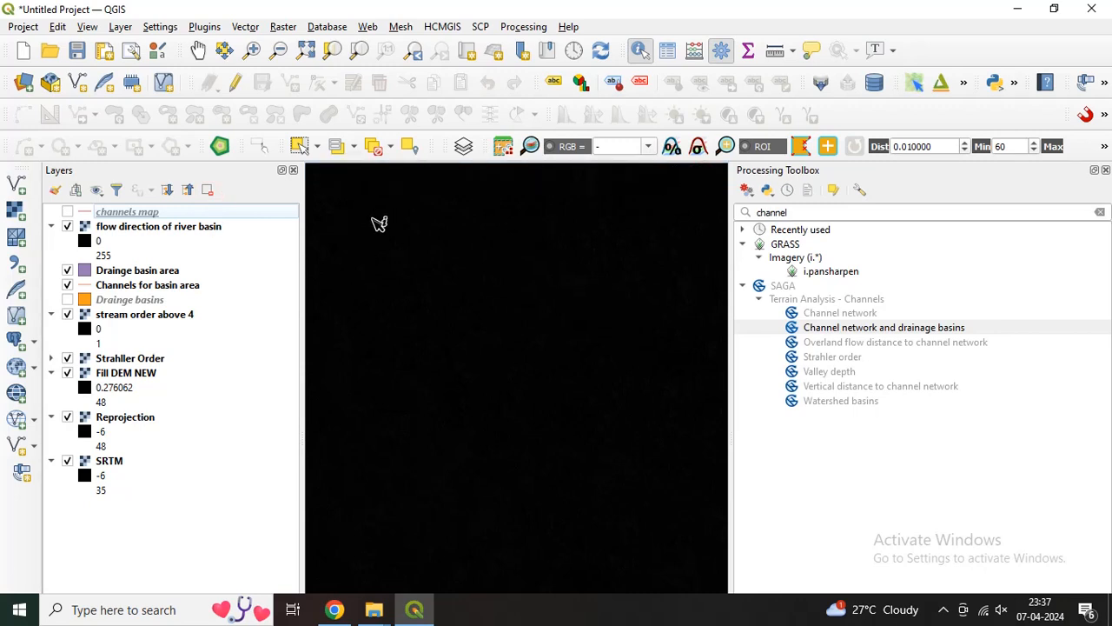
Remove the channels map layer and the old Drainge basins layer from the project.
click(139, 212)
click(207, 190)
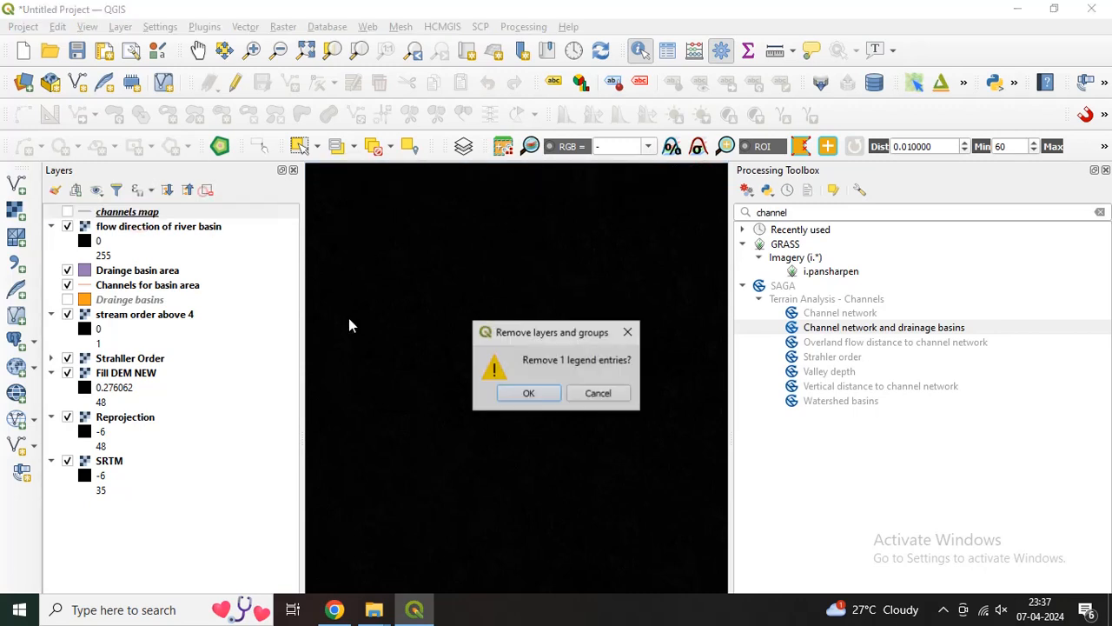
click(528, 392)
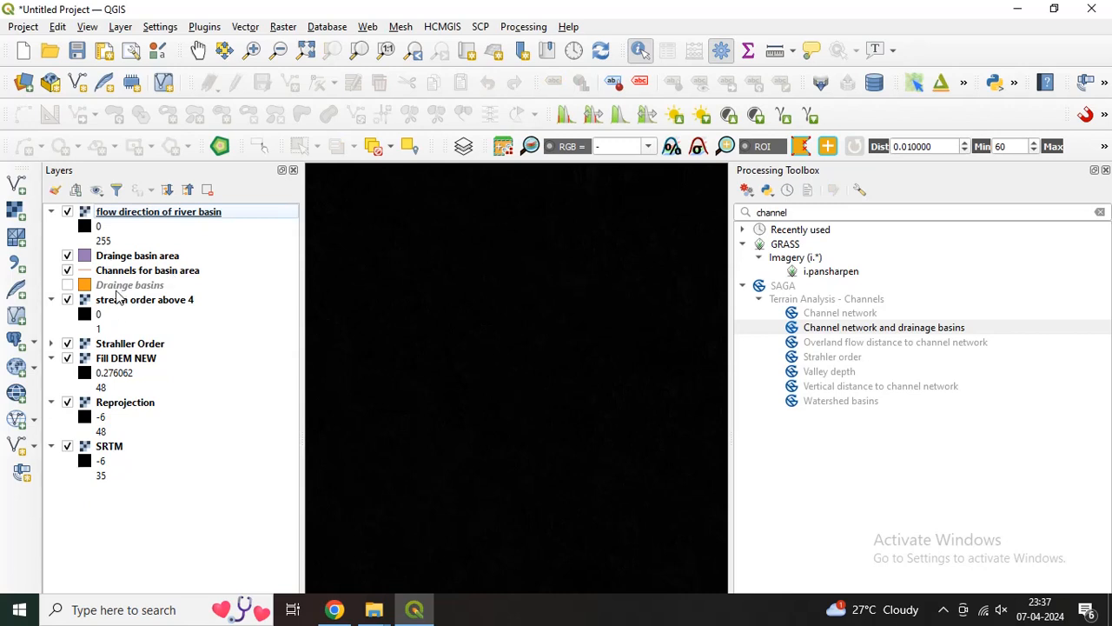
click(122, 286)
click(207, 189)
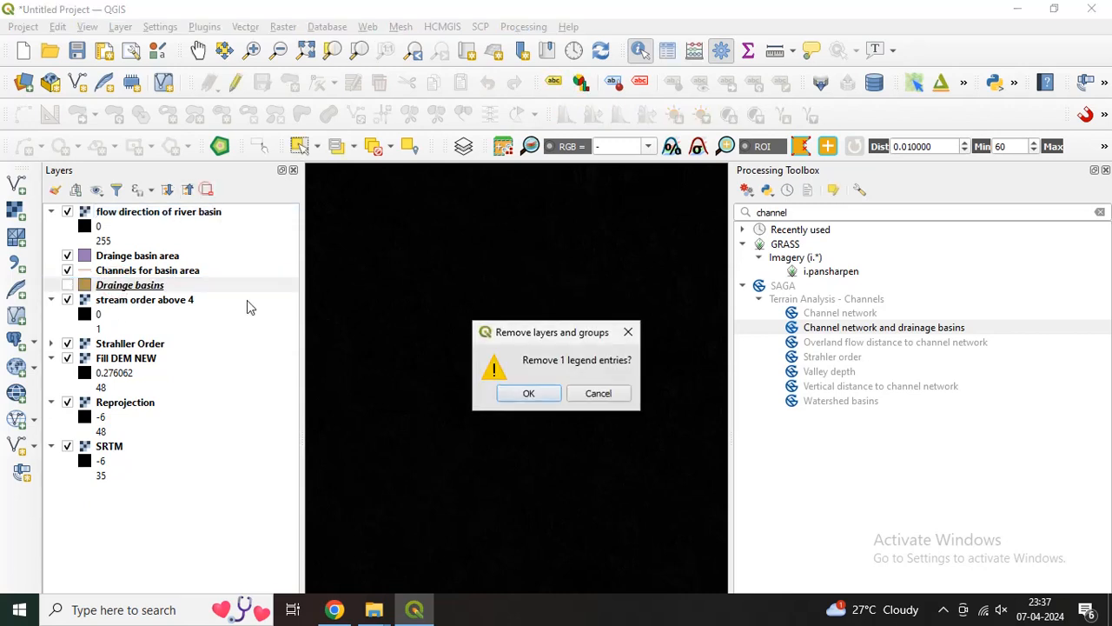
click(511, 395)
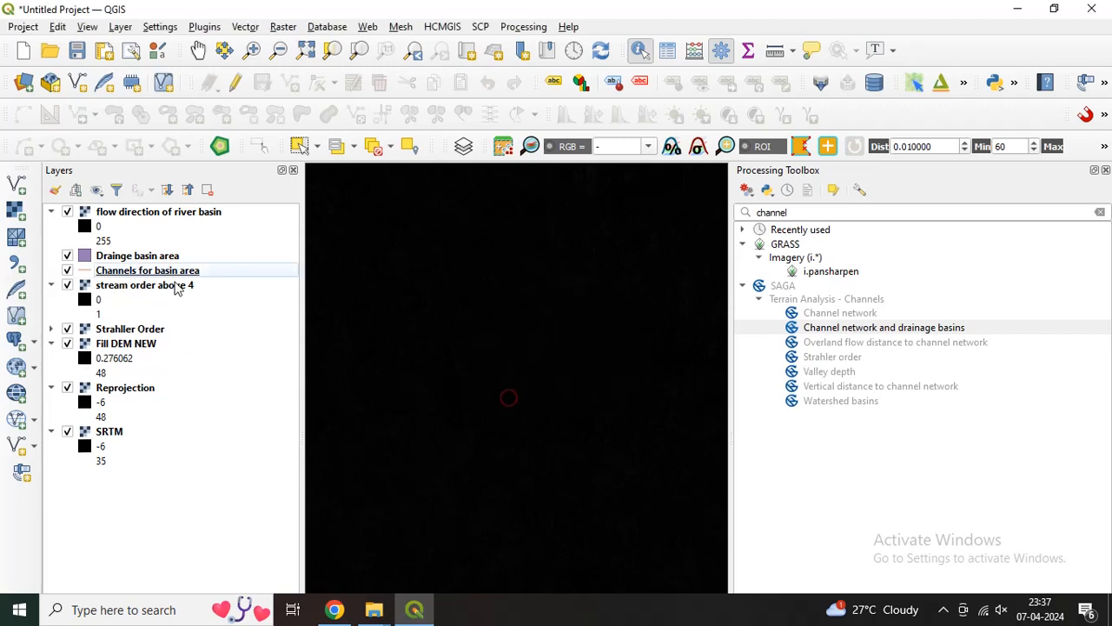
Style the flow direction of river basin layer with Paletted/Unique values, classifying Band 1 with random colors, and apply it.
click(138, 213)
right_click(137, 209)
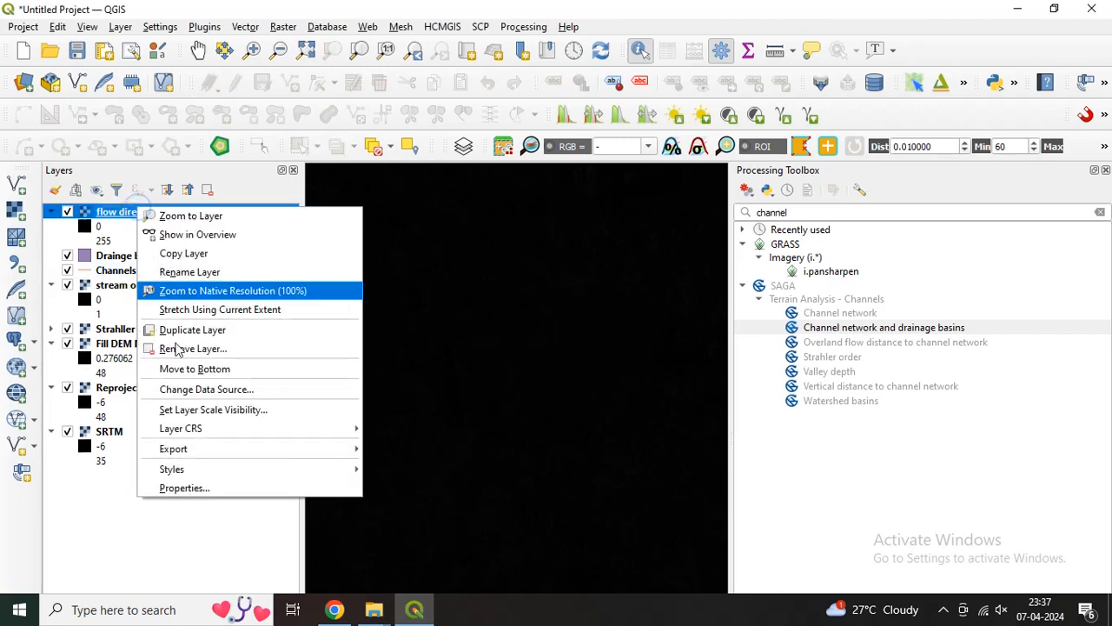
click(208, 485)
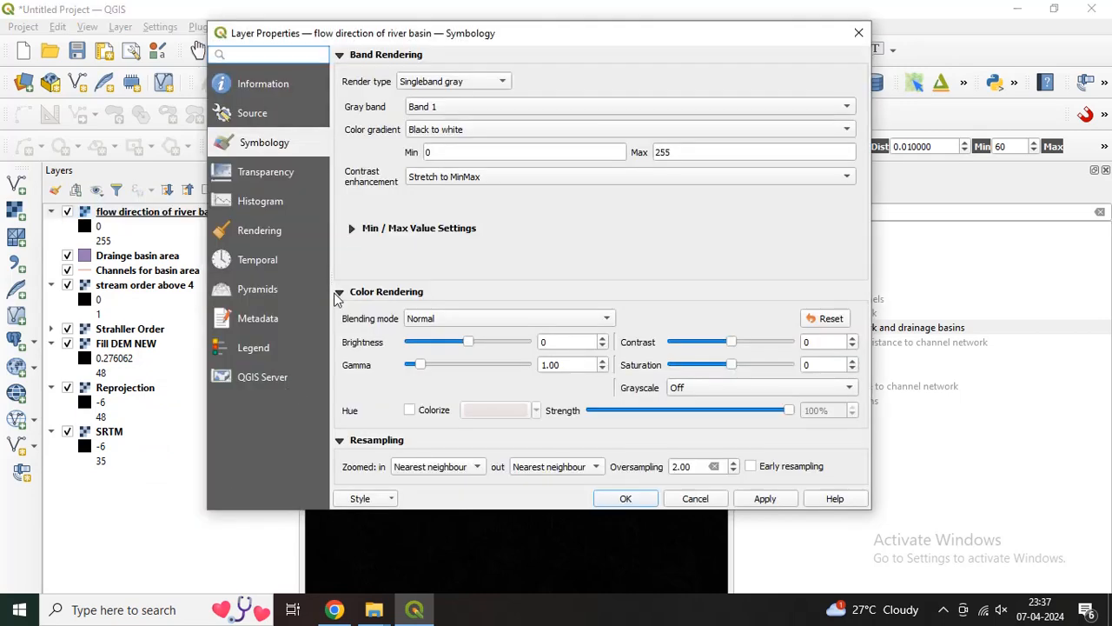
click(447, 83)
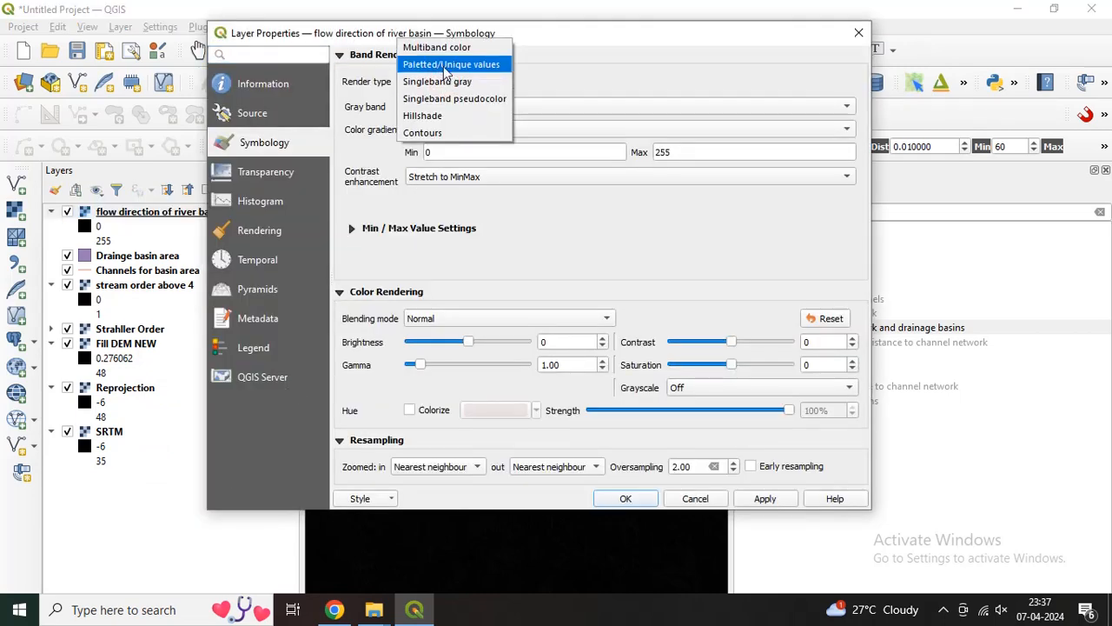
click(443, 65)
click(399, 389)
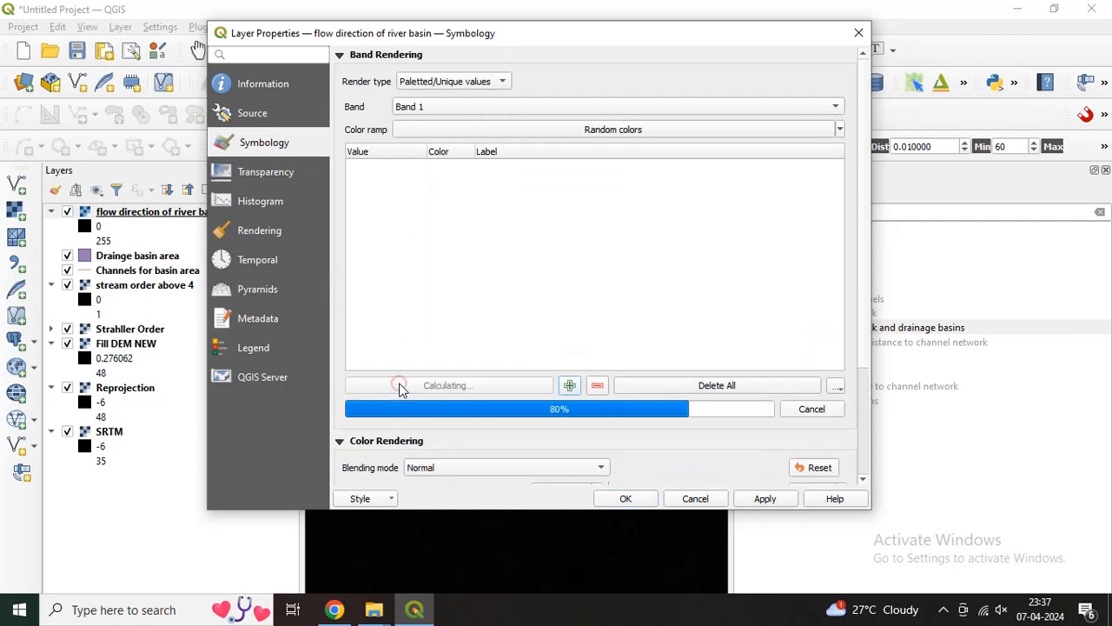
scroll(467, 310, down, 5)
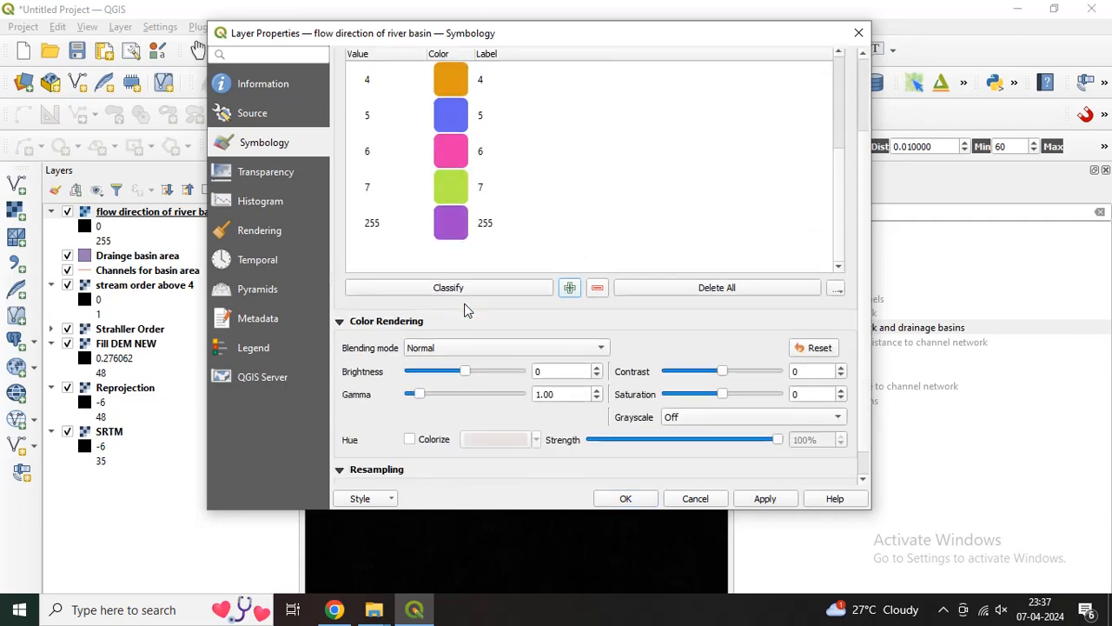
click(765, 498)
click(647, 506)
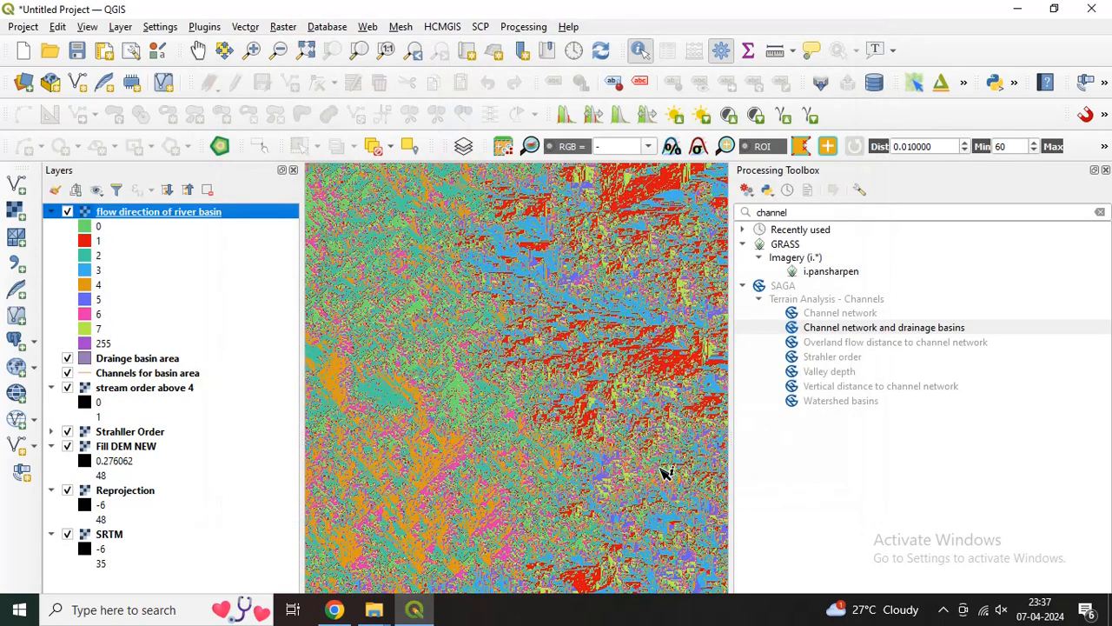
Close the Processing Toolbox and examine the cells of the classified flow direction raster up close.
click(1105, 169)
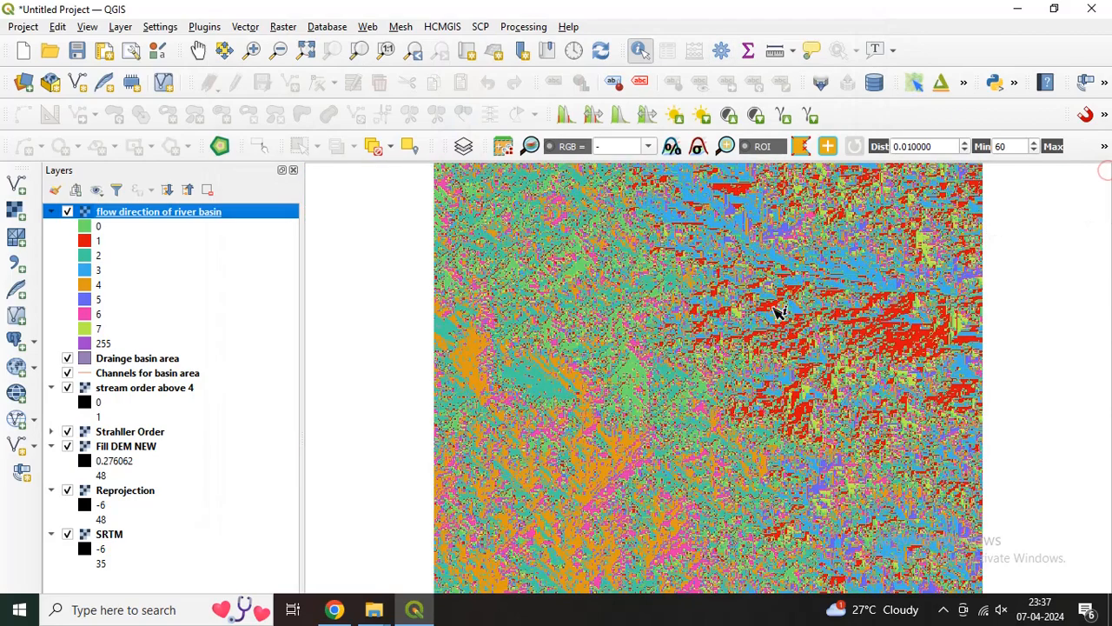
scroll(665, 330, up, 3)
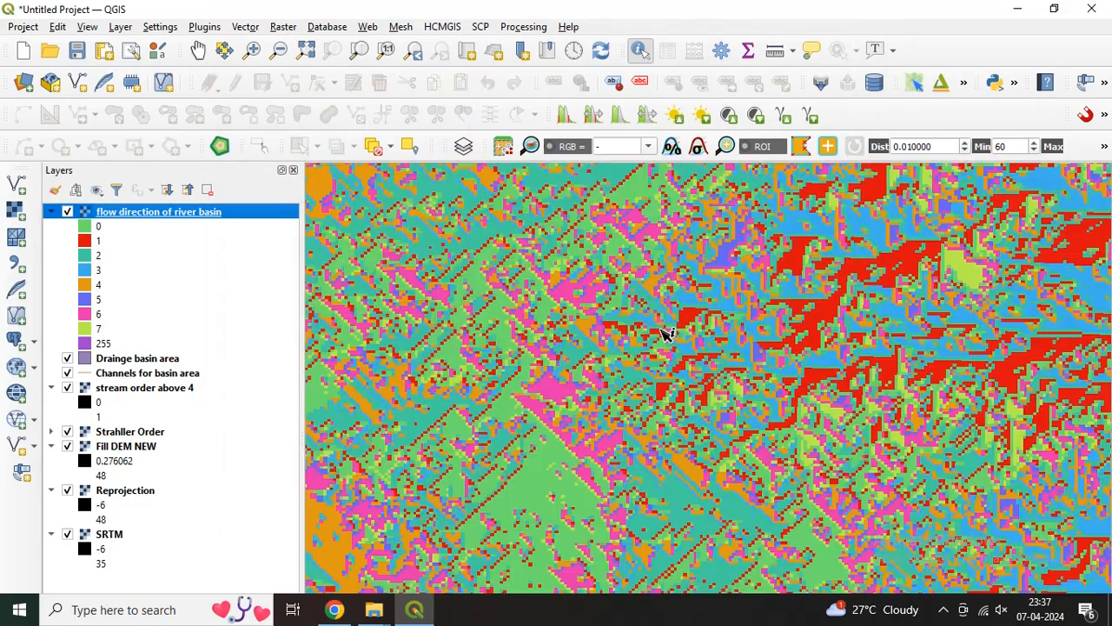
scroll(665, 334, up, 3)
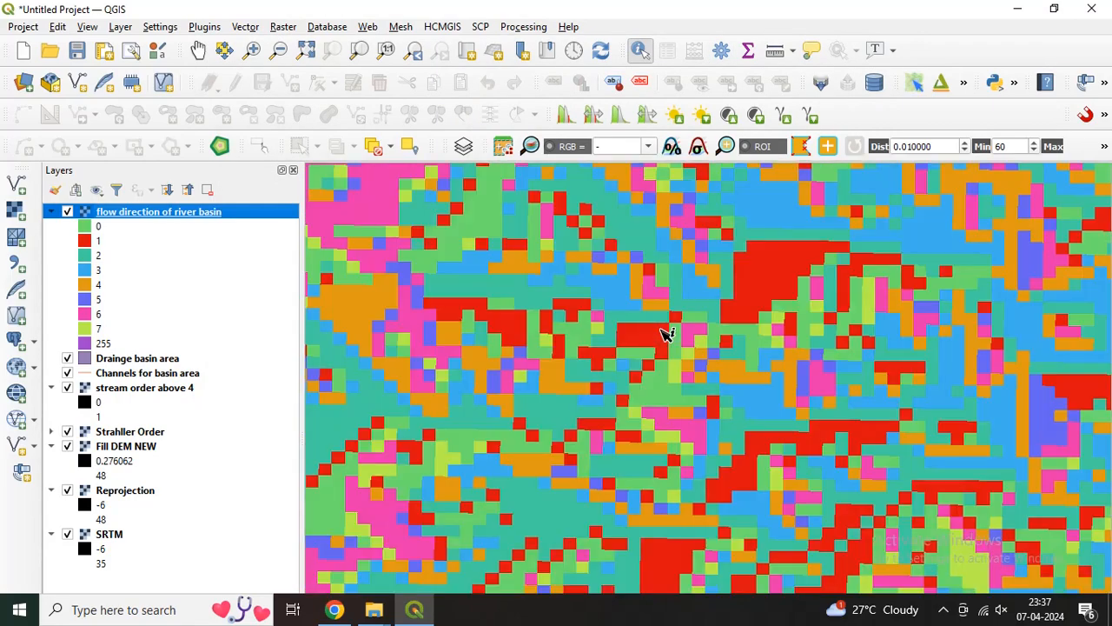
scroll(666, 335, down, 3)
scroll(665, 334, up, 1)
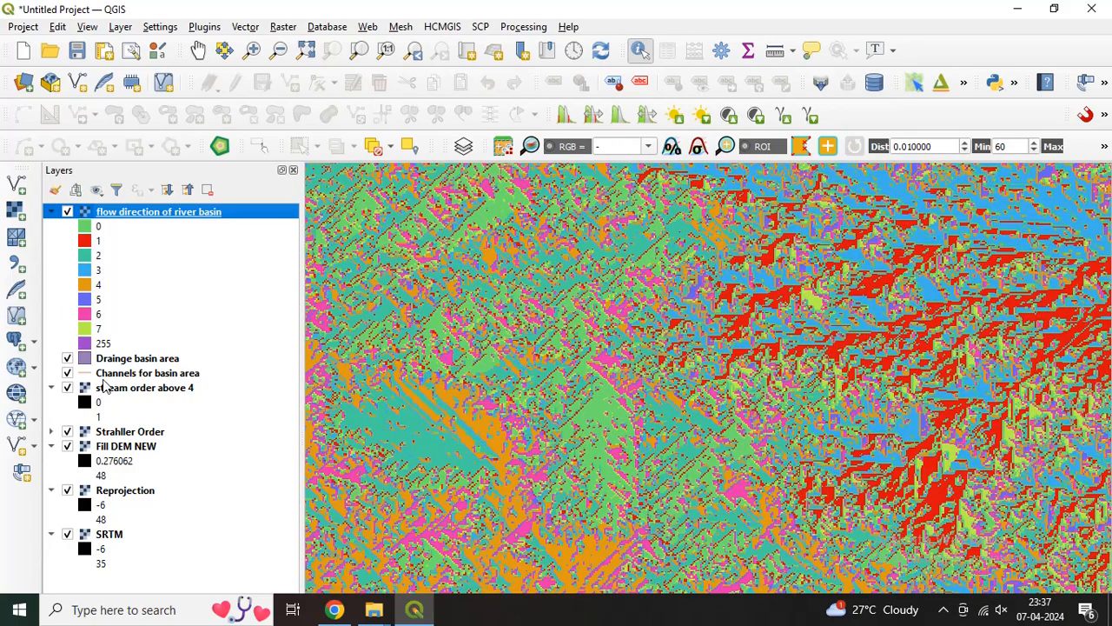
Hide the flow direction of river basin layer and place Drainge basin area beneath Channels for basin area.
click(67, 211)
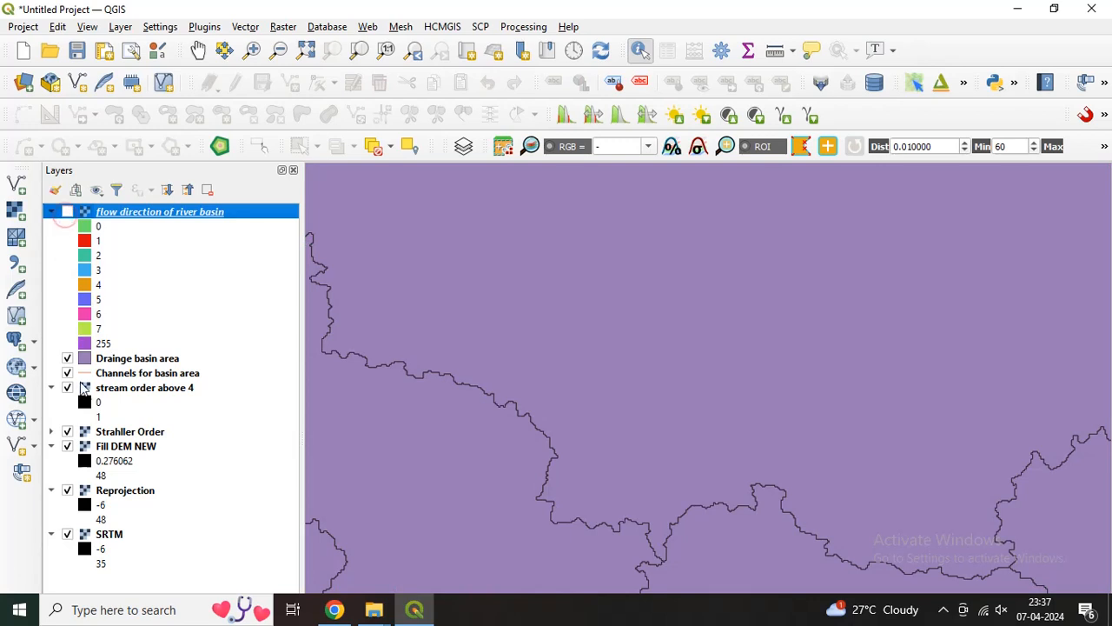
scroll(475, 412, down, 1)
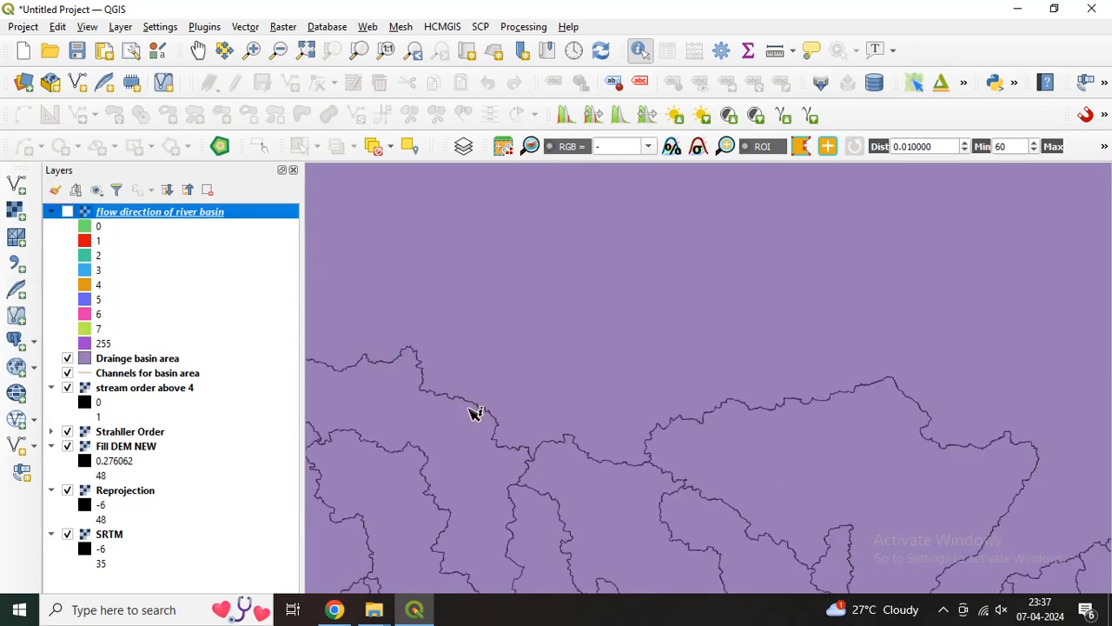
click(198, 49)
drag(578, 481, 651, 308)
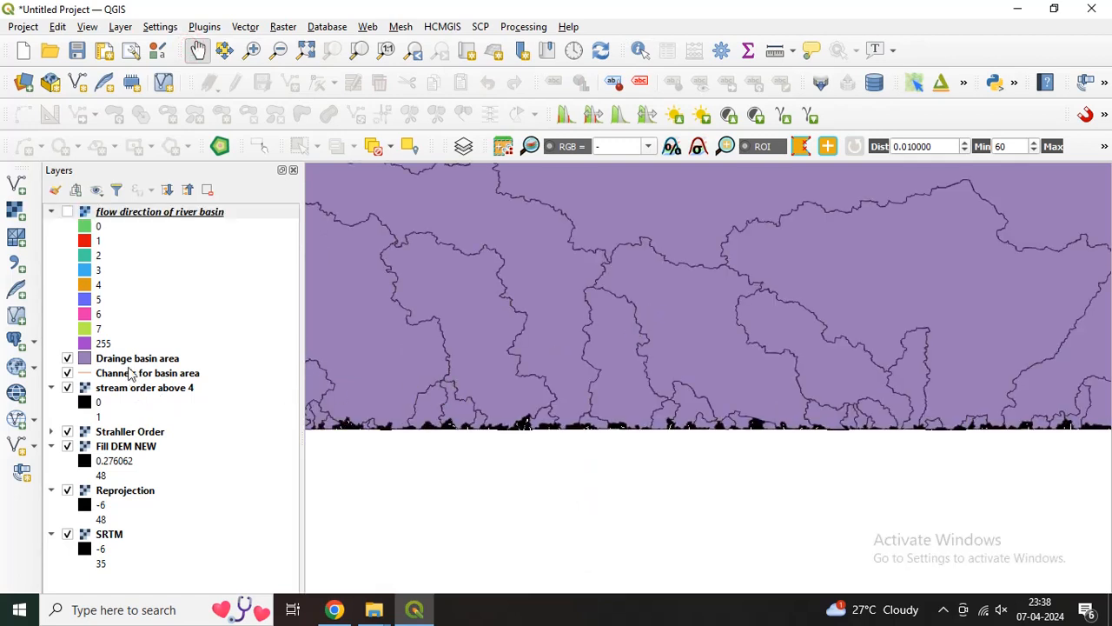
drag(128, 363, 121, 389)
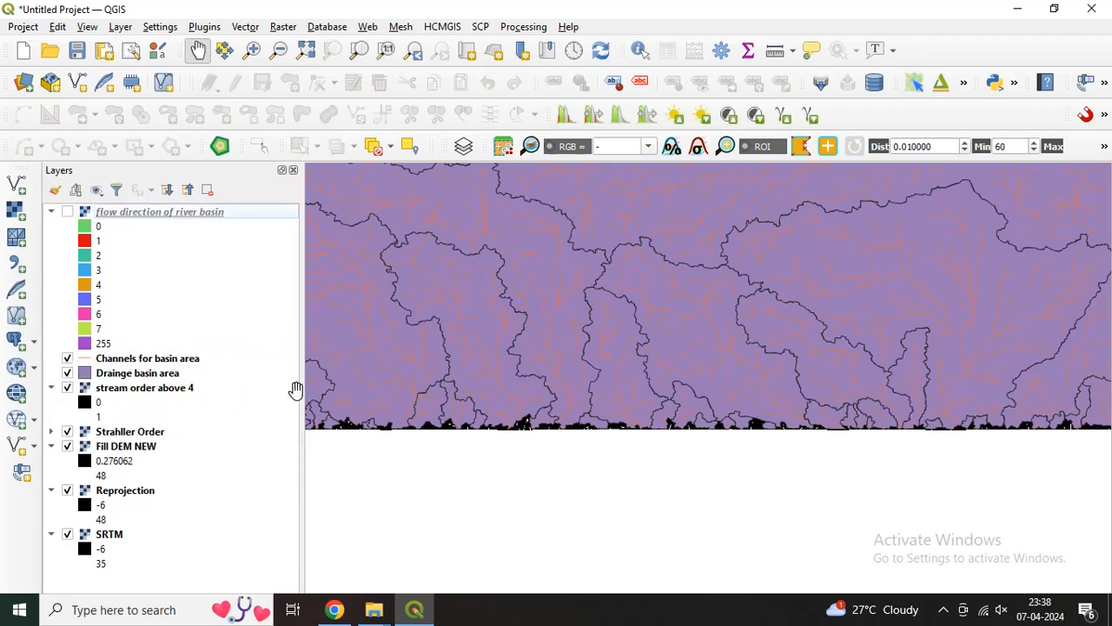
scroll(516, 328, up, 3)
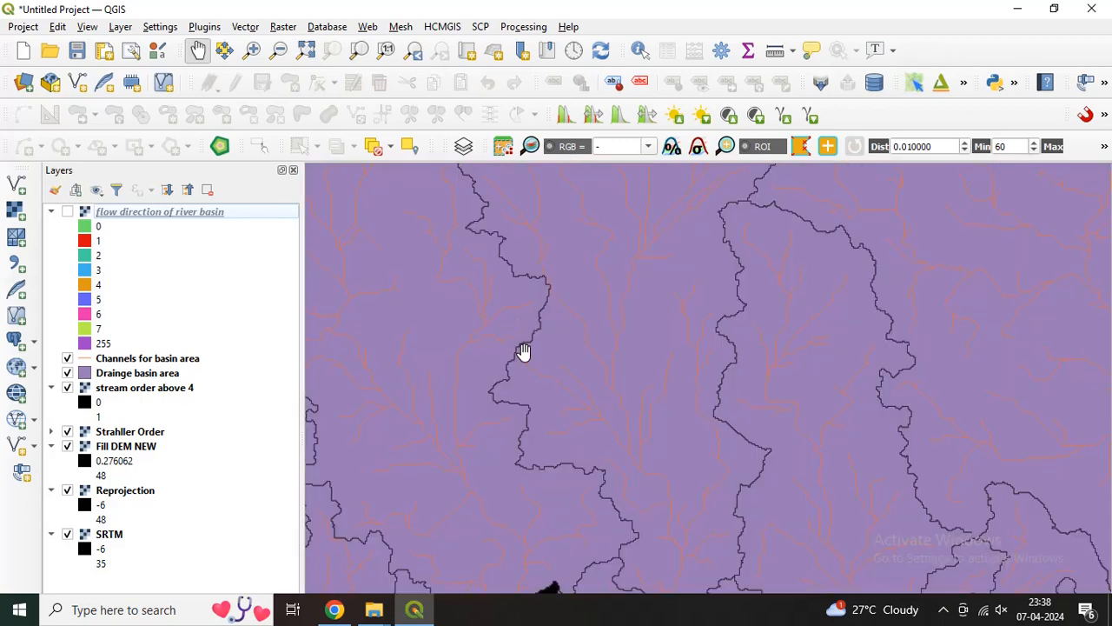
scroll(640, 505, down, 3)
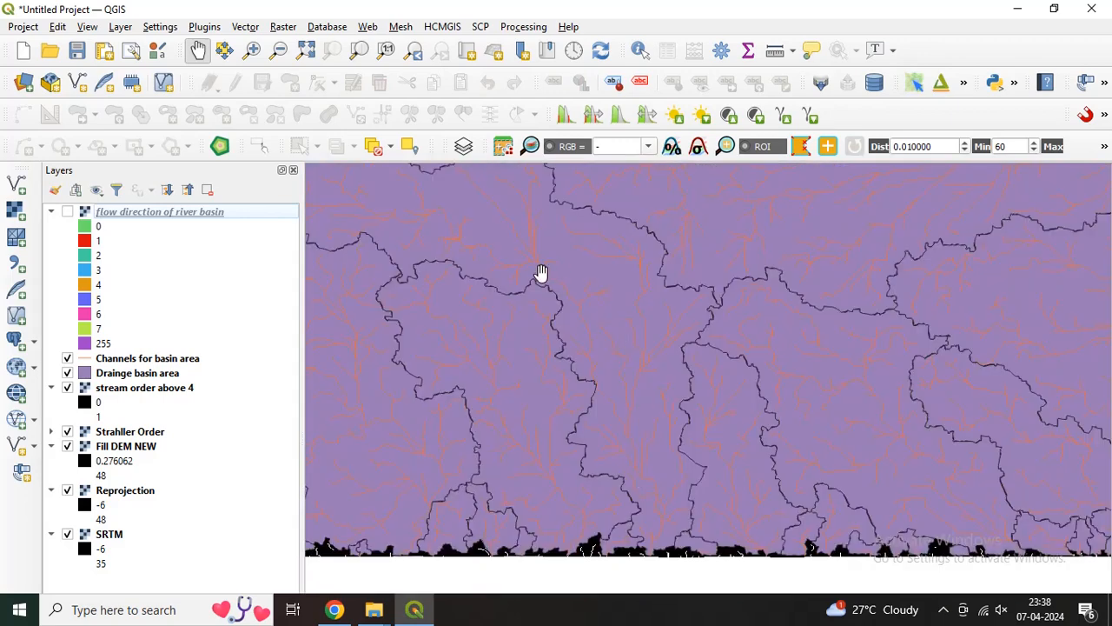
scroll(540, 274, down, 2)
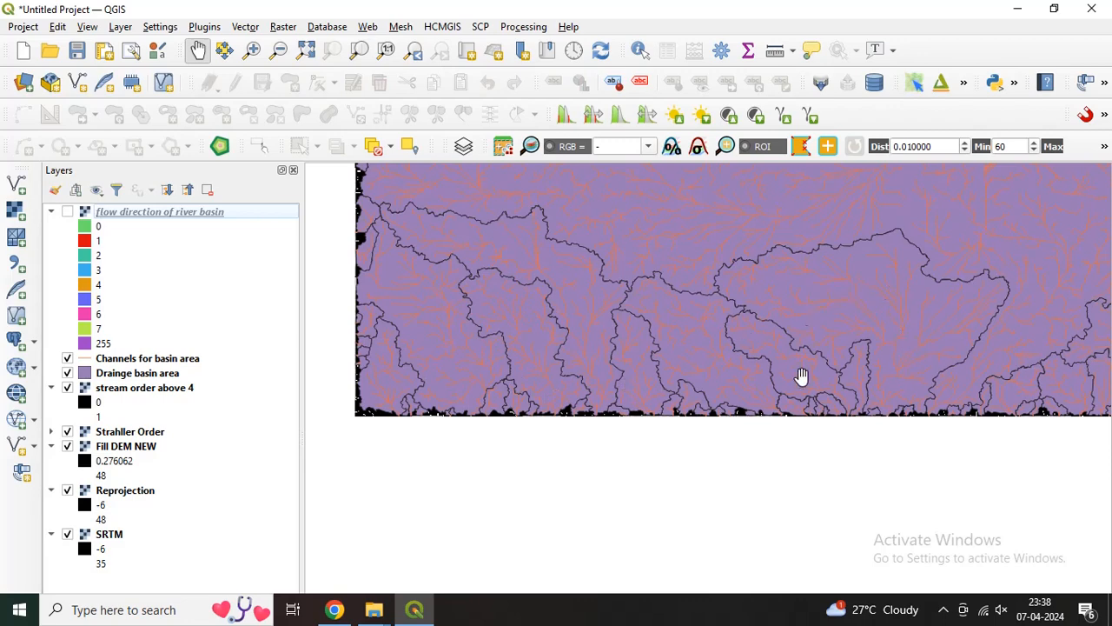
drag(582, 303, 540, 419)
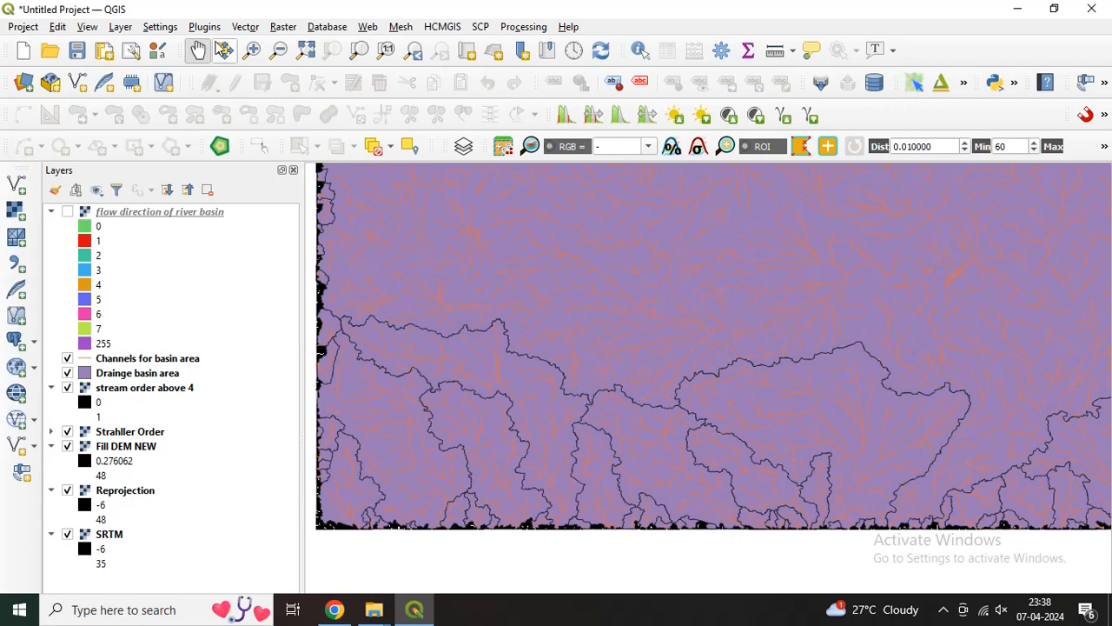
Search the plugin manager for hcmgis, view the HCMGIS plugin's details, and close the manager.
click(205, 26)
click(222, 46)
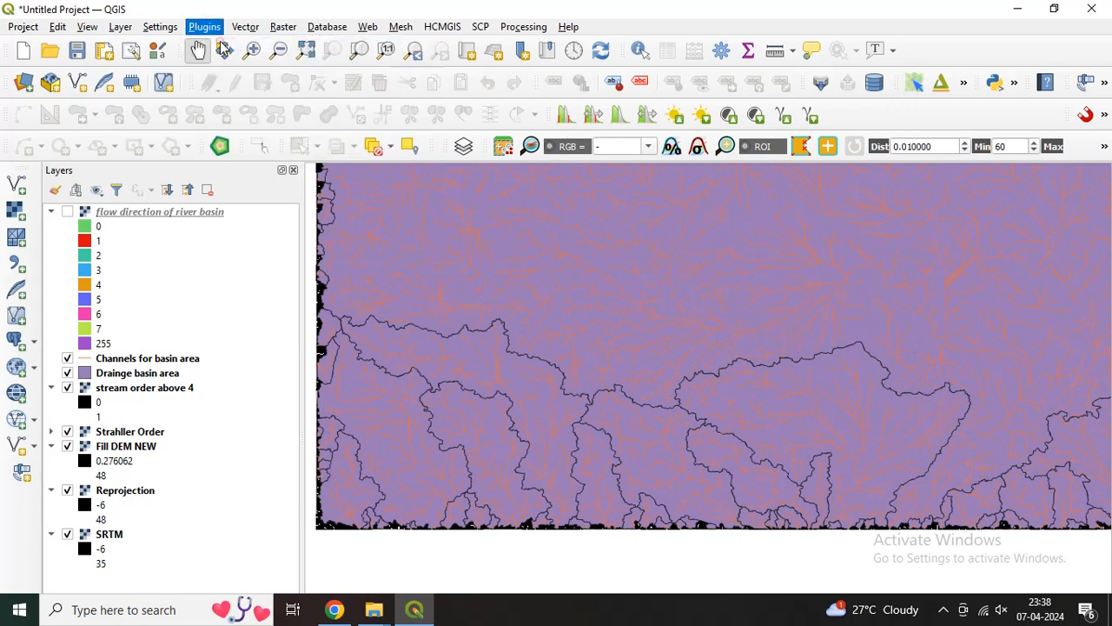
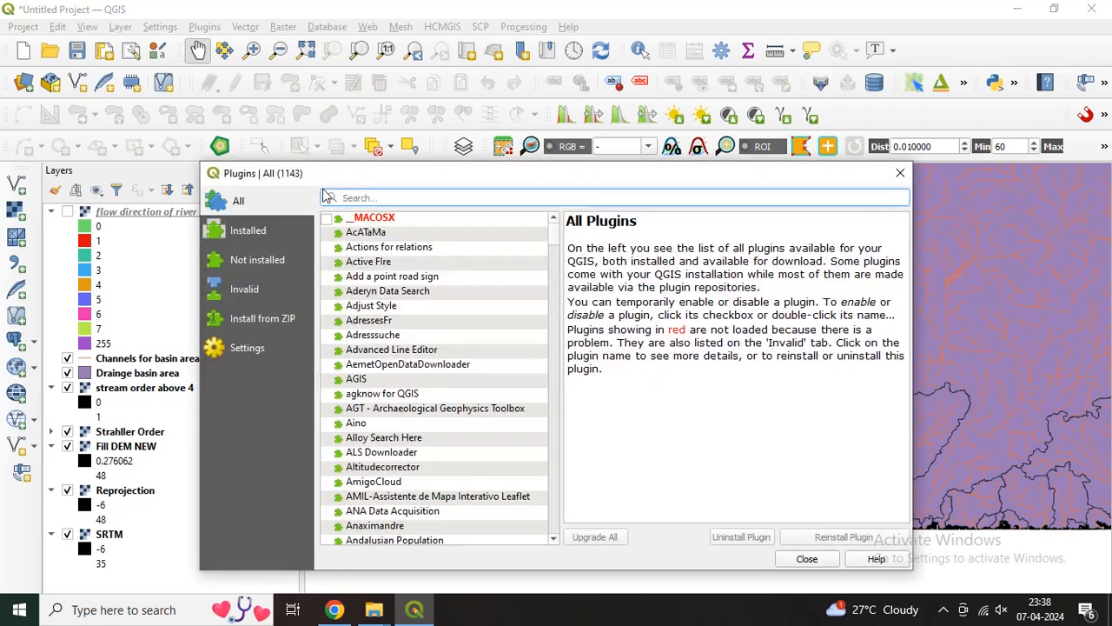
click(354, 196)
text(h)
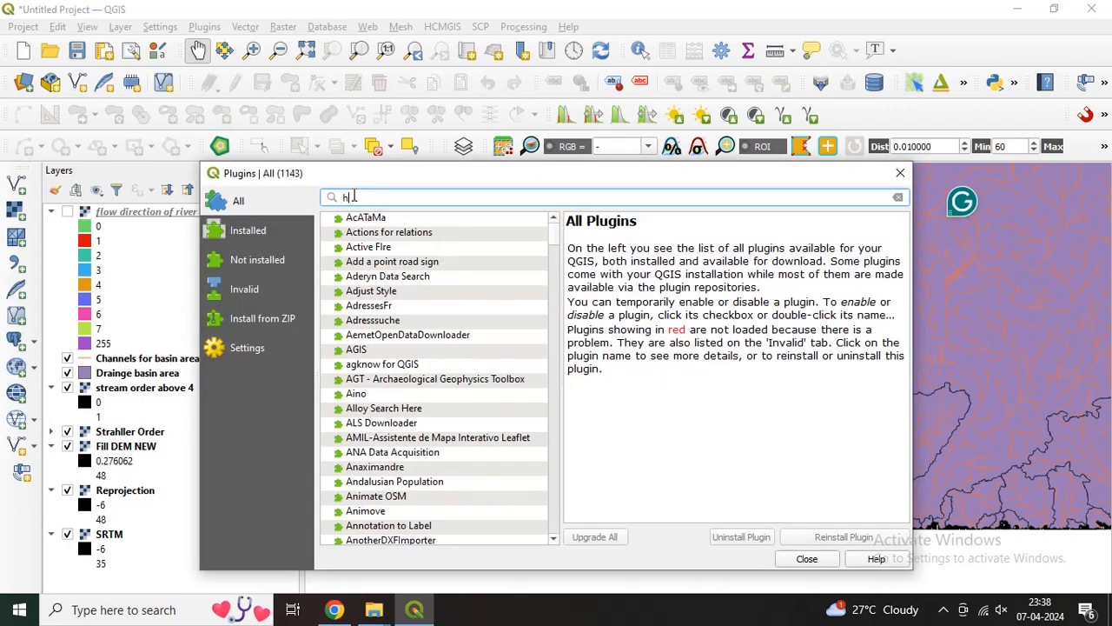
text(cmgis)
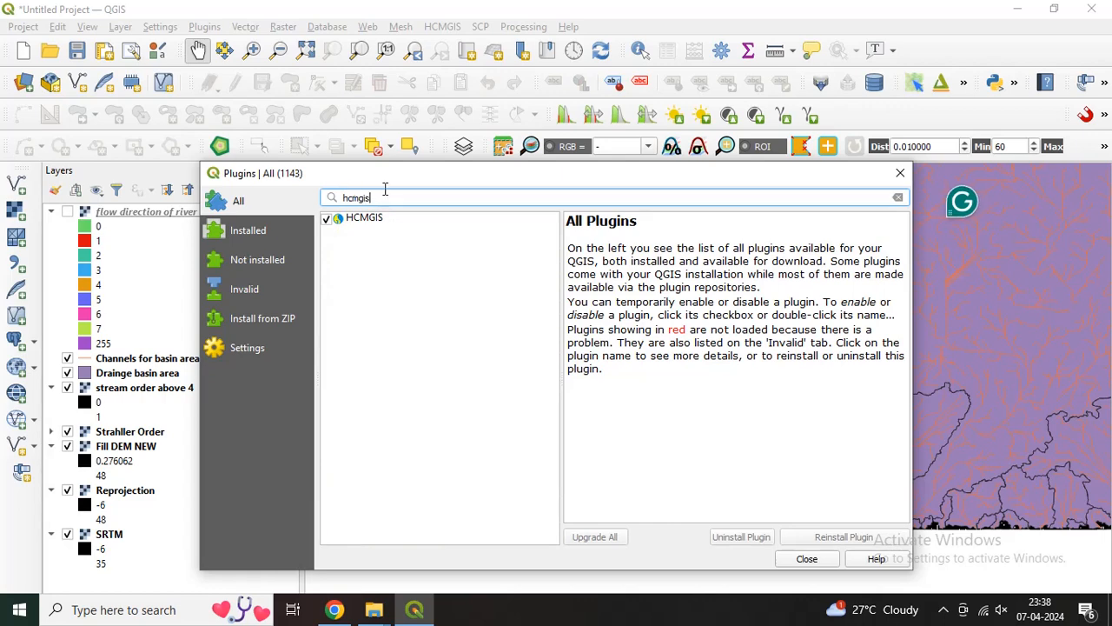
click(372, 219)
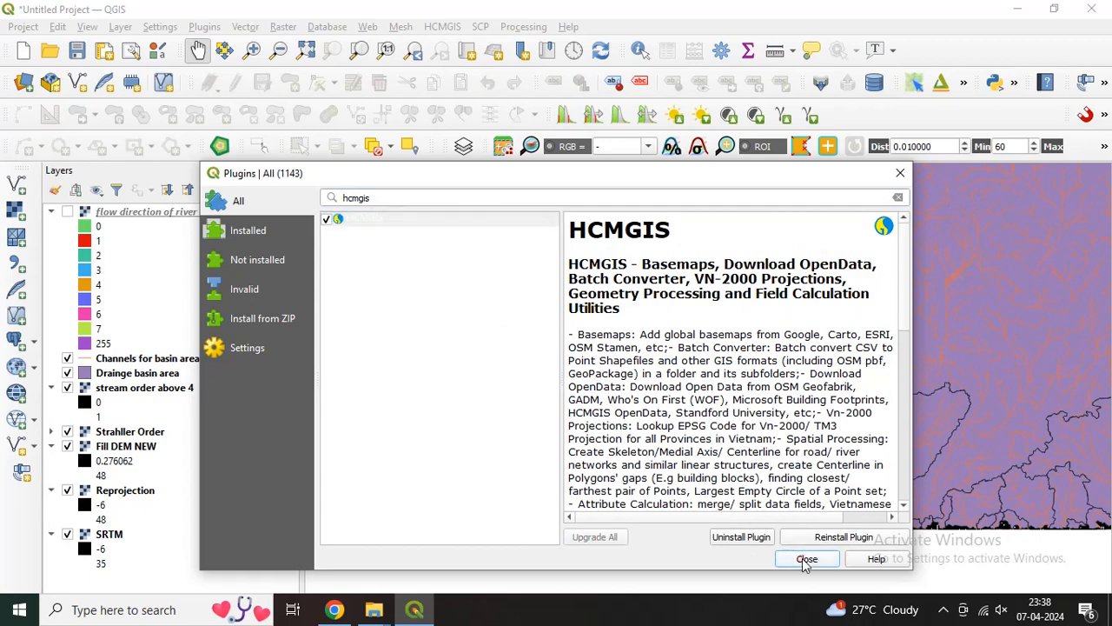
click(807, 560)
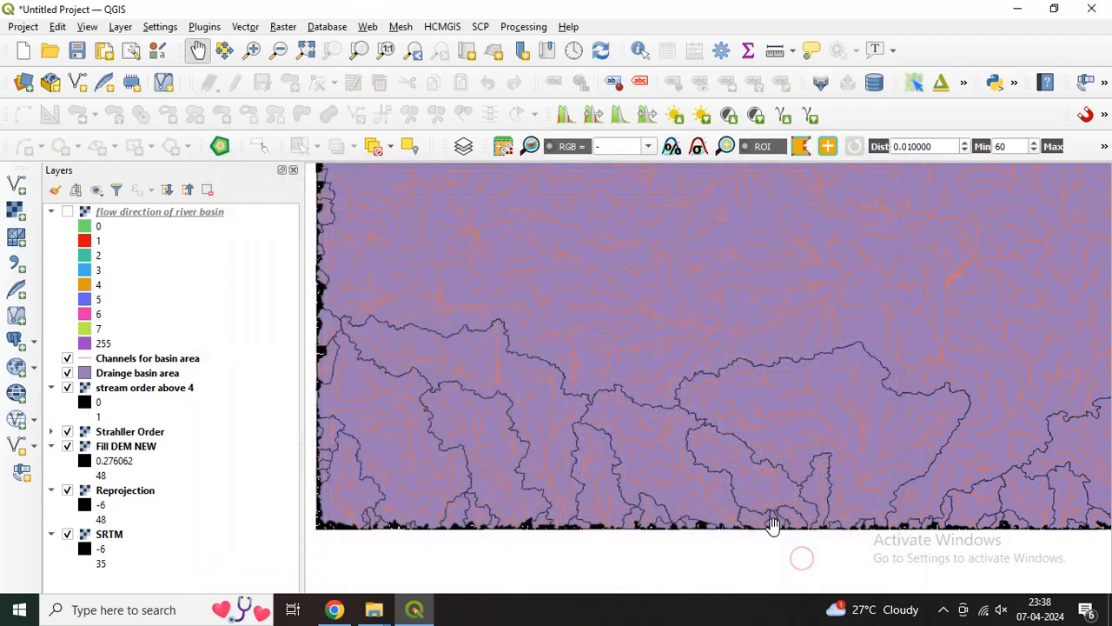
Add the Google Satellite Hybrid basemap from HCMGIS and place it directly beneath the Drainge basin area layer.
click(443, 28)
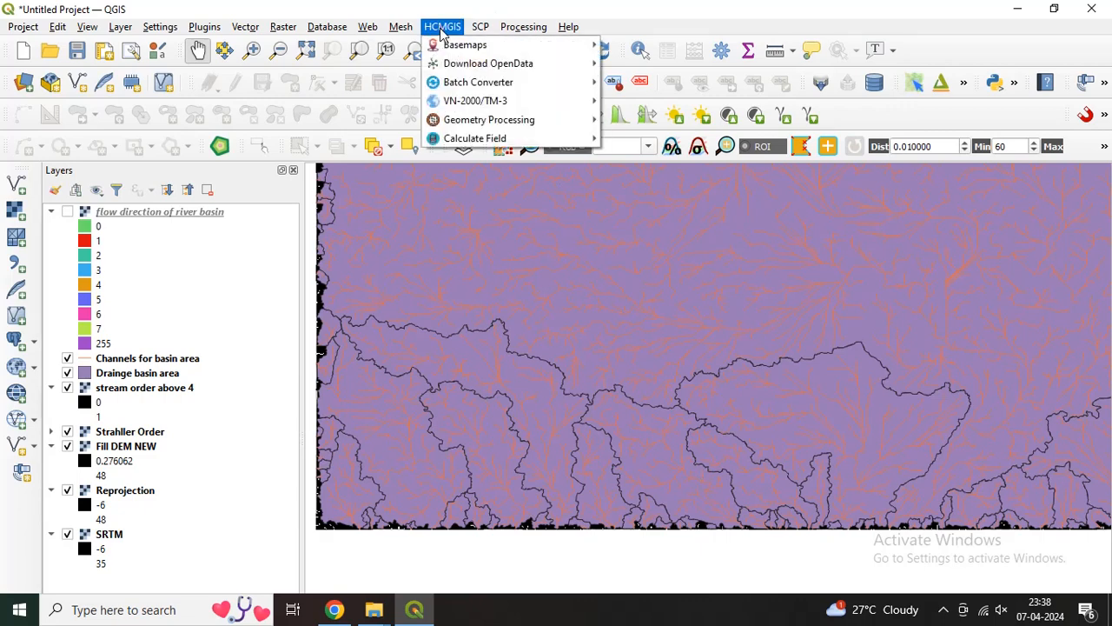
mouse_move(465, 44)
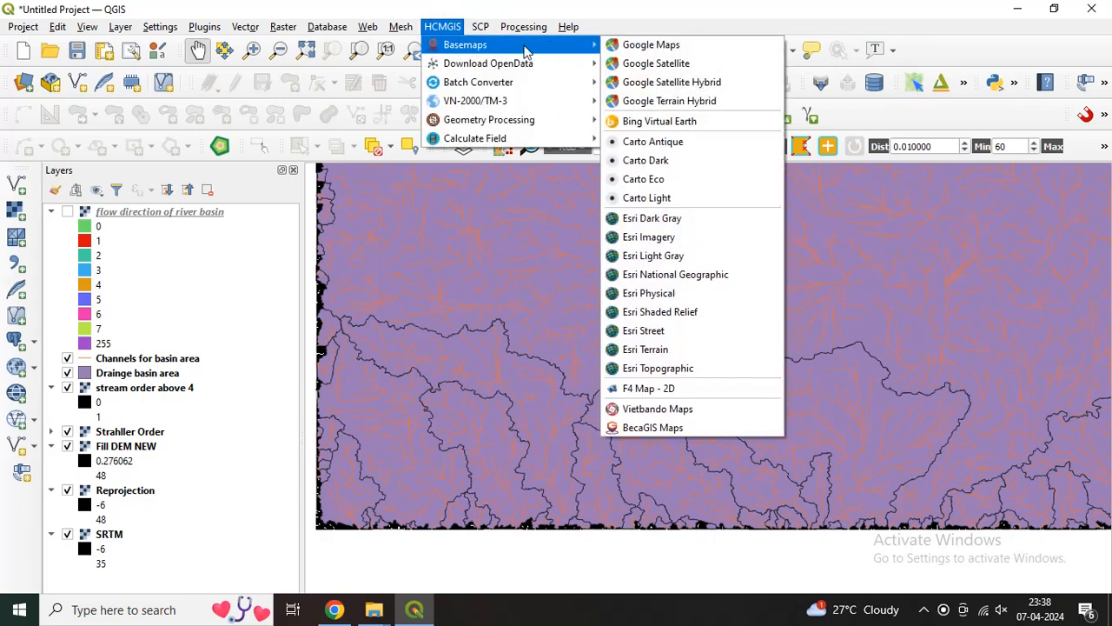
click(650, 81)
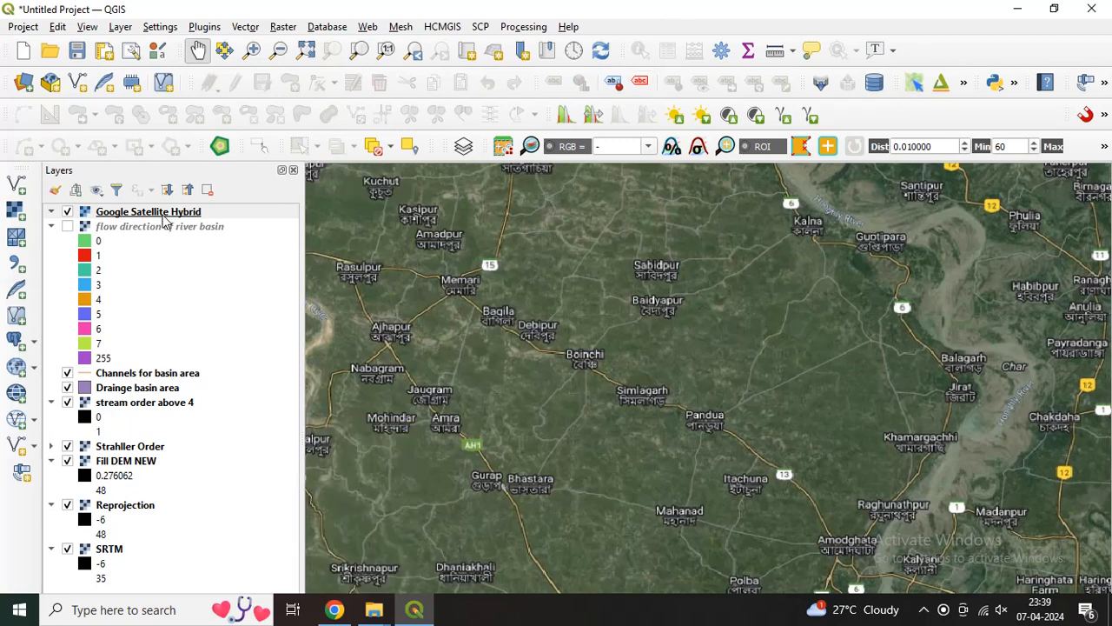
drag(162, 214, 148, 405)
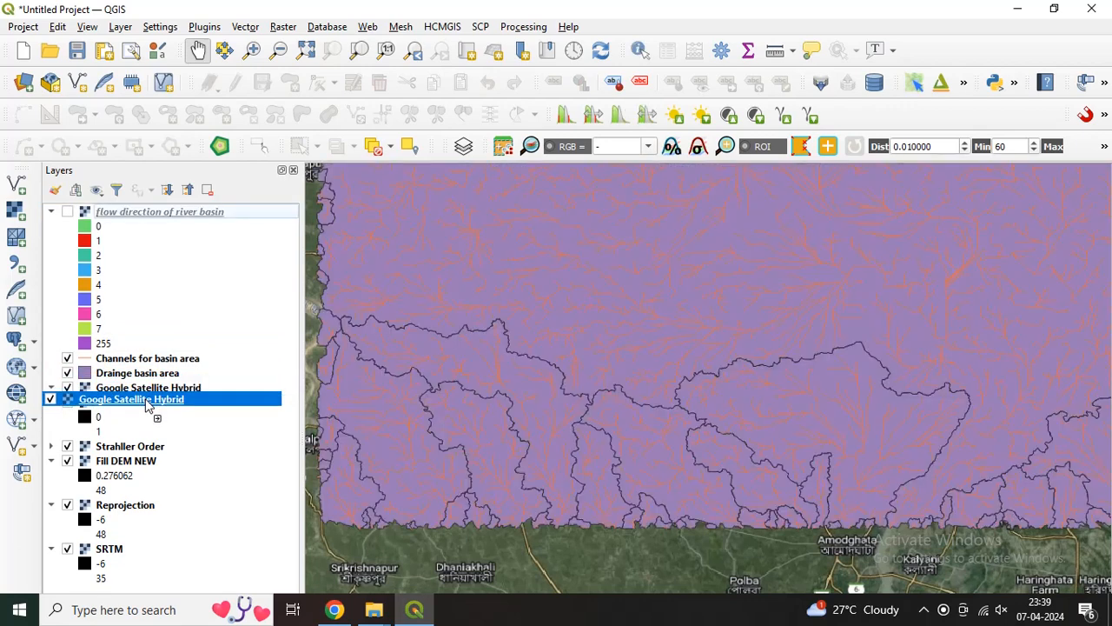
Reduce the opacity of the Drainge basin area layer's fill to 45.5 % and apply it.
click(150, 373)
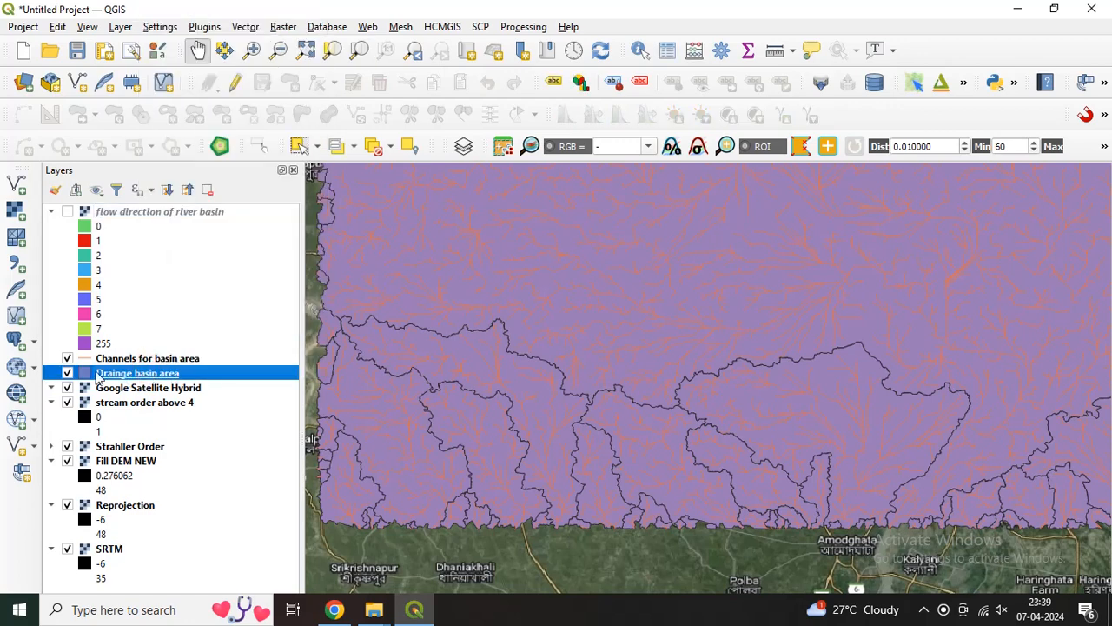
double_click(105, 374)
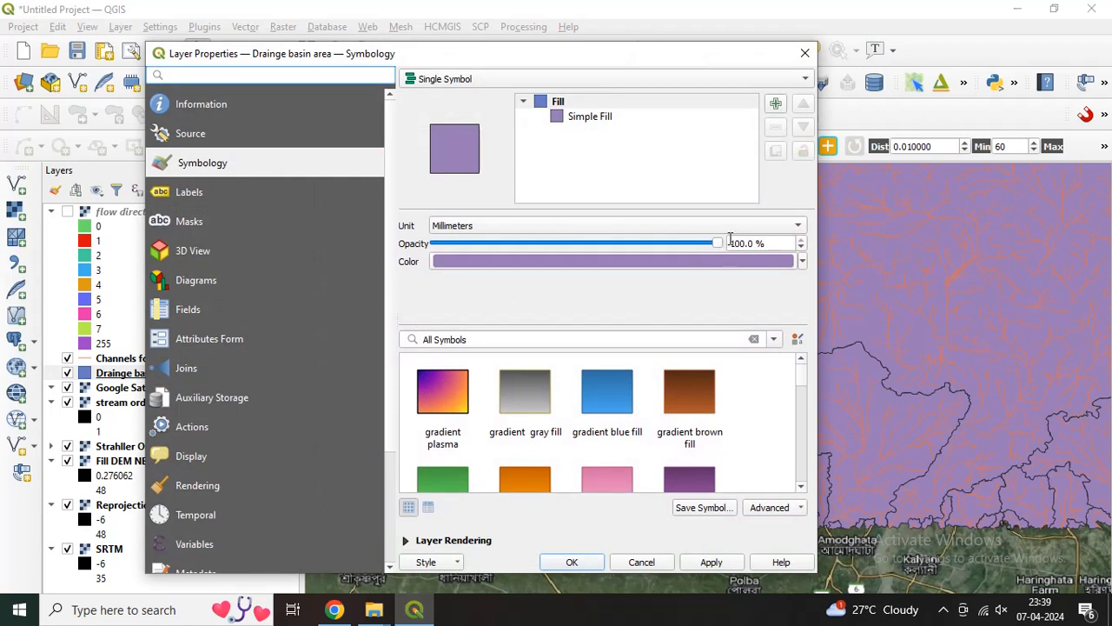
drag(719, 244, 564, 261)
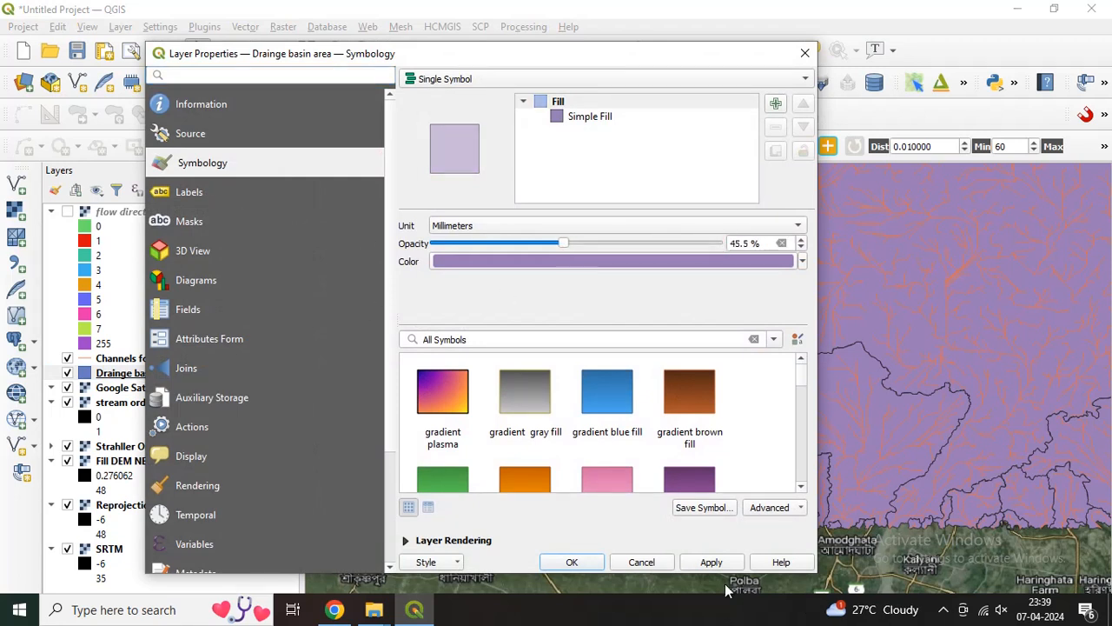
click(710, 562)
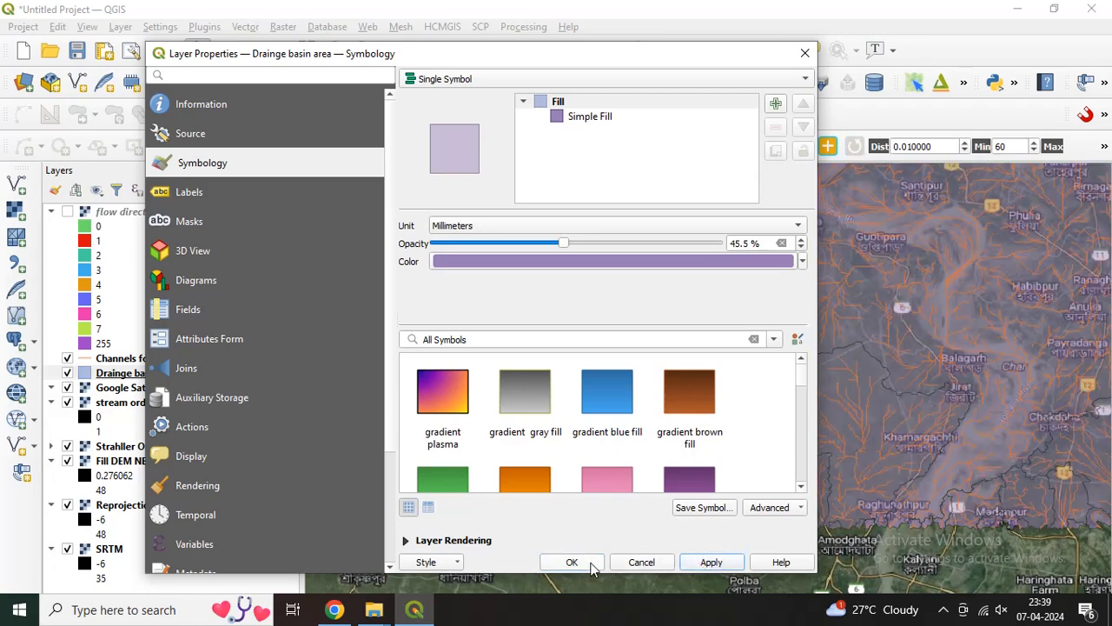
click(573, 562)
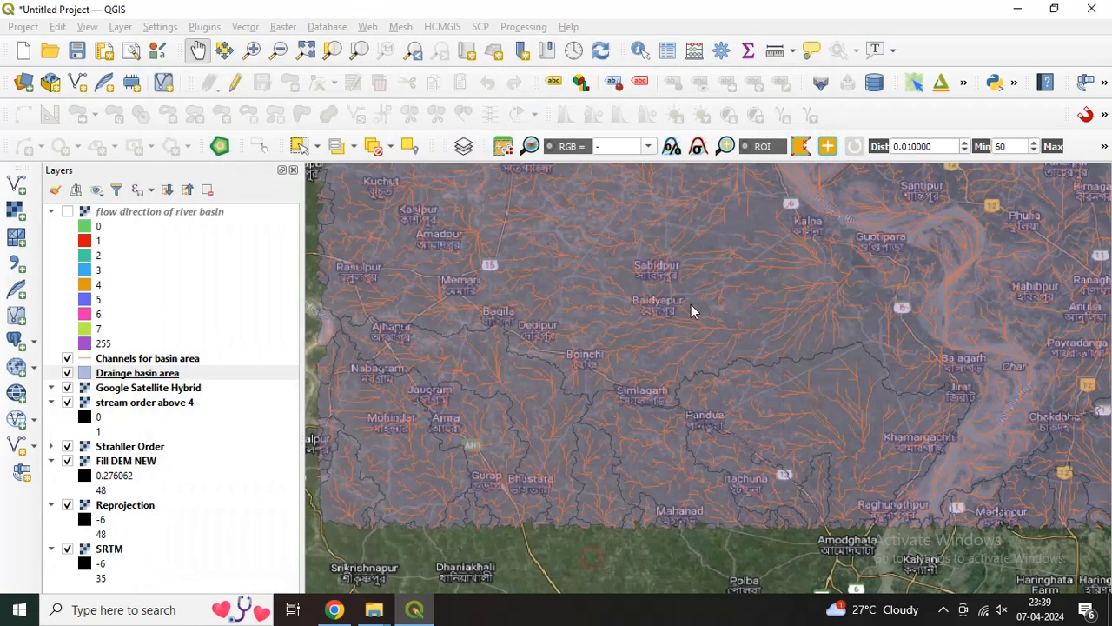
Hide the stream order above 4, Strahller Order, Fill DEM NEW, Reprojection and SRTM layers.
scroll(690, 308, up, 1)
scroll(689, 304, down, 1)
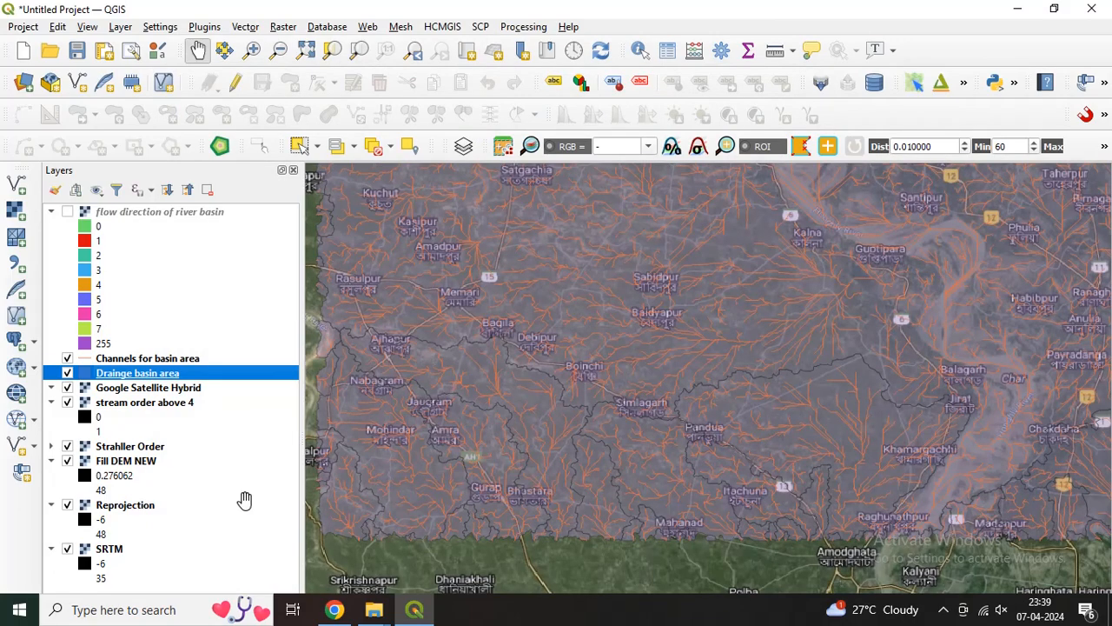
scroll(762, 432, up, 1)
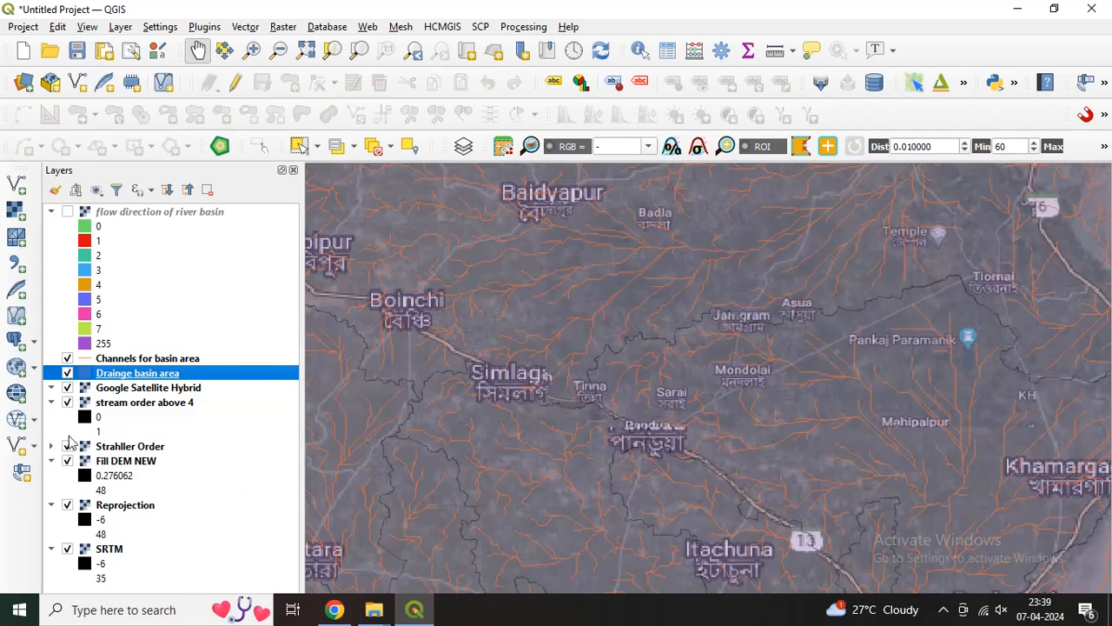
click(67, 404)
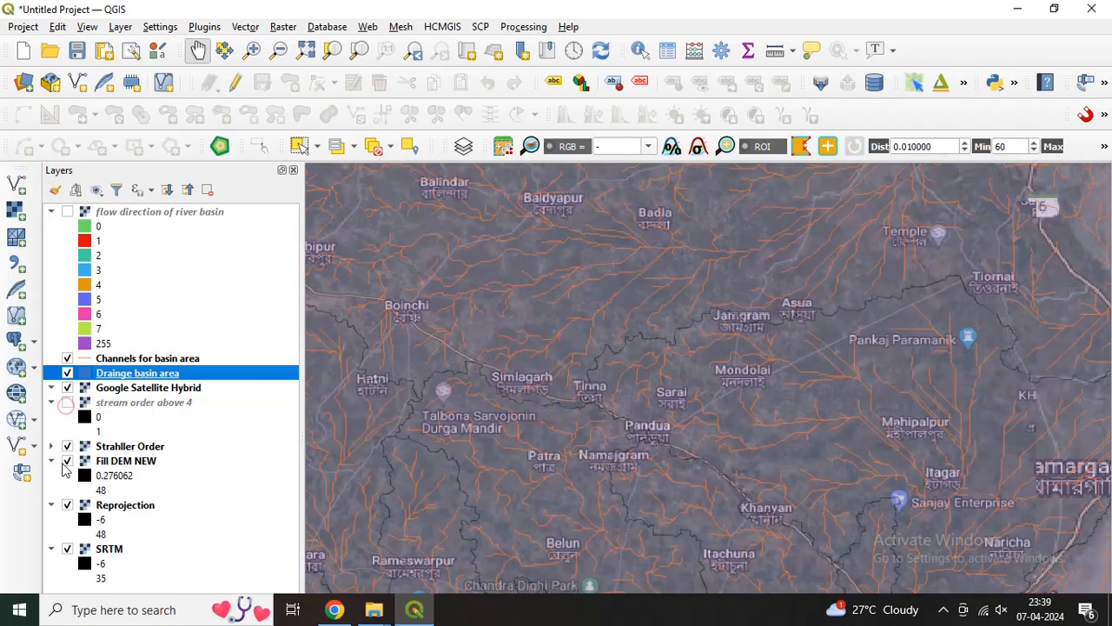
click(66, 446)
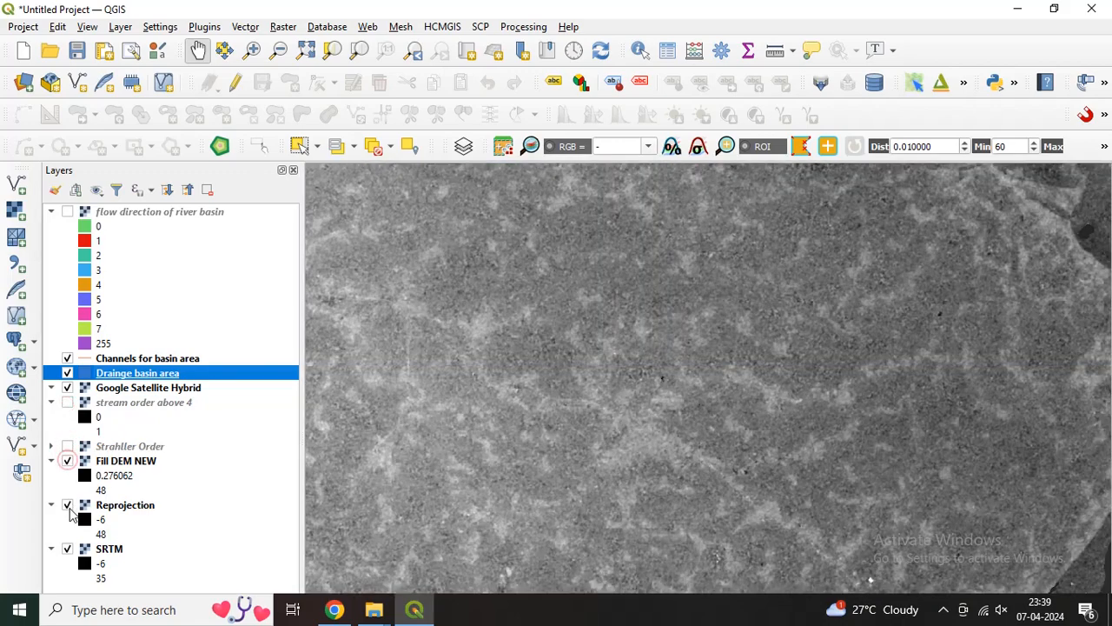
click(67, 461)
click(67, 505)
click(67, 548)
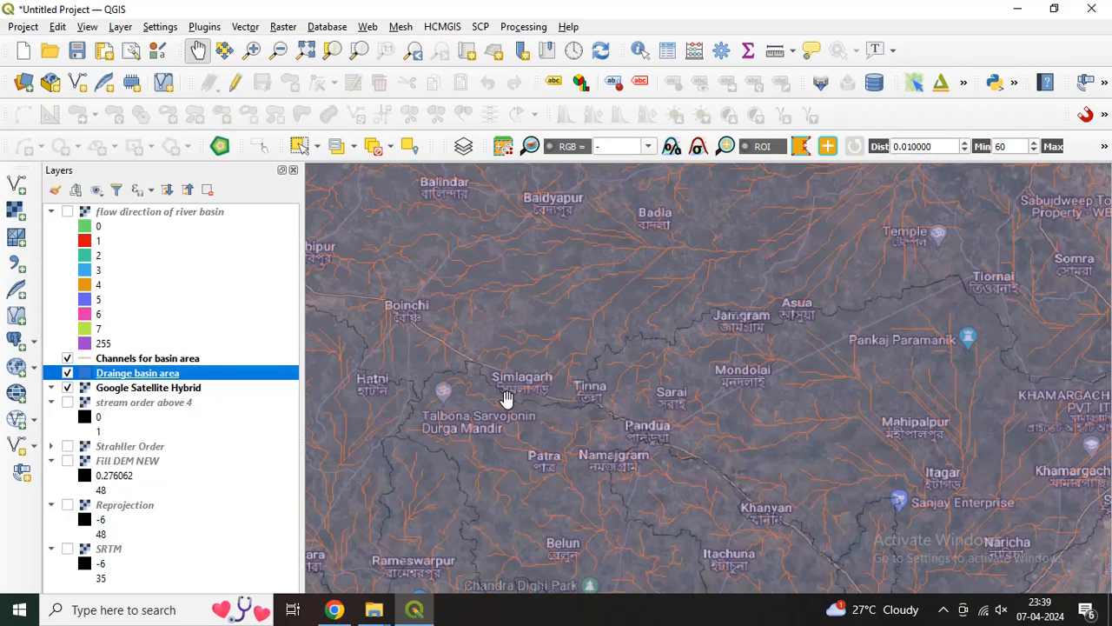
Inspect the channels over the satellite imagery and restore the Drainge basin area layer's opacity to 100 %.
drag(509, 455, 522, 309)
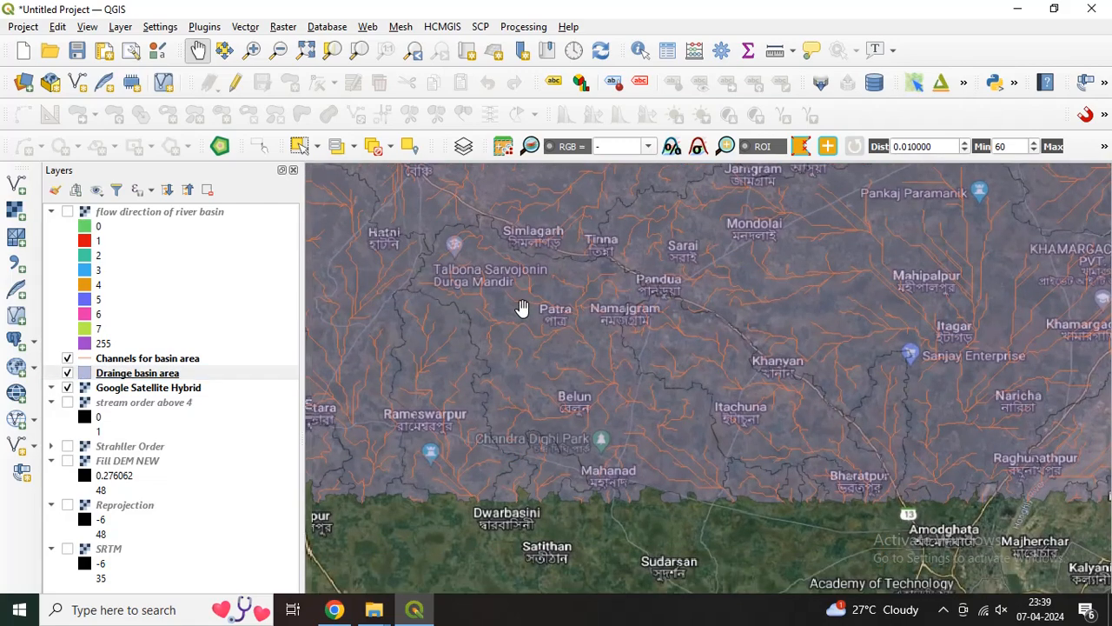
scroll(599, 357, up, 1)
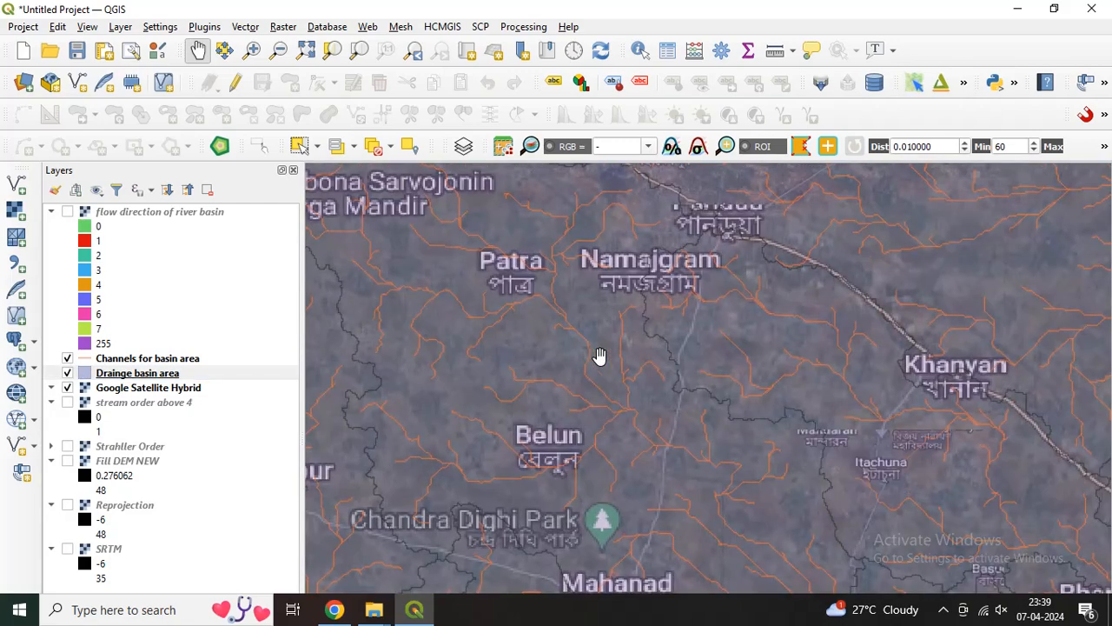
drag(685, 383, 629, 453)
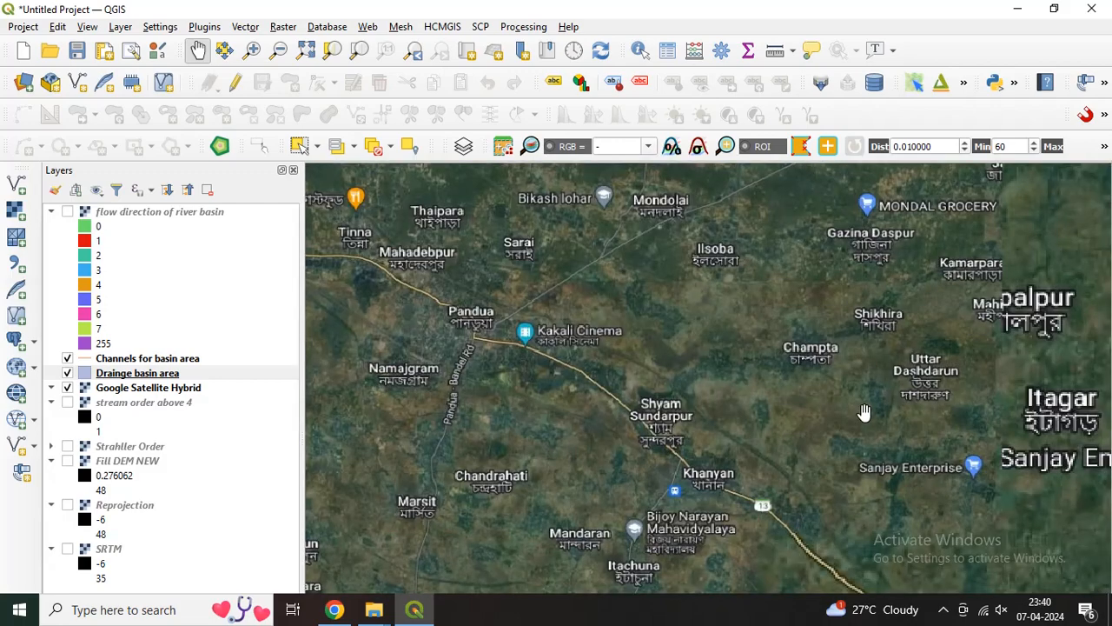
drag(864, 411, 579, 459)
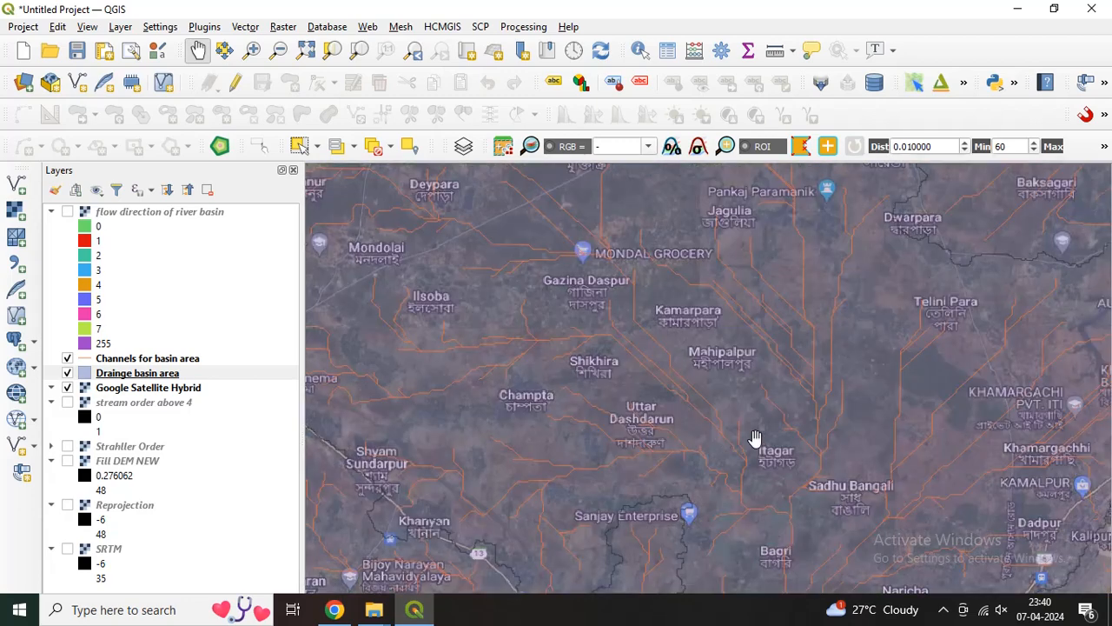
drag(792, 496, 755, 345)
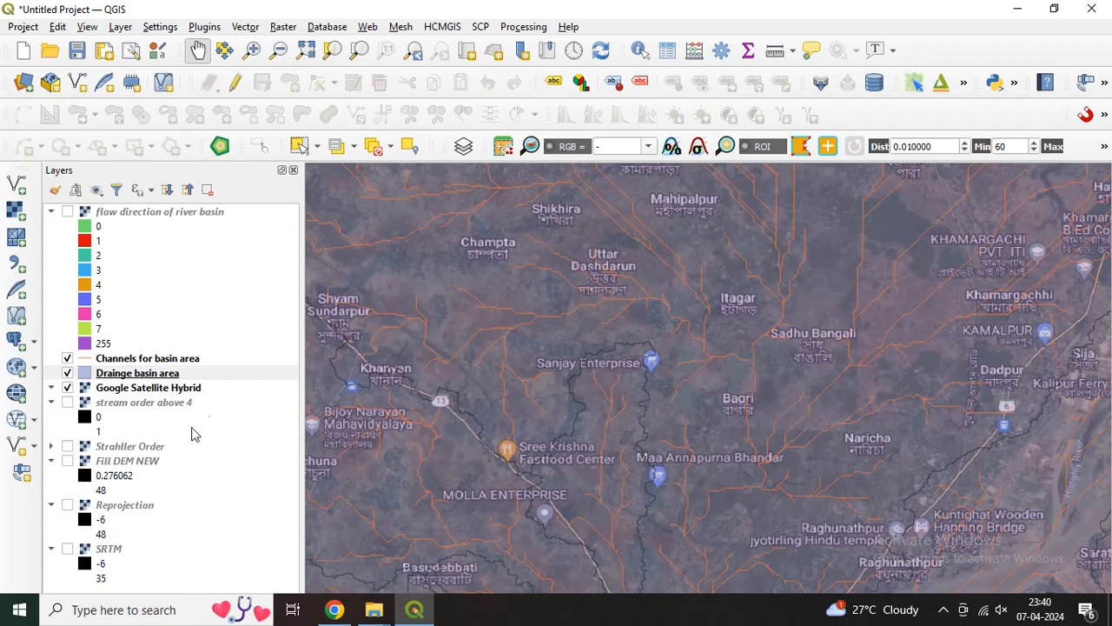
right_click(167, 375)
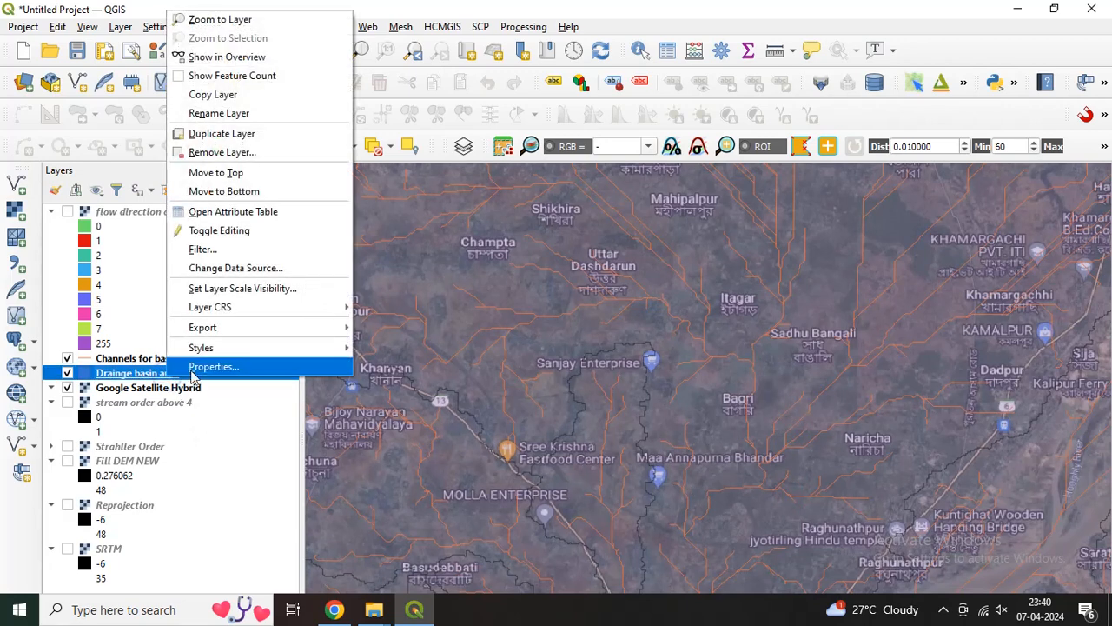
click(192, 369)
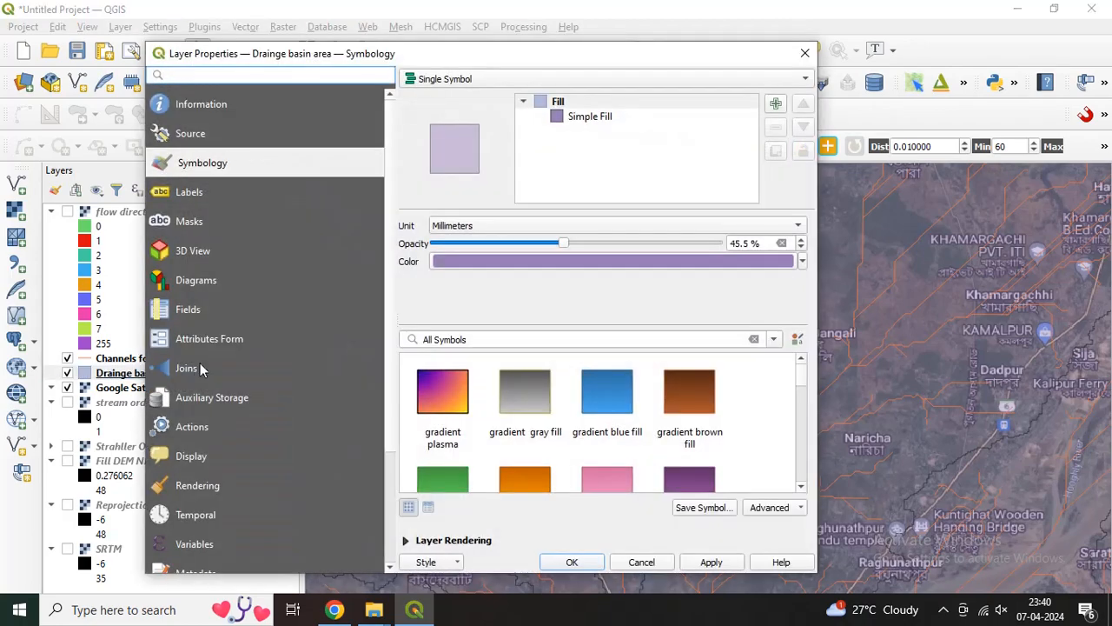
drag(563, 244, 718, 244)
click(709, 562)
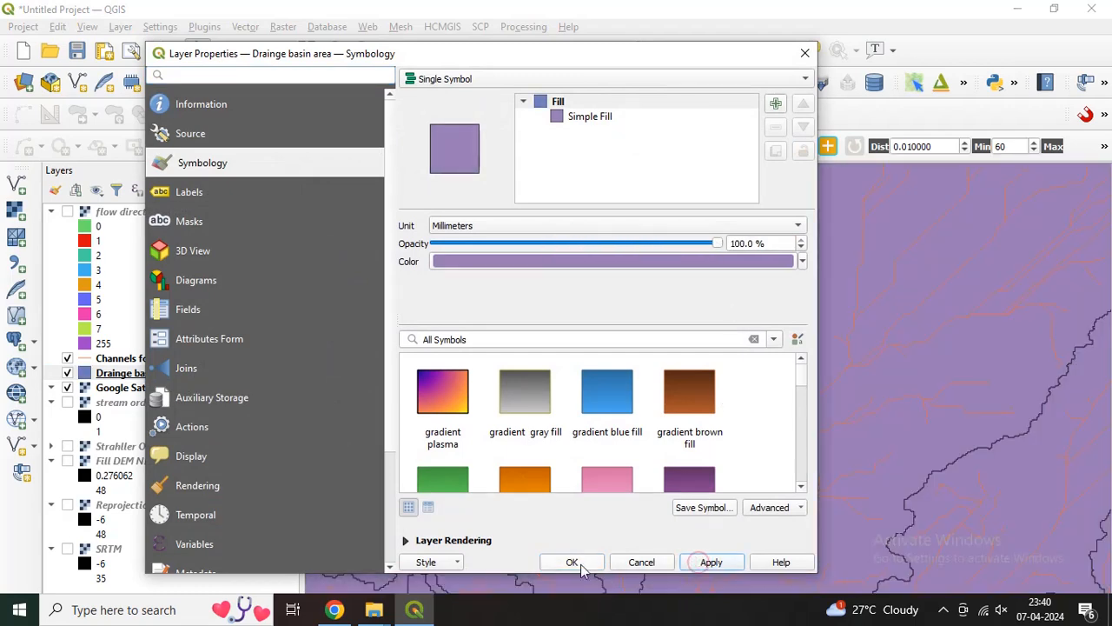
click(573, 563)
Remove the Google Satellite Hybrid basemap layer from the project.
click(160, 389)
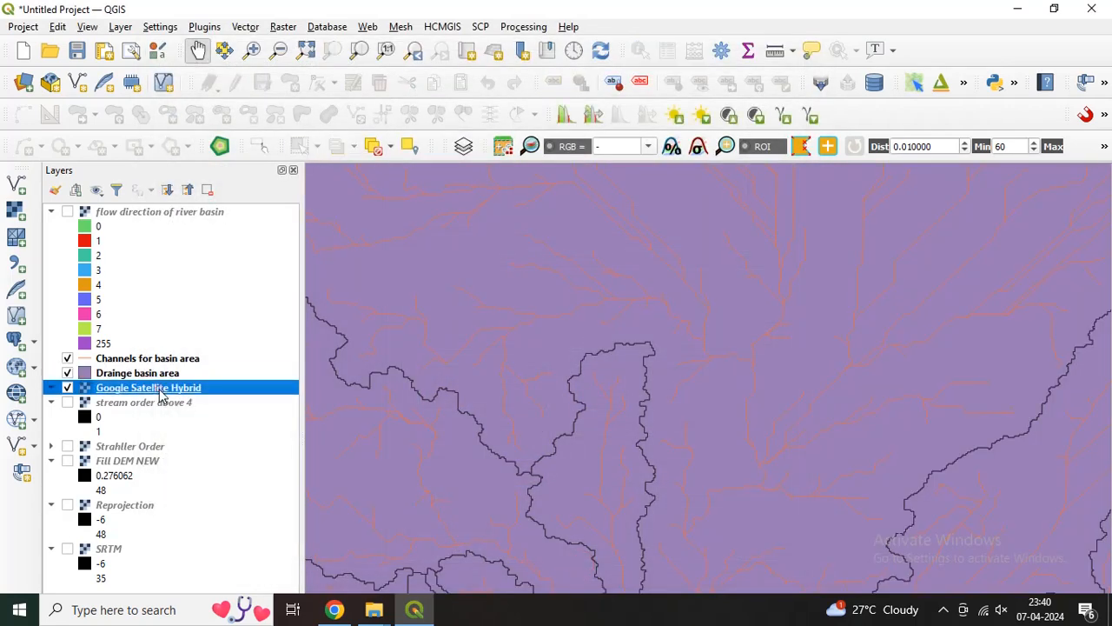
click(207, 189)
click(524, 393)
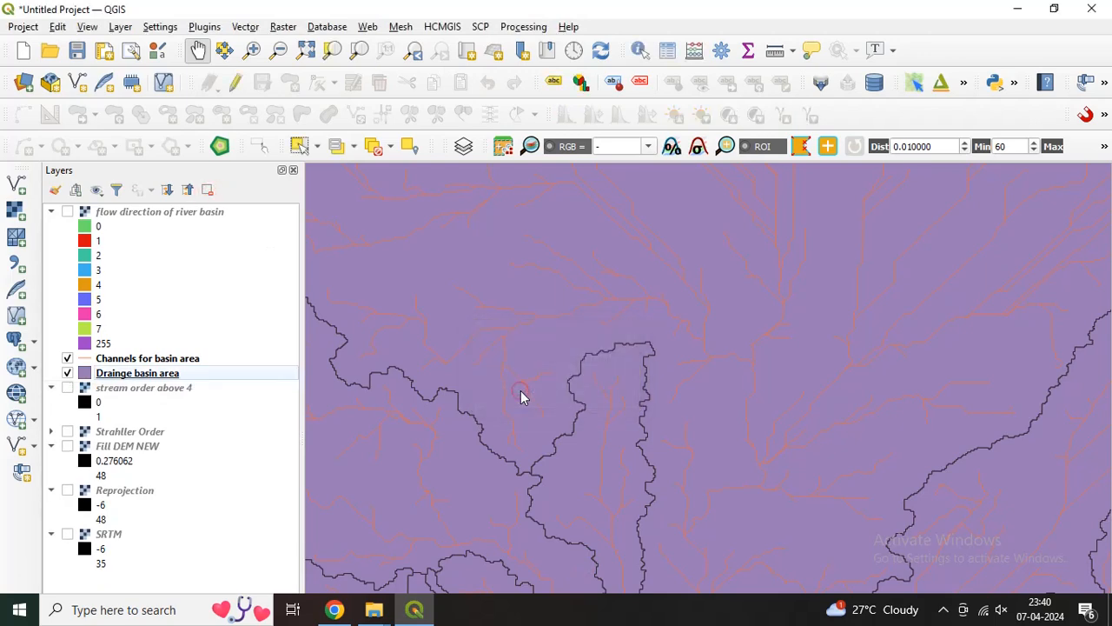
Identify the large basin polygon near the southern edge of the Drainge basin area layer.
scroll(530, 399, down, 1)
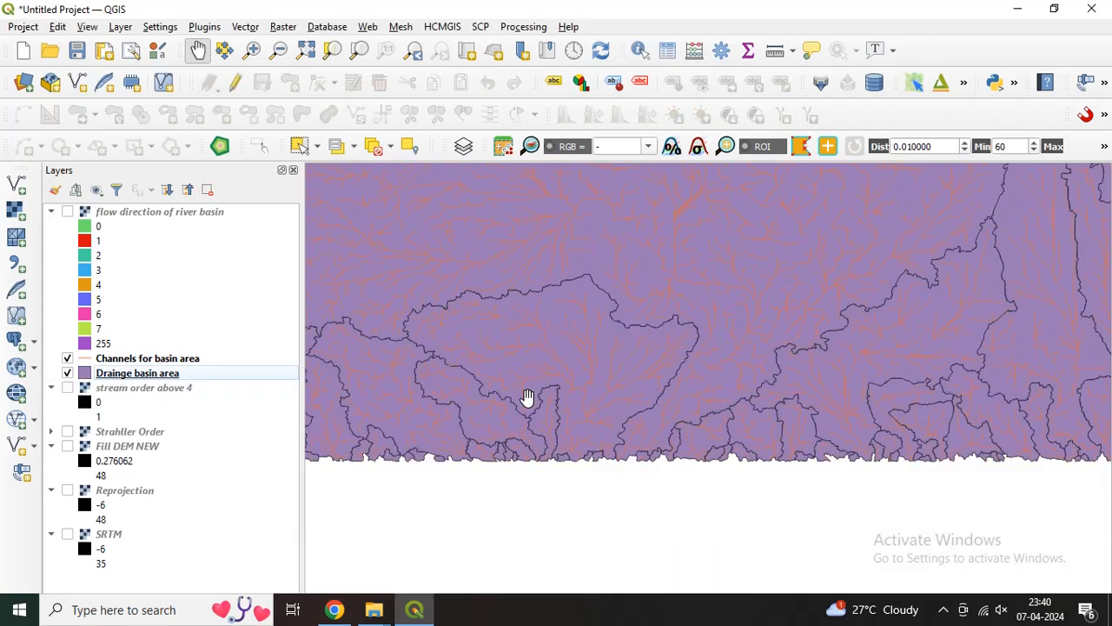
scroll(527, 397, up, 2)
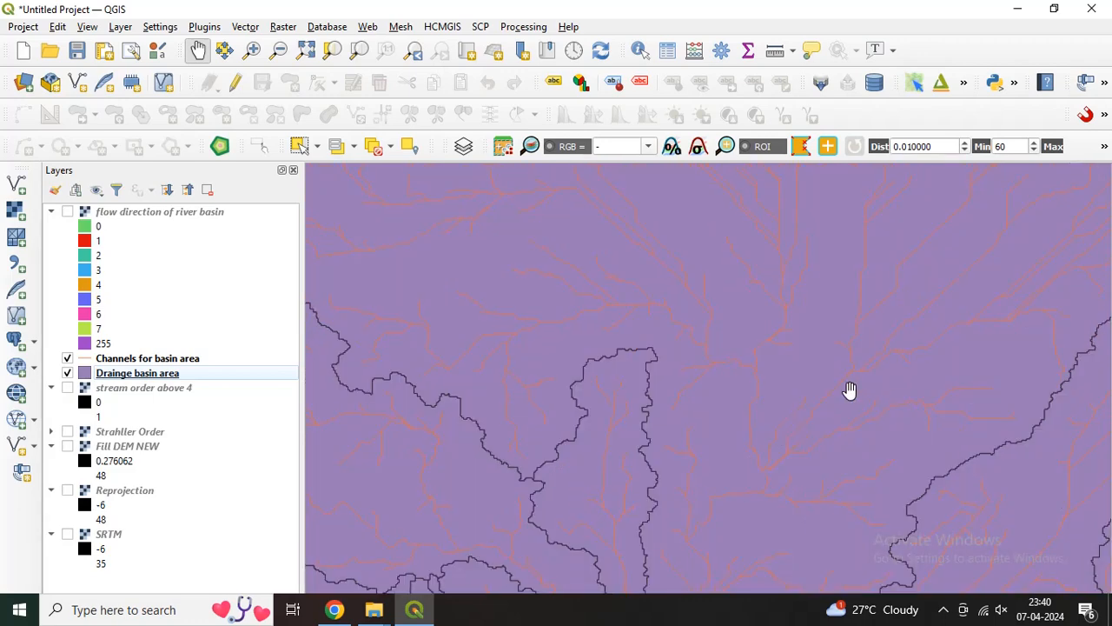
scroll(863, 402, down, 1)
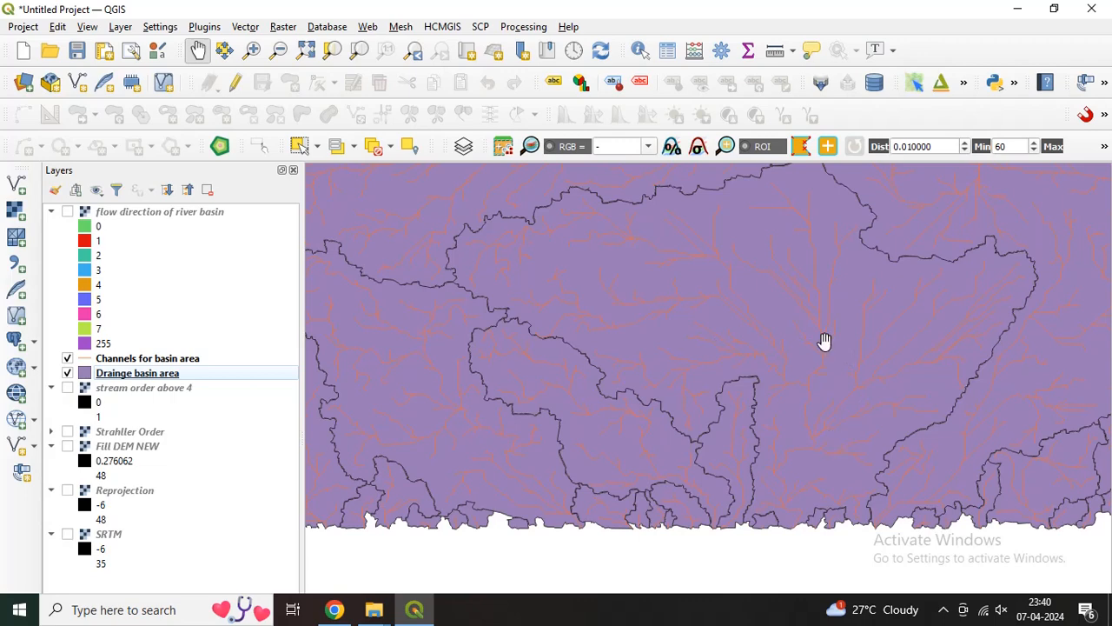
scroll(812, 336, up, 1)
drag(726, 409, 683, 345)
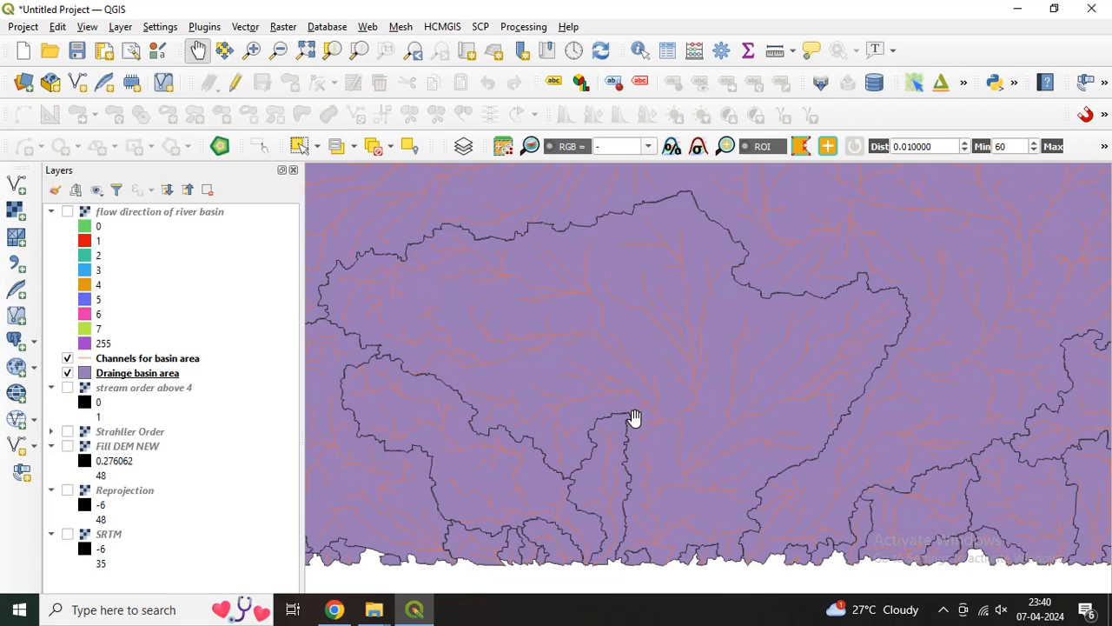
click(639, 52)
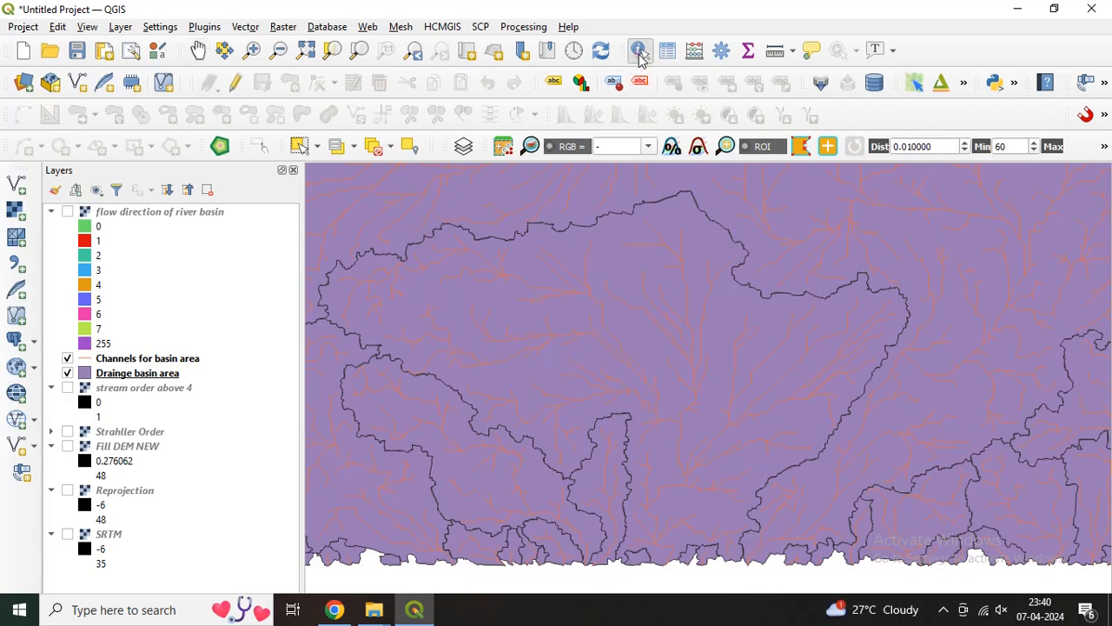
click(635, 301)
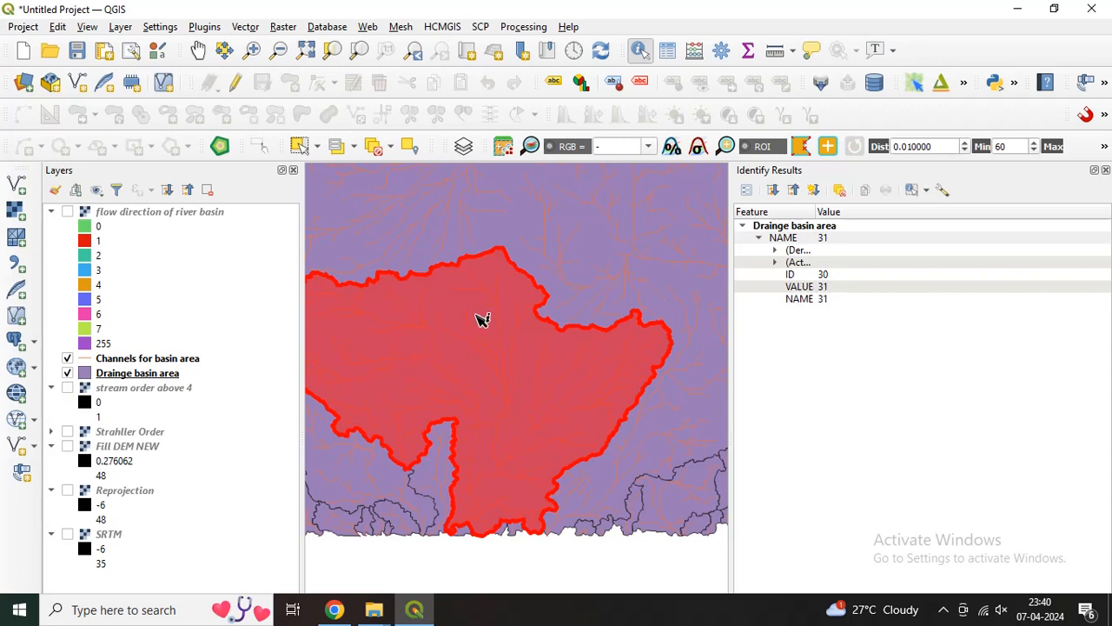
Open the Drainge basin area attribute table and look through its records.
right_click(154, 376)
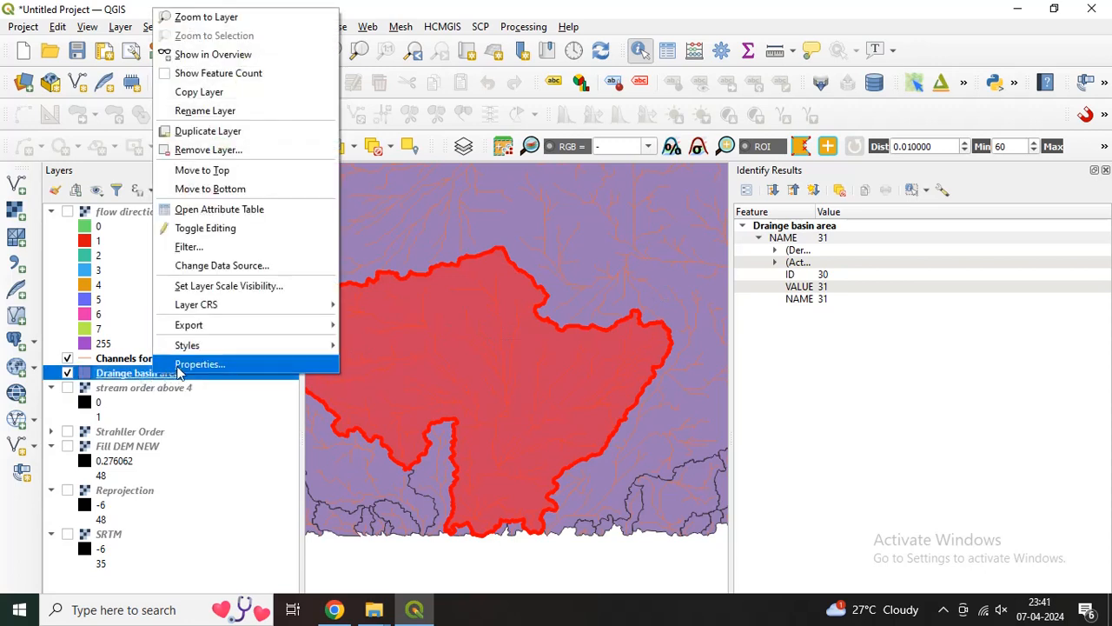
click(194, 221)
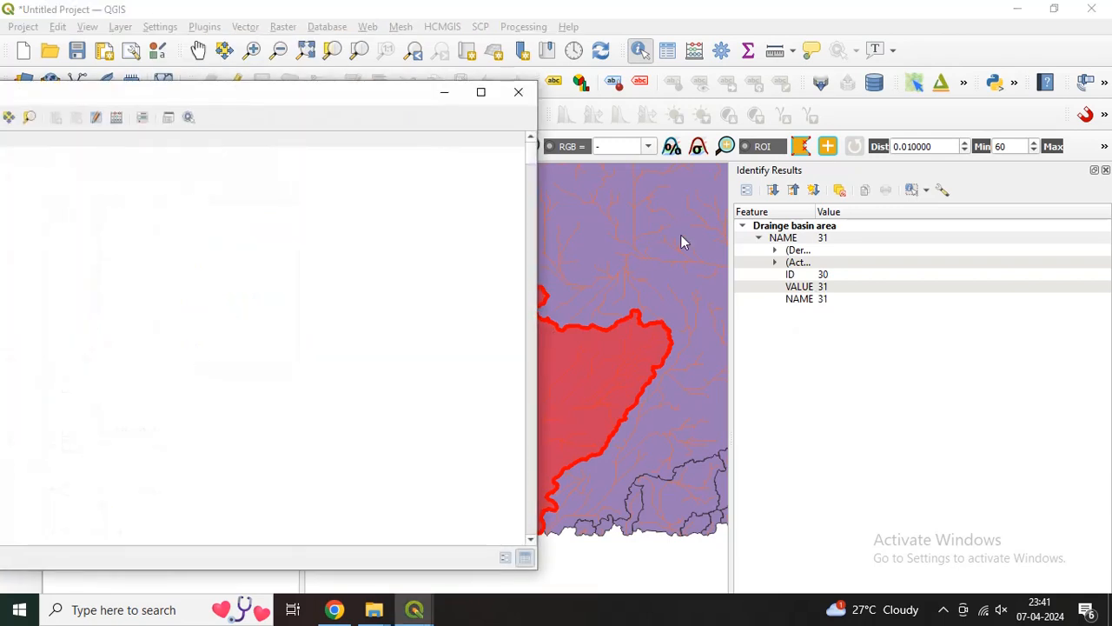
drag(405, 103, 760, 108)
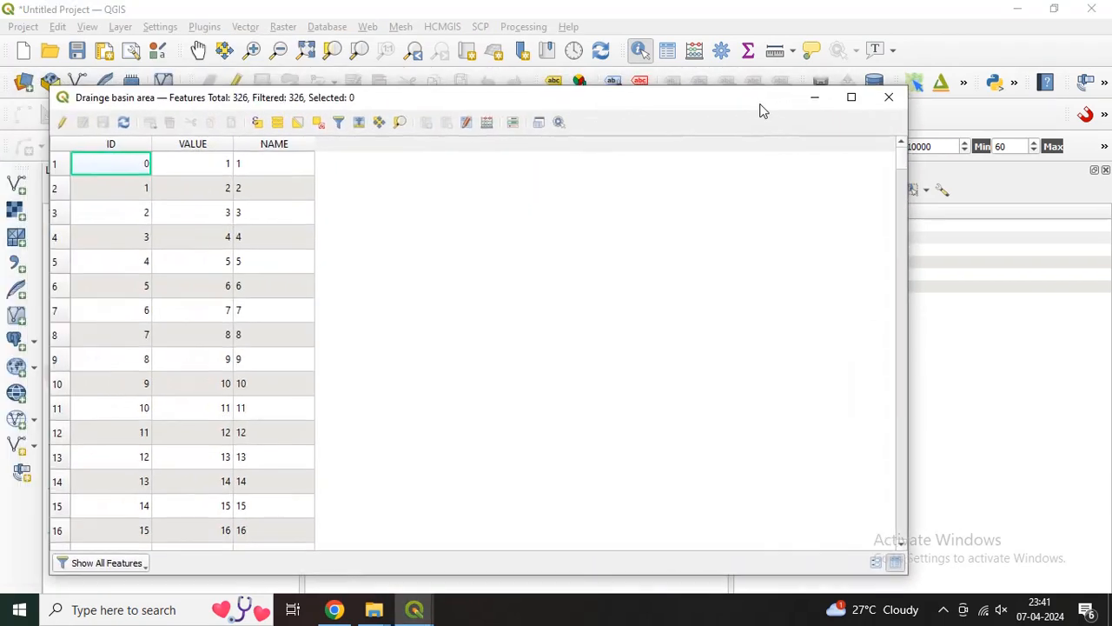
scroll(210, 402, down, 5)
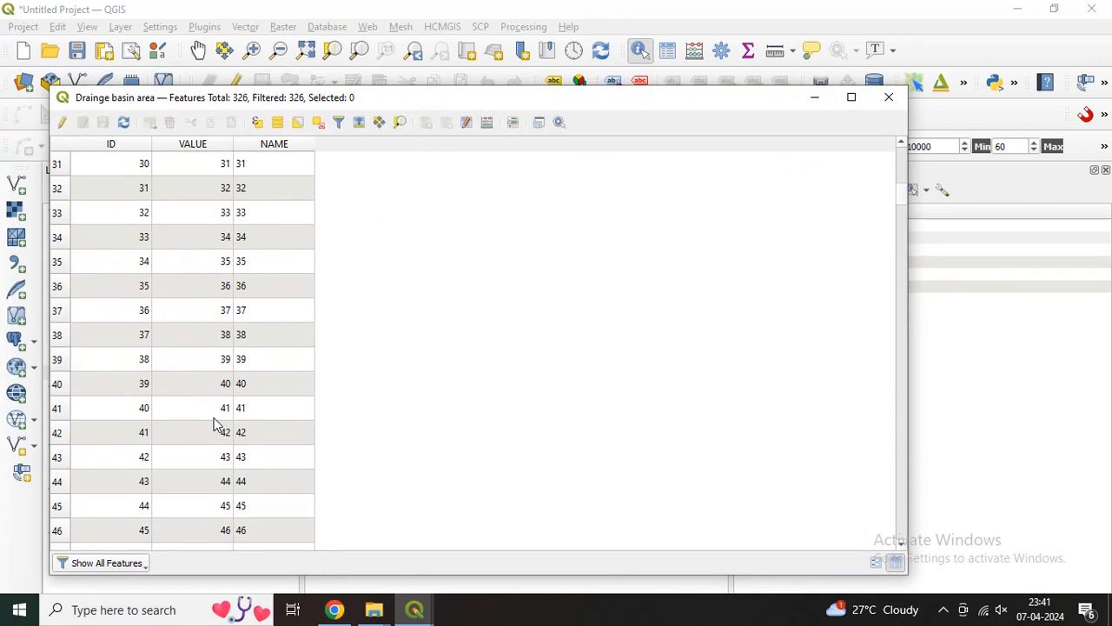
scroll(210, 417, up, 10)
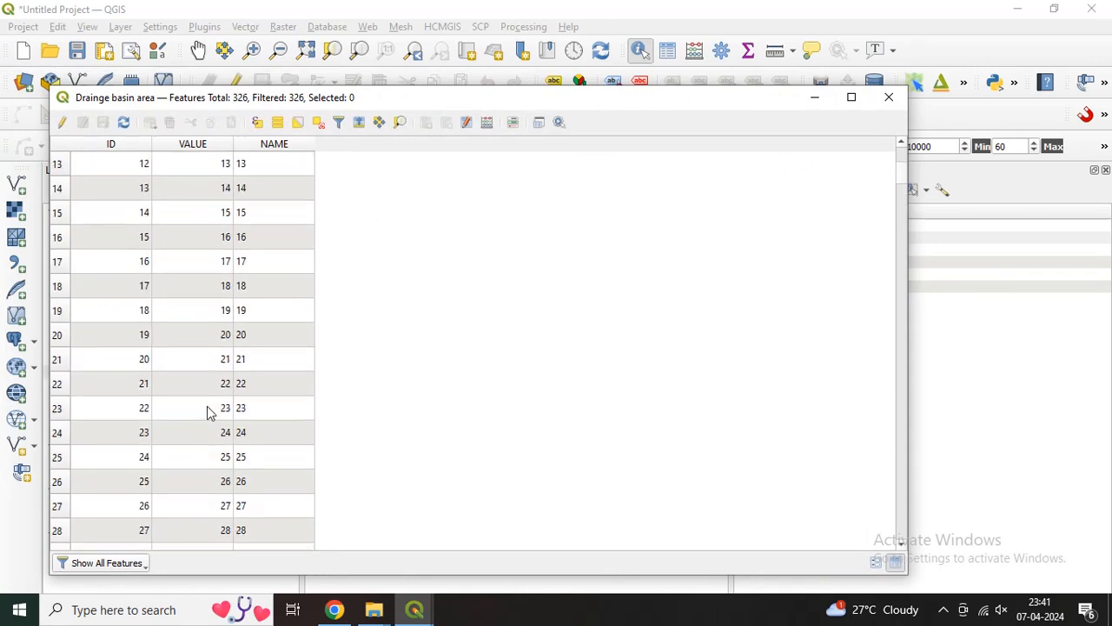
Enable editing of the Drainge basin area table, select a block of 46 records, and move the table aside from the map.
click(62, 123)
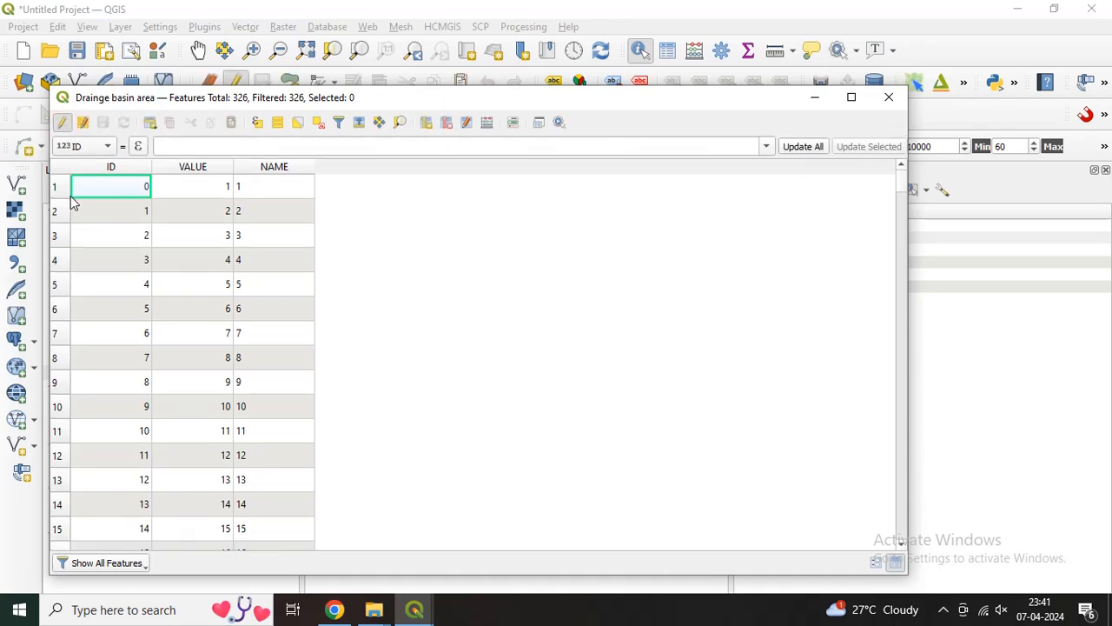
drag(329, 194, 188, 293)
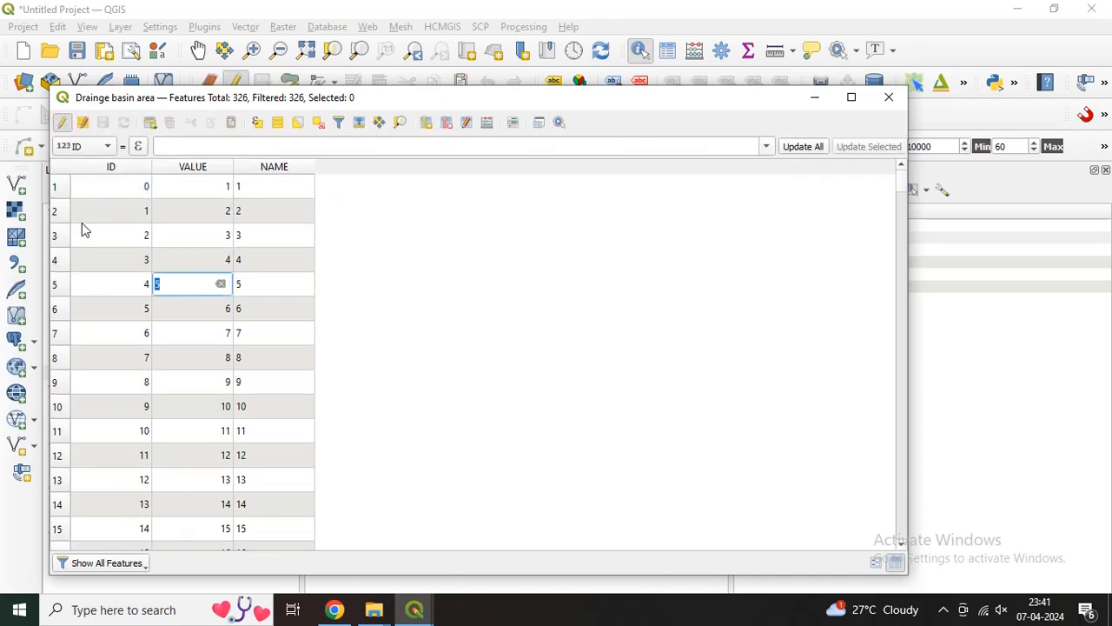
drag(64, 190, 65, 217)
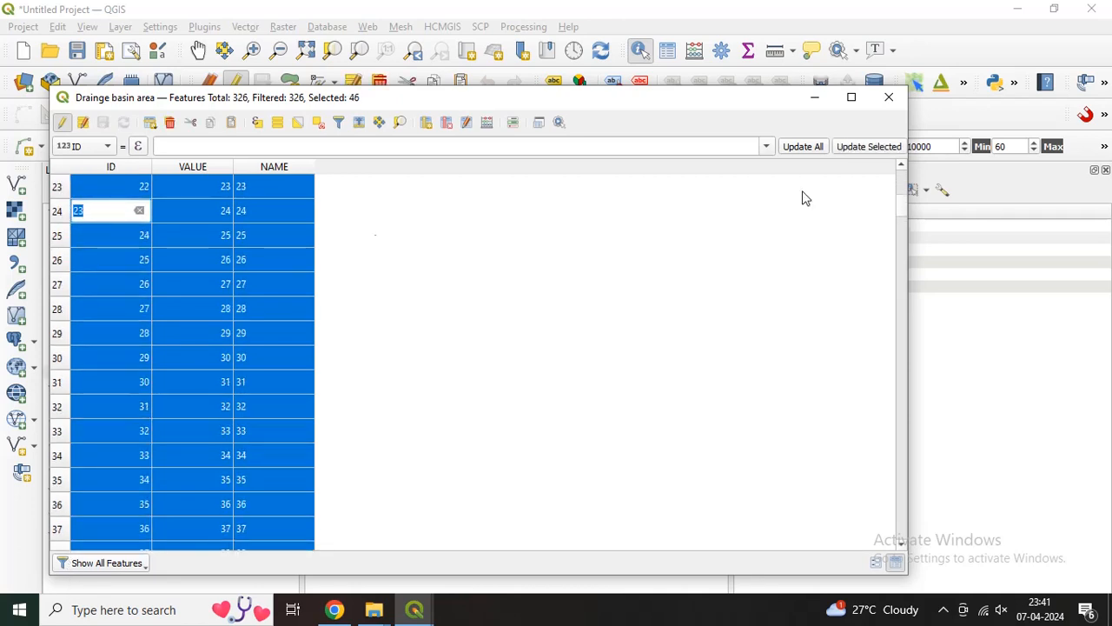
drag(763, 93, 561, 109)
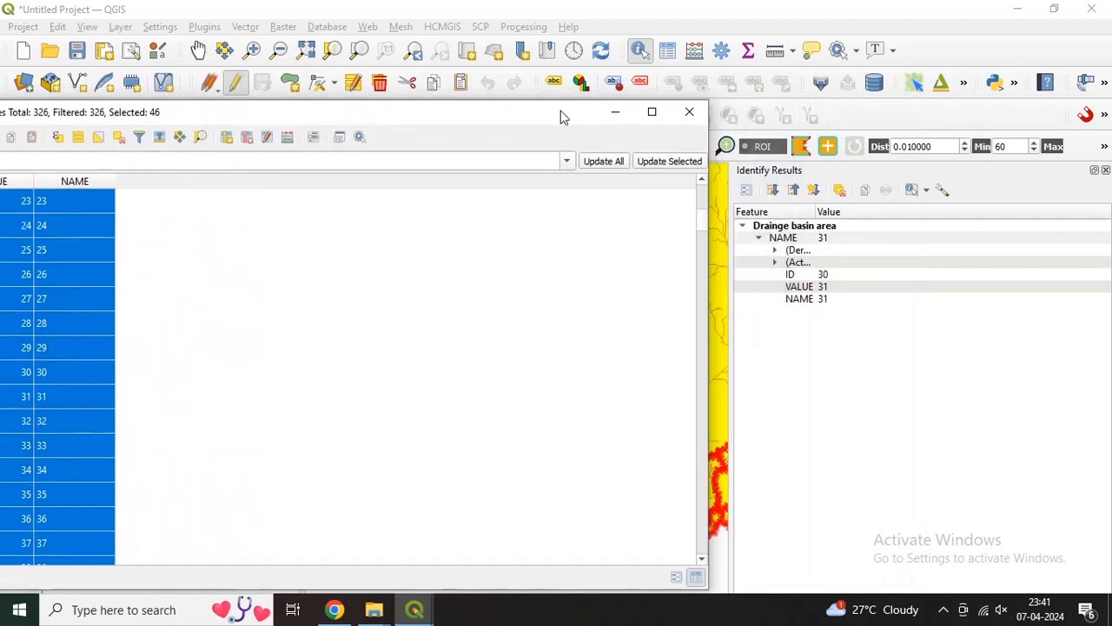
Move the Drainge basin area table back fully into view and select all its records.
drag(400, 118, 697, 116)
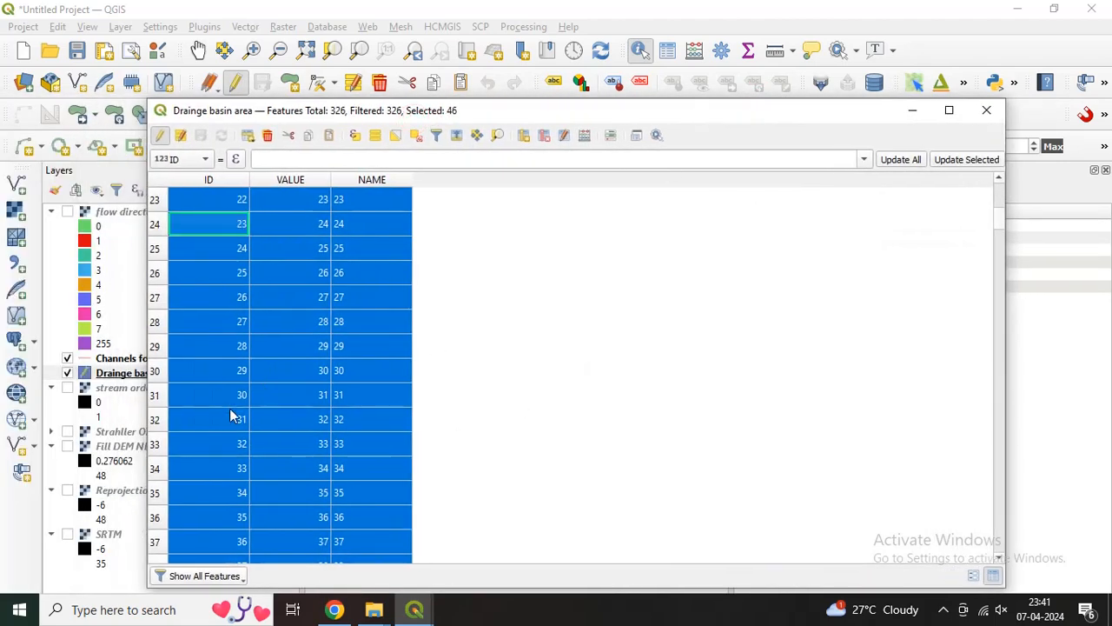
scroll(230, 408, down, 3)
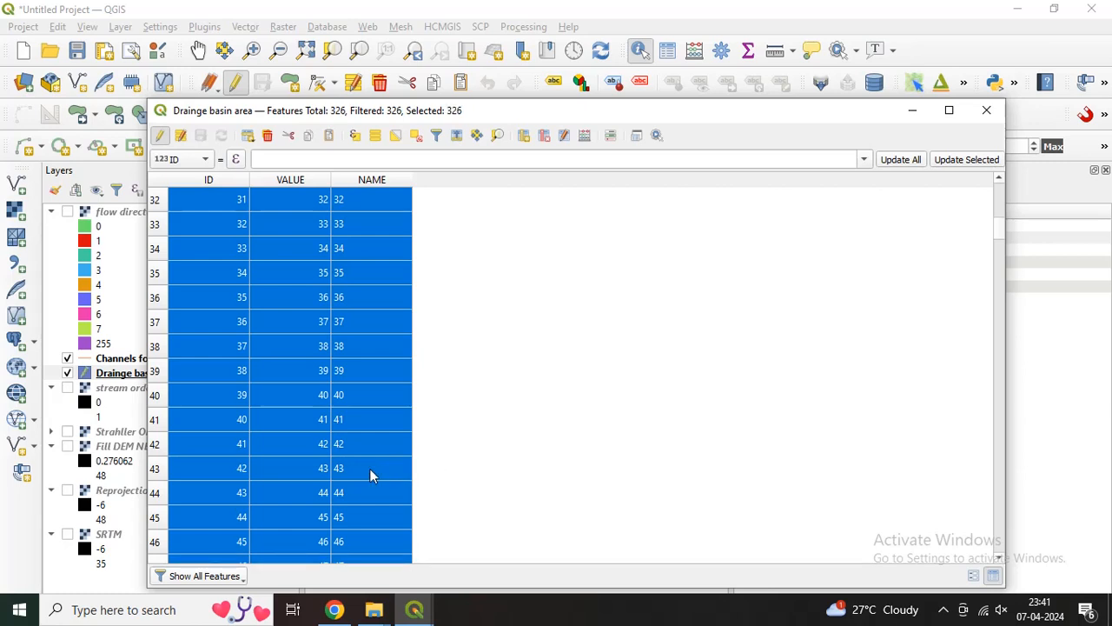
scroll(248, 468, up, 9)
scroll(248, 469, down, 4)
scroll(247, 469, down, 3)
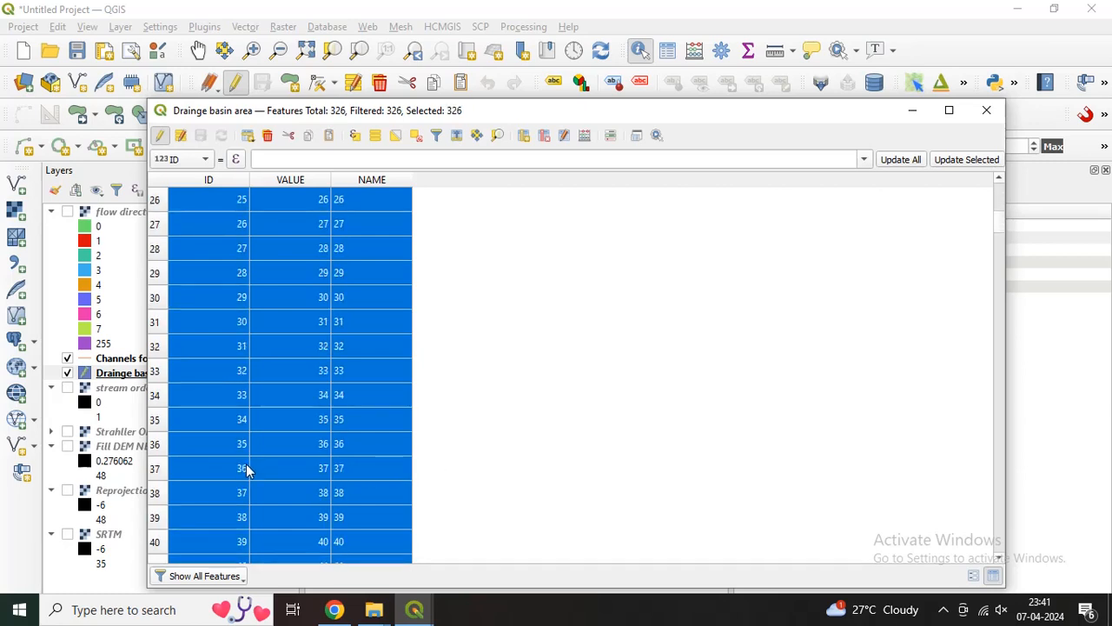
click(157, 307)
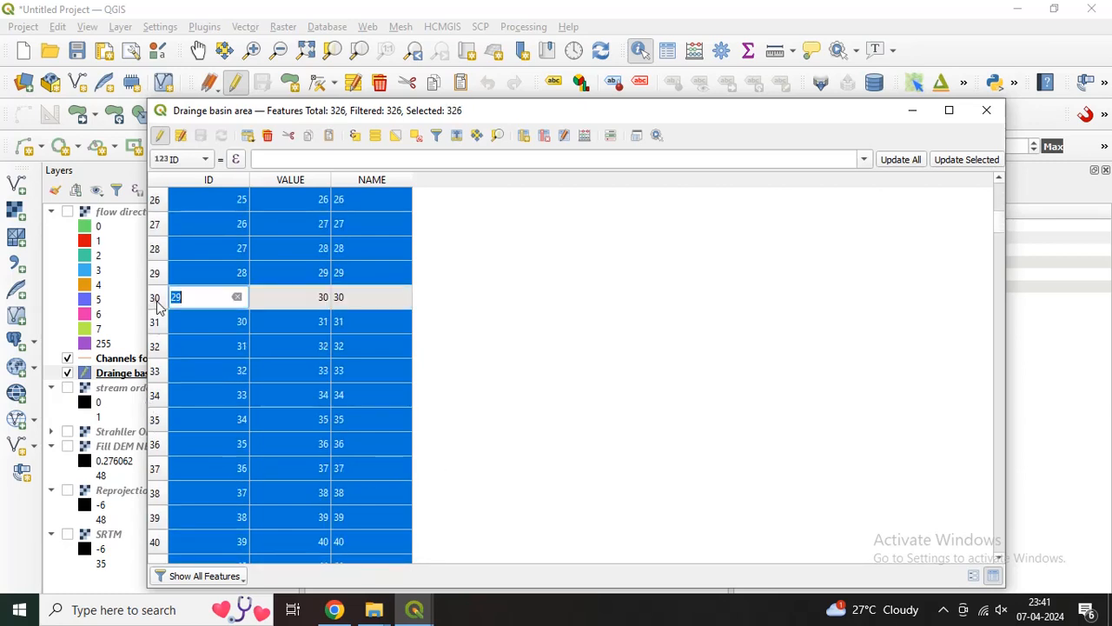
key(Return)
click(518, 352)
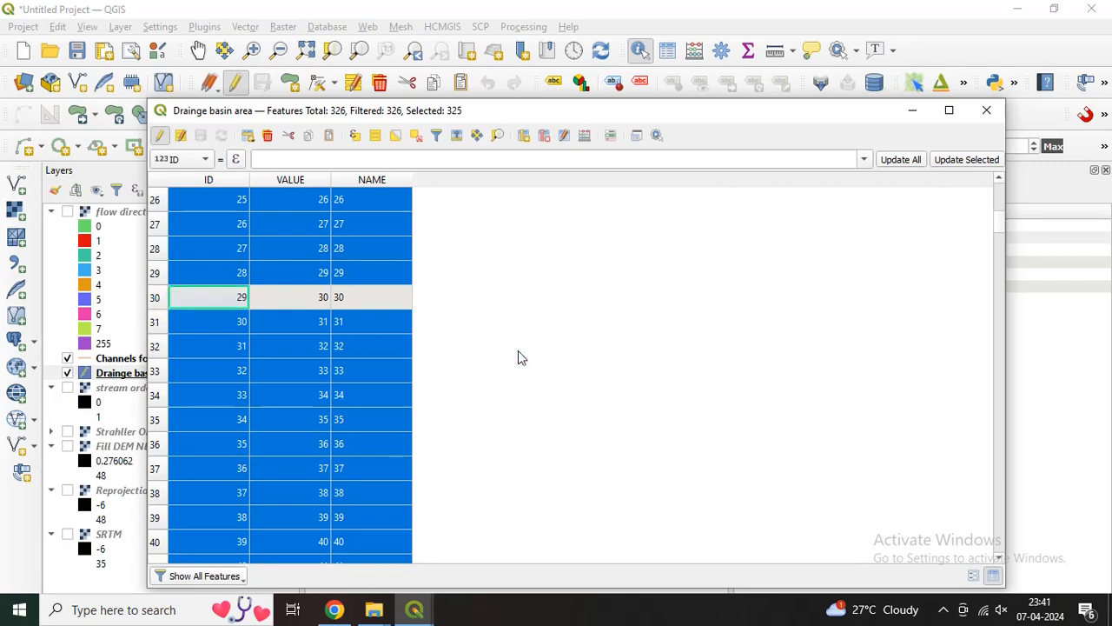
click(158, 329)
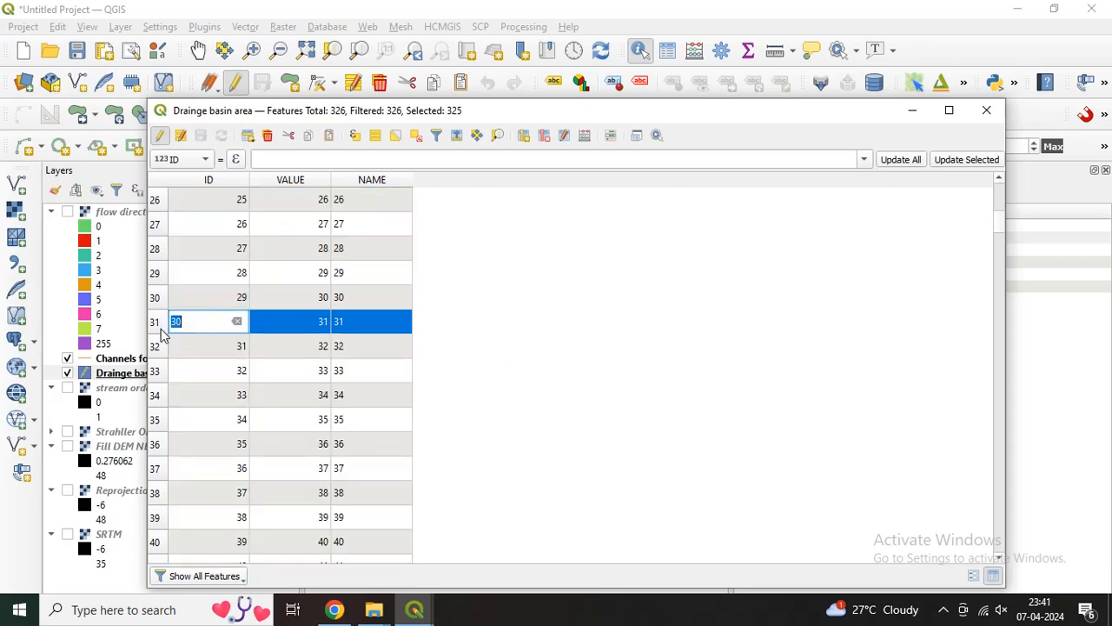
double_click(209, 327)
click(503, 352)
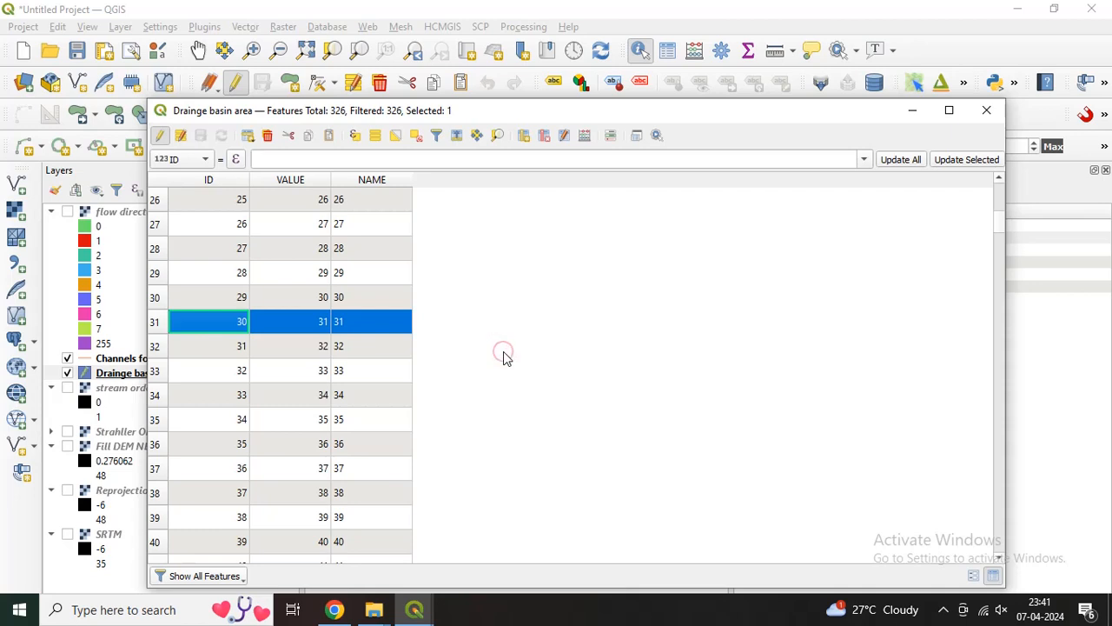
Delete every record of the Drainge basin area table except the one with ID 30.
key(ctrl+a)
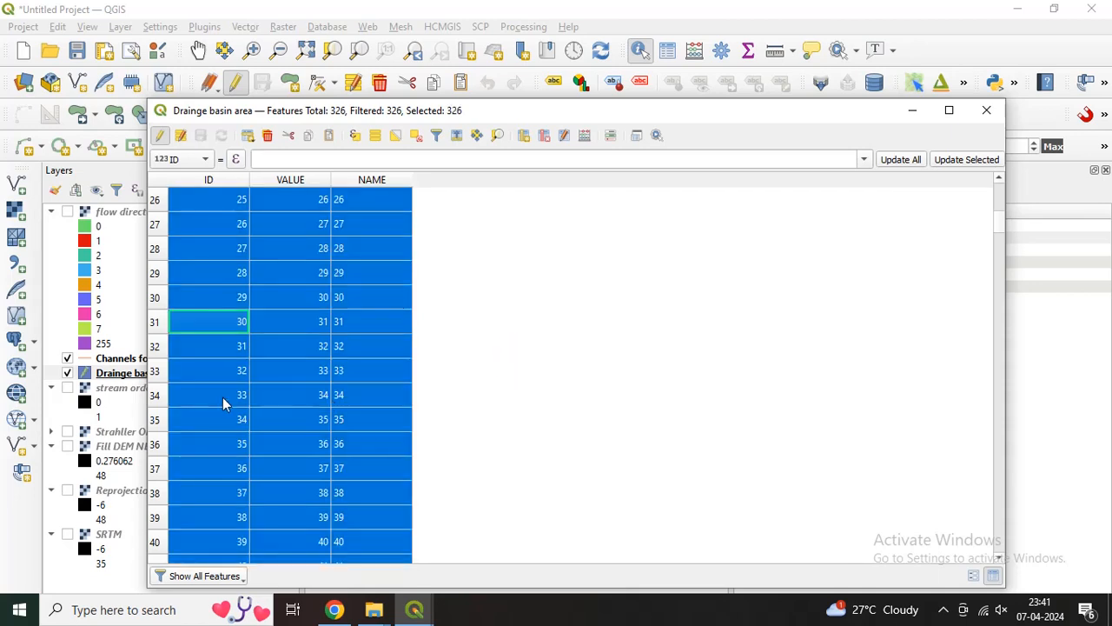
ctrl+click(154, 322)
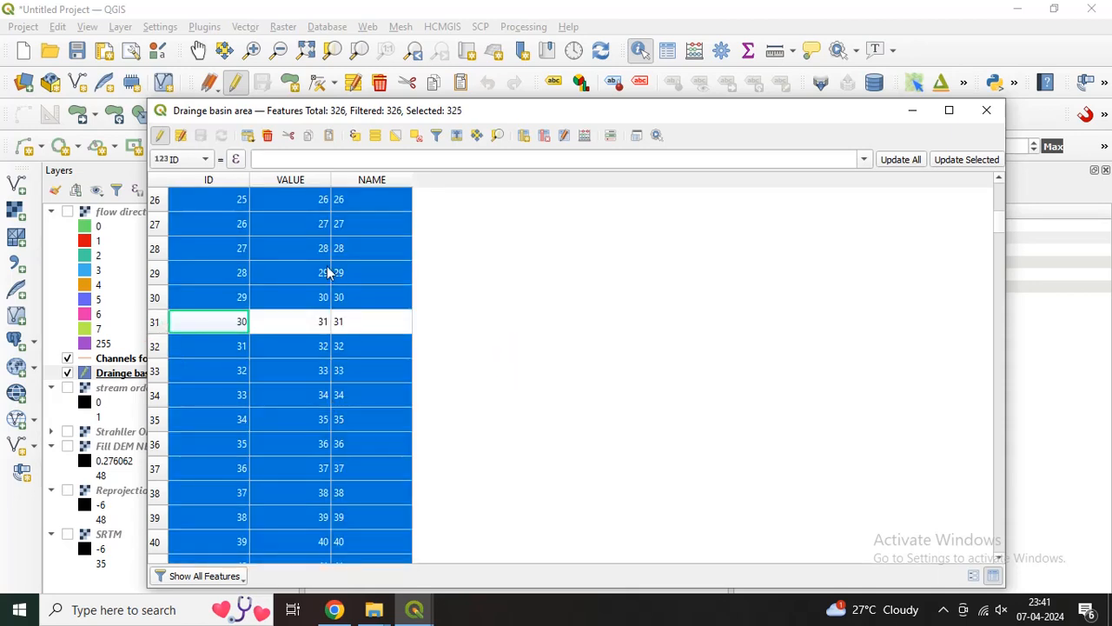
scroll(340, 409, down, 4)
scroll(341, 437, up, 6)
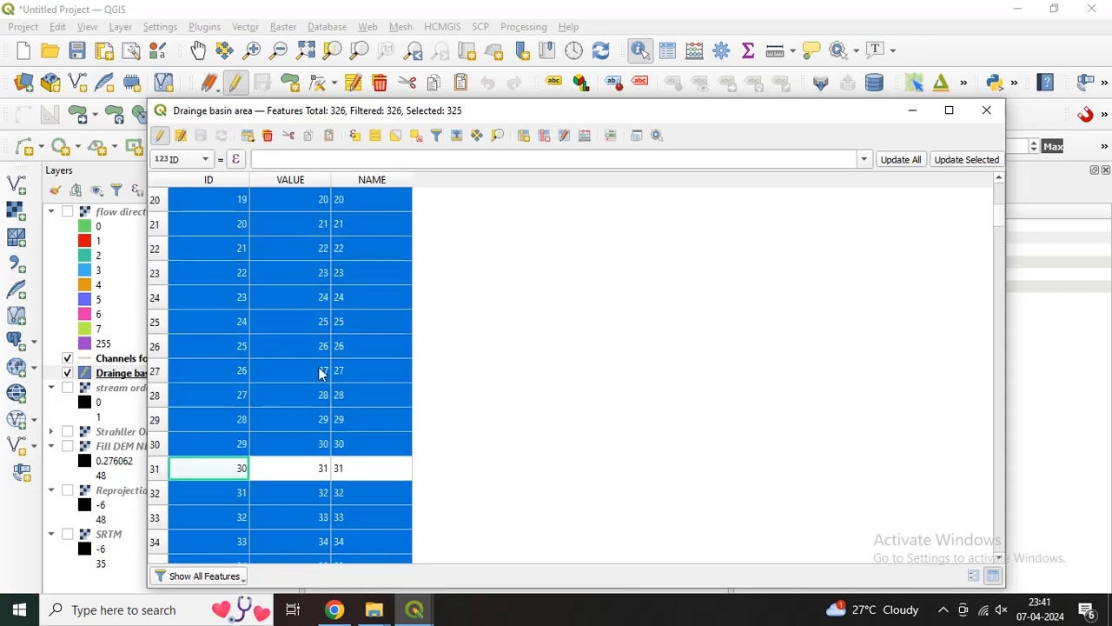
click(267, 136)
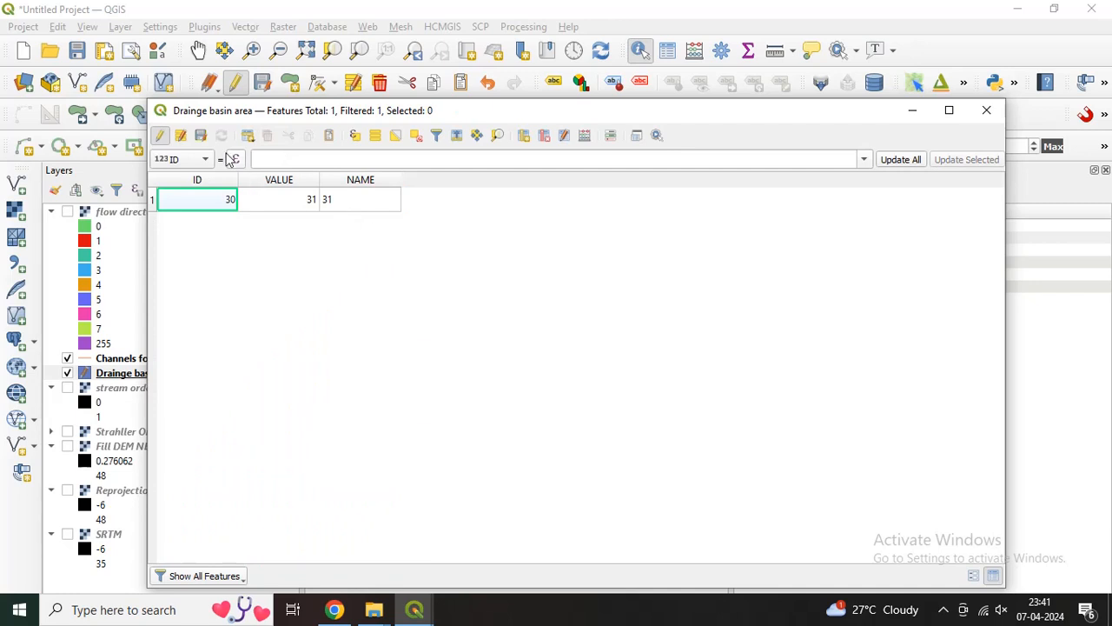
Save the layer edits, end editing of Drainge basin area, and close its attribute table.
click(201, 136)
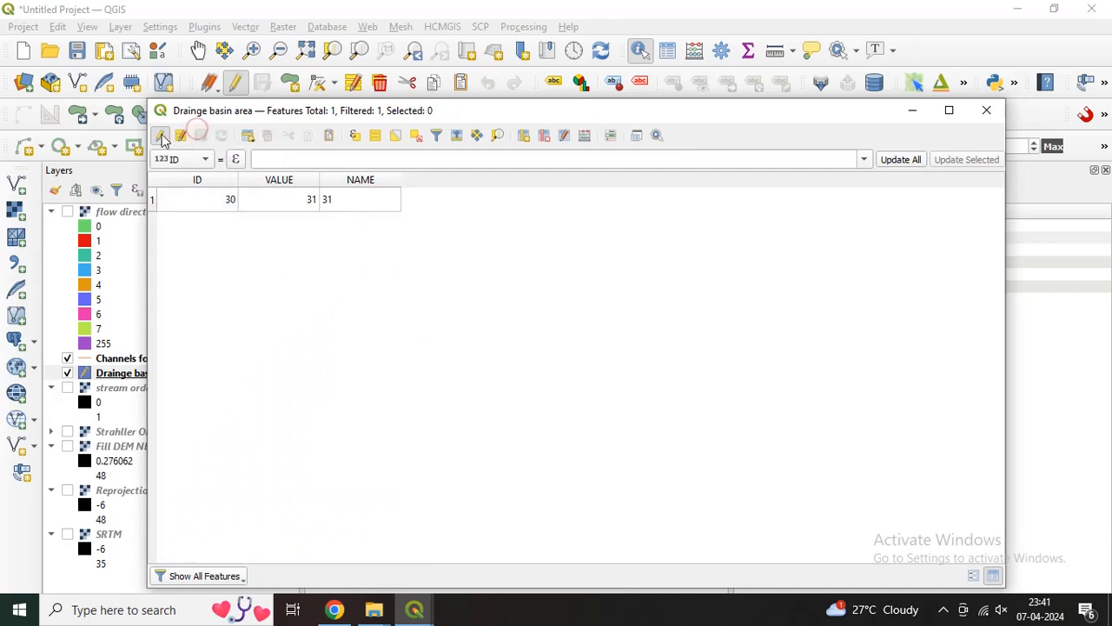
click(161, 136)
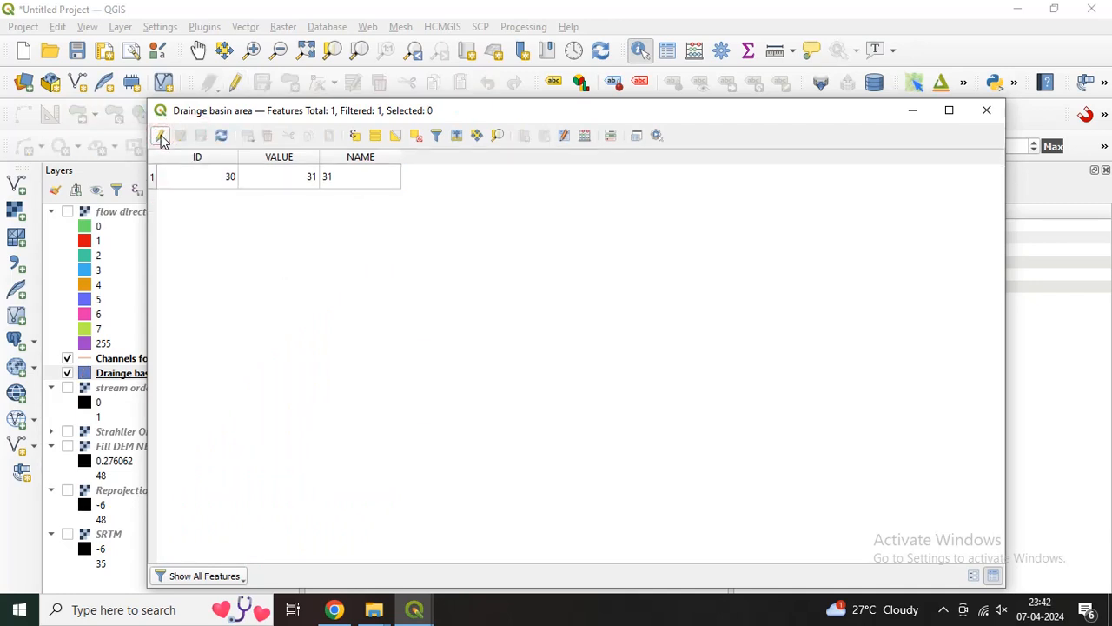
click(986, 112)
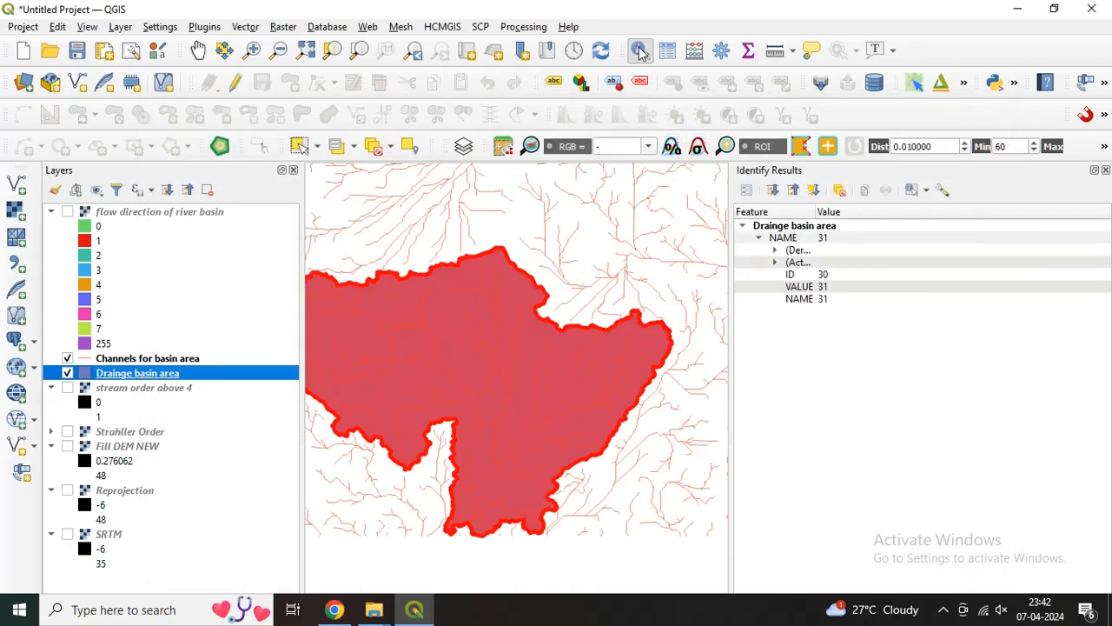
Identify the single remaining basin polygon on the map and dismiss its Identify Results.
click(1106, 171)
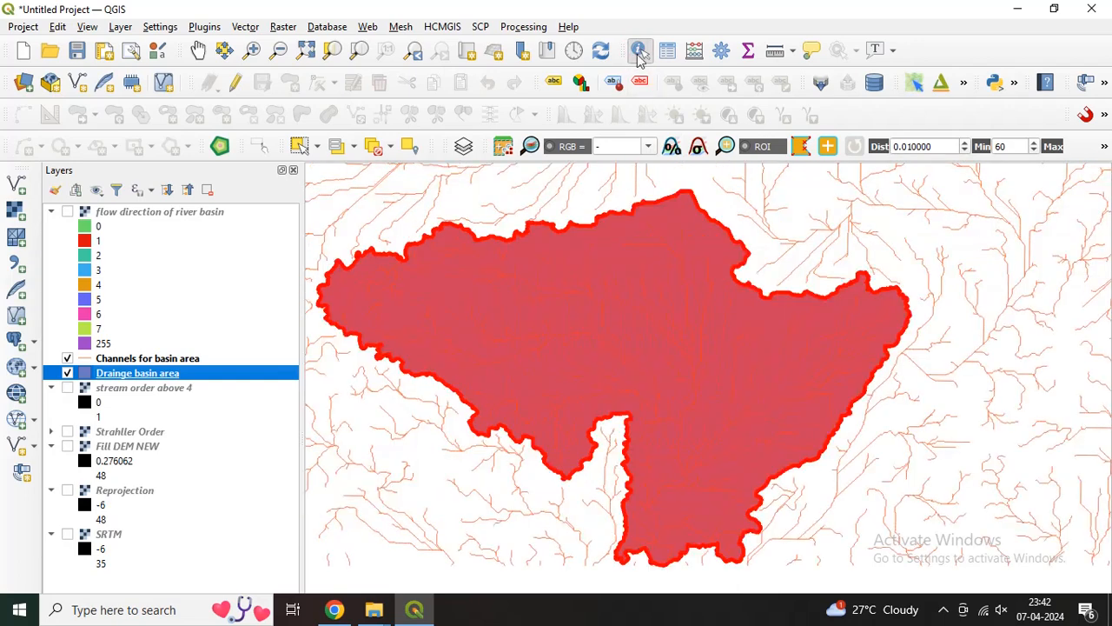
click(649, 310)
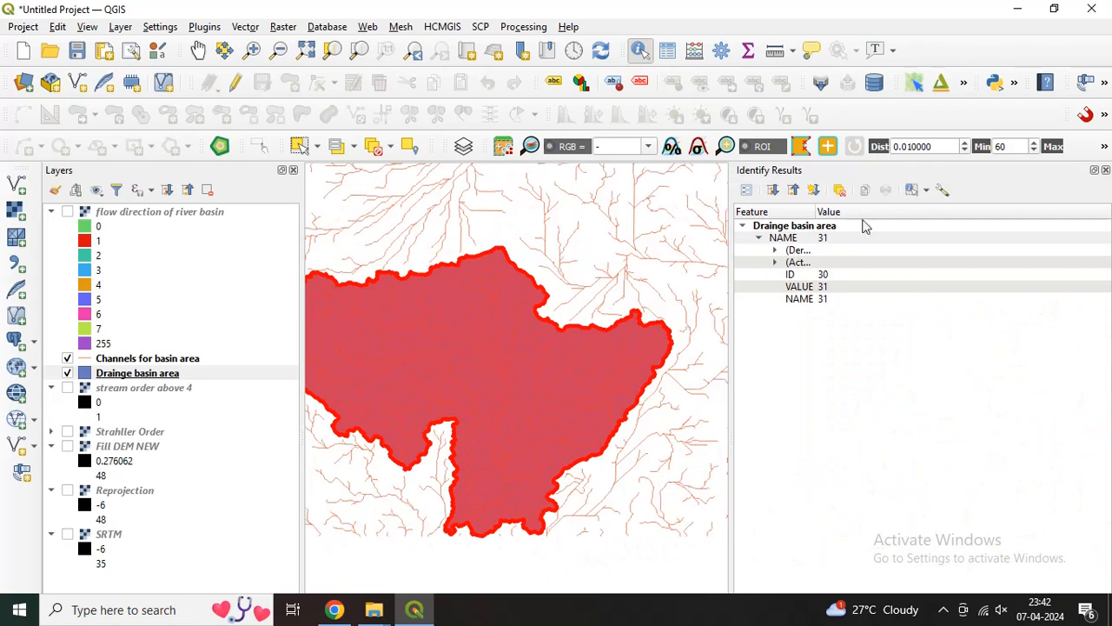
click(1106, 171)
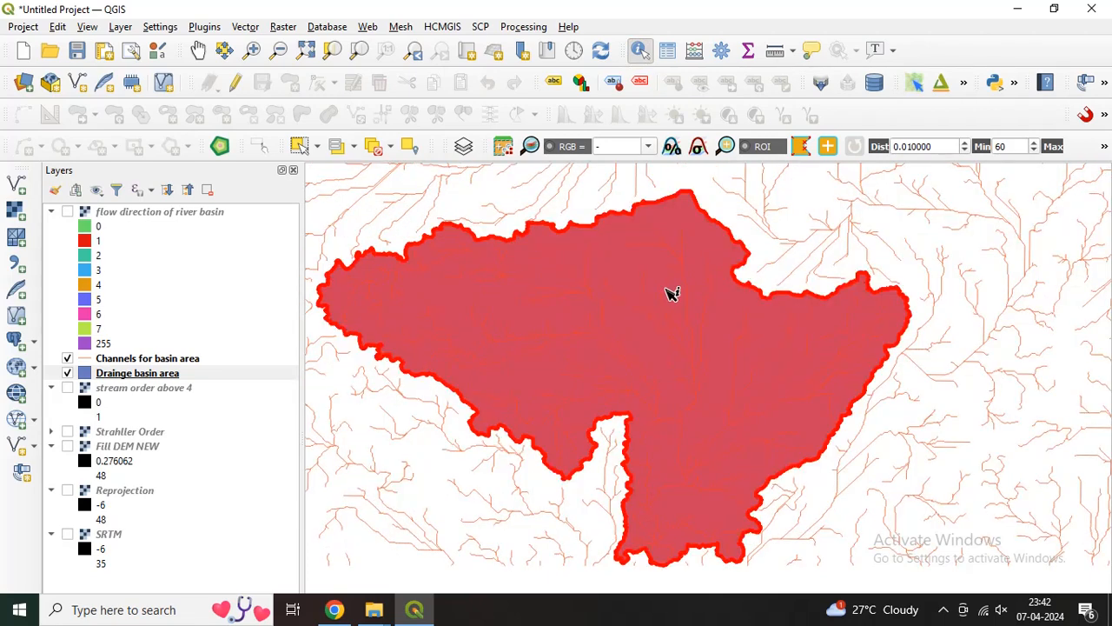
scroll(671, 293, down, 1)
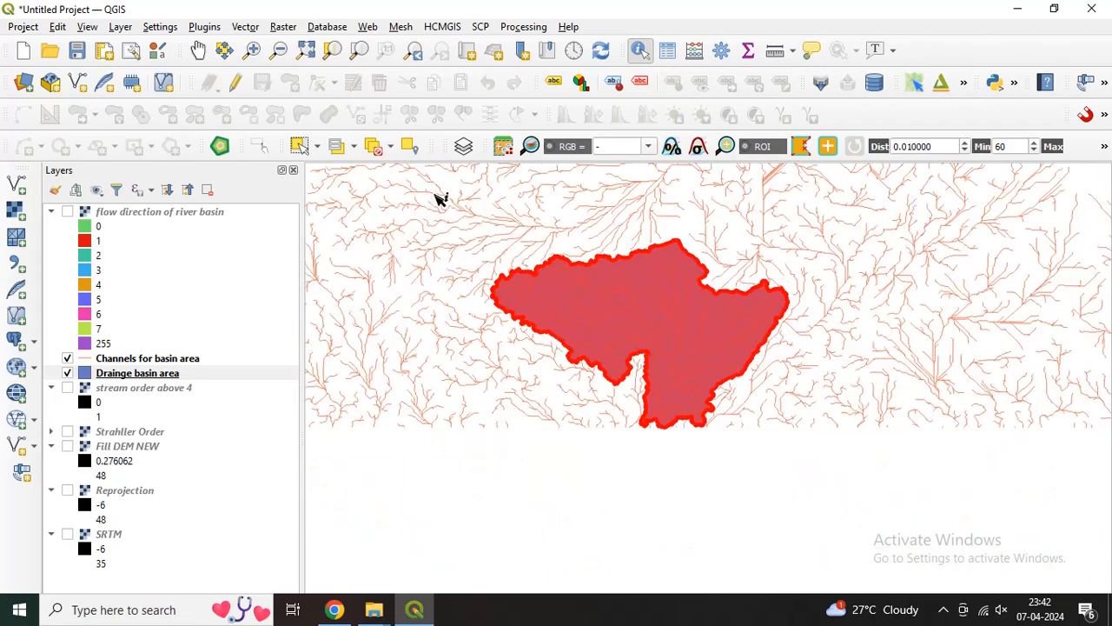
right_click(641, 55)
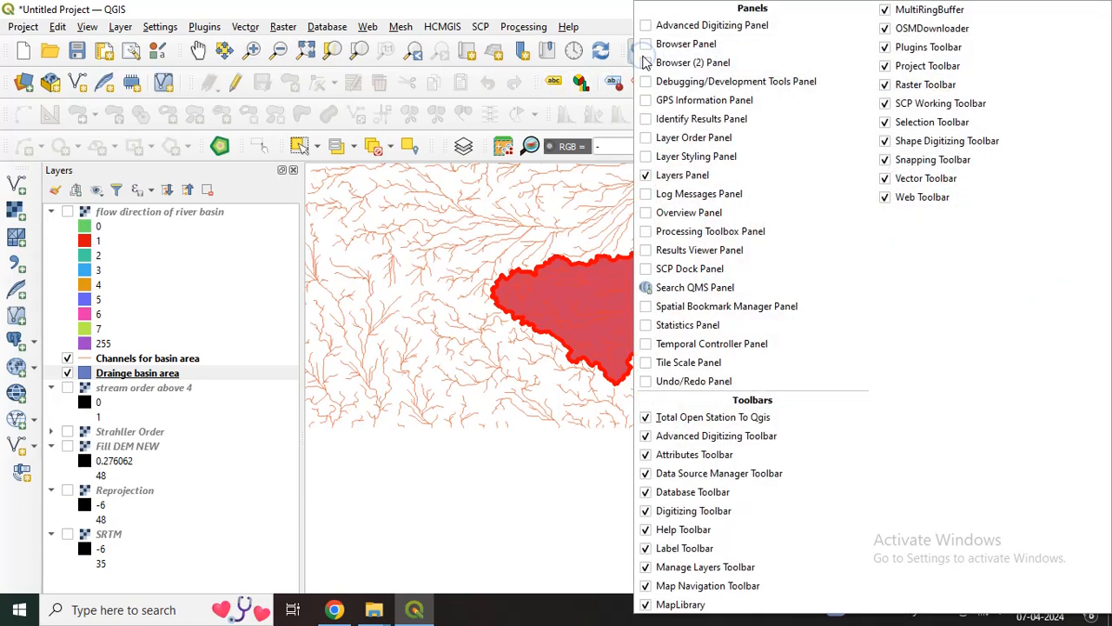
click(607, 12)
click(640, 54)
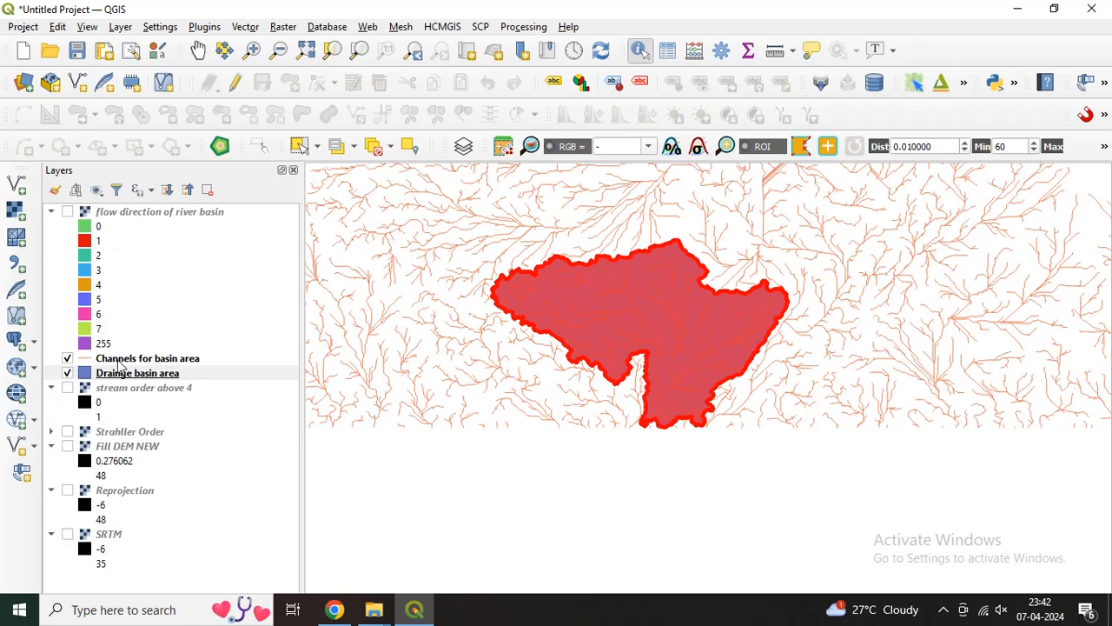
Switch to the Pan tool to clear the basin's identify highlight, and examine the channels inside the basin.
scroll(611, 310, up, 1)
scroll(611, 310, up, 1)
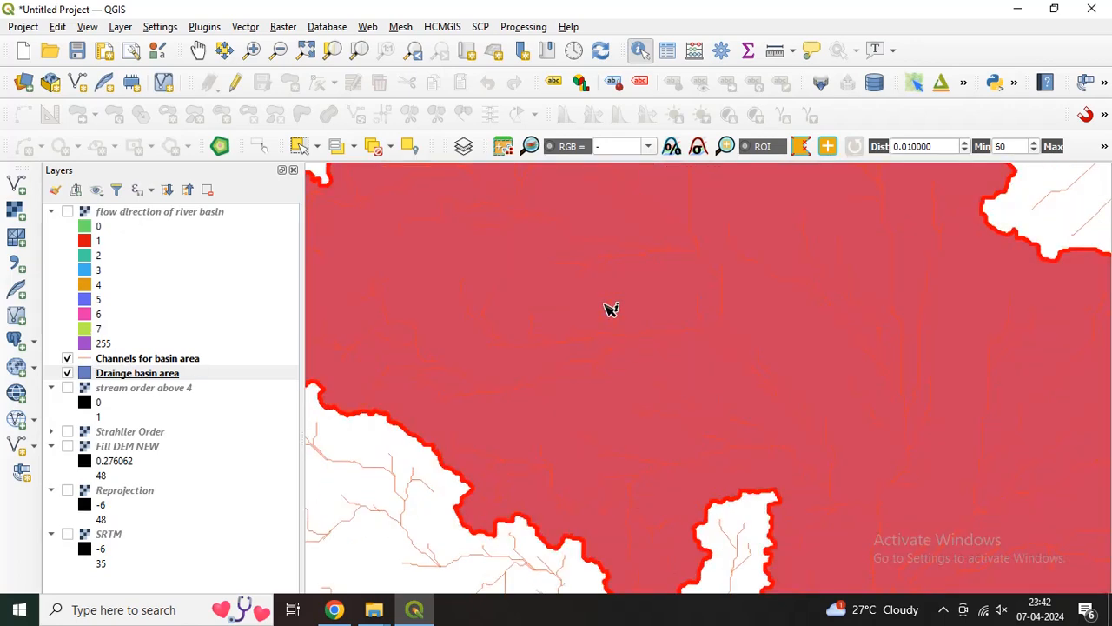
click(198, 49)
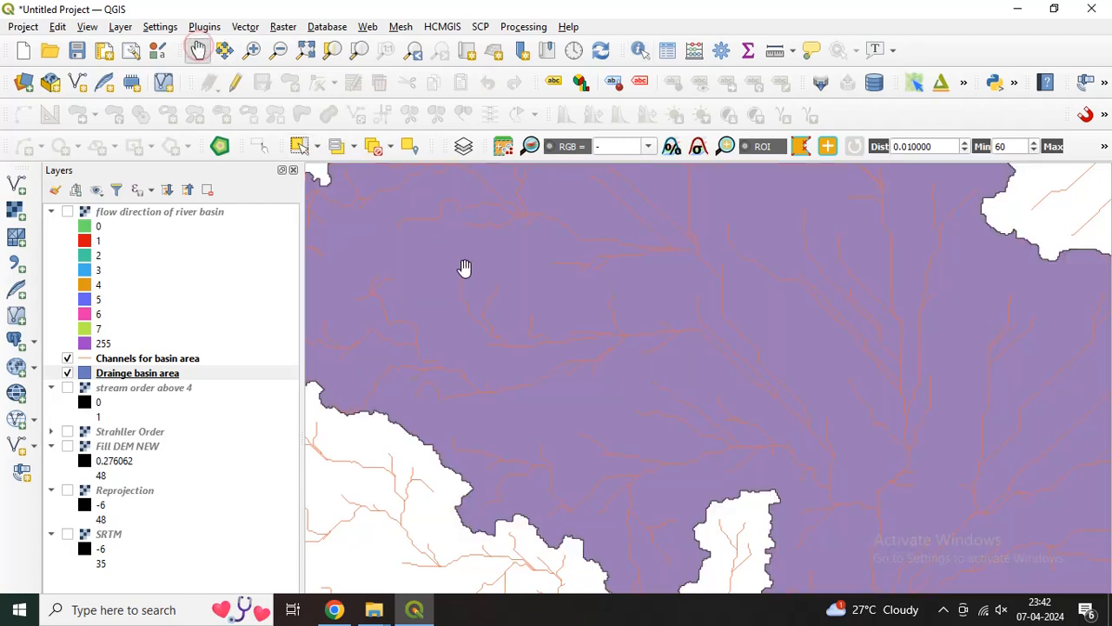
scroll(464, 268, down, 2)
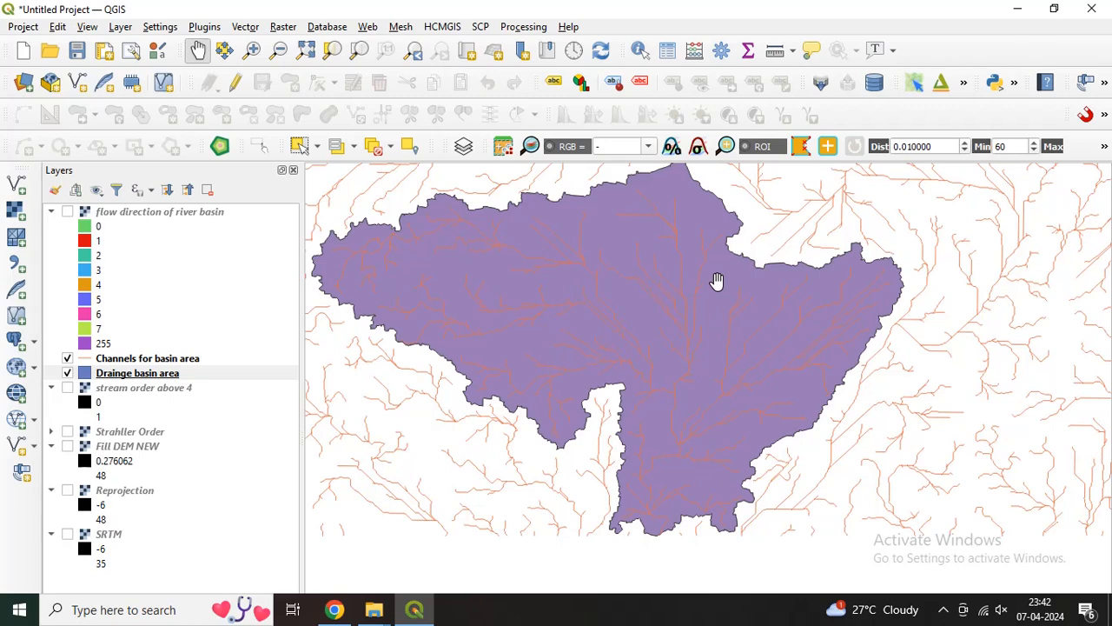
click(639, 49)
click(657, 183)
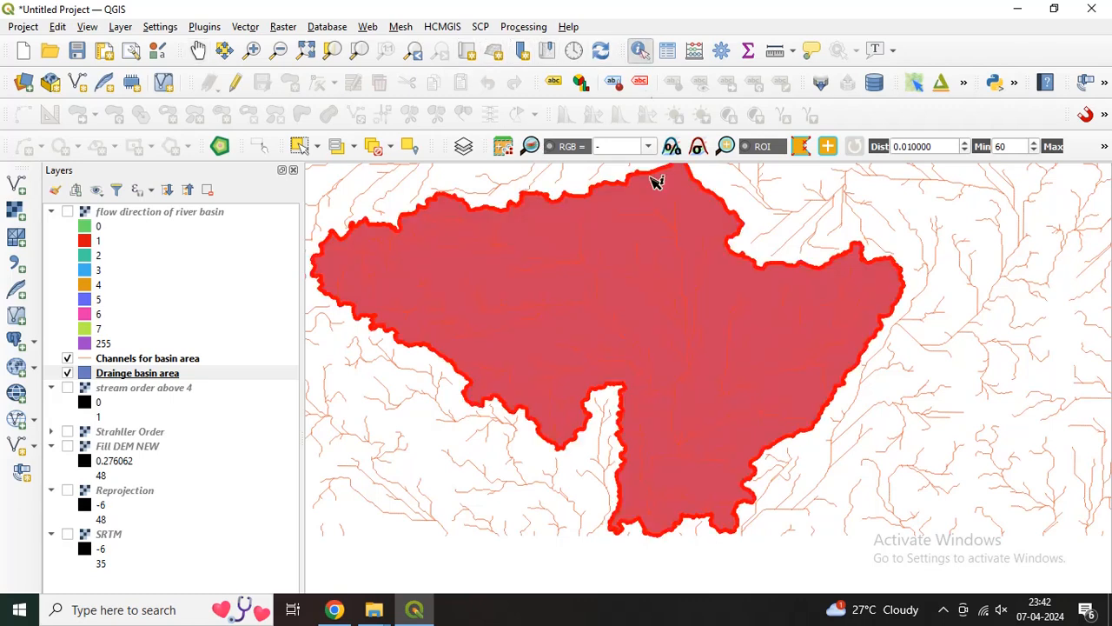
click(198, 49)
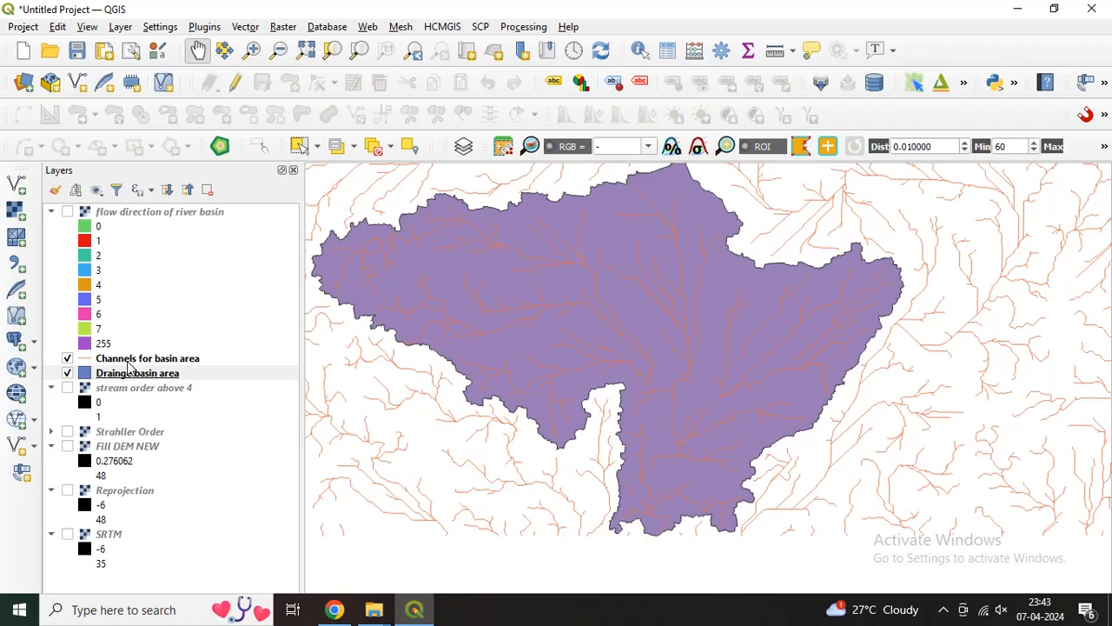
click(283, 27)
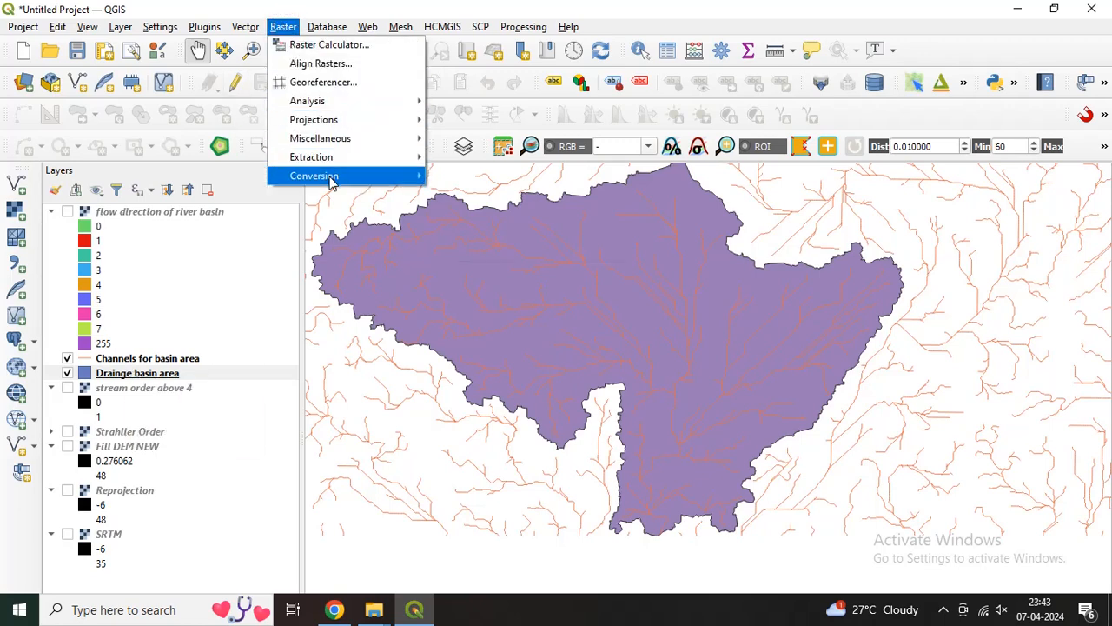
mouse_move(333, 159)
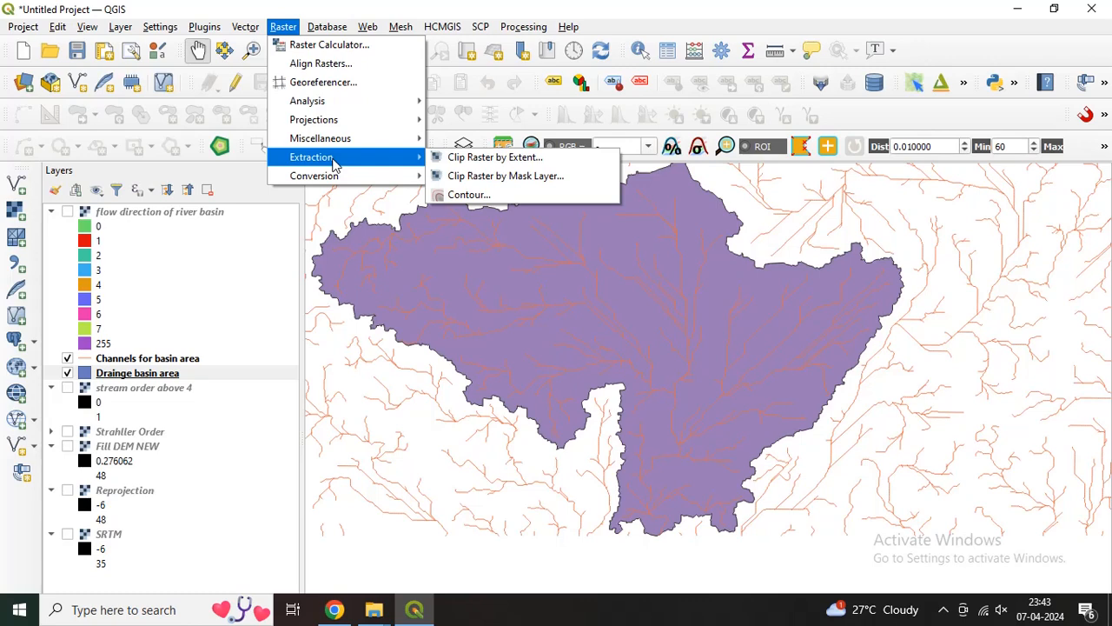
click(474, 177)
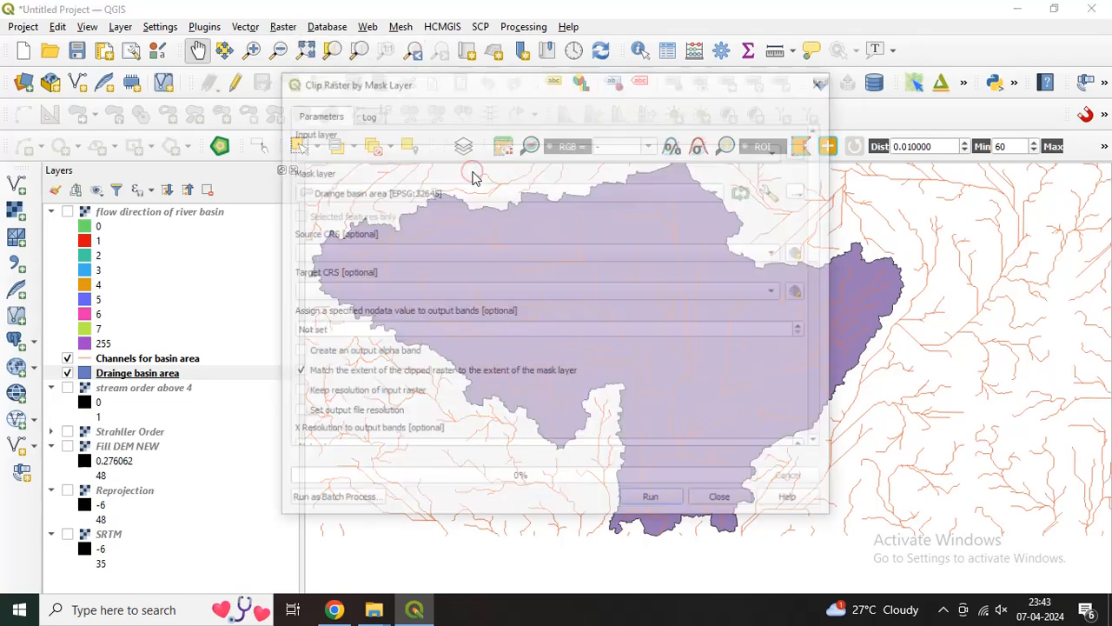
click(452, 151)
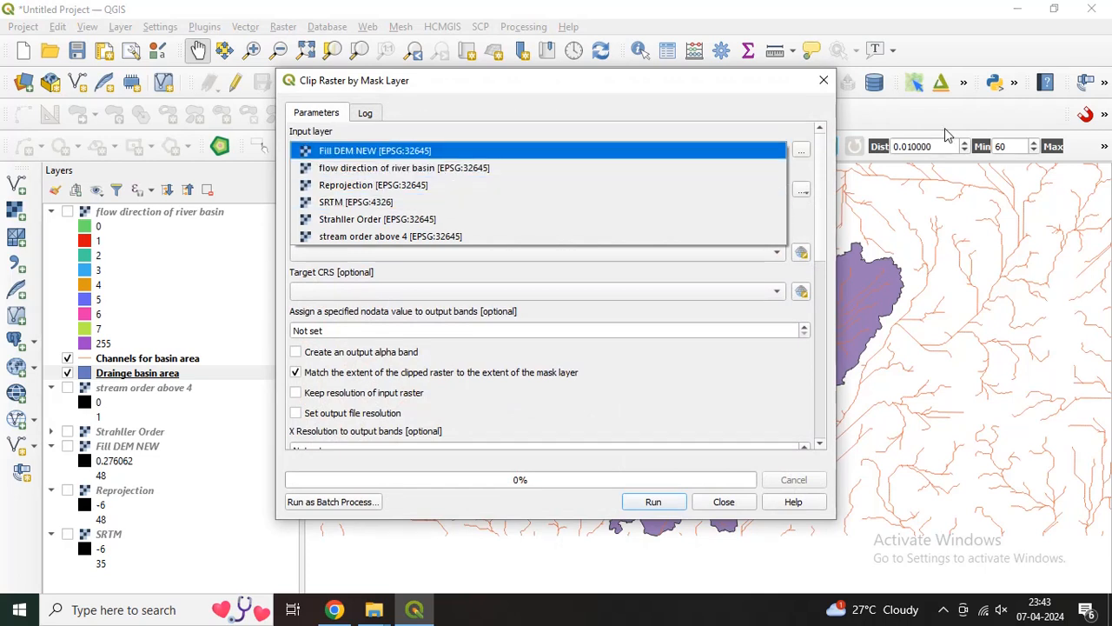
click(825, 84)
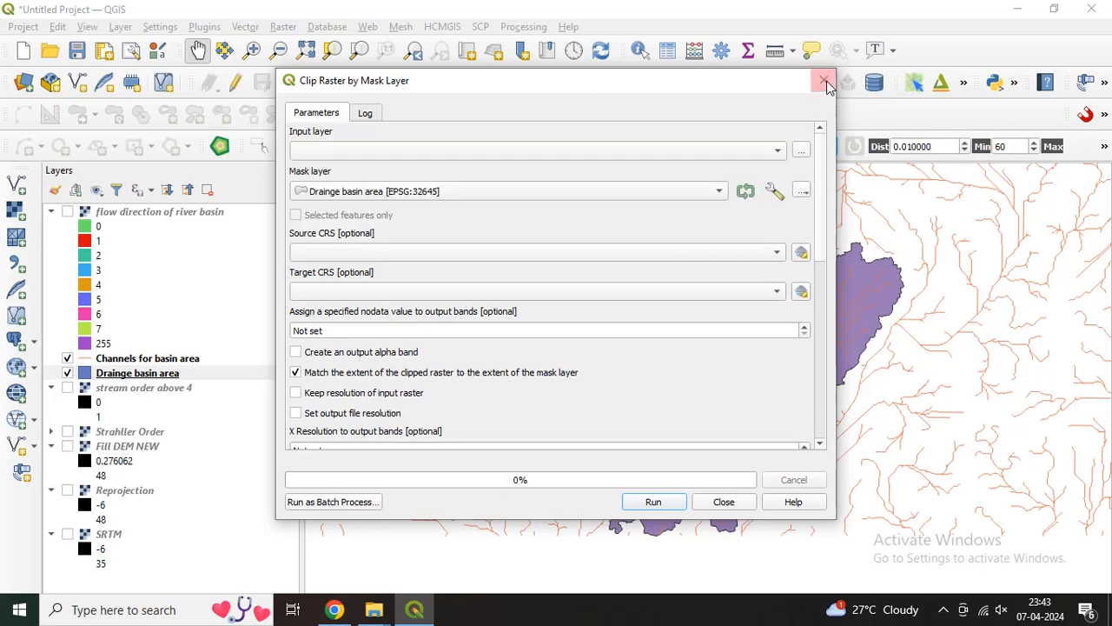
click(823, 81)
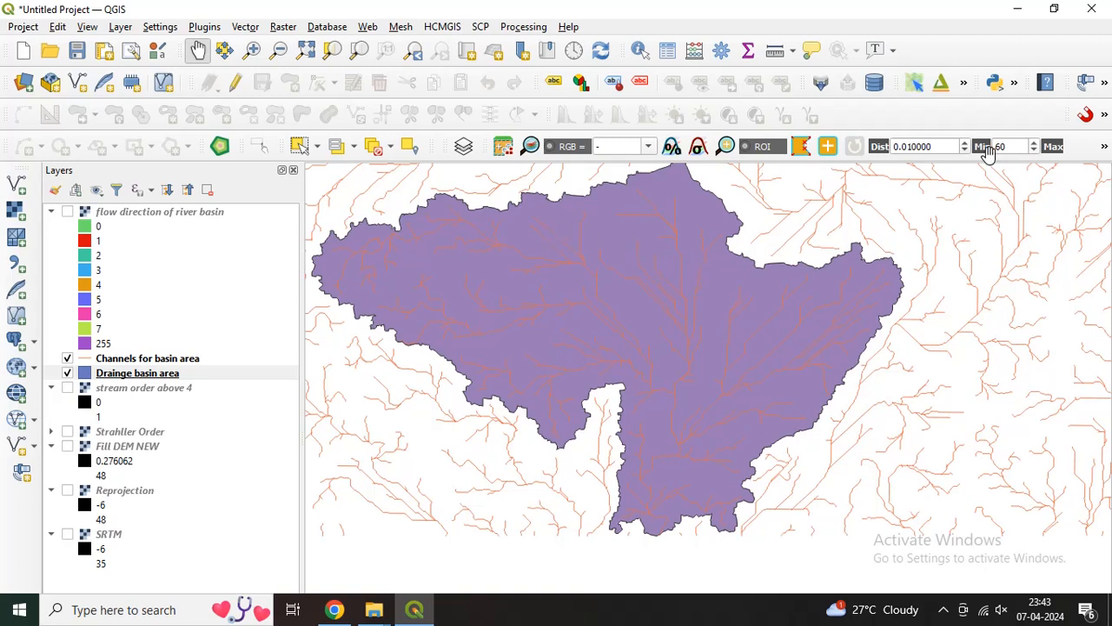
Search the Processing Toolbox for "clip" and open the Clip vector by mask layer tool.
click(523, 27)
click(531, 42)
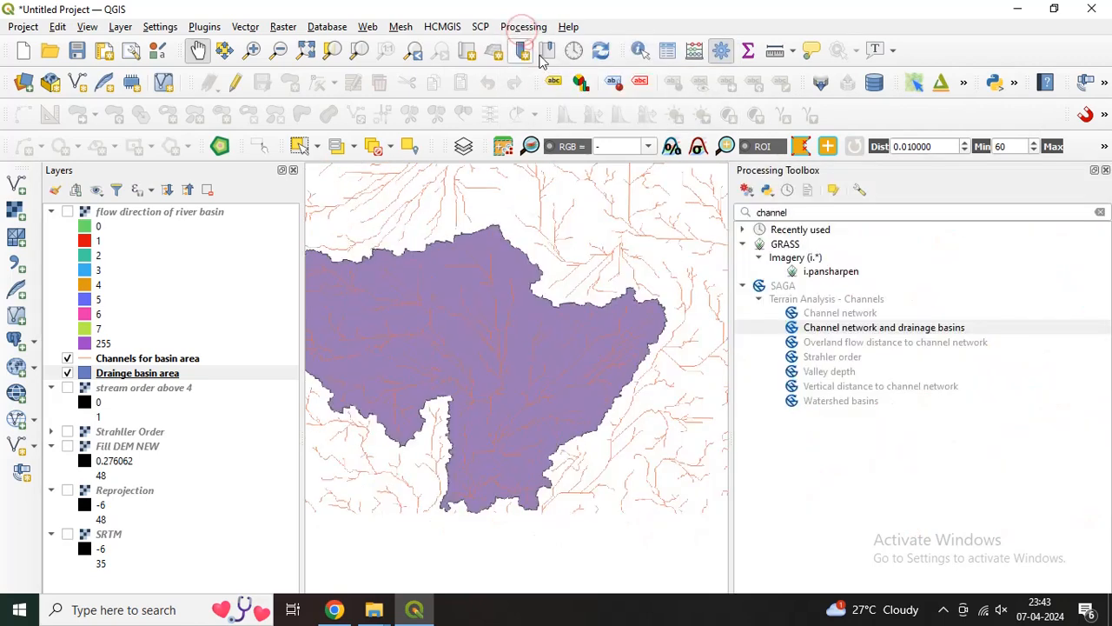
drag(796, 212, 728, 206)
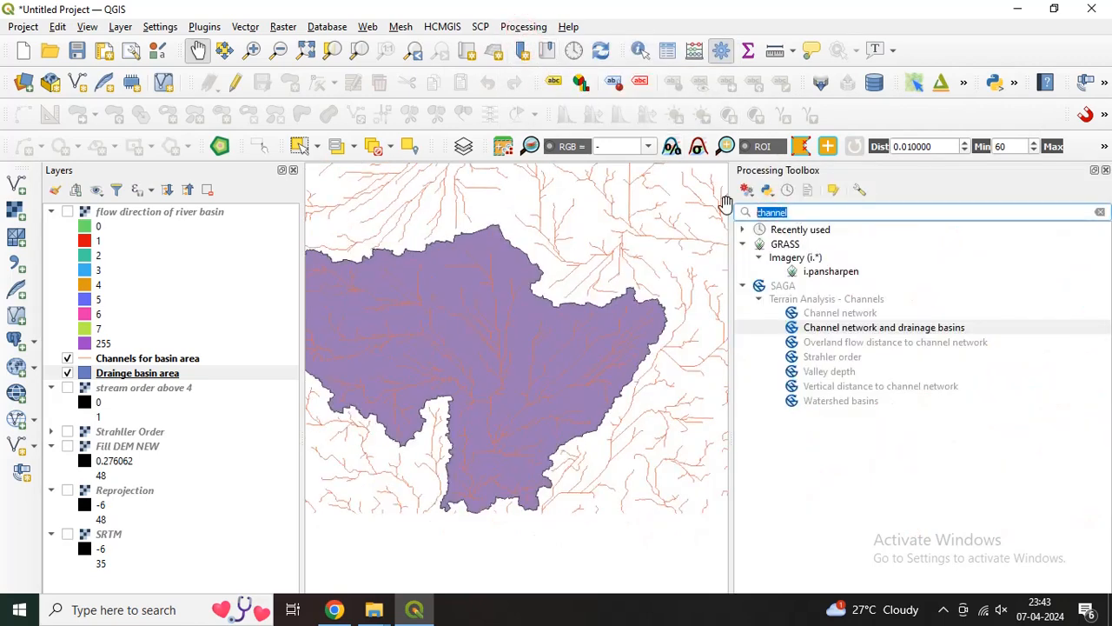
key(BackSpace)
text(clip)
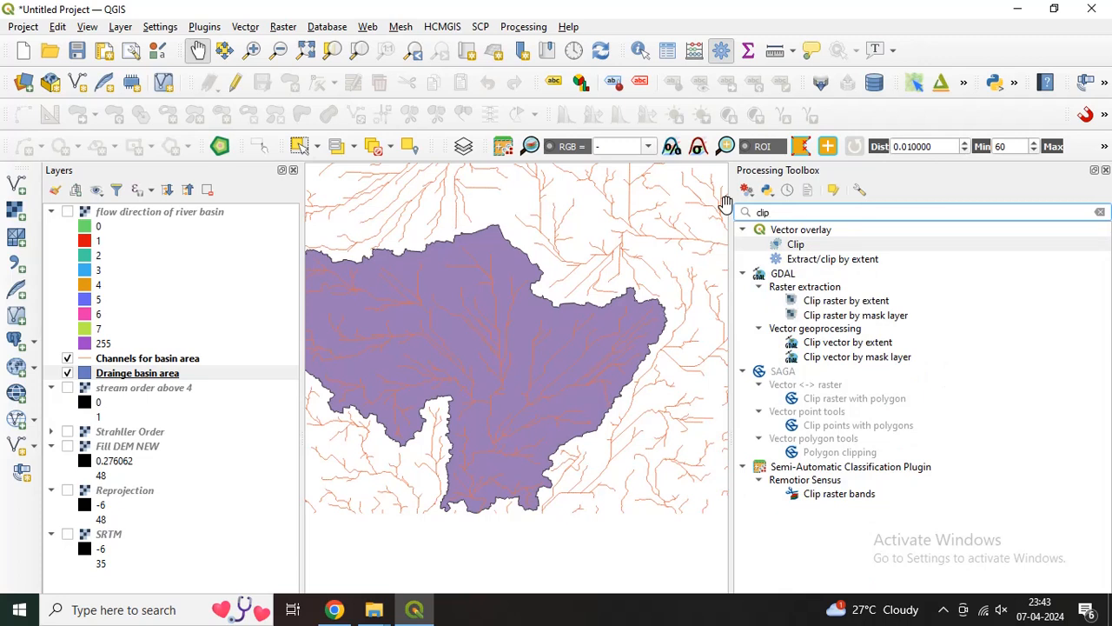
click(841, 358)
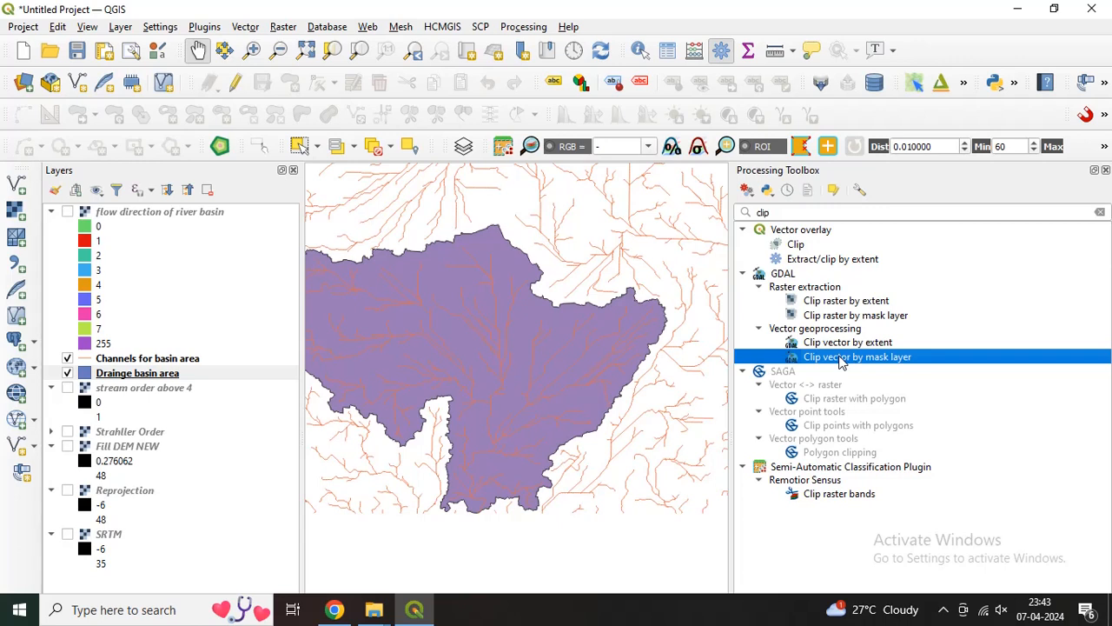
double_click(839, 357)
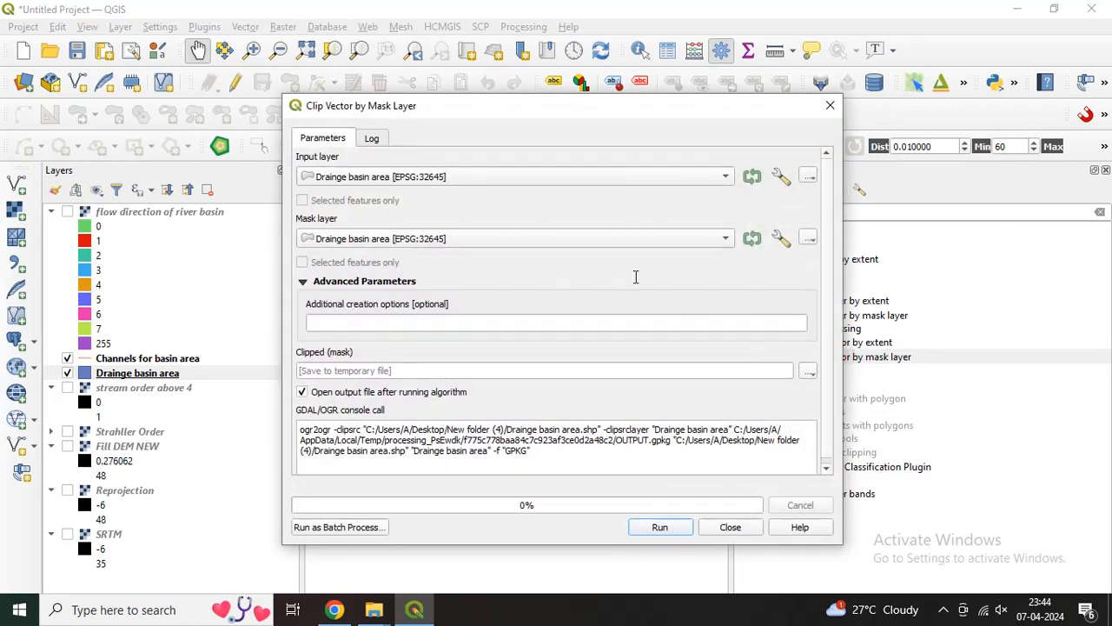
Set Channels for basin area as the input layer to clip with the Drainge basin area mask.
click(333, 176)
click(334, 178)
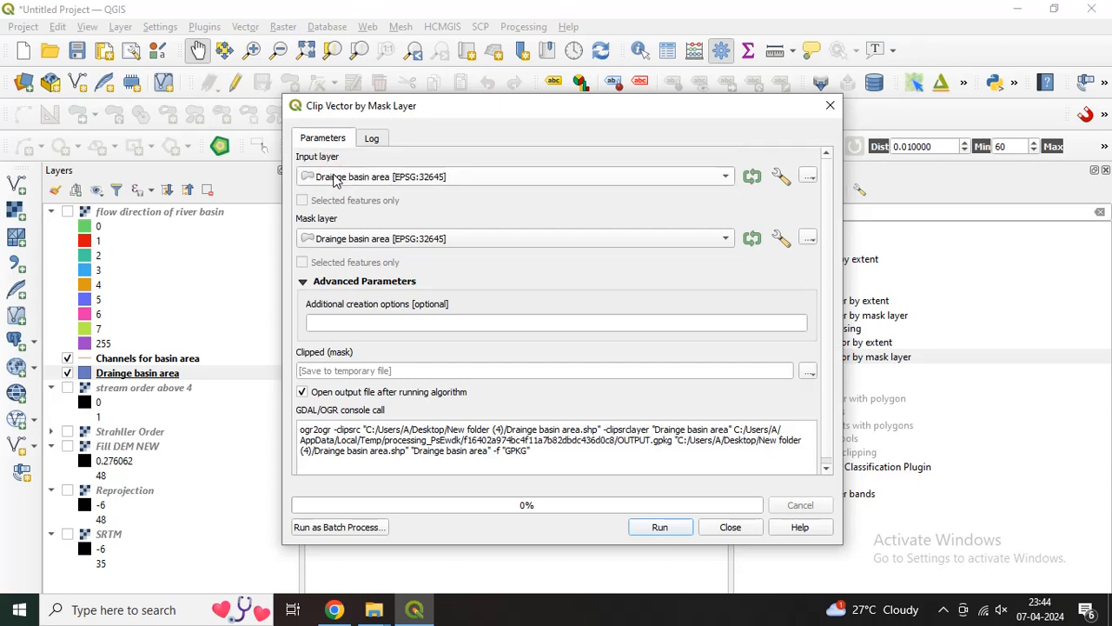
click(335, 177)
click(338, 157)
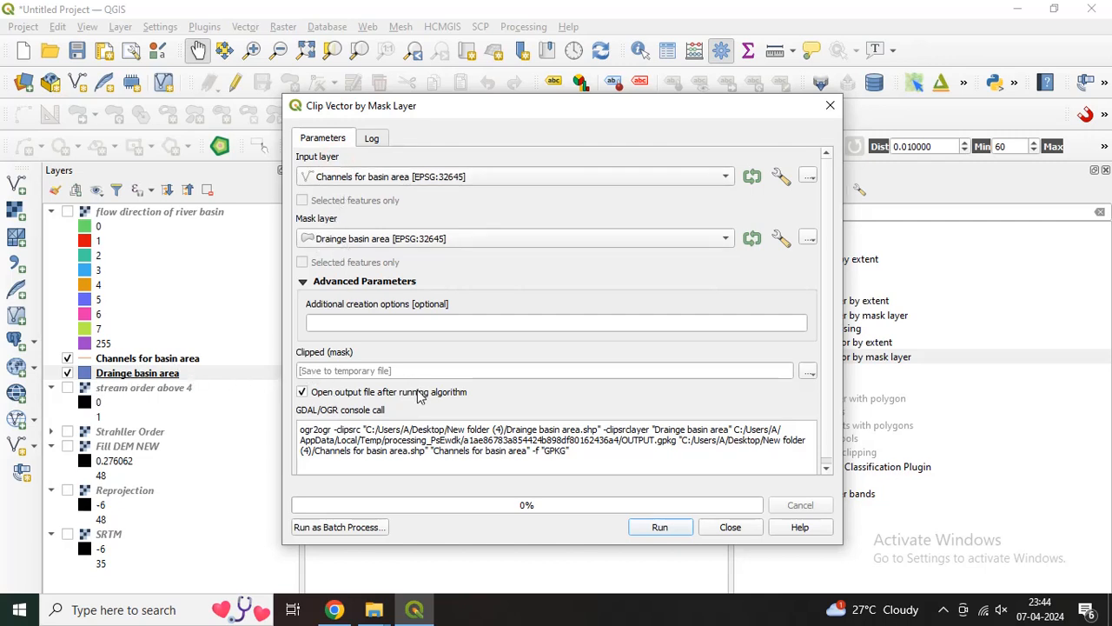
Save the clipped output as the shapefile "channel of new basin area" in New folder (4), run the clip, and close the tool.
click(808, 372)
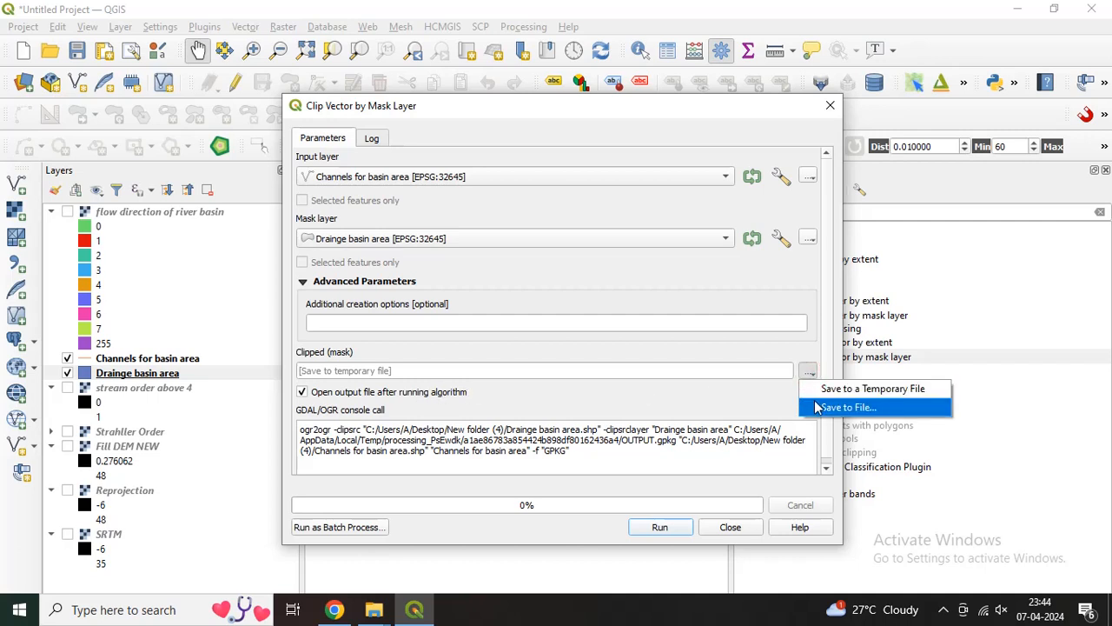
click(843, 407)
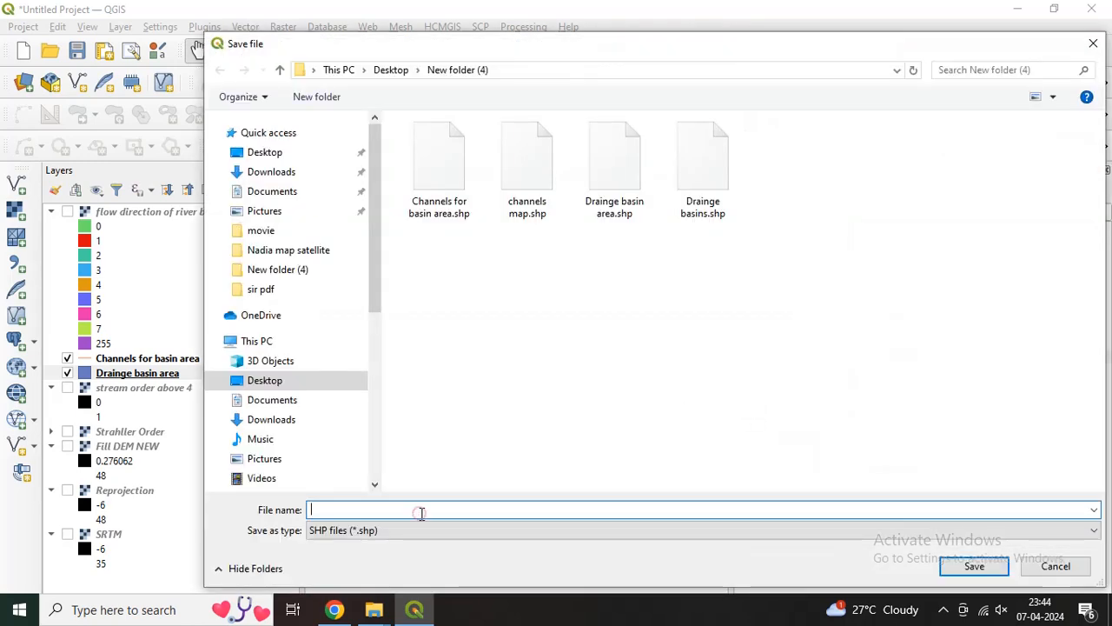
text(channe)
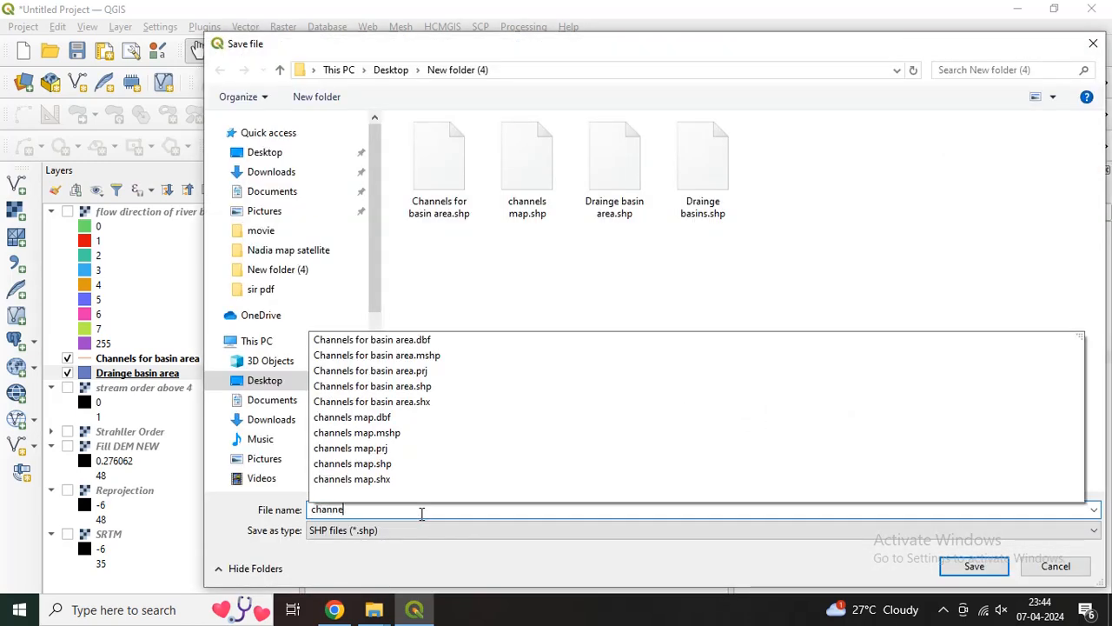
text(l of new basin area)
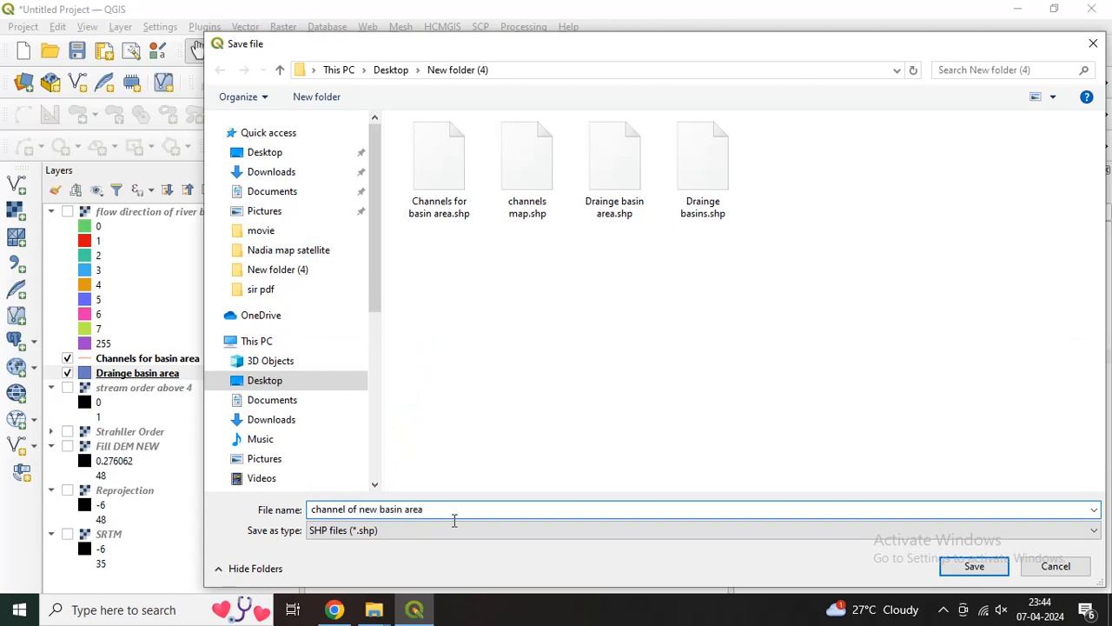
click(975, 572)
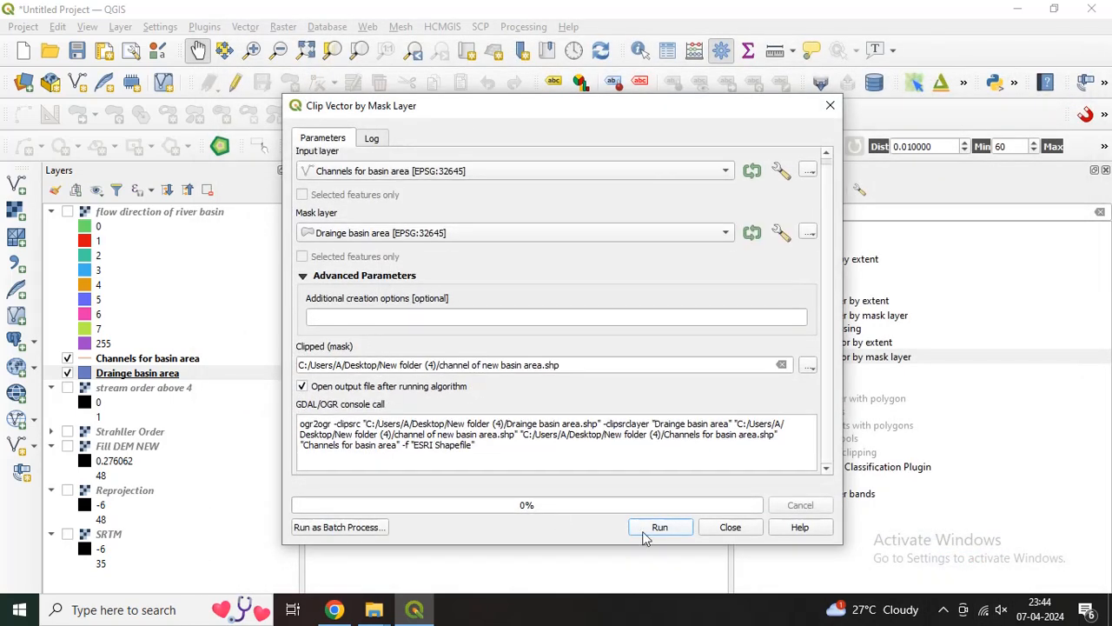
click(646, 532)
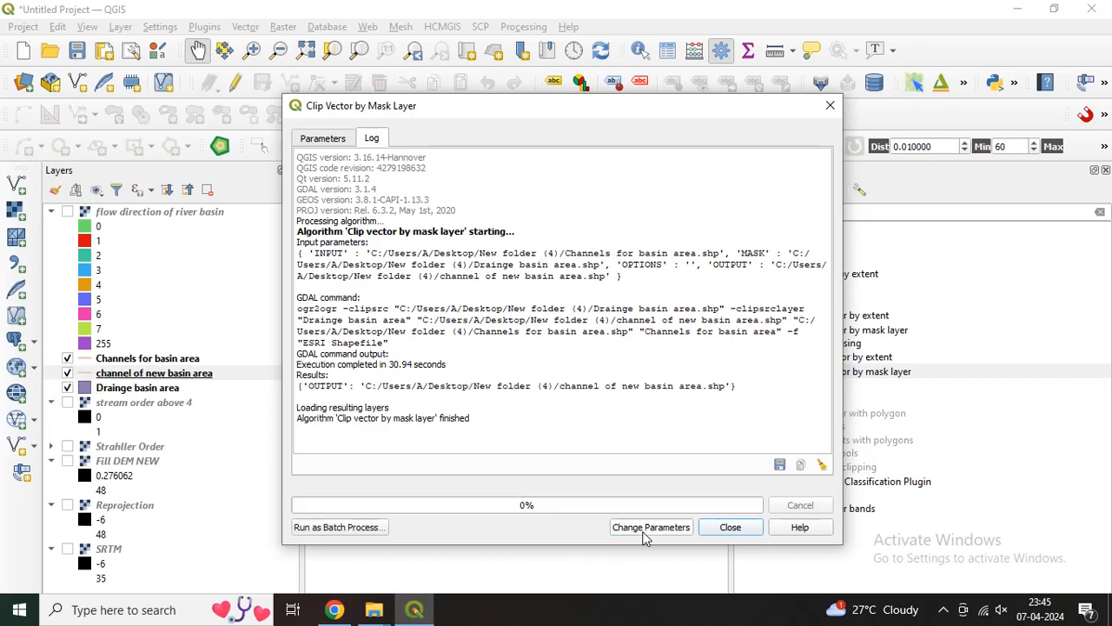
click(730, 526)
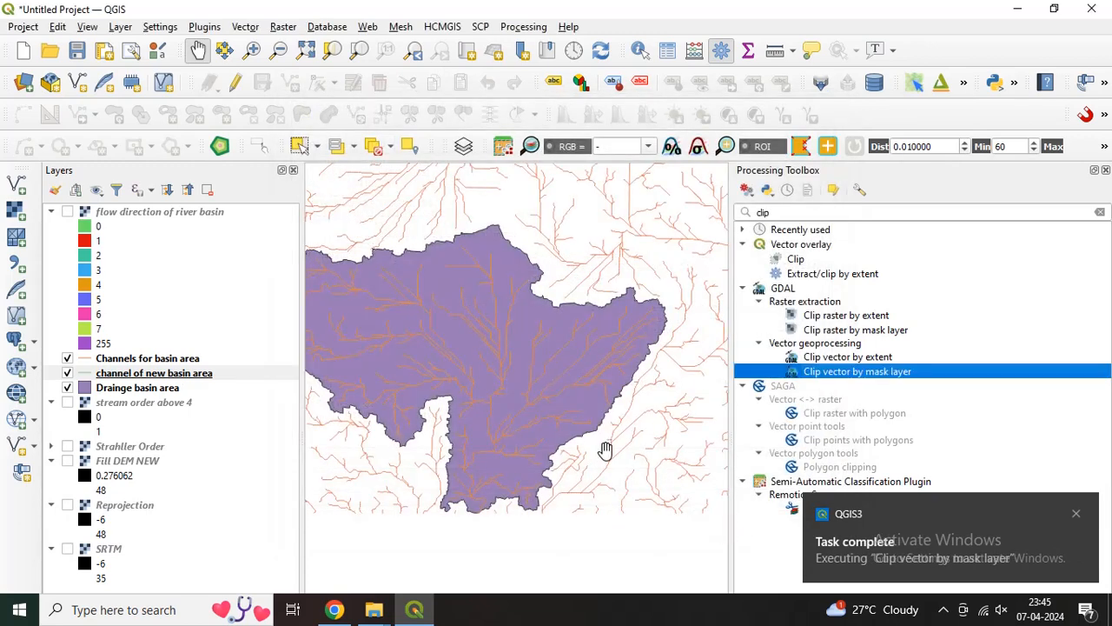
Hide the Channels for basin area layer and close the Processing Toolbox to show only the clipped channels over the basin.
click(68, 360)
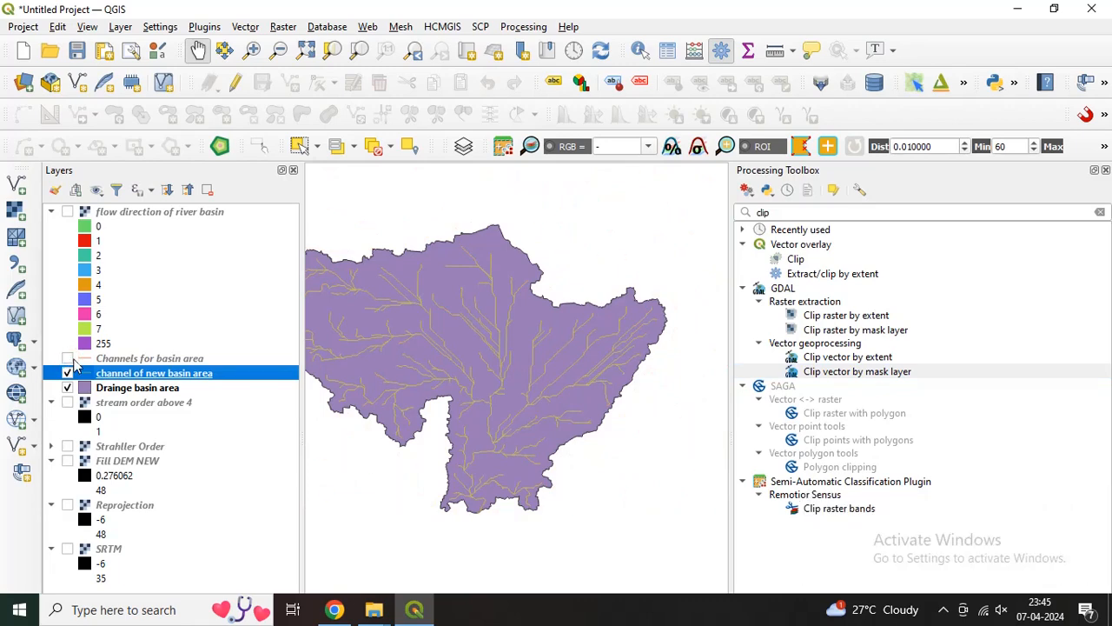
click(1105, 169)
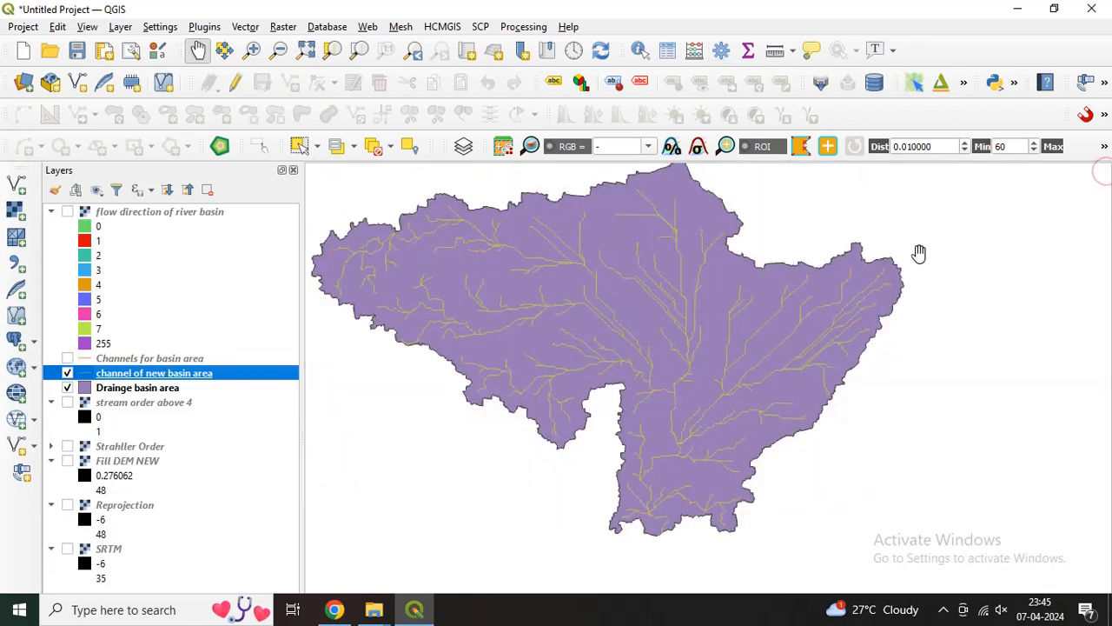
drag(629, 308, 689, 318)
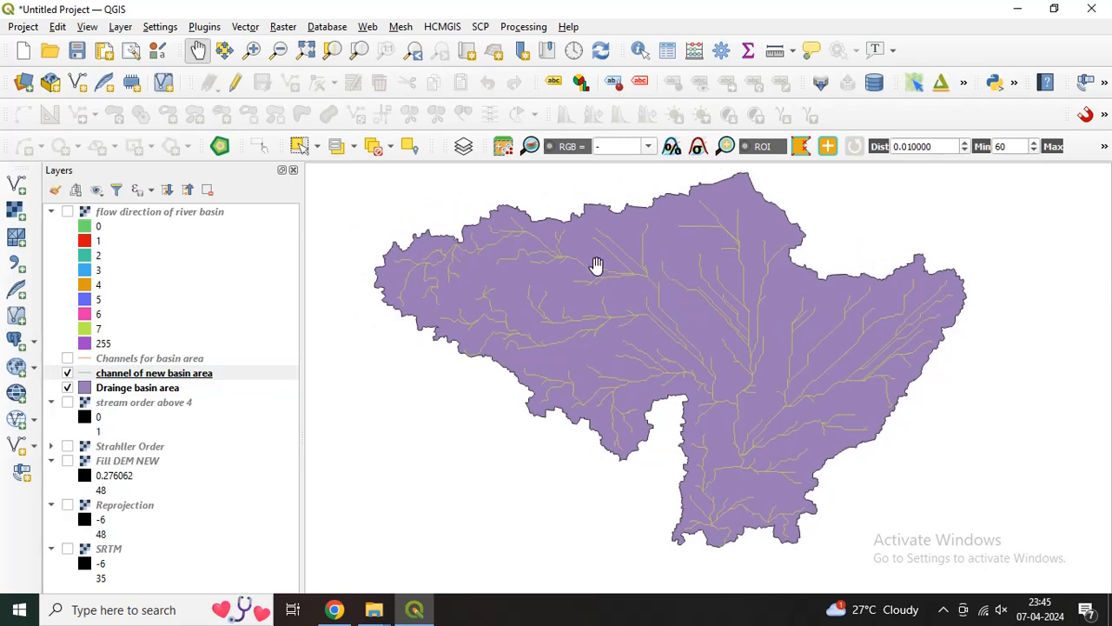
Change the fill colour of the Drainge basin area layer to light orange and apply it.
click(126, 391)
right_click(126, 391)
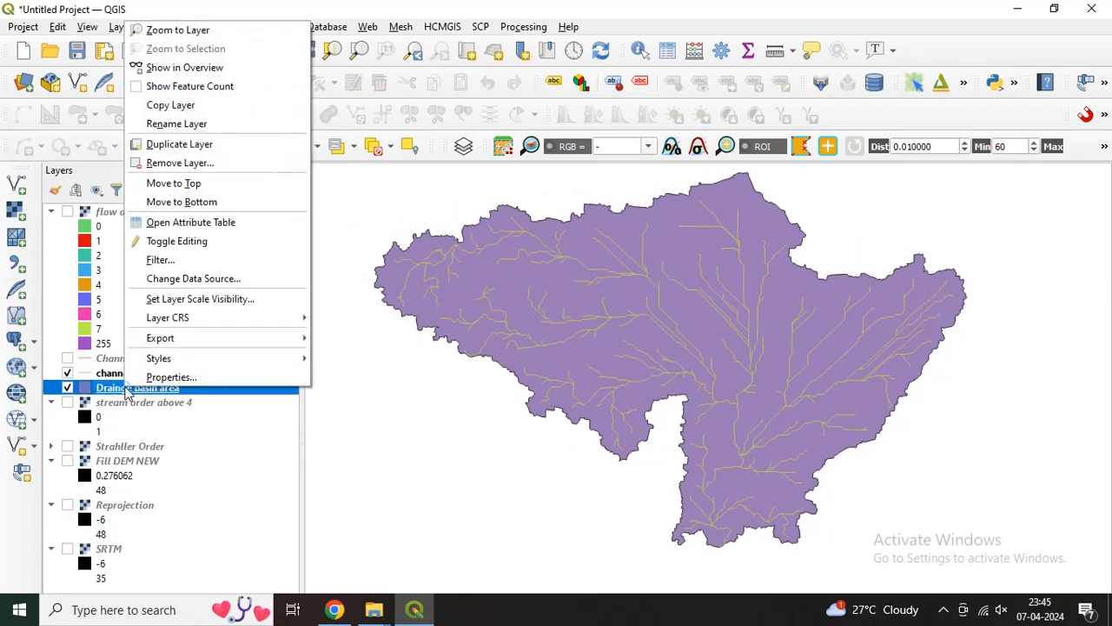
click(130, 379)
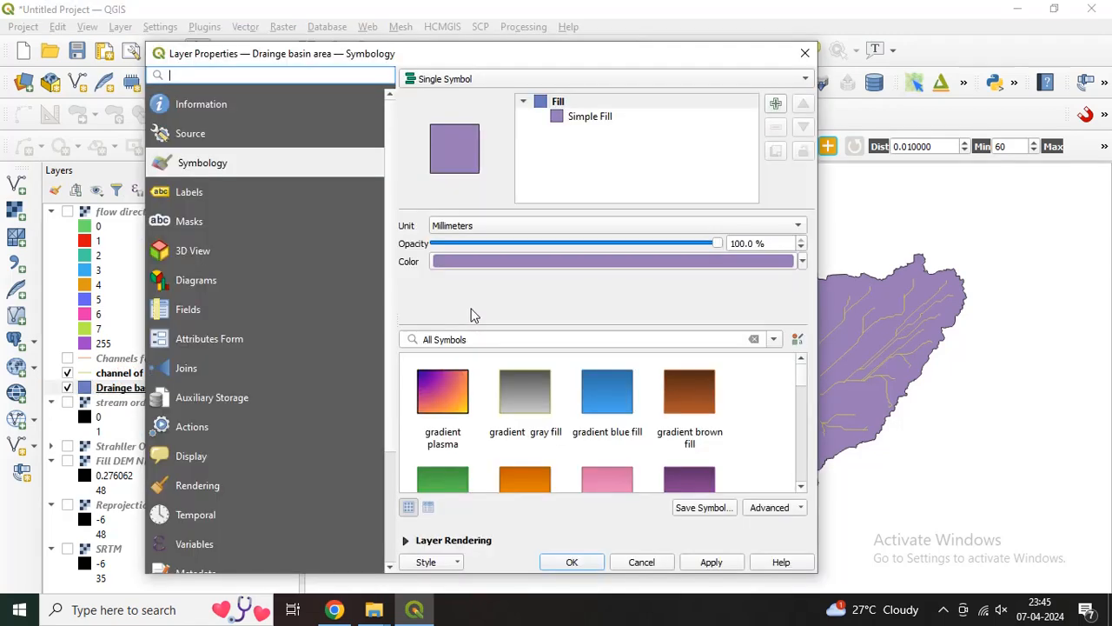
click(801, 260)
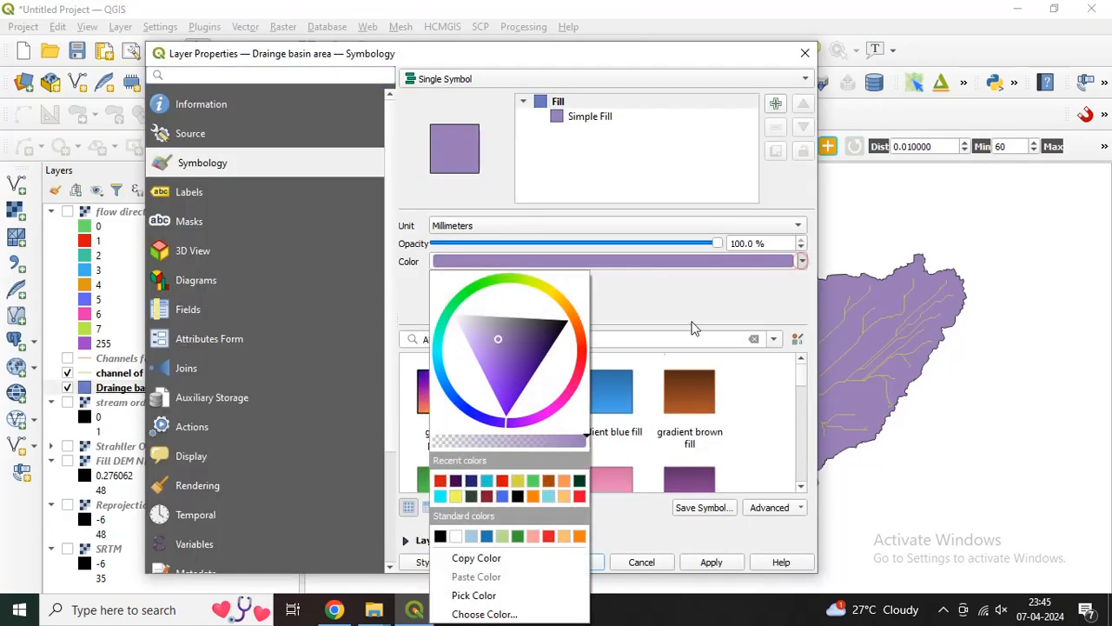
click(564, 495)
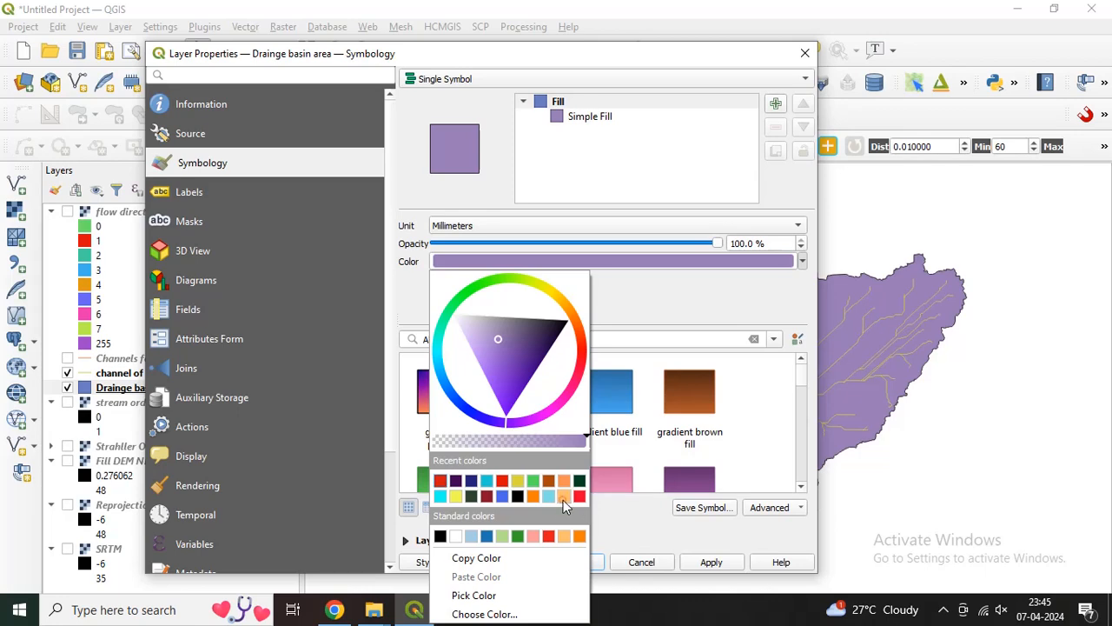
click(710, 563)
click(572, 562)
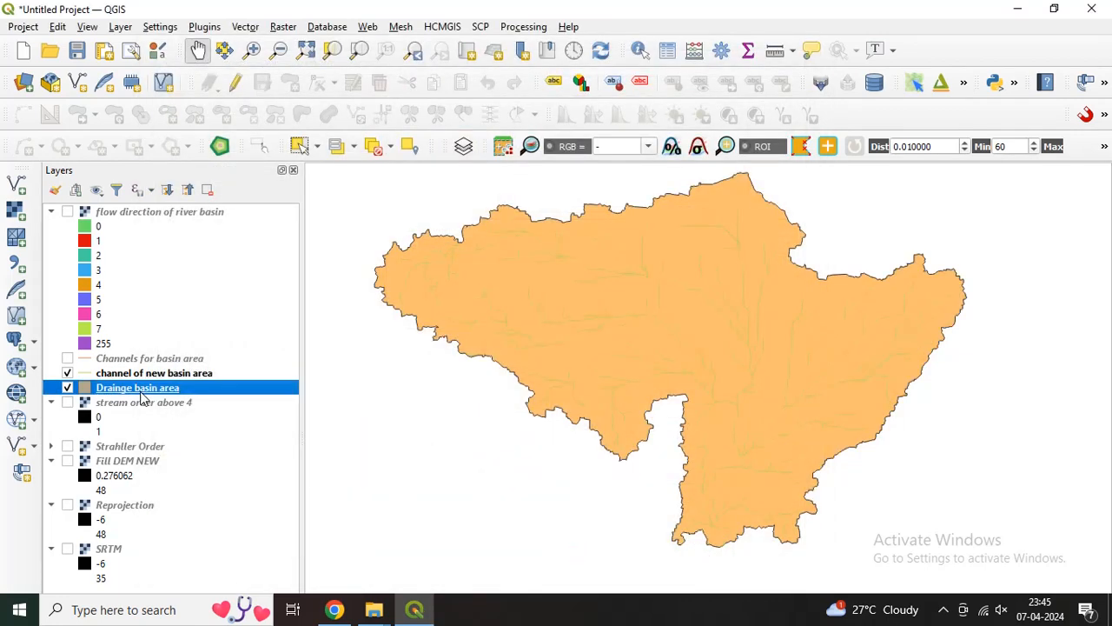
Change the line colour of the channel of new basin area layer to a custom blue and apply it.
right_click(126, 376)
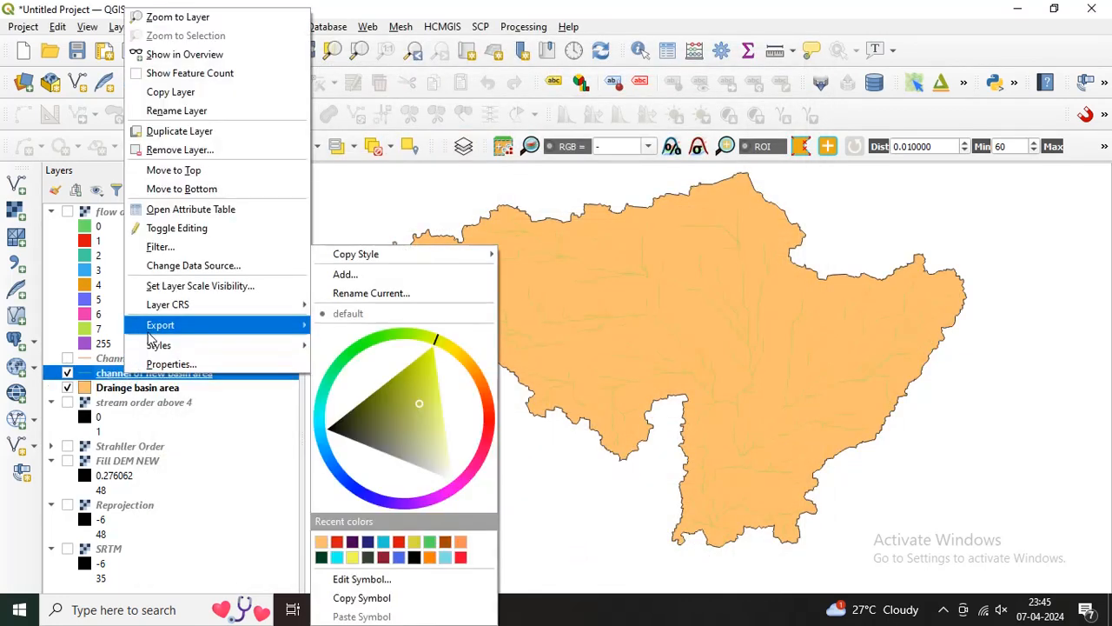
click(160, 365)
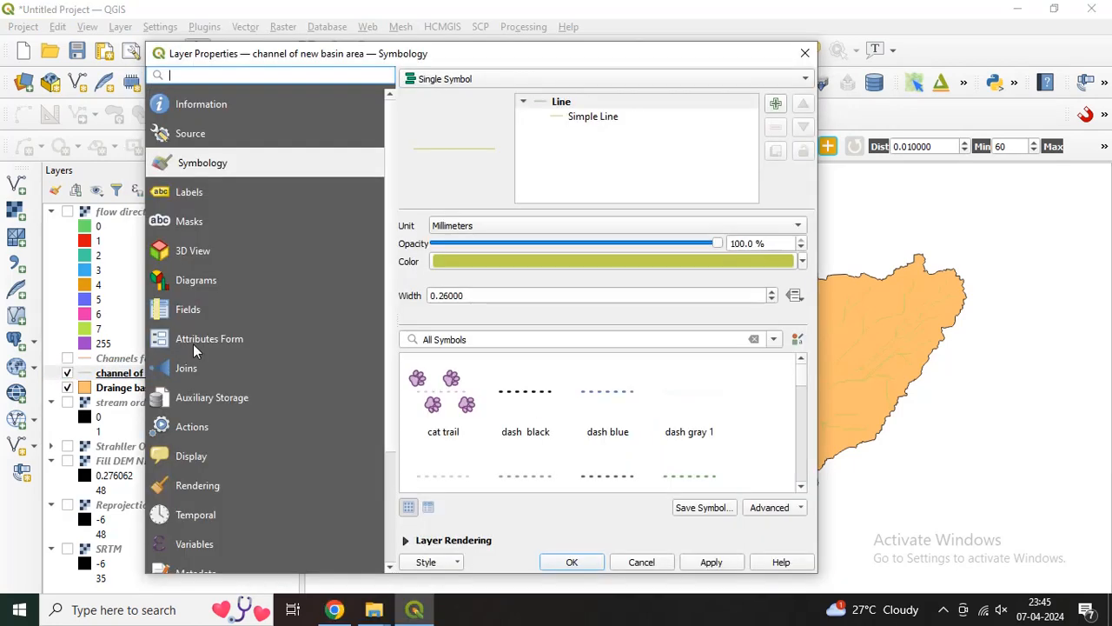
click(802, 262)
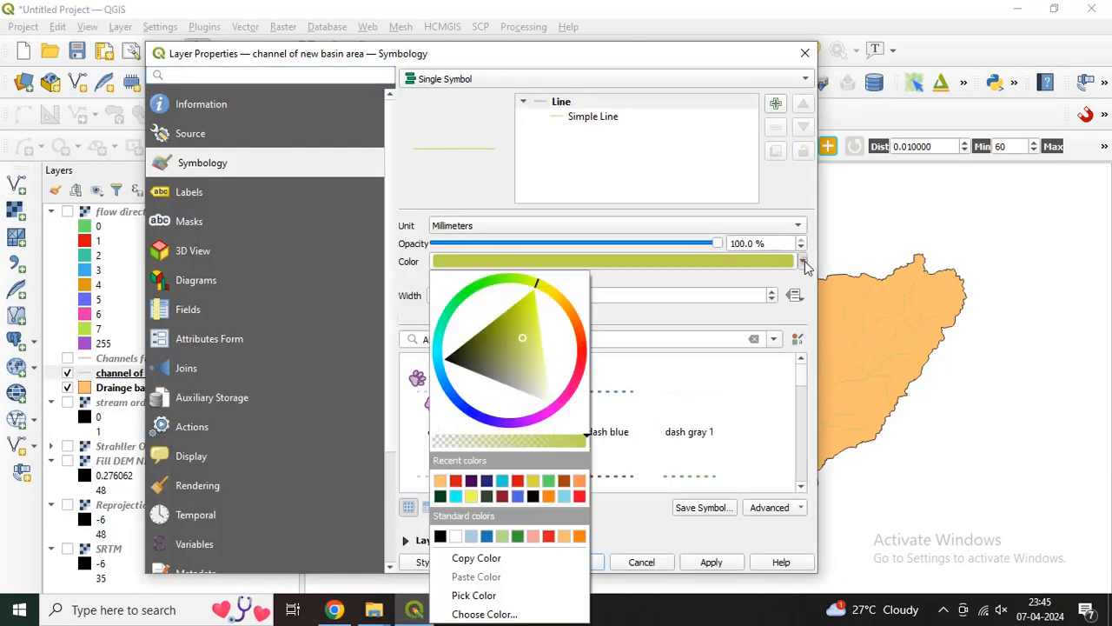
click(502, 480)
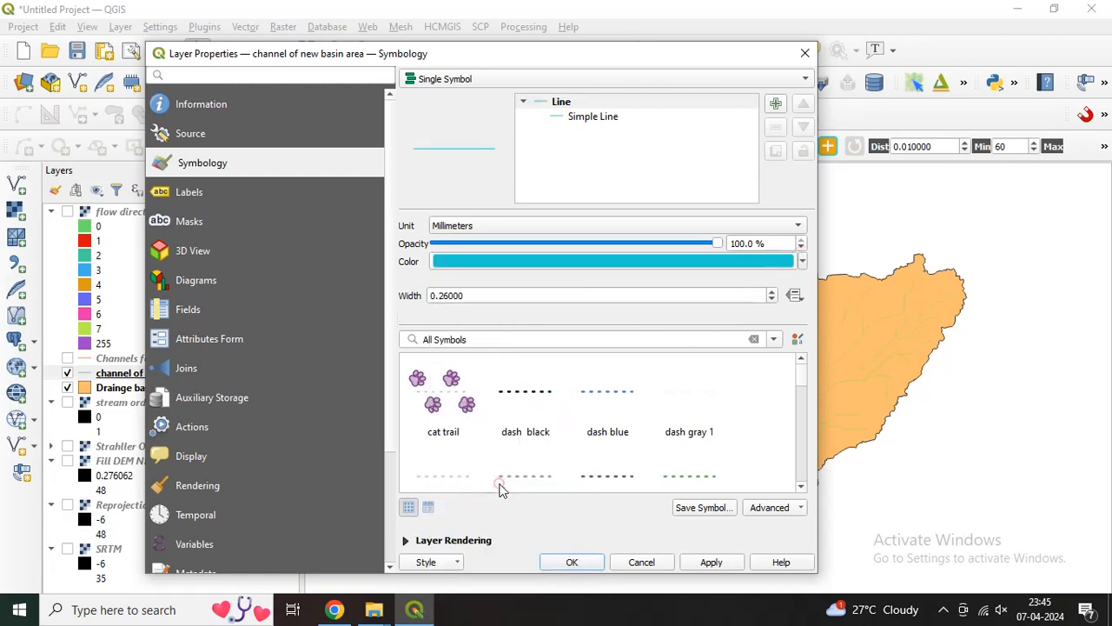
click(801, 261)
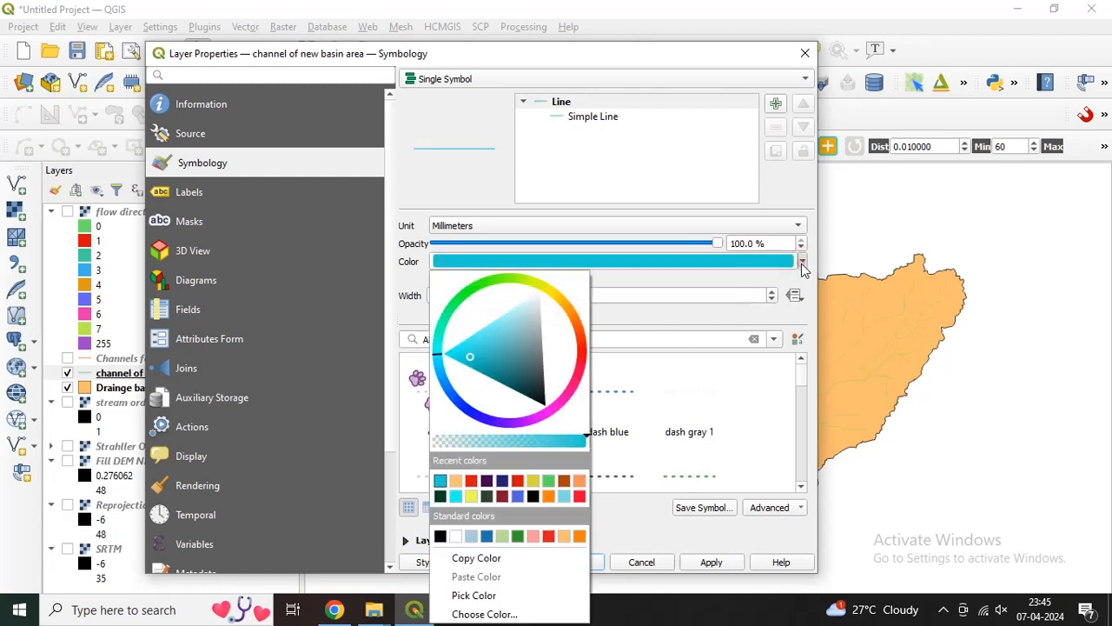
click(485, 613)
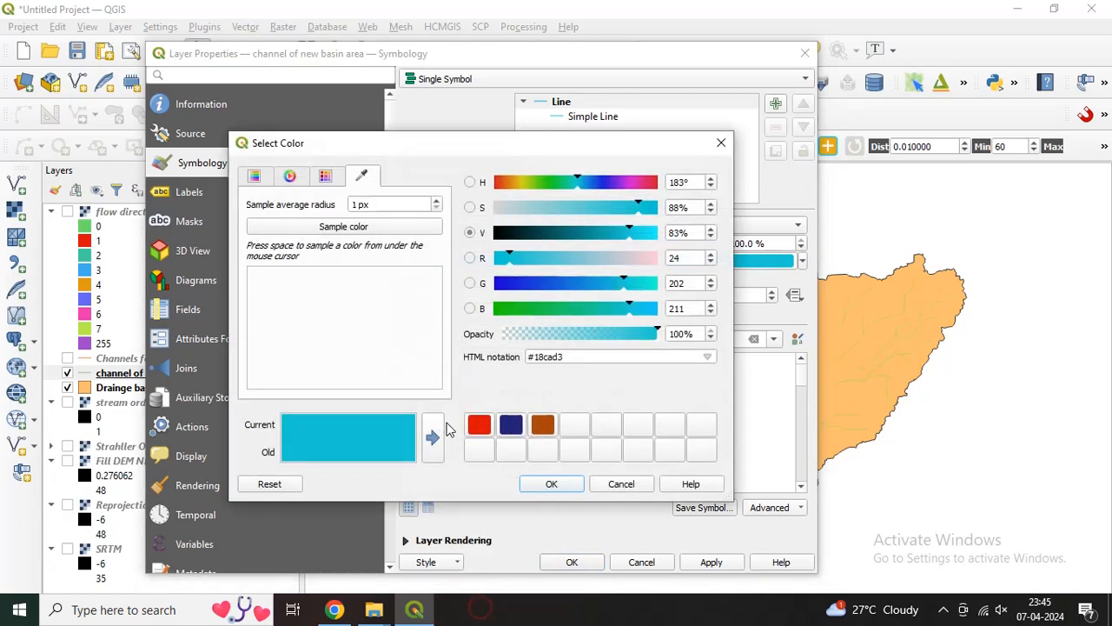
click(589, 187)
drag(589, 183, 588, 189)
click(551, 484)
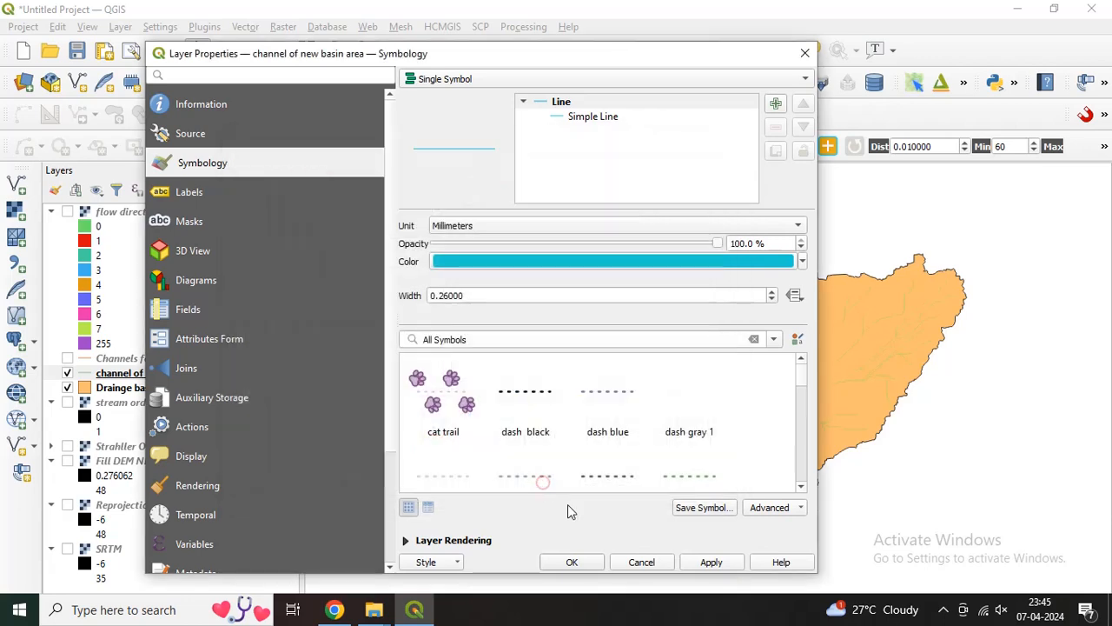
click(699, 563)
click(575, 560)
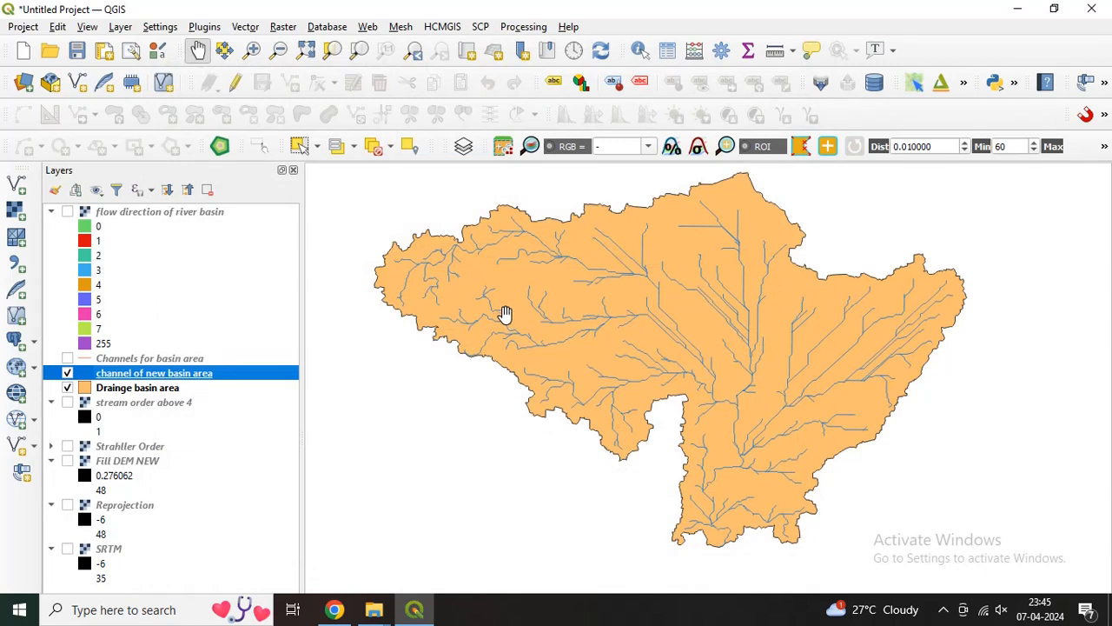
Add the Google Satellite basemap from HCMGIS and place it below the Drainge basin area layer.
click(446, 28)
mouse_move(573, 45)
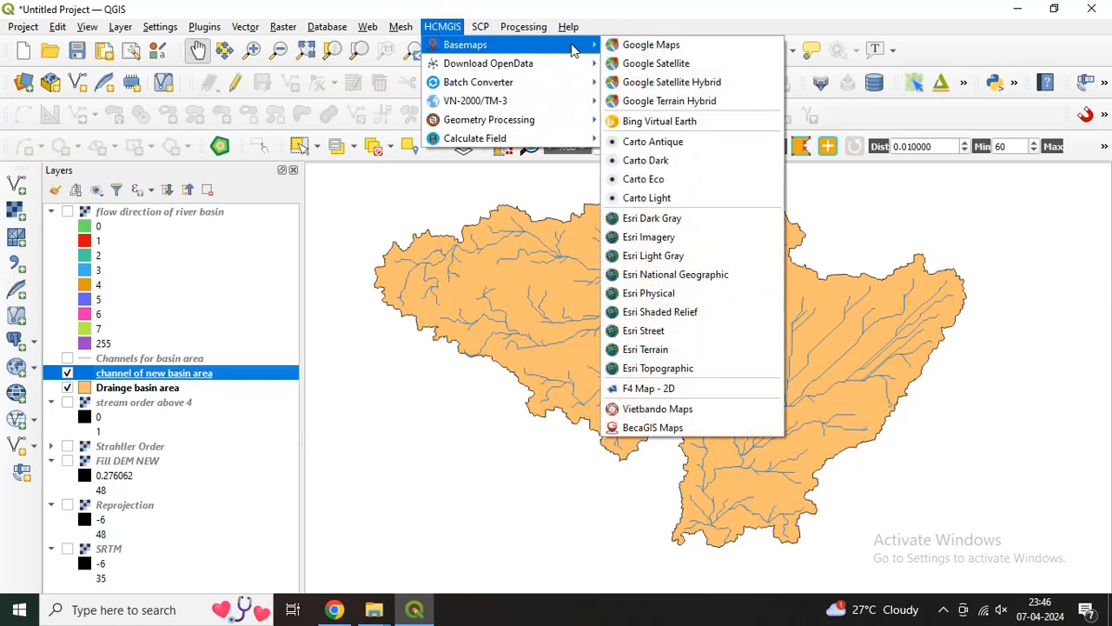
click(638, 64)
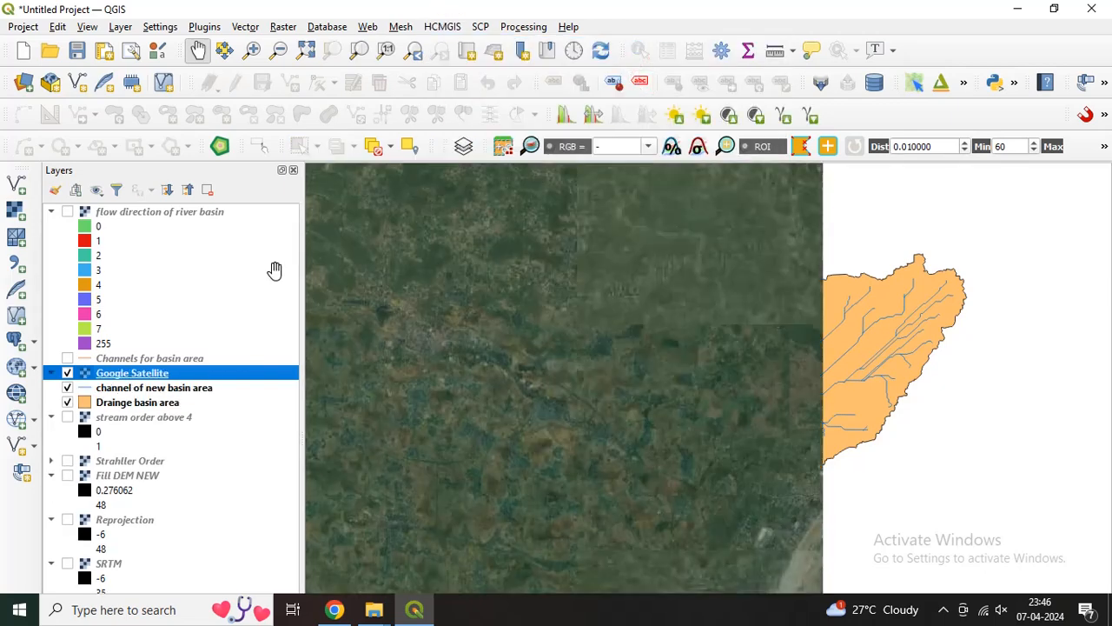
drag(142, 378, 132, 411)
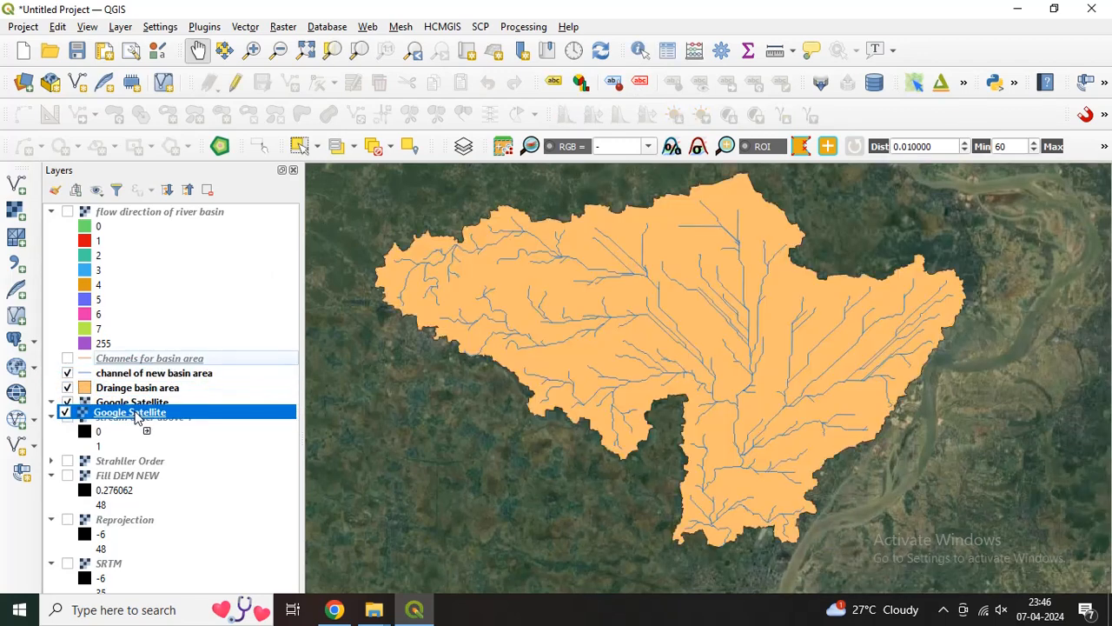
Reduce the Drainge basin area layer's opacity to 53.6 % and inspect the basin and channels against the satellite imagery.
right_click(128, 388)
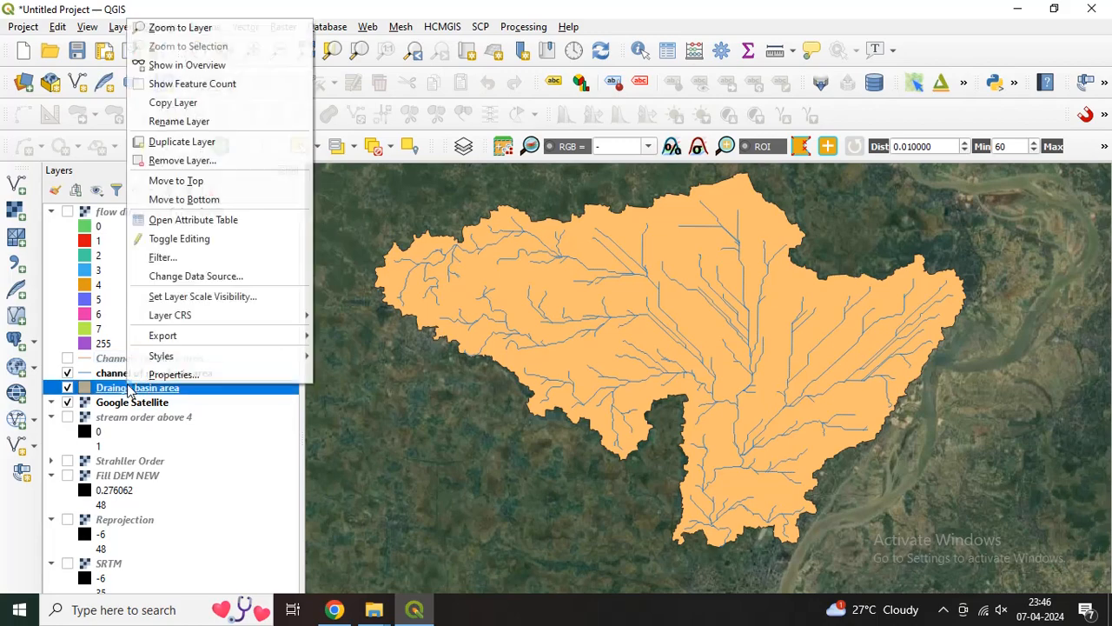
click(141, 373)
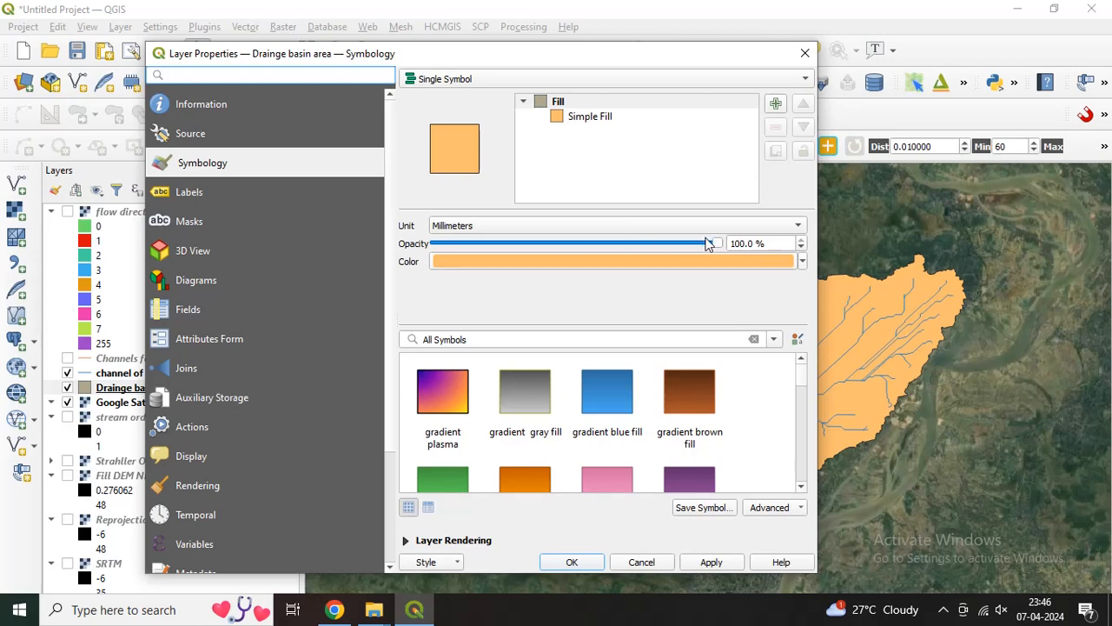
drag(714, 243, 582, 266)
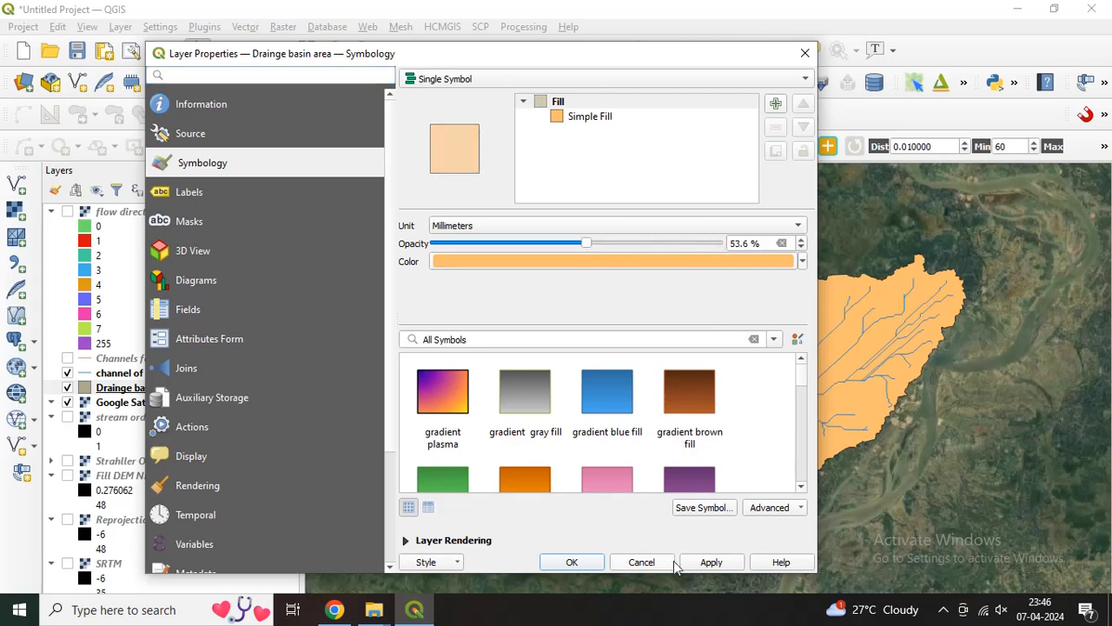
click(709, 563)
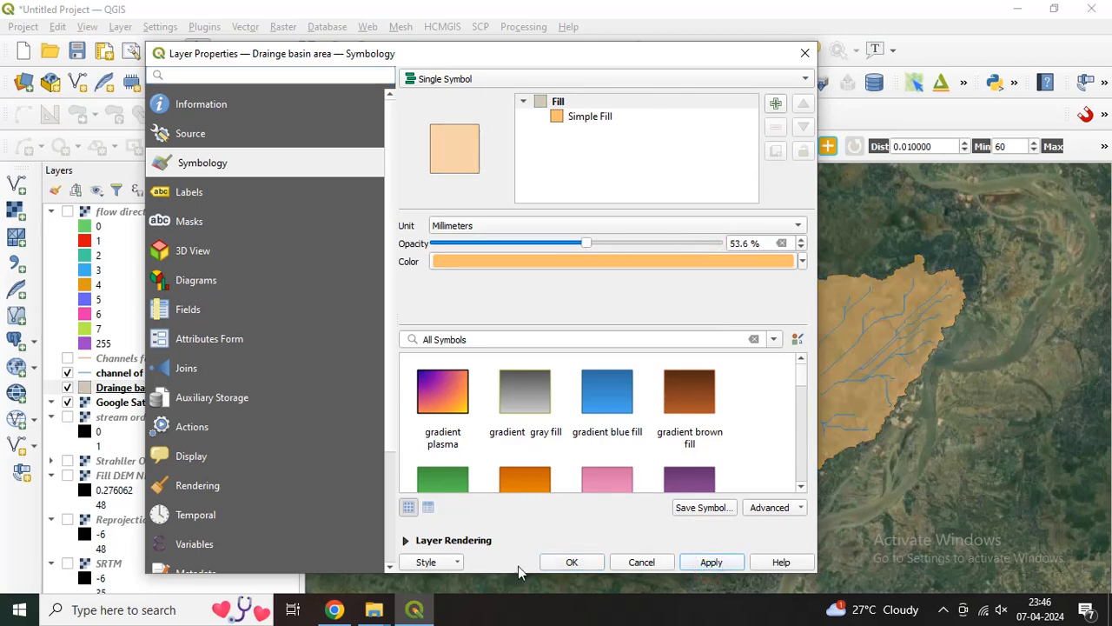
click(566, 562)
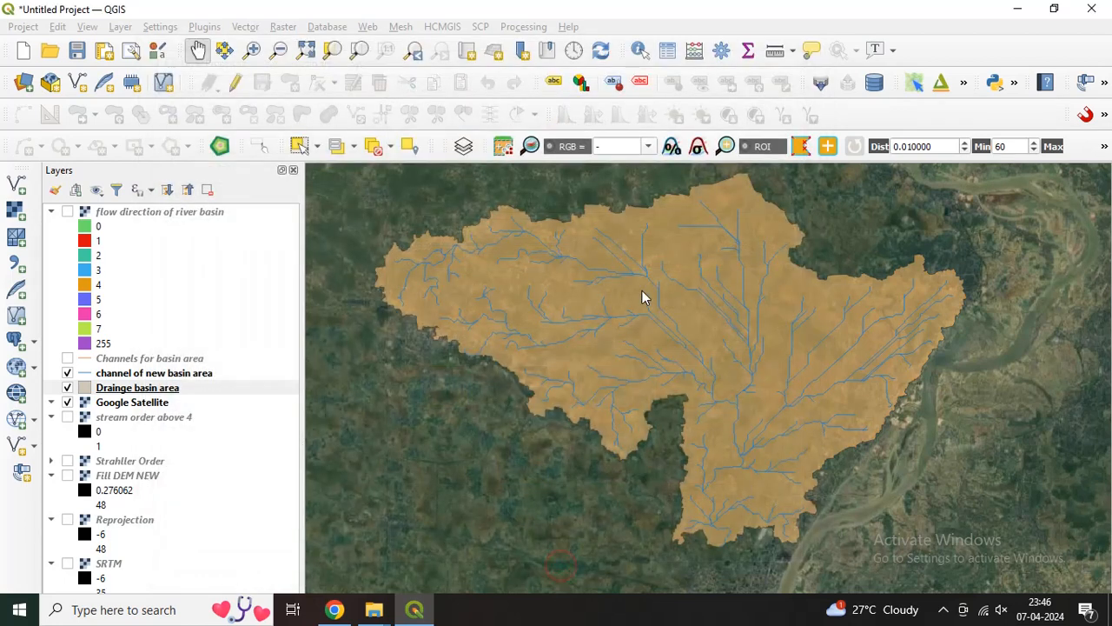
scroll(642, 291, up, 1)
scroll(642, 298, down, 1)
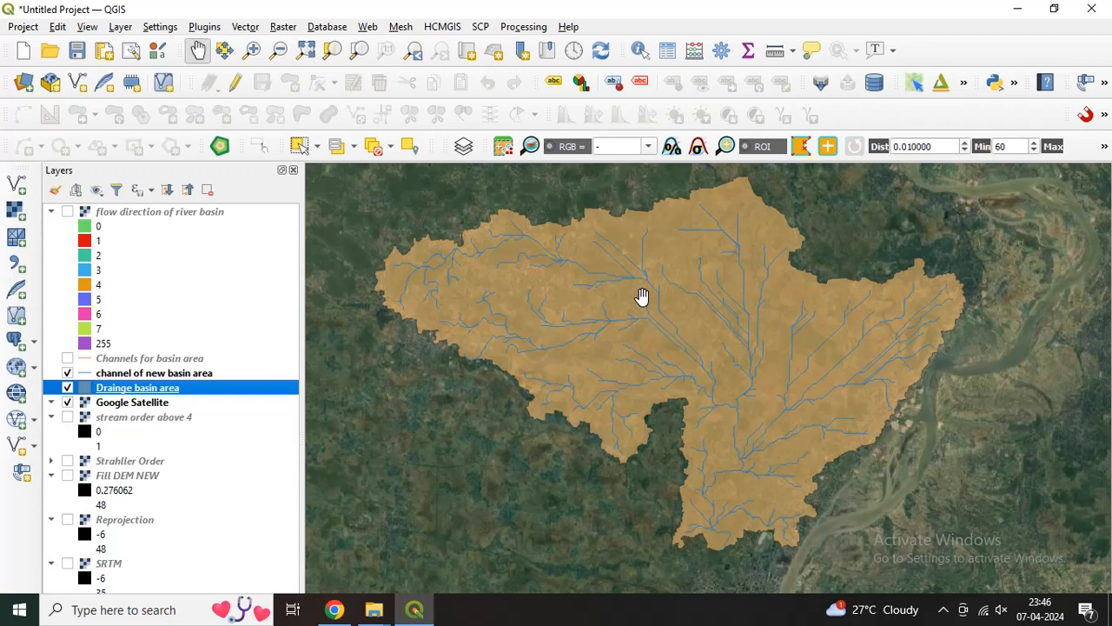
scroll(917, 382, up, 1)
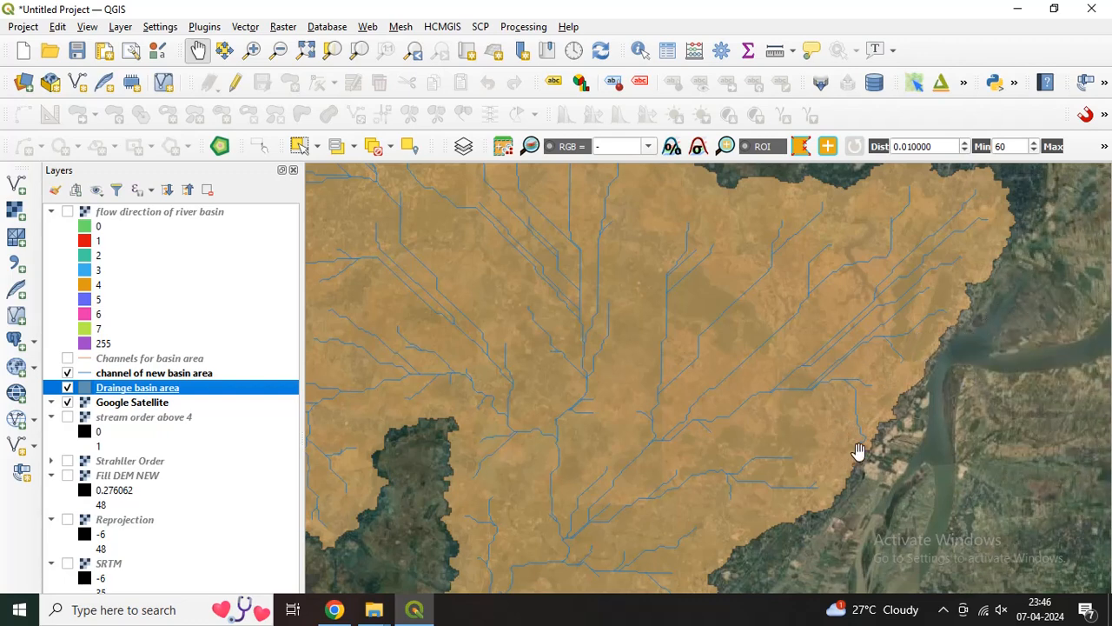
scroll(799, 437, down, 1)
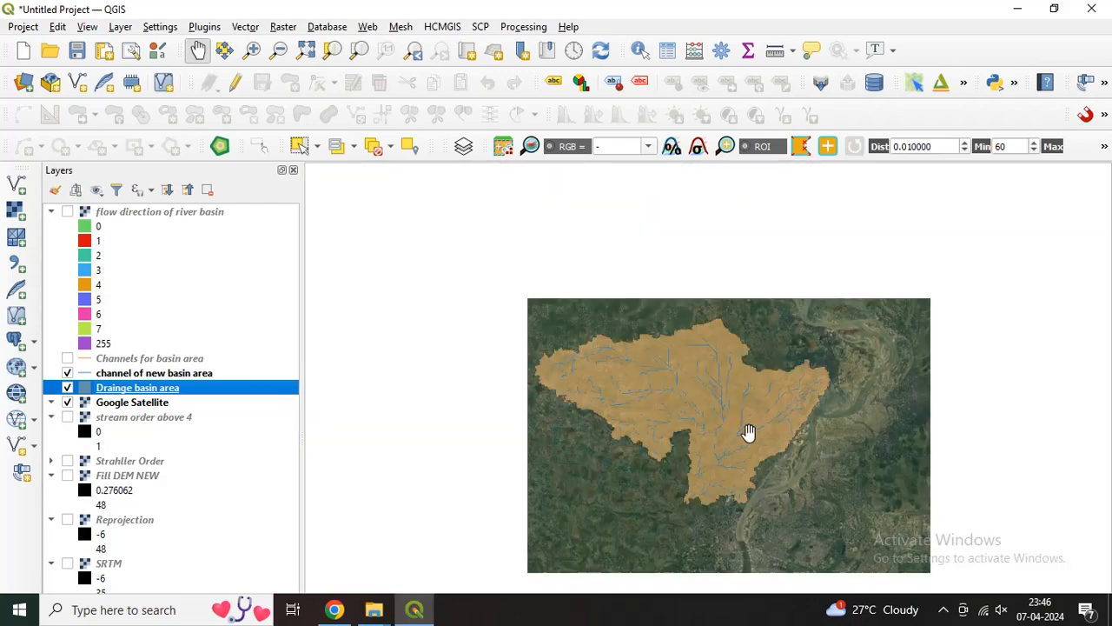
scroll(749, 432, down, 1)
scroll(747, 430, up, 1)
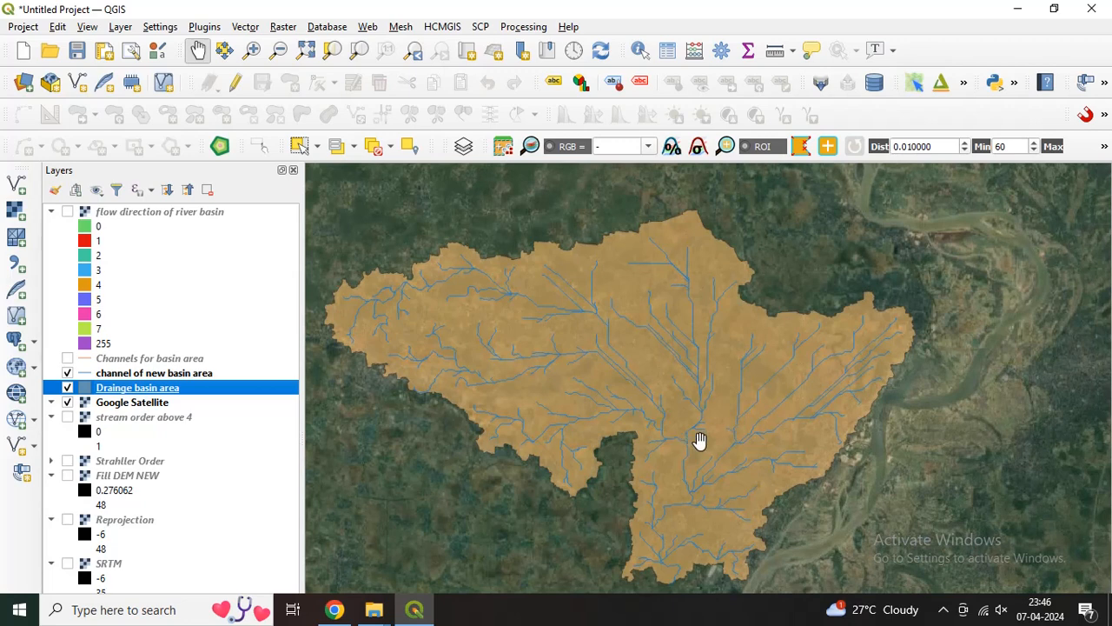
Set the Drainge basin area layer's opacity back to 100 % and apply it.
right_click(160, 391)
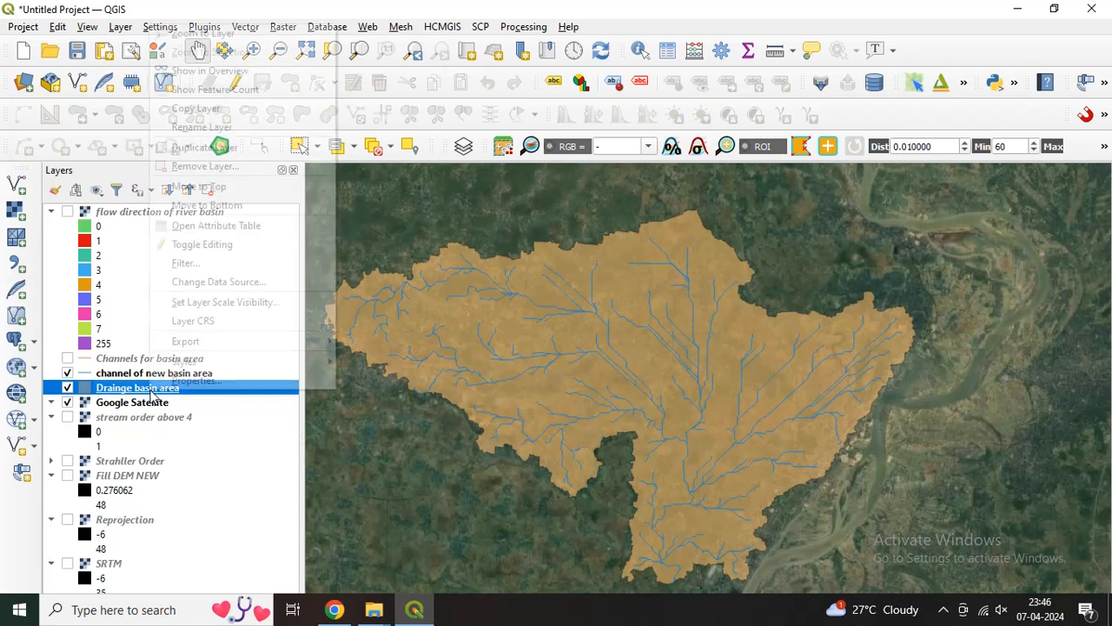
click(159, 387)
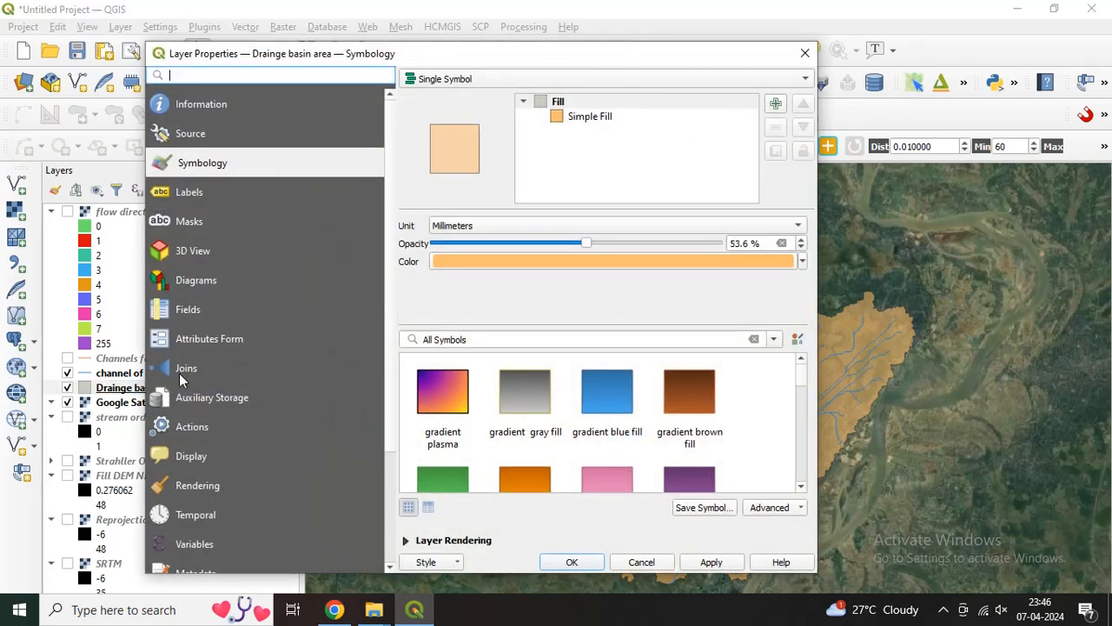
drag(586, 243, 725, 247)
click(710, 561)
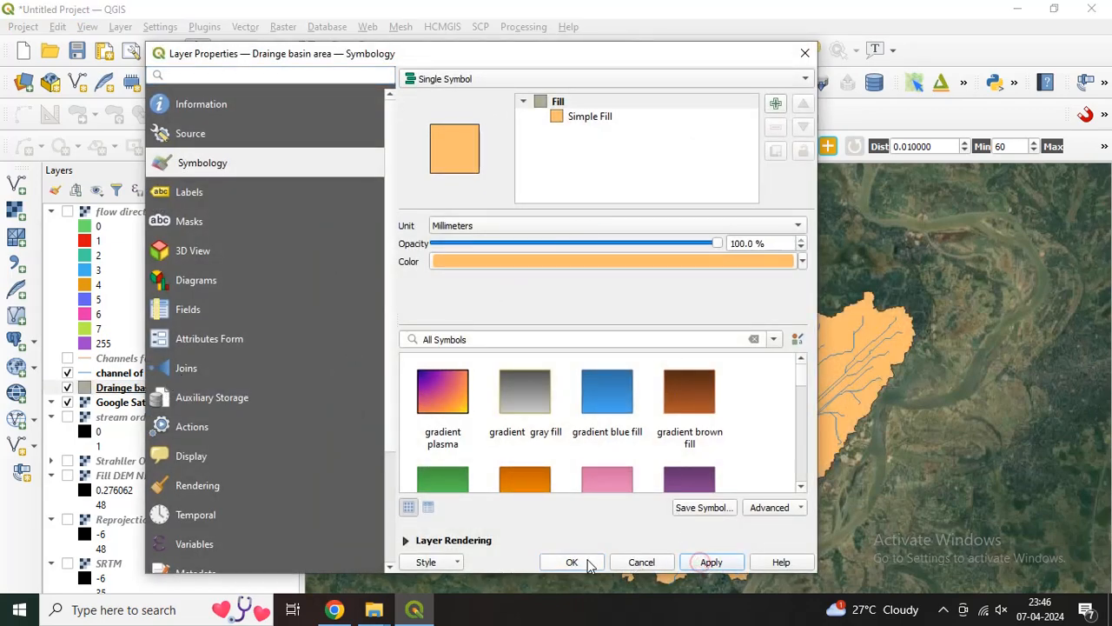
click(572, 561)
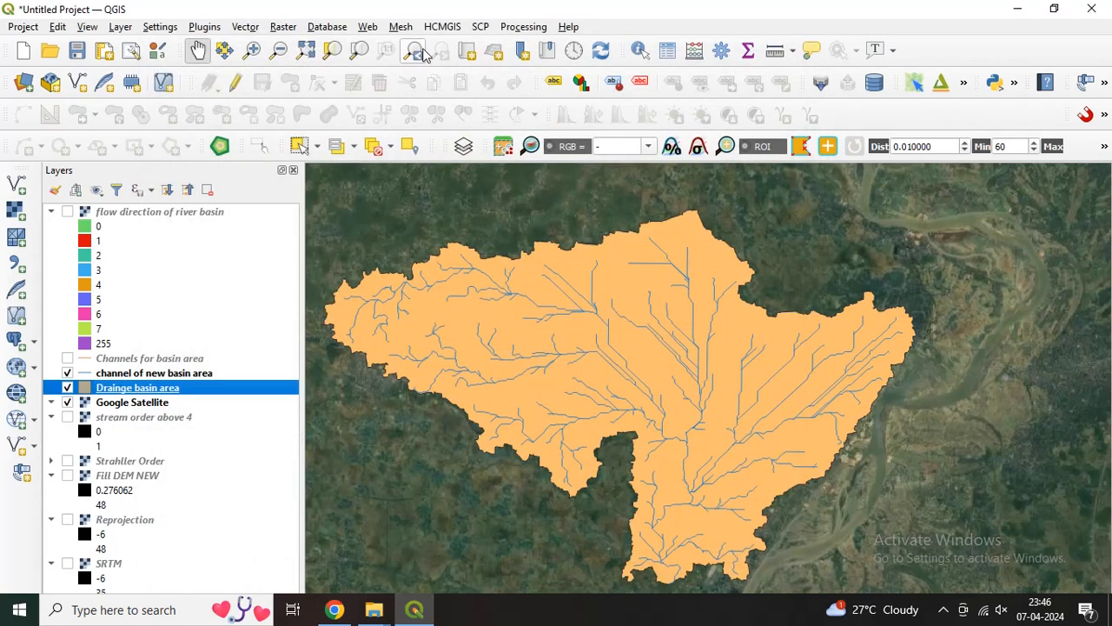
Remove the Google Satellite layer from the project.
click(143, 404)
click(206, 190)
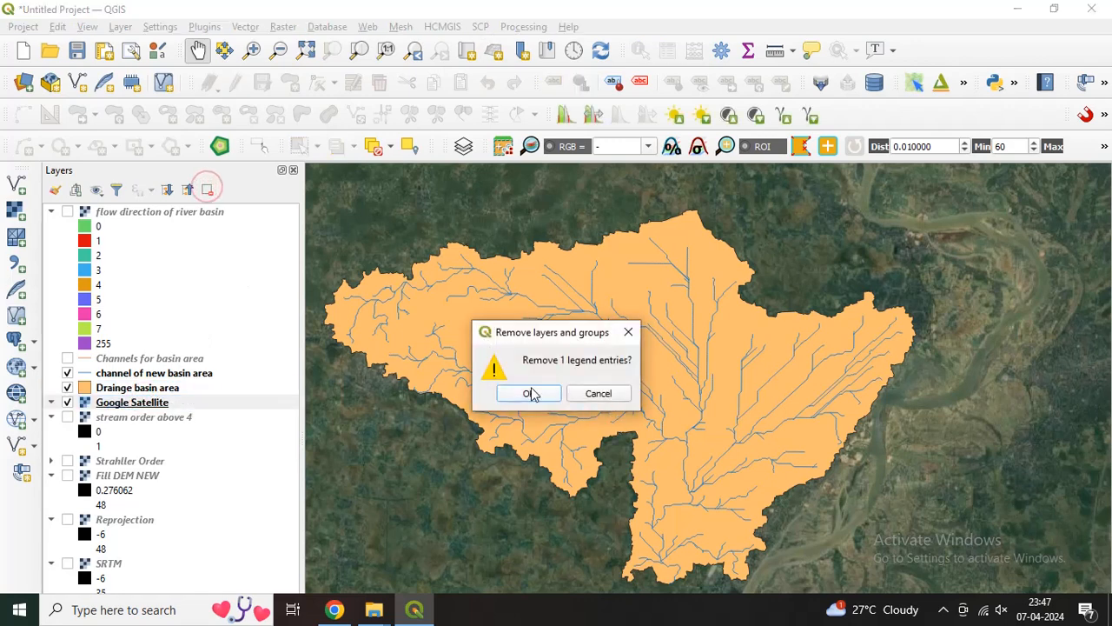
click(532, 393)
drag(563, 376, 590, 351)
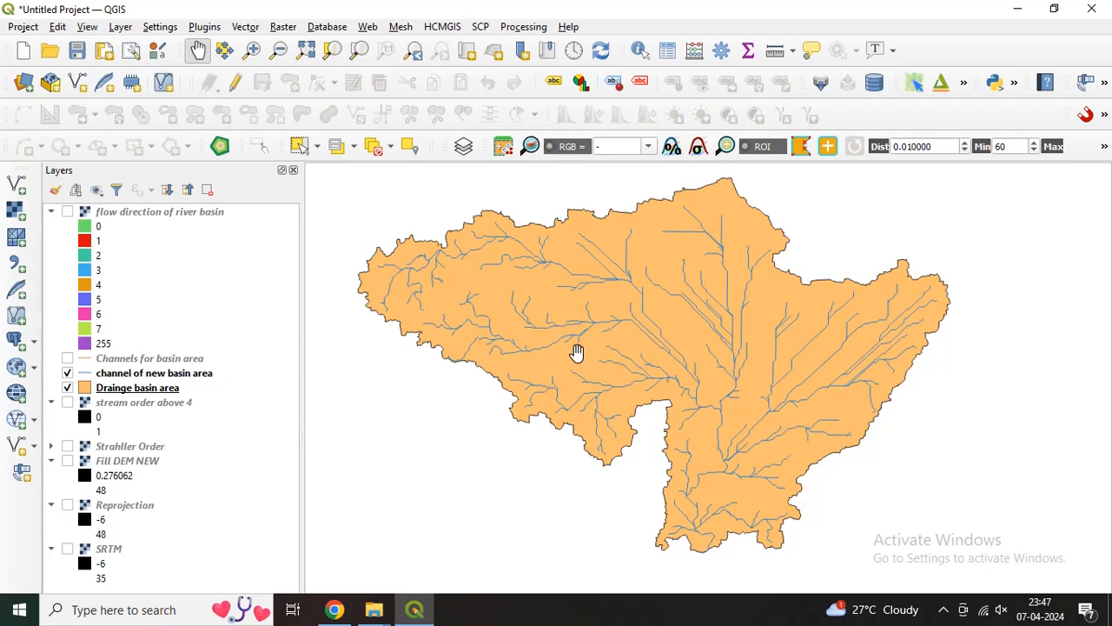
Show the Fill DEM NEW layer beneath the basin to check its coverage, and hide it again.
click(67, 461)
click(67, 462)
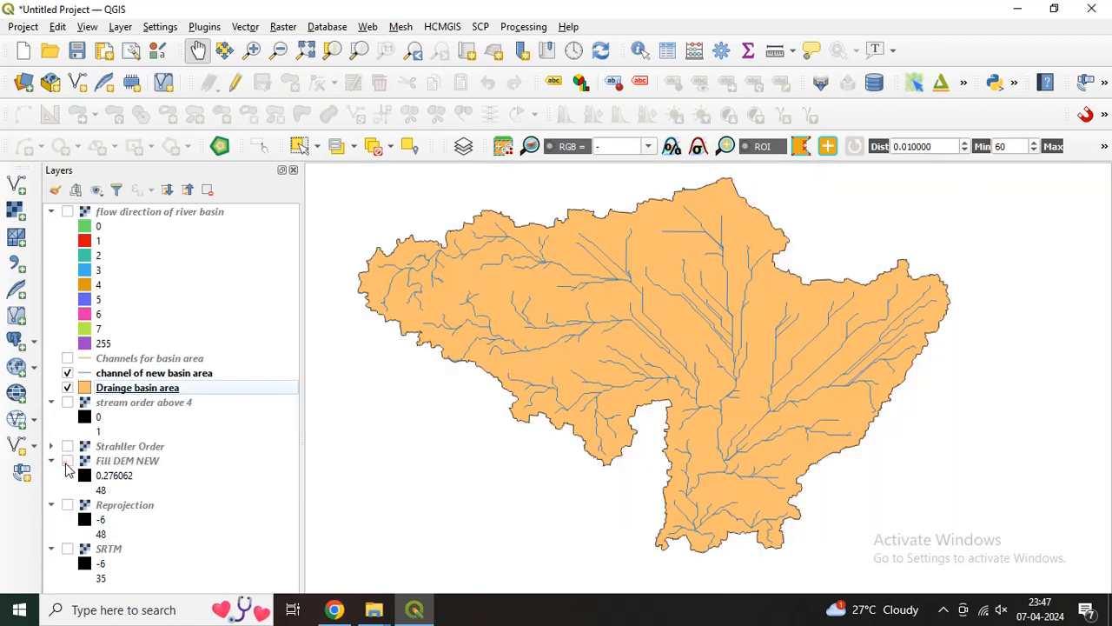
click(67, 464)
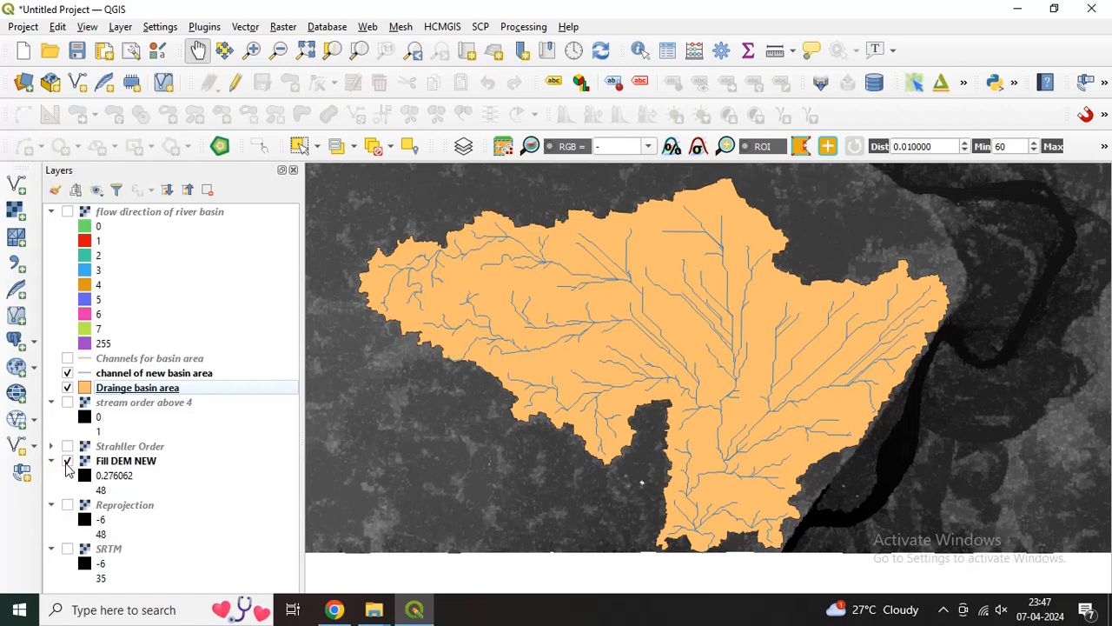
click(67, 461)
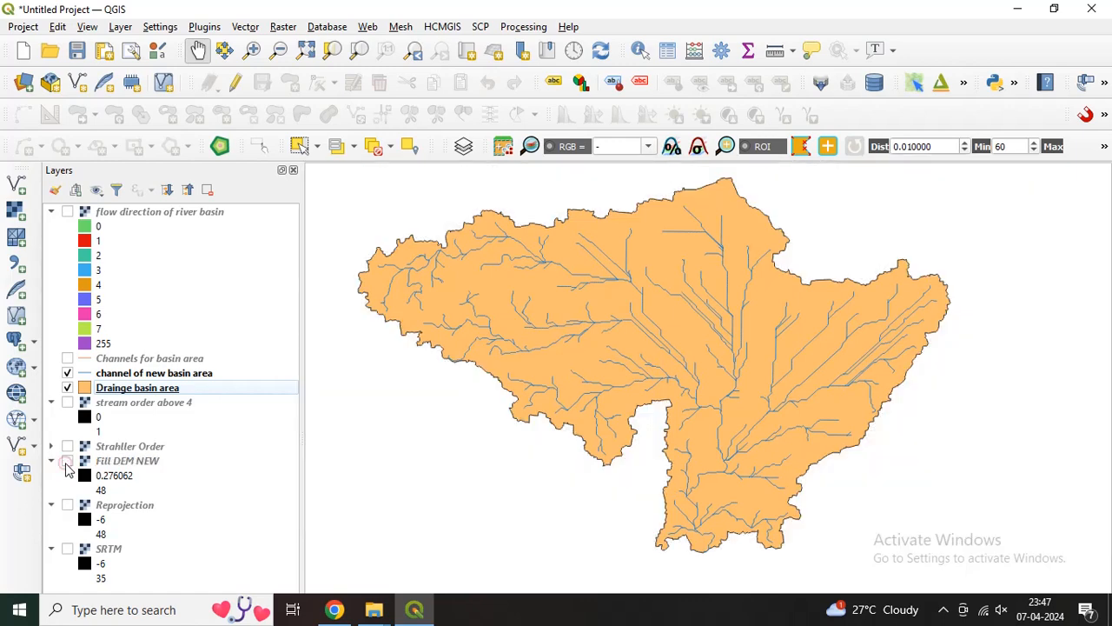
Set up Clip Raster by Mask Layer with Fill DEM NEW as input, Drainge basin area as mask and an output alpha band.
click(283, 27)
mouse_move(322, 159)
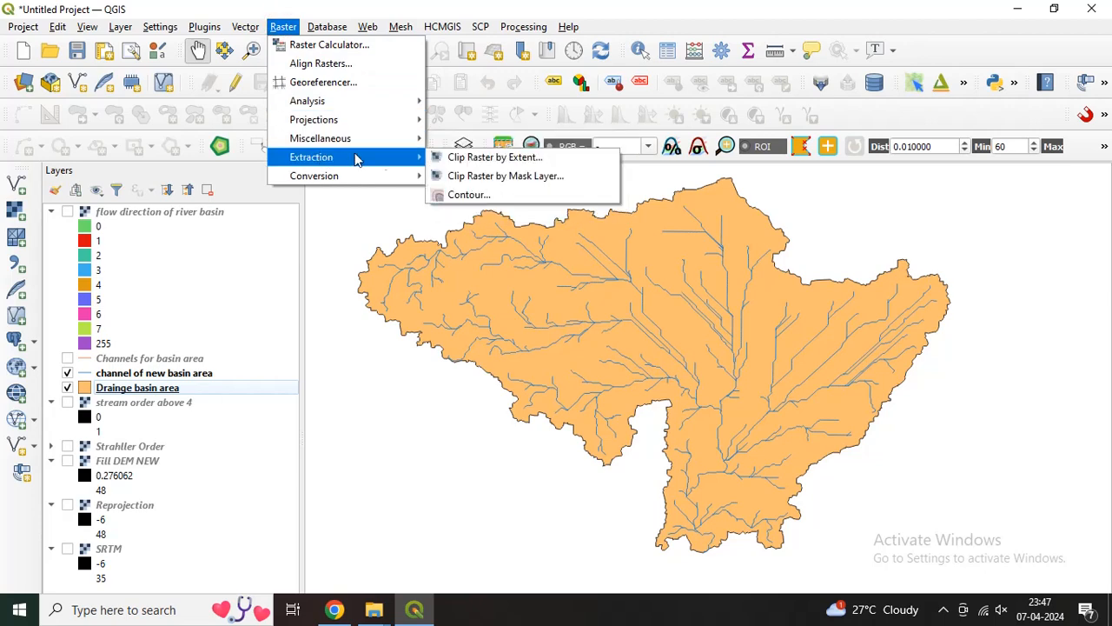
click(475, 177)
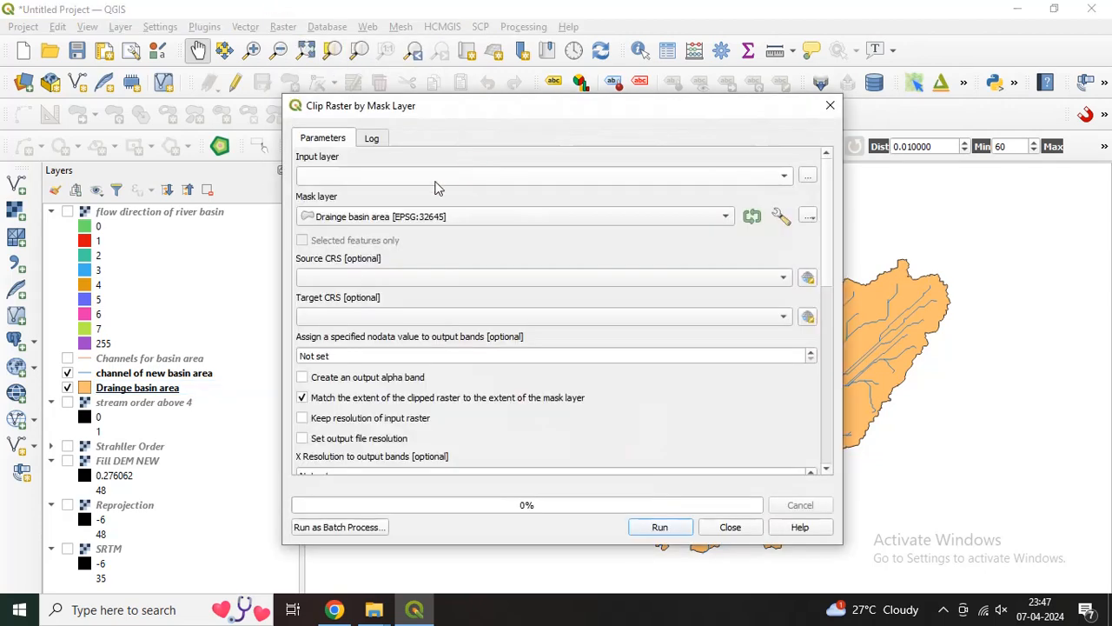
click(321, 176)
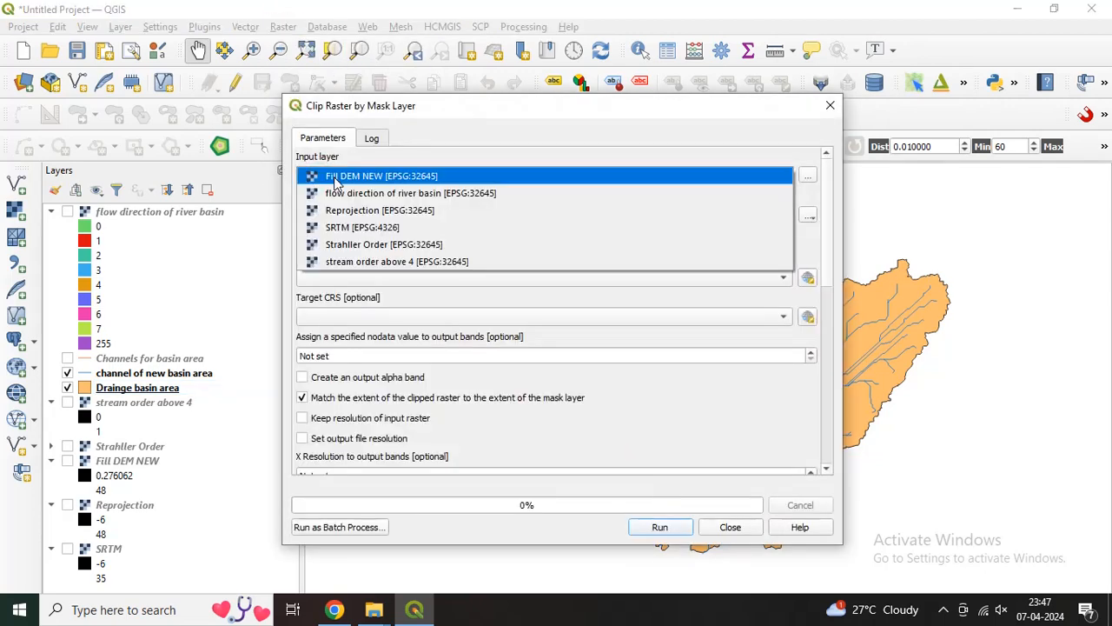
click(329, 177)
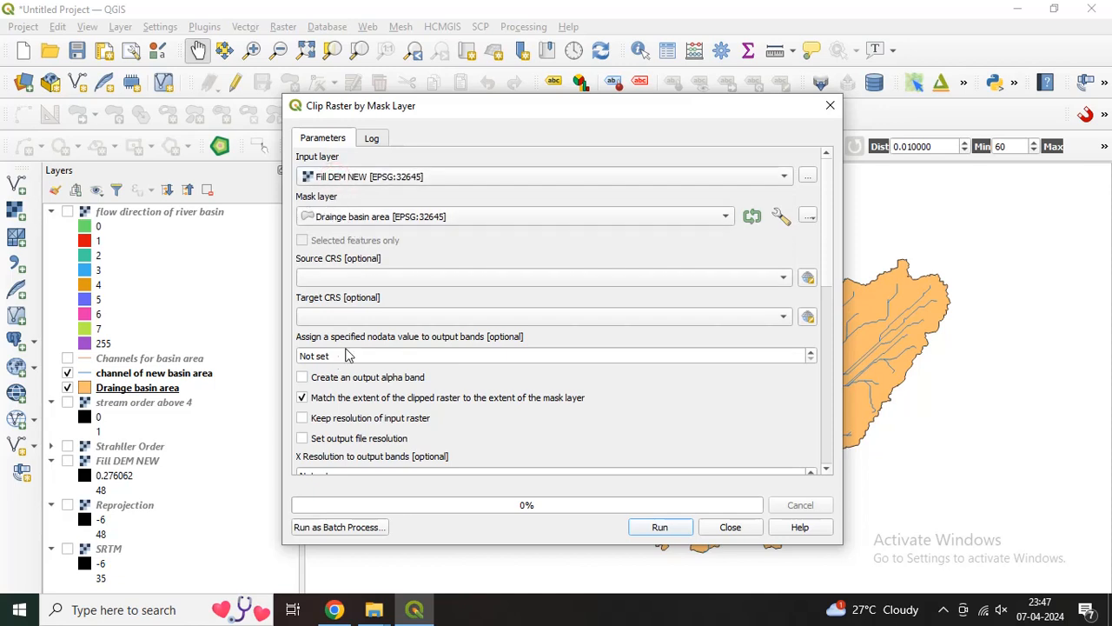
click(302, 379)
Save the clipped output as "dem of new basin area" in New folder (4), run the clip and close the tool.
scroll(445, 445, down, 6)
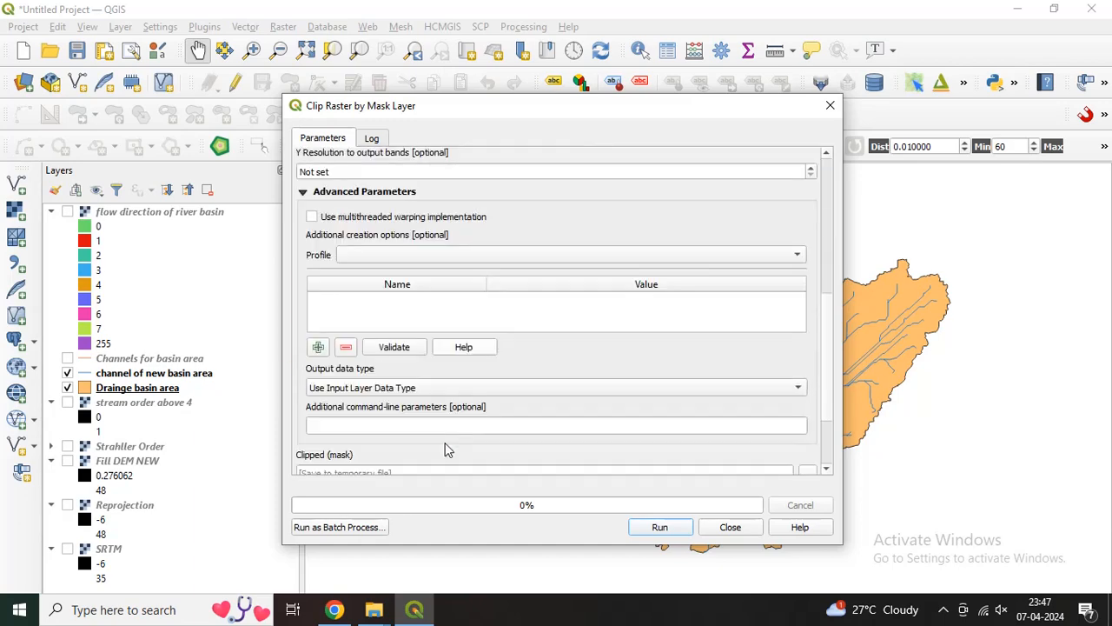
scroll(444, 442, down, 2)
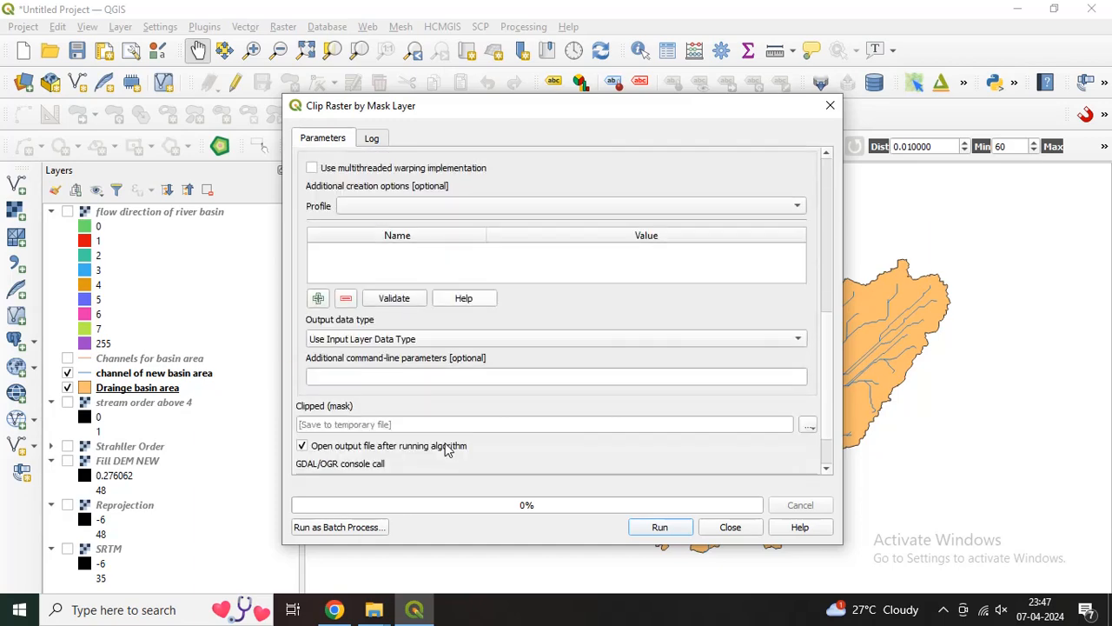
click(807, 425)
click(819, 458)
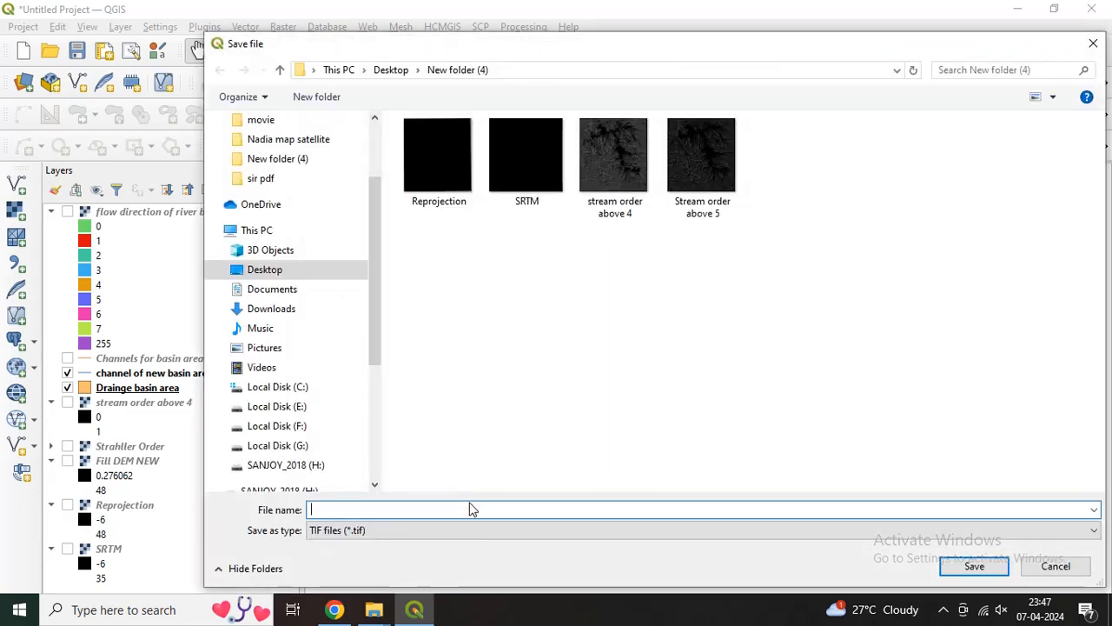
text(dem of)
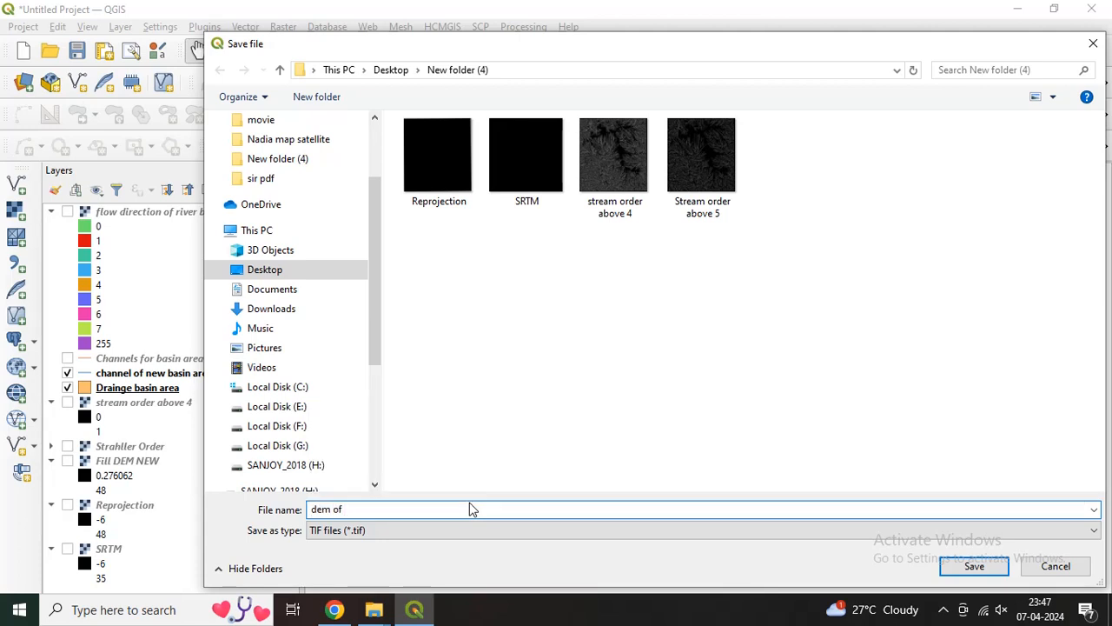
text(ew basin area)
key(Return)
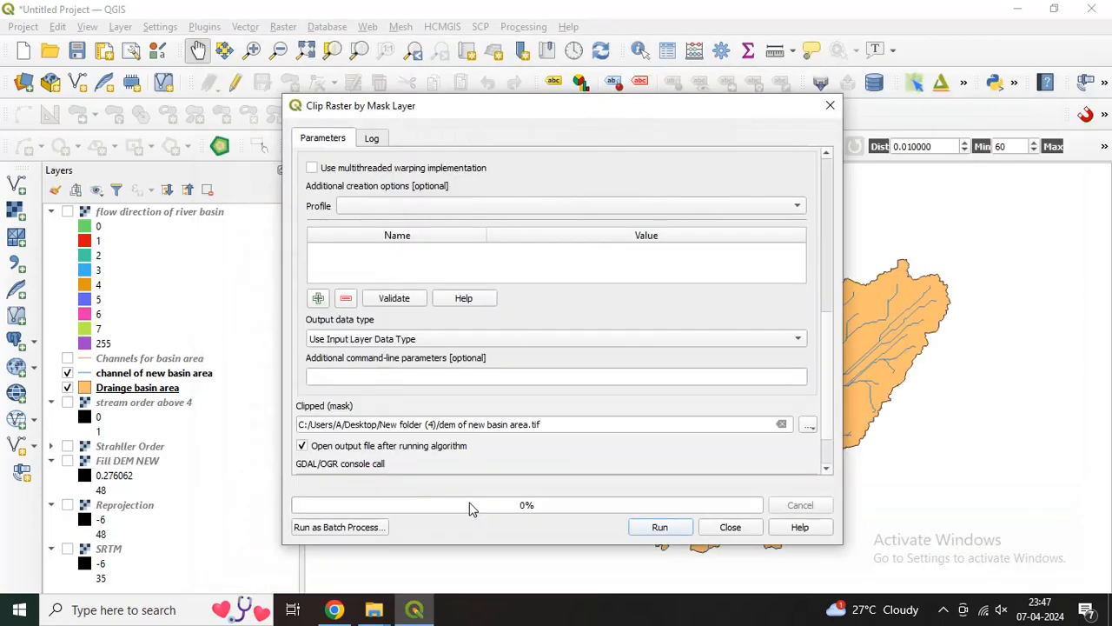
click(658, 527)
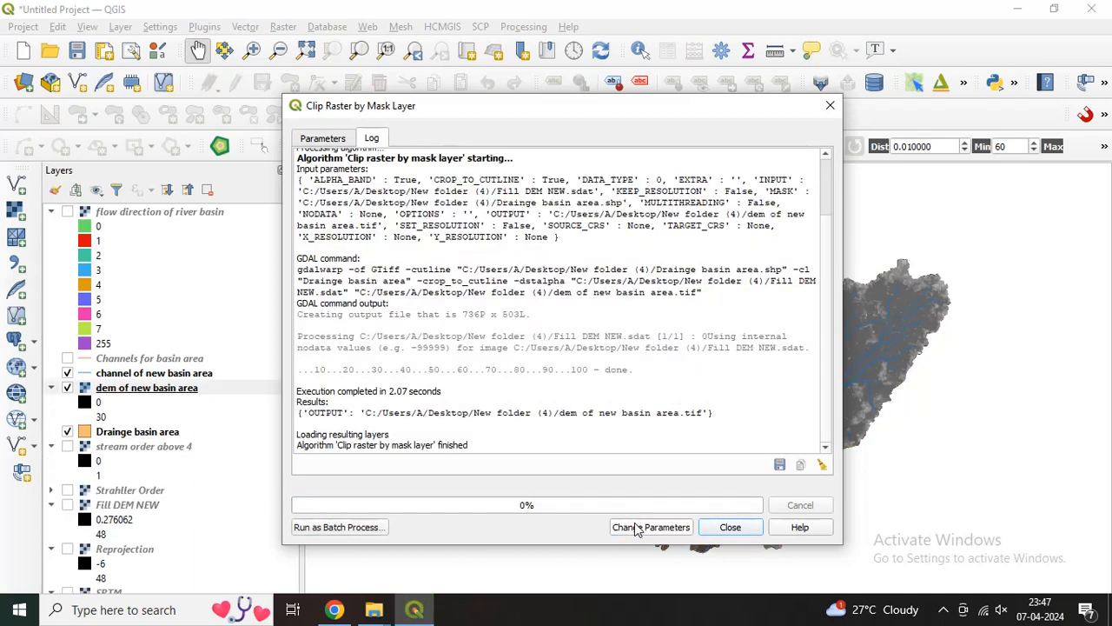
click(728, 526)
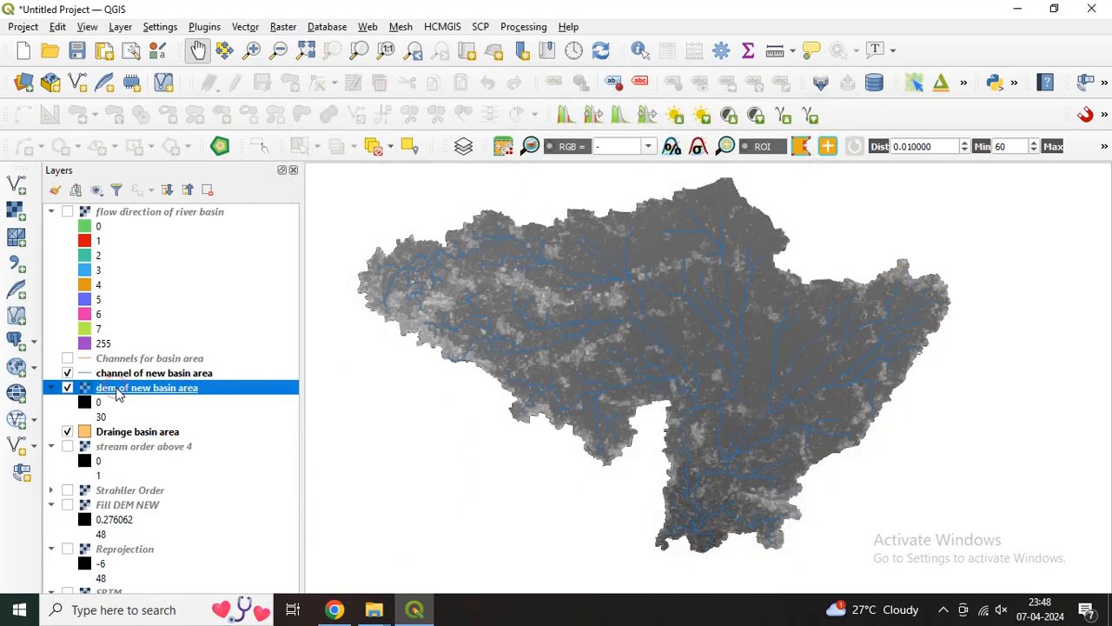
Move the dem of new basin area layer below Drainge basin area and hide the Drainge basin area layer.
drag(114, 393, 109, 445)
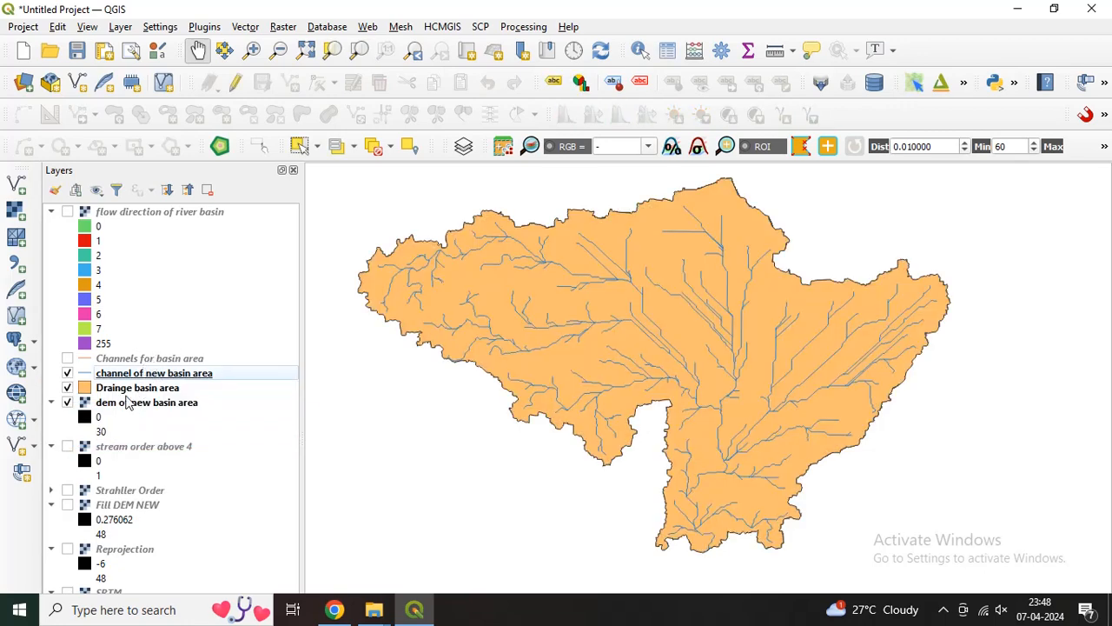
click(67, 389)
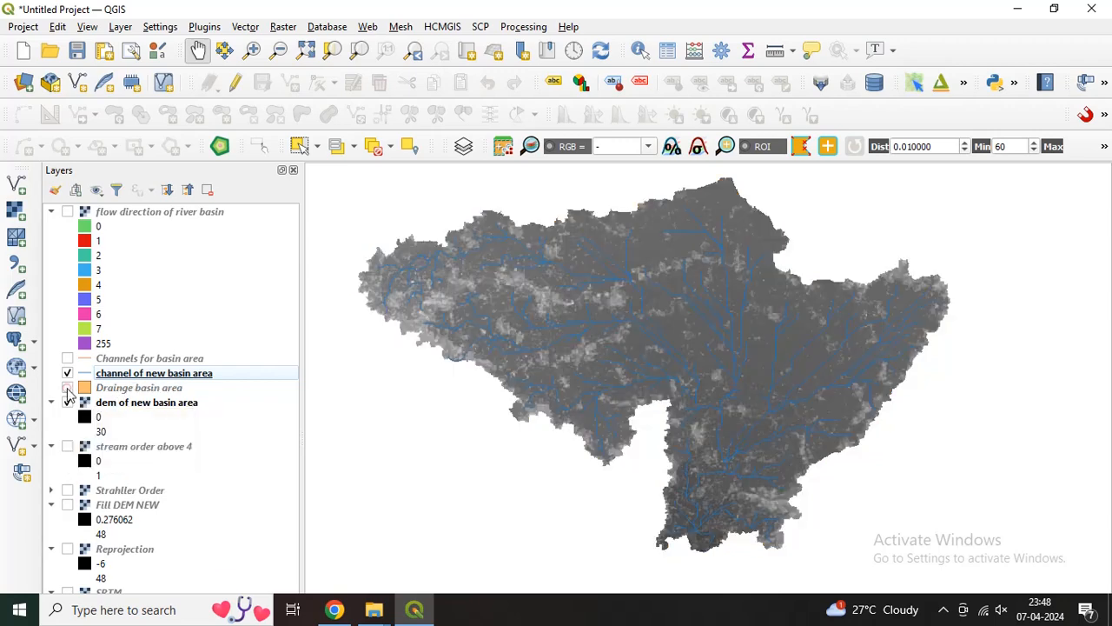
Set the render type of the dem of new basin area layer to Singleband pseudocolor in its symbology properties.
click(126, 407)
right_click(125, 404)
click(137, 396)
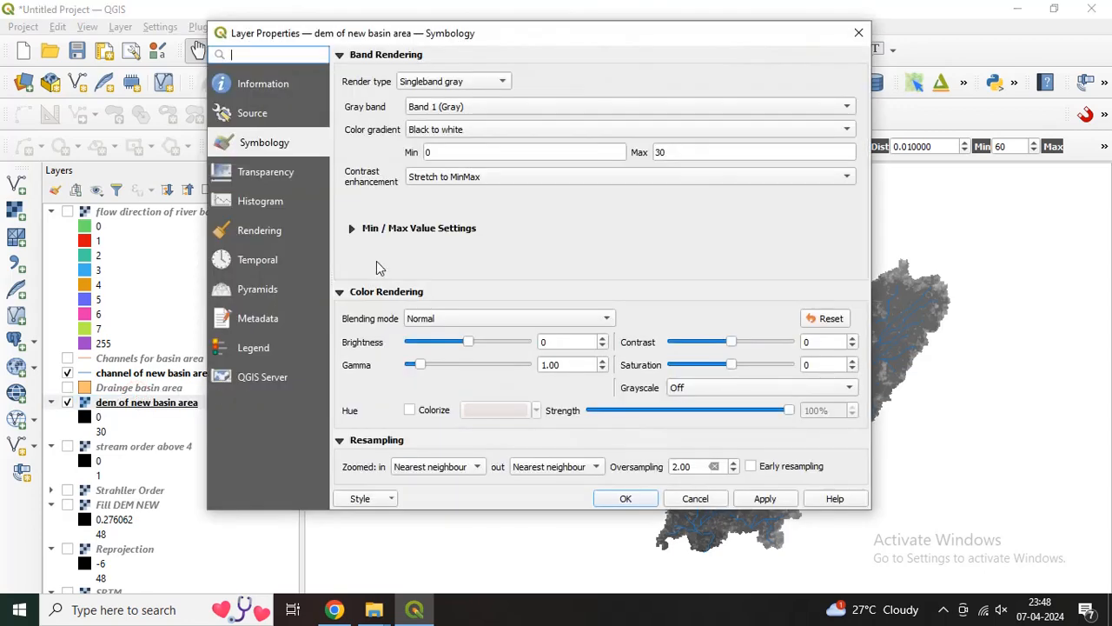
click(430, 81)
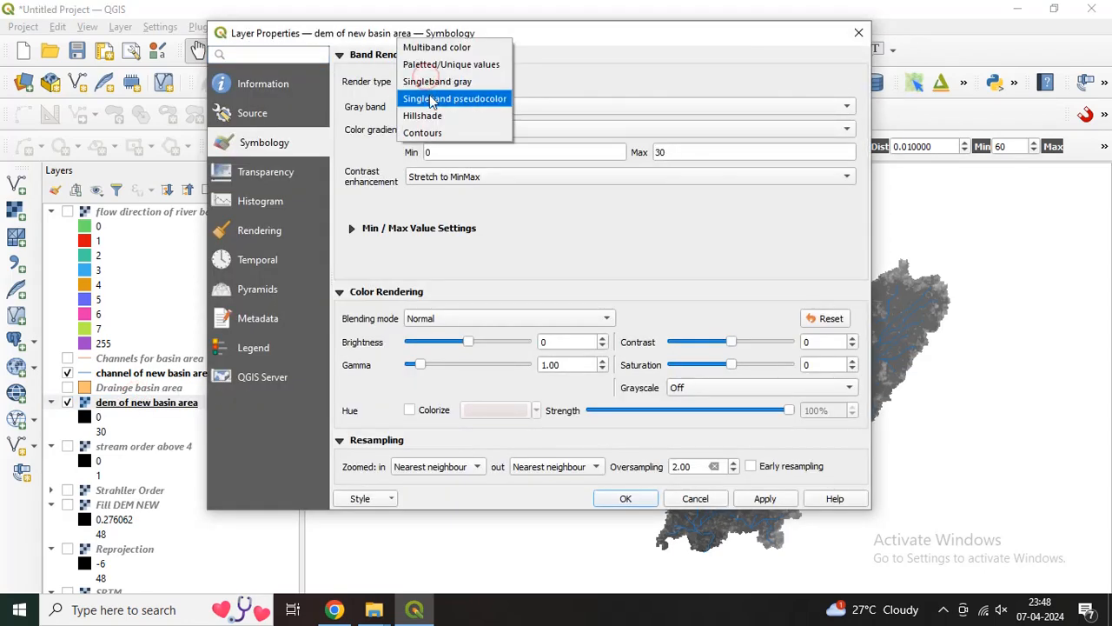
click(434, 97)
click(425, 82)
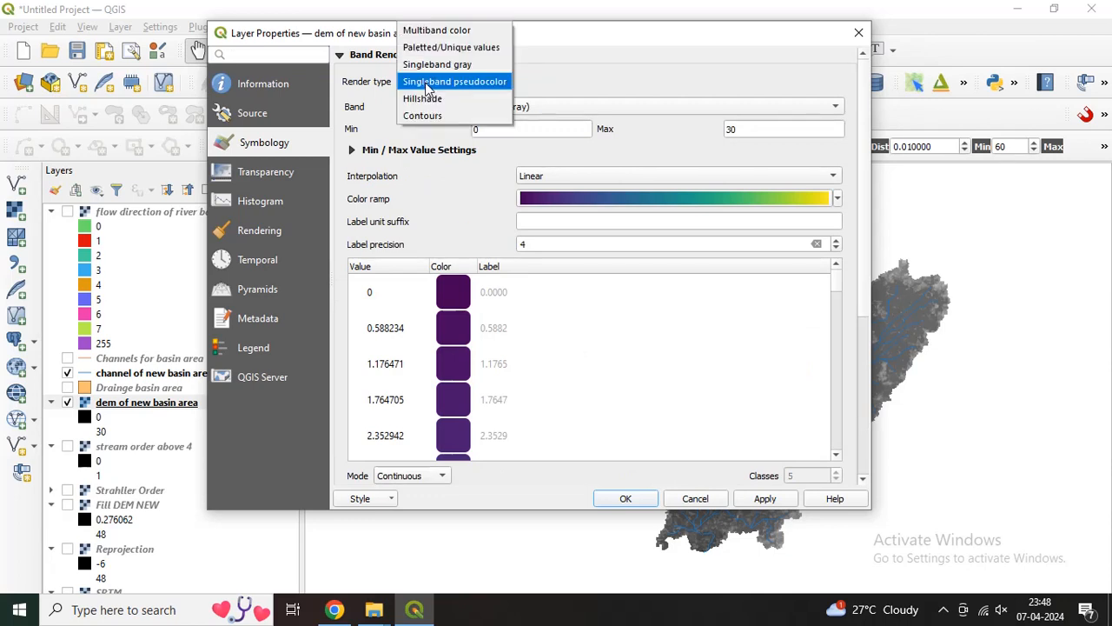
click(426, 85)
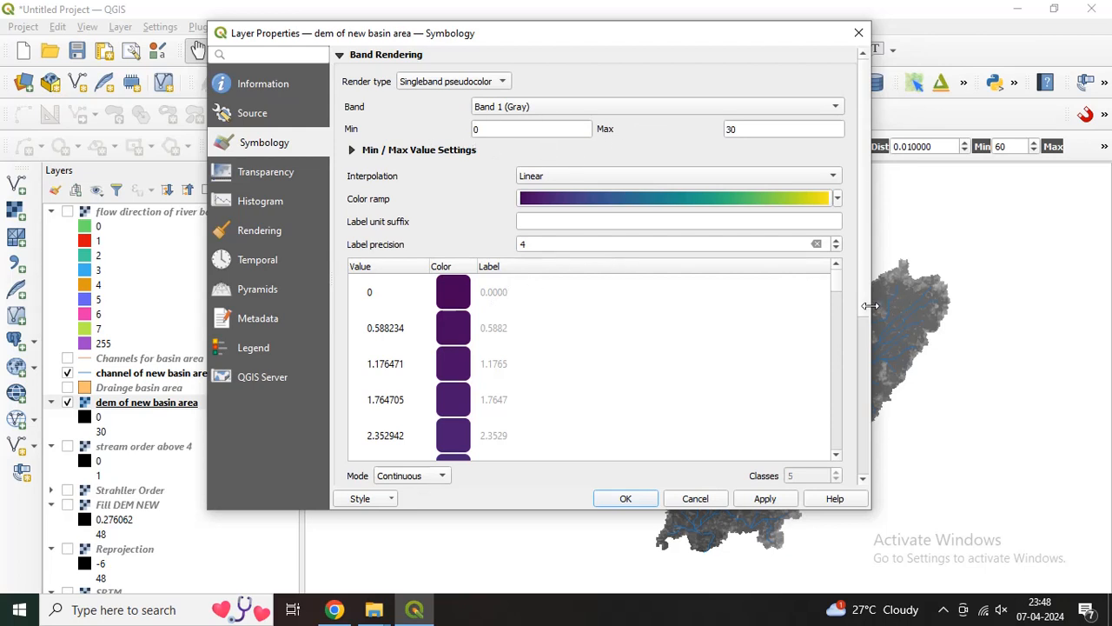
Set the dem of new basin area layer's interpolation to Discrete and its classification mode to Equal Interval.
click(558, 178)
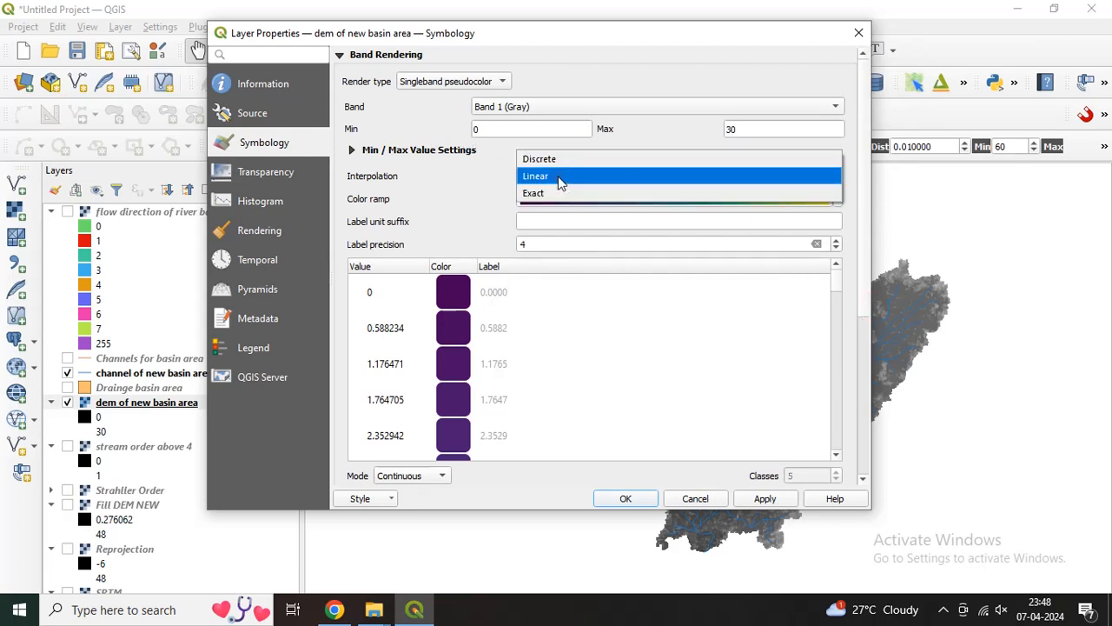
click(550, 161)
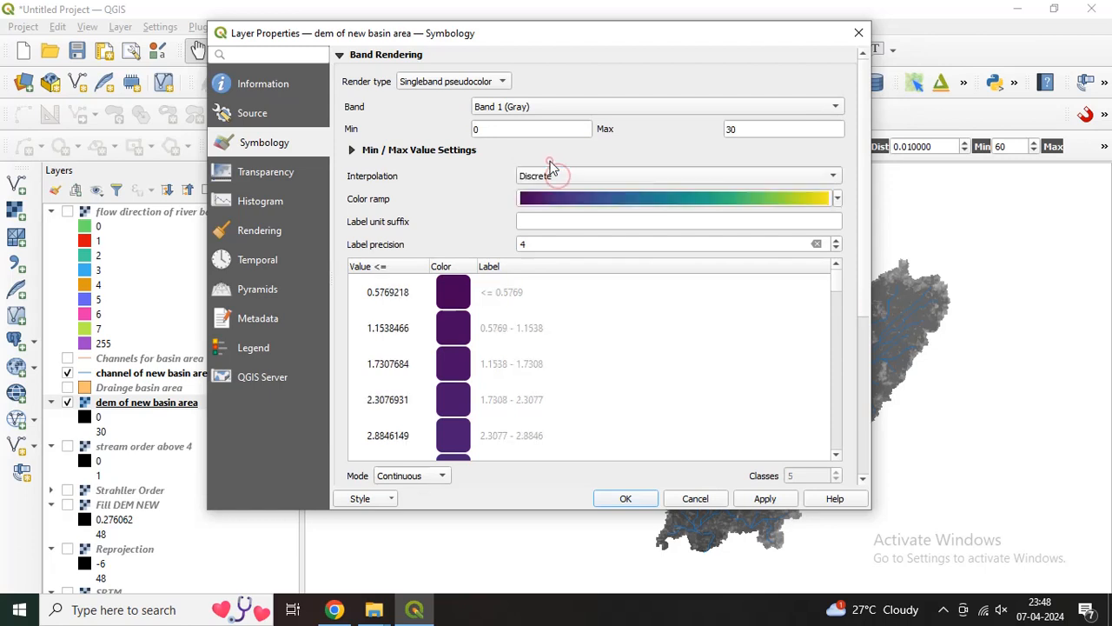
click(840, 296)
click(400, 477)
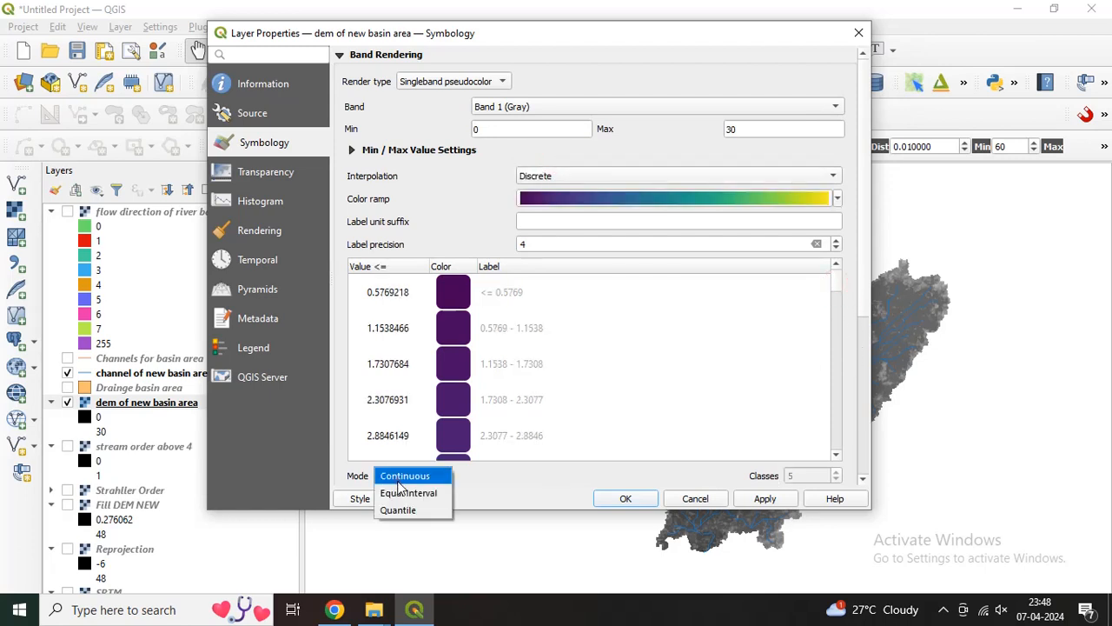
click(405, 493)
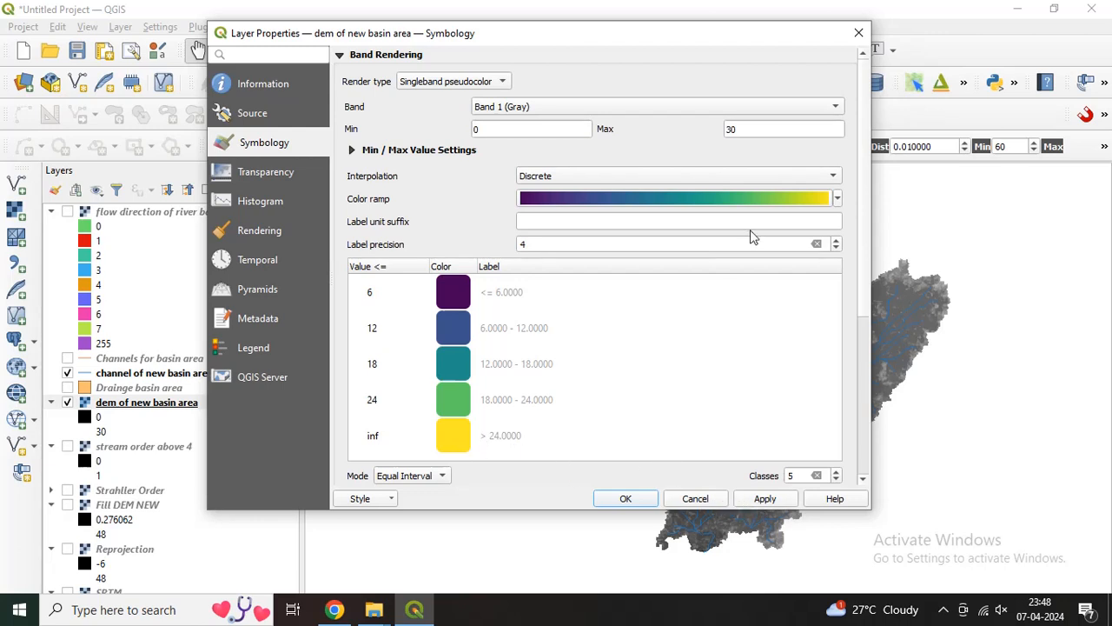
Assign the YlOrBr color ramp to the dem of new basin area layer, apply the styling and close its properties.
click(836, 199)
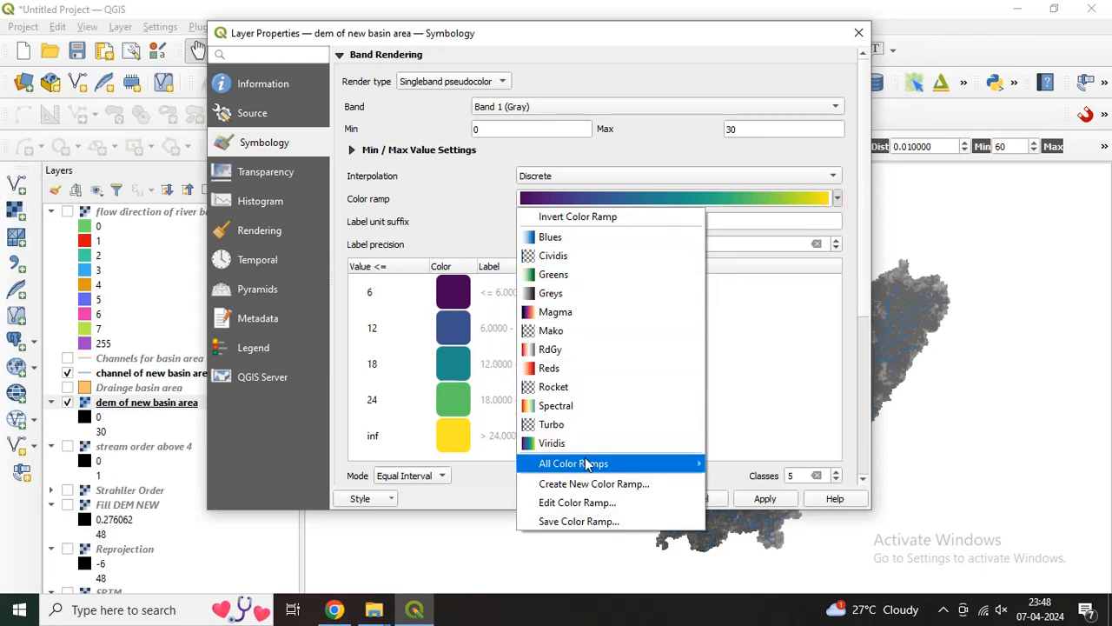
mouse_move(587, 463)
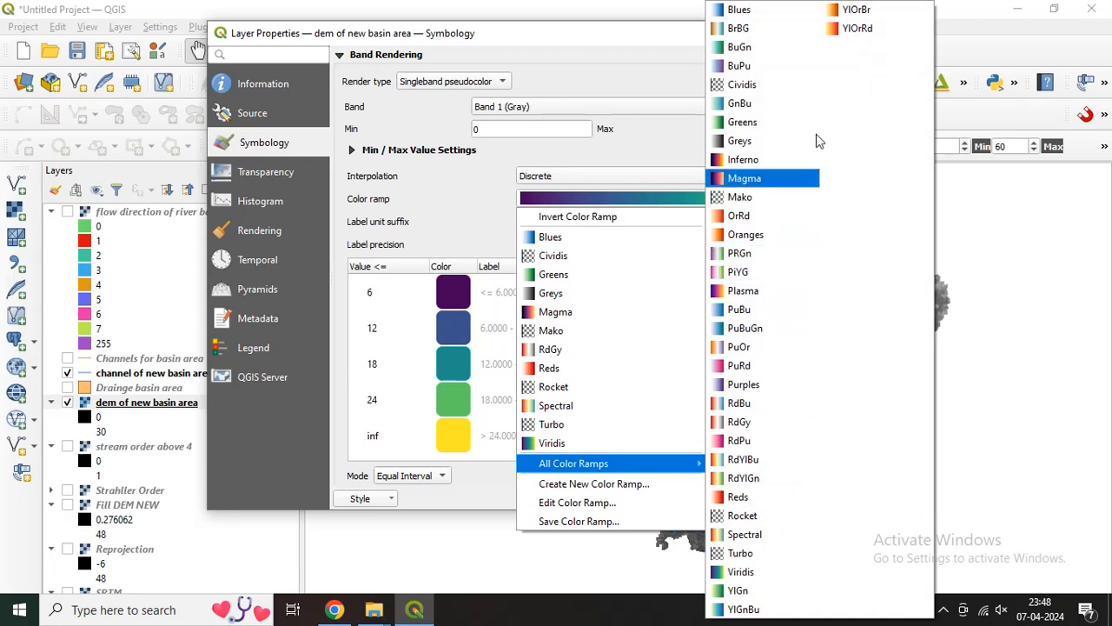
click(856, 27)
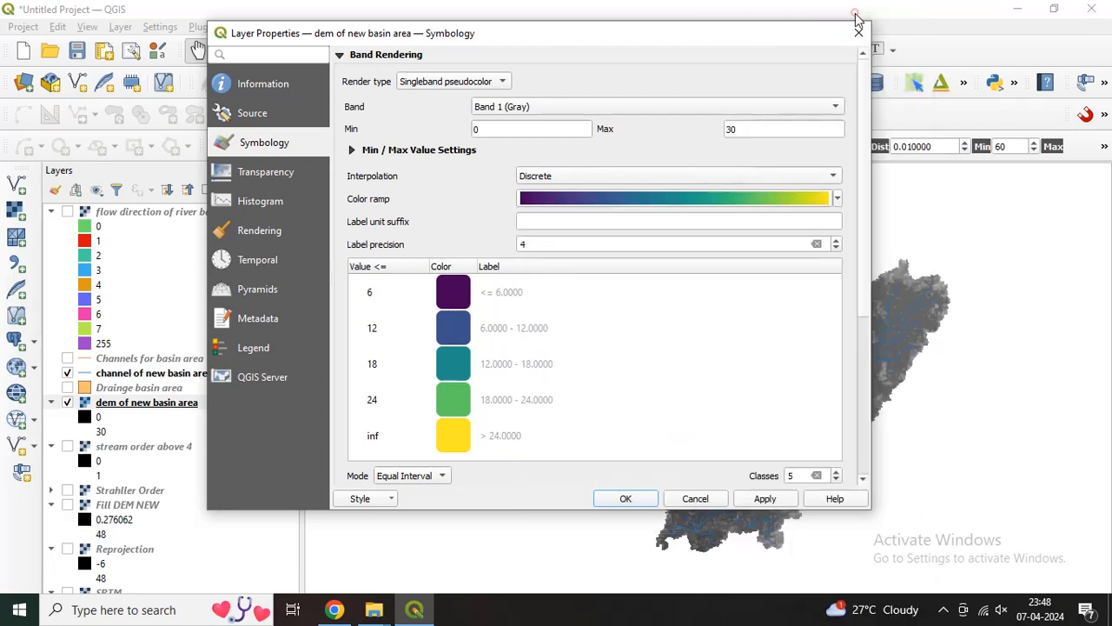
click(763, 500)
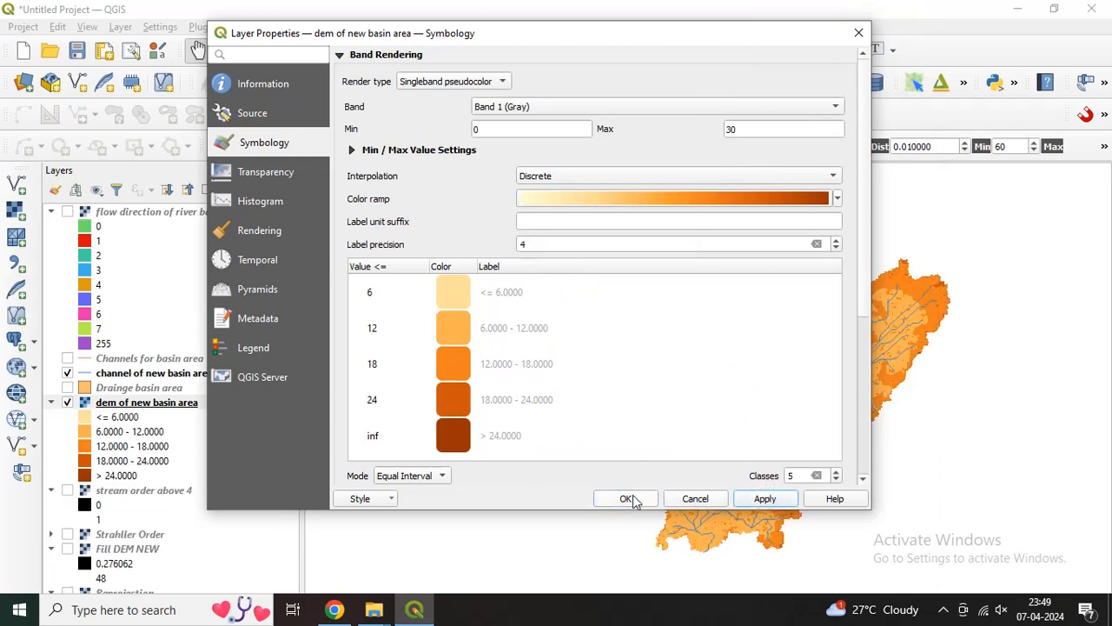
click(632, 497)
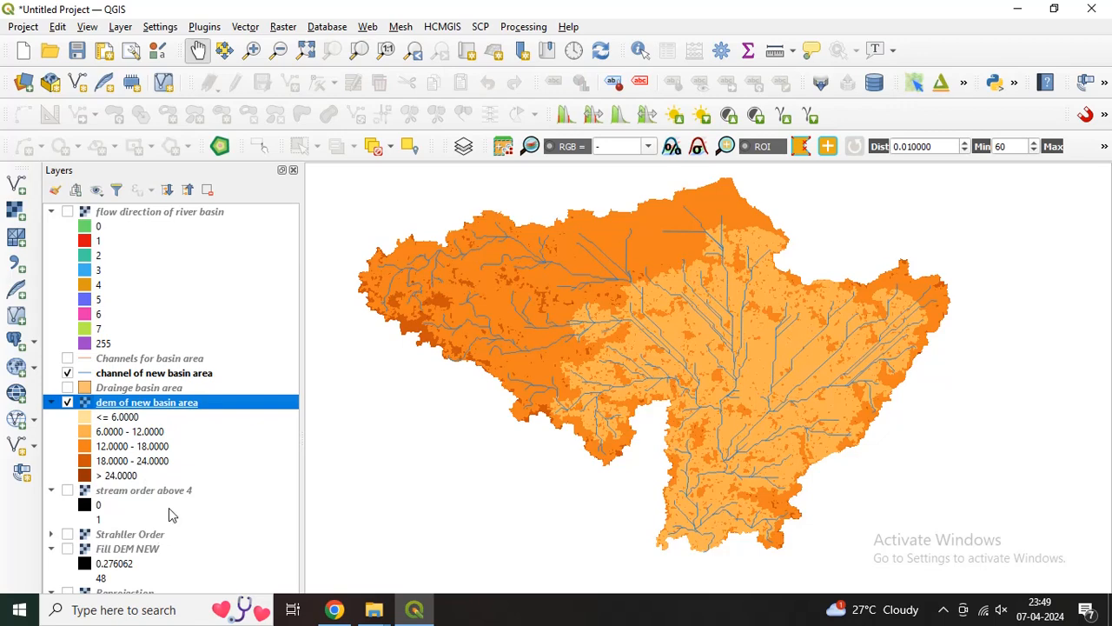
Set the line width of the channel of new basin area layer to 0.46 millimeters and apply the styling.
right_click(150, 375)
click(163, 372)
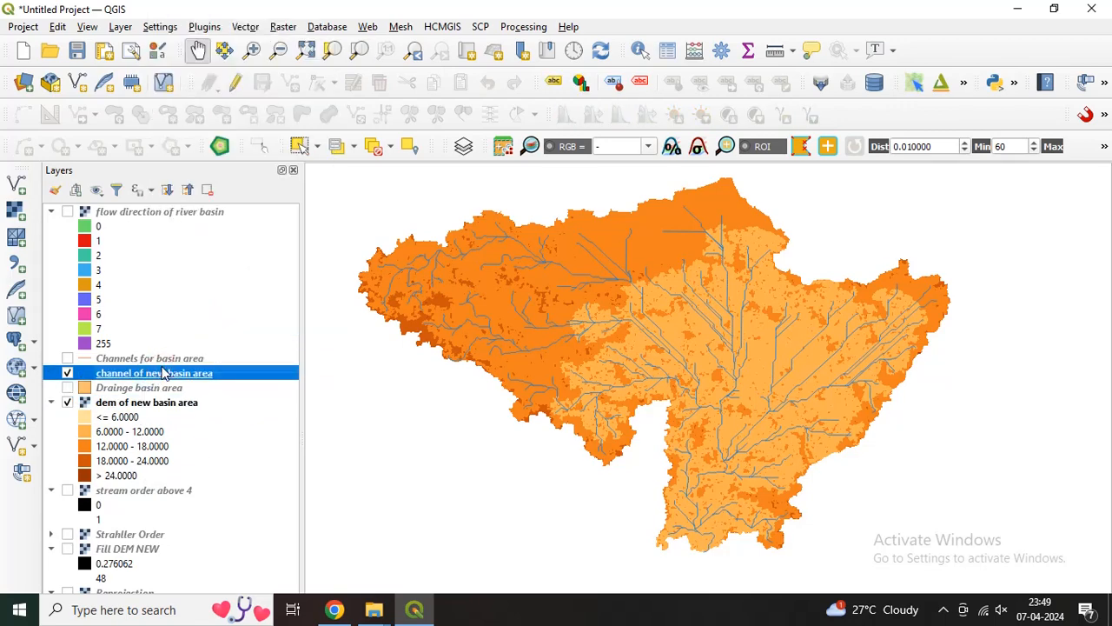
double_click(164, 372)
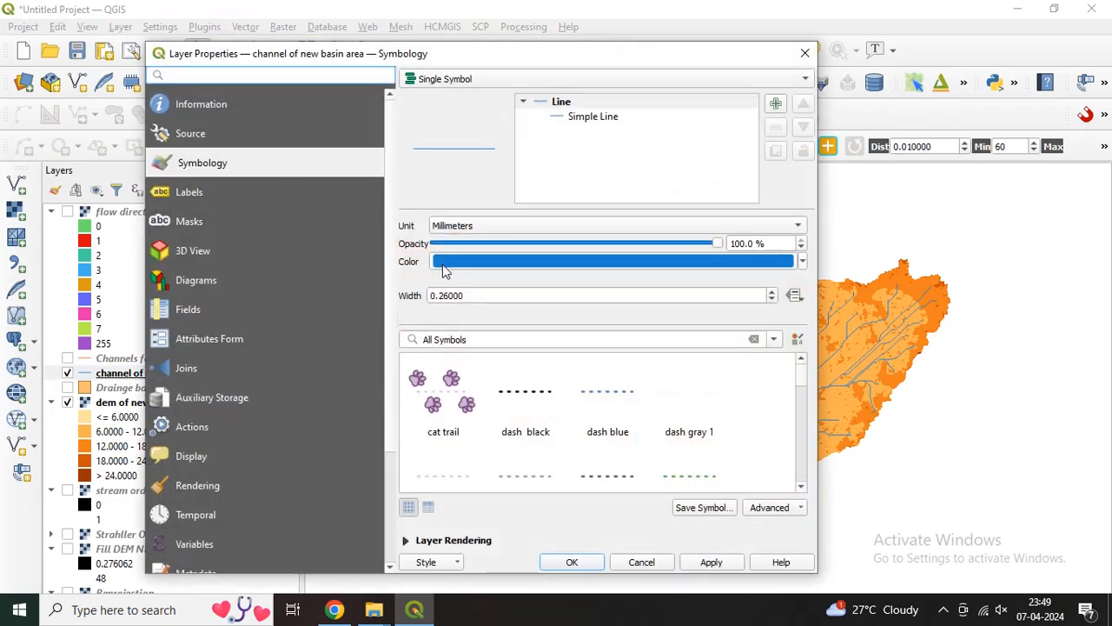
click(772, 292)
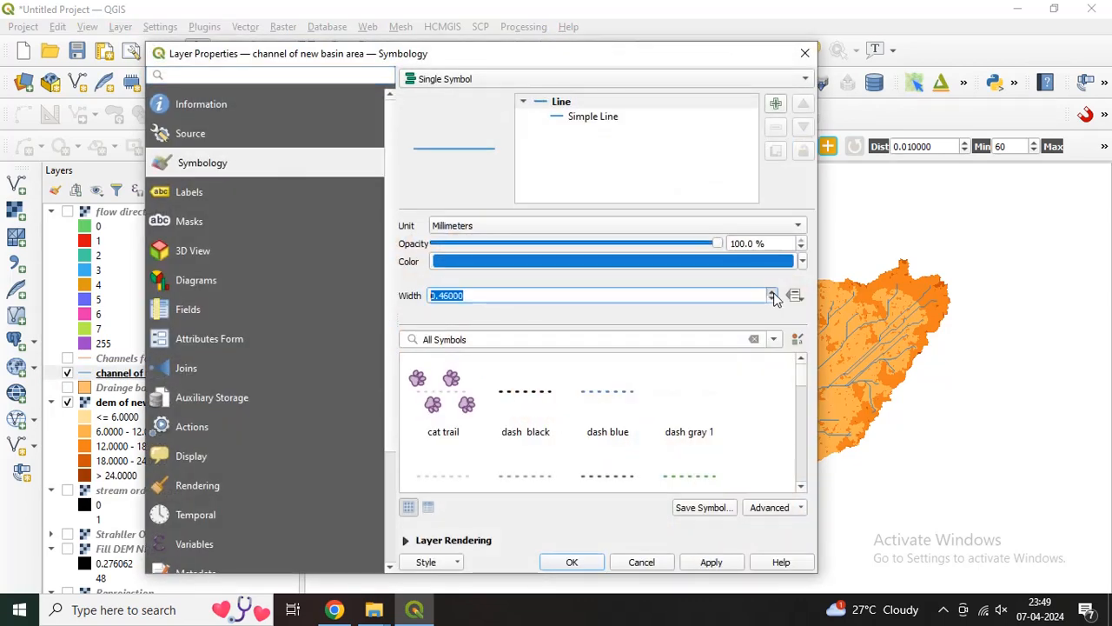
click(710, 562)
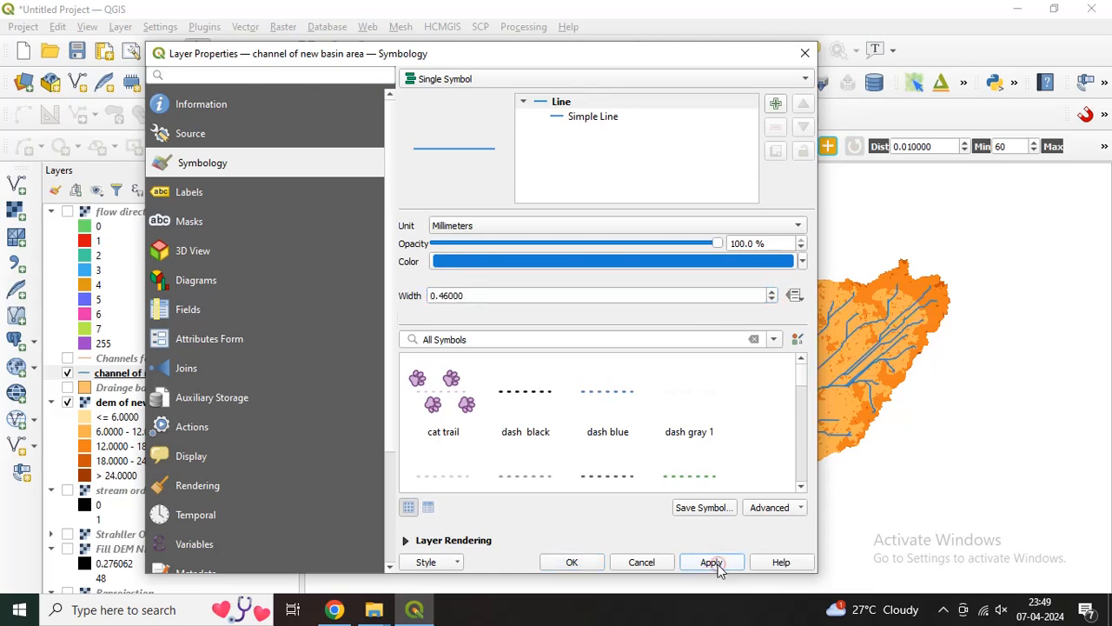
click(572, 562)
drag(640, 298, 651, 303)
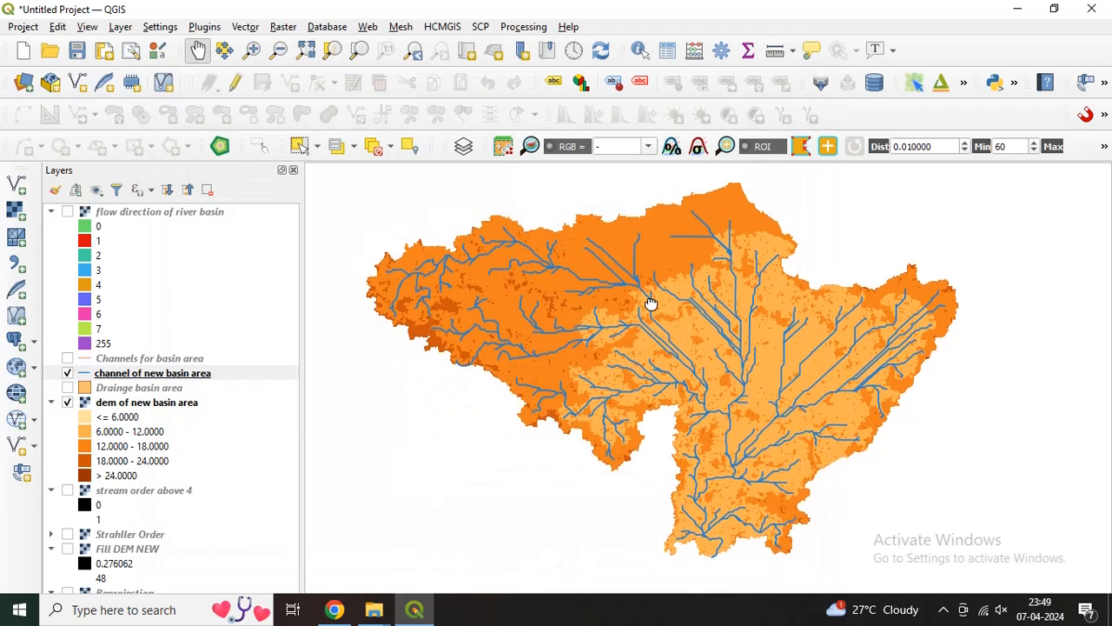